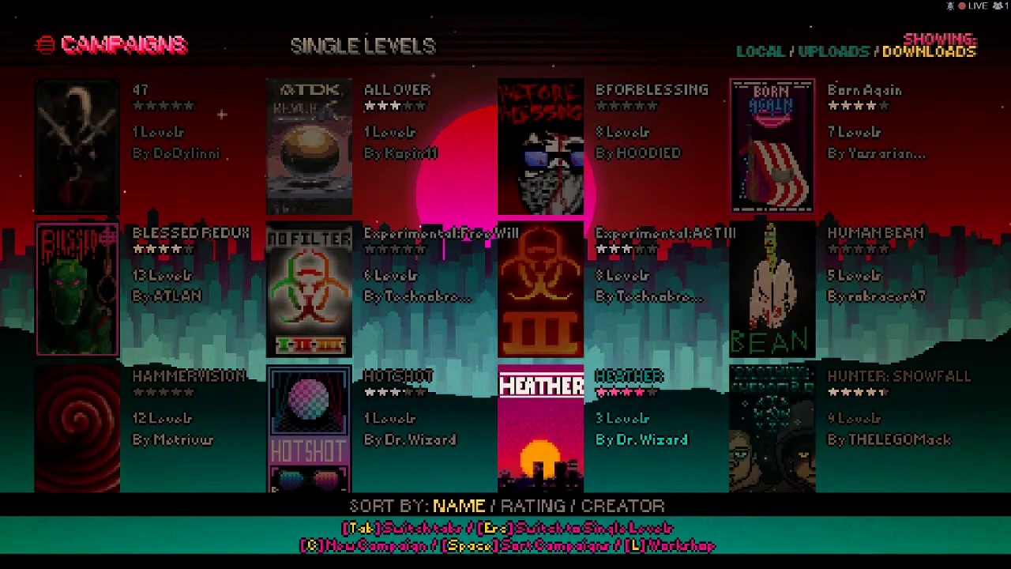
# Start a new campaign from the campaign browser.
pyautogui.press('Left')
pyautogui.press('Right')
pyautogui.press('Right')
pyautogui.press('Right')
pyautogui.press('Right')
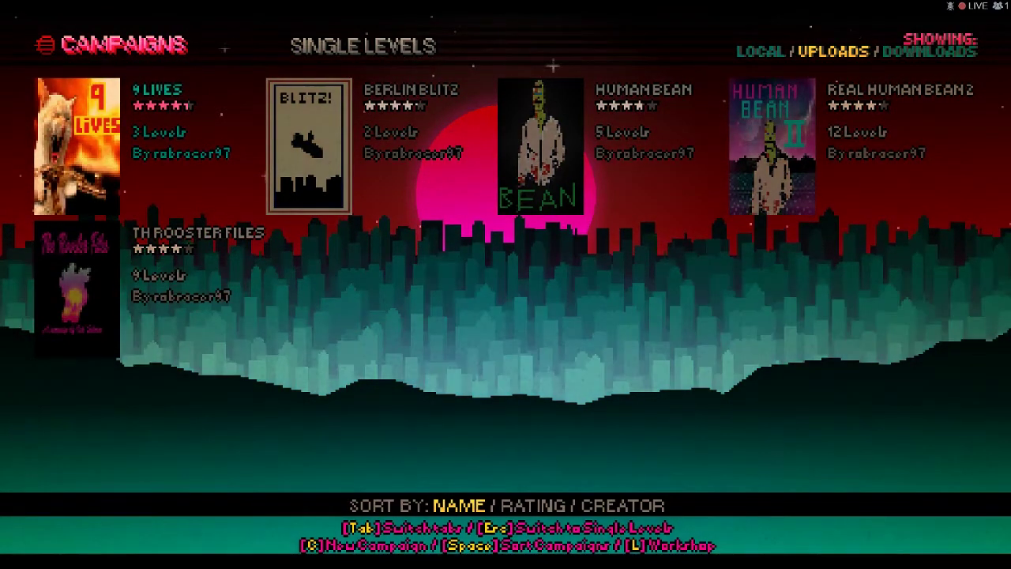
pyautogui.press('c')
pyautogui.press('Return')
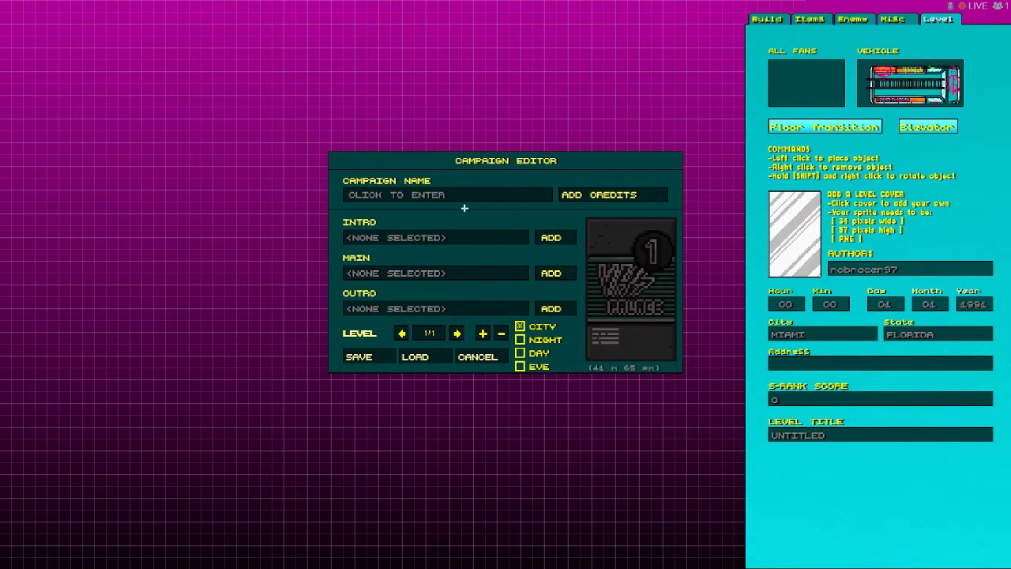
# Name the new campaign "EDITOR TUTORI".
pyautogui.click(451, 196)
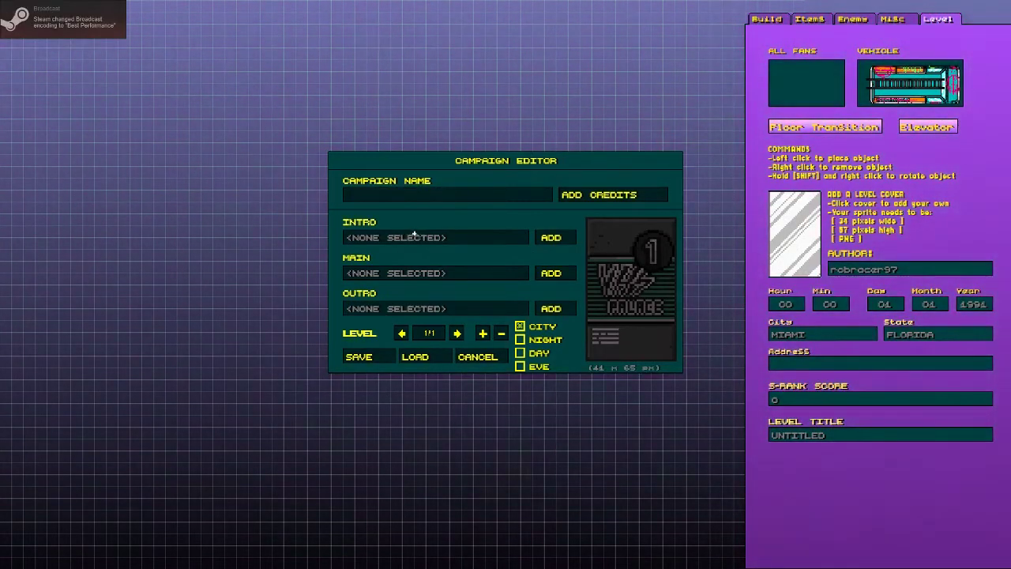
pyautogui.write('E')
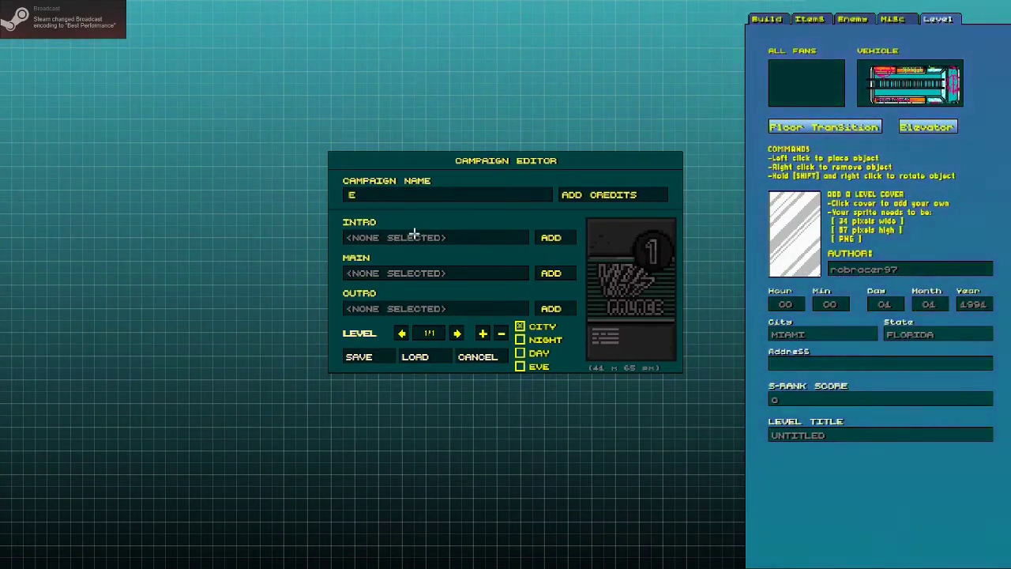
pyautogui.write('DITA')
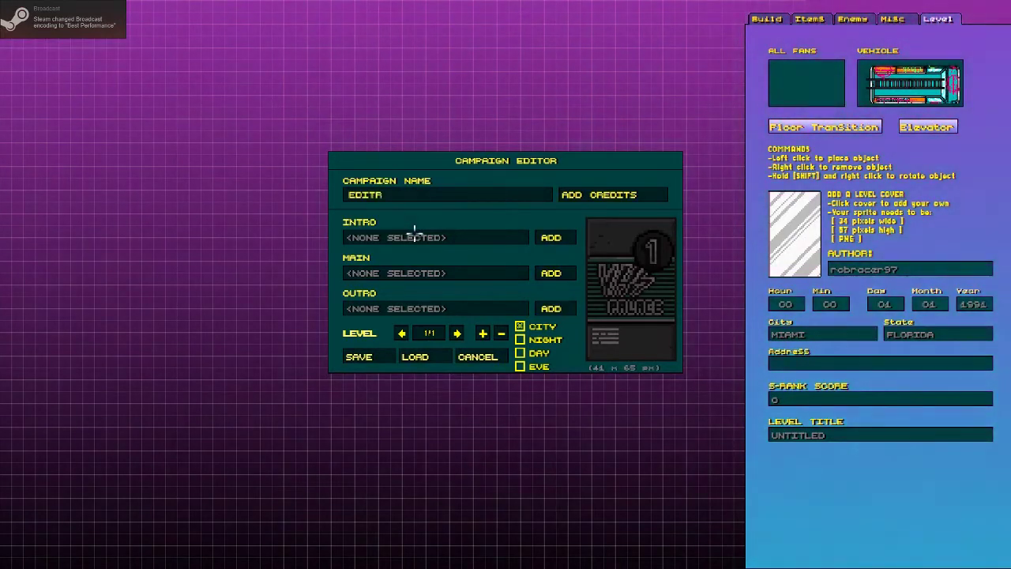
pyautogui.press('BackSpace')
pyautogui.write('OR T')
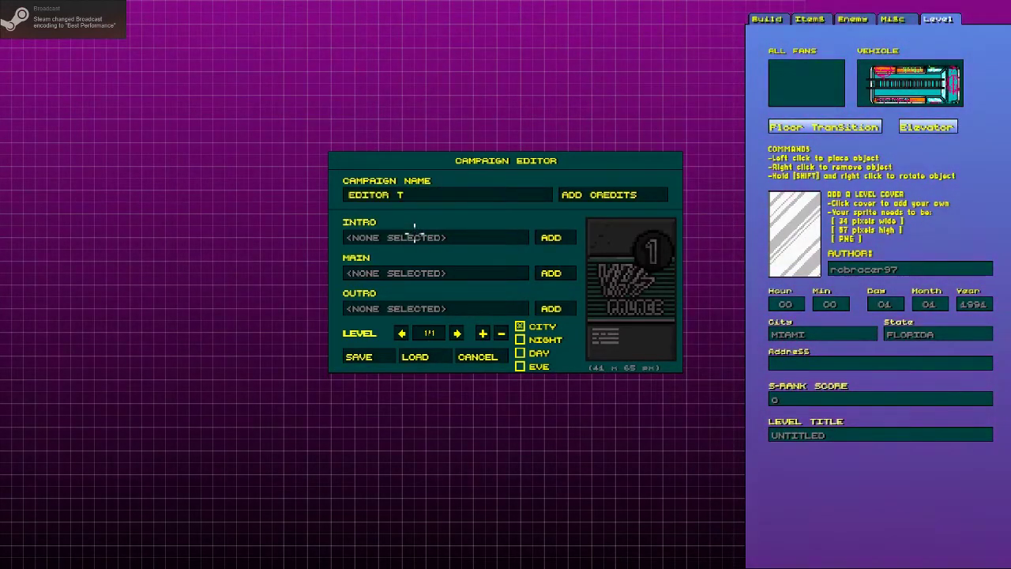
pyautogui.write('UTORI')
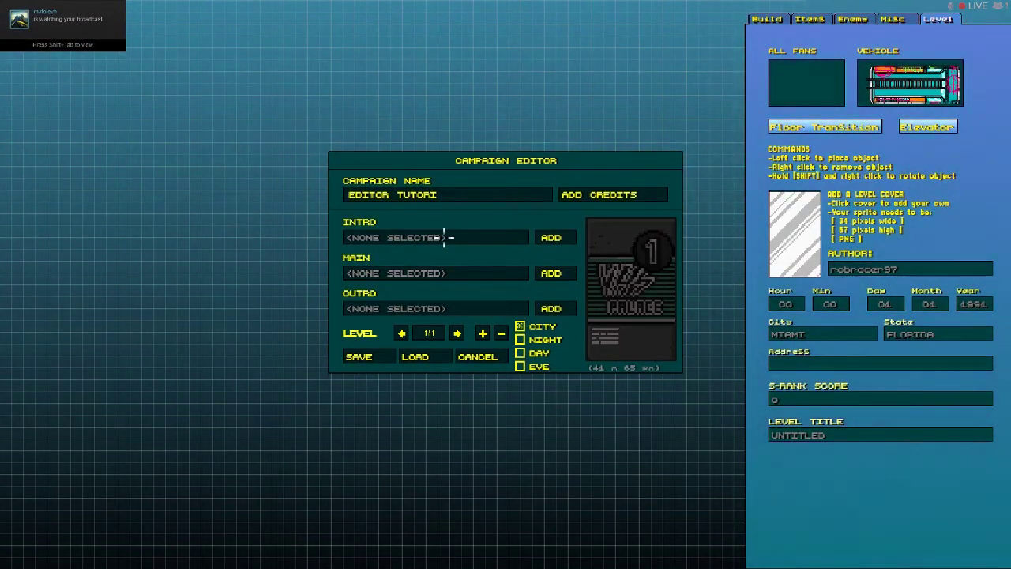
pyautogui.click(459, 196)
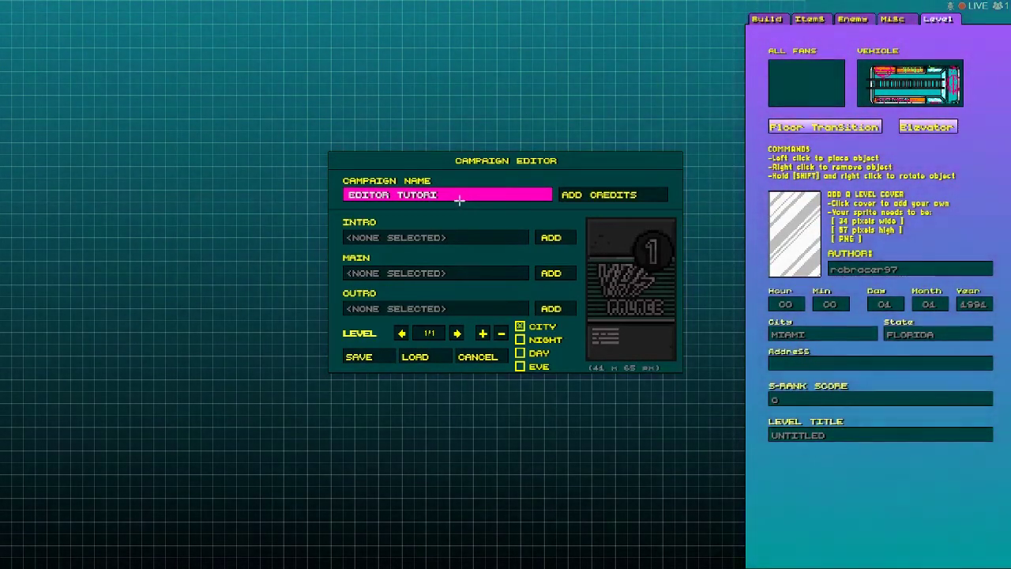
pyautogui.click(444, 209)
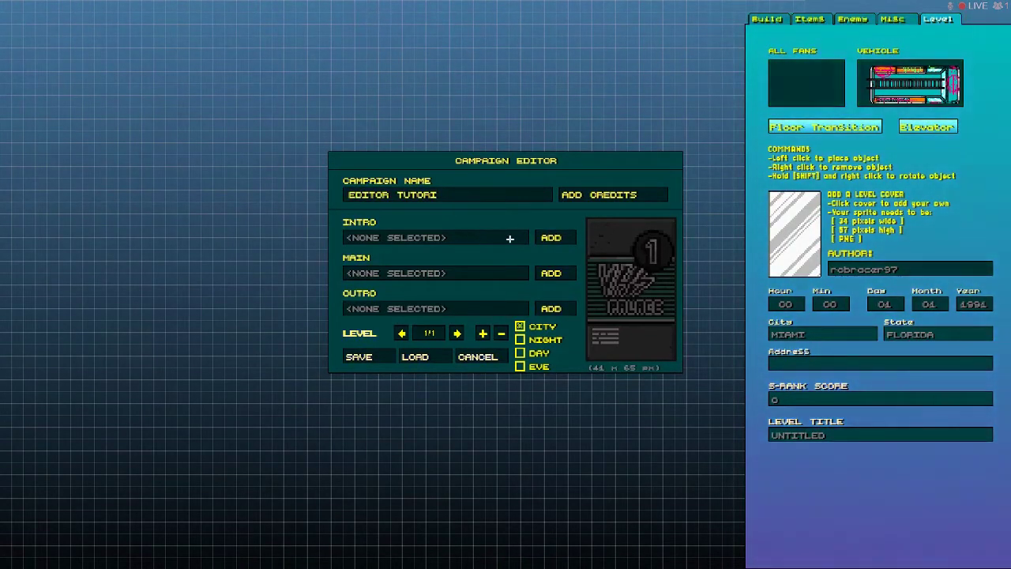
# Look through the available levels and assign the INTRO level as the campaign's intro.
pyautogui.click(551, 236)
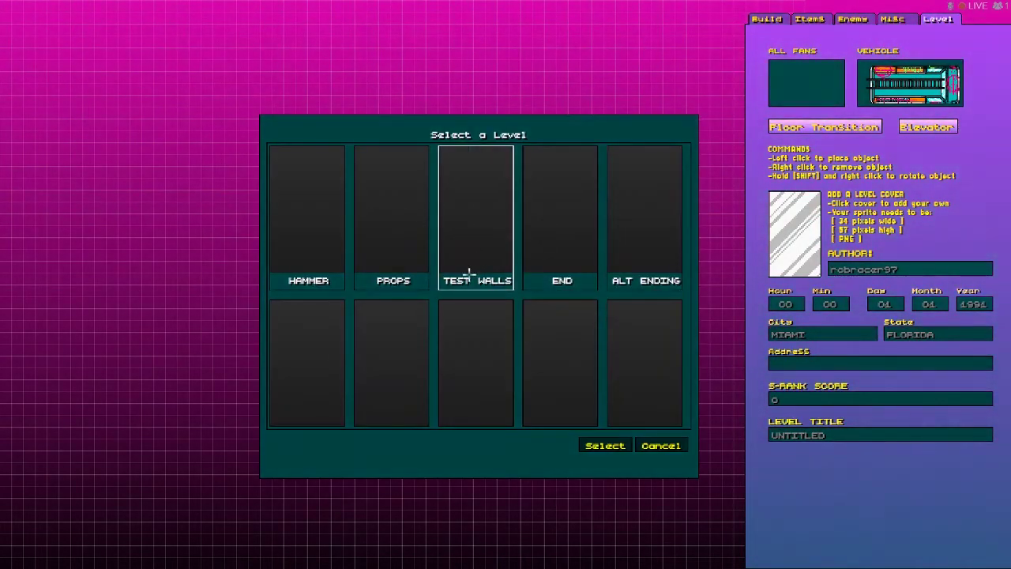
pyautogui.scroll(-5, 466, 273)
pyautogui.scroll(5, 484, 347)
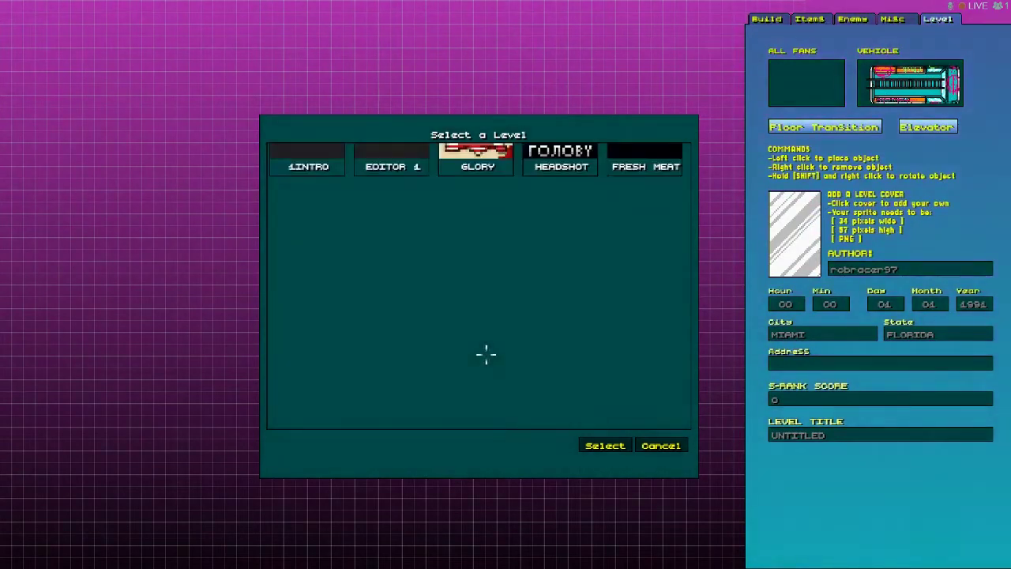
pyautogui.scroll(-5, 474, 320)
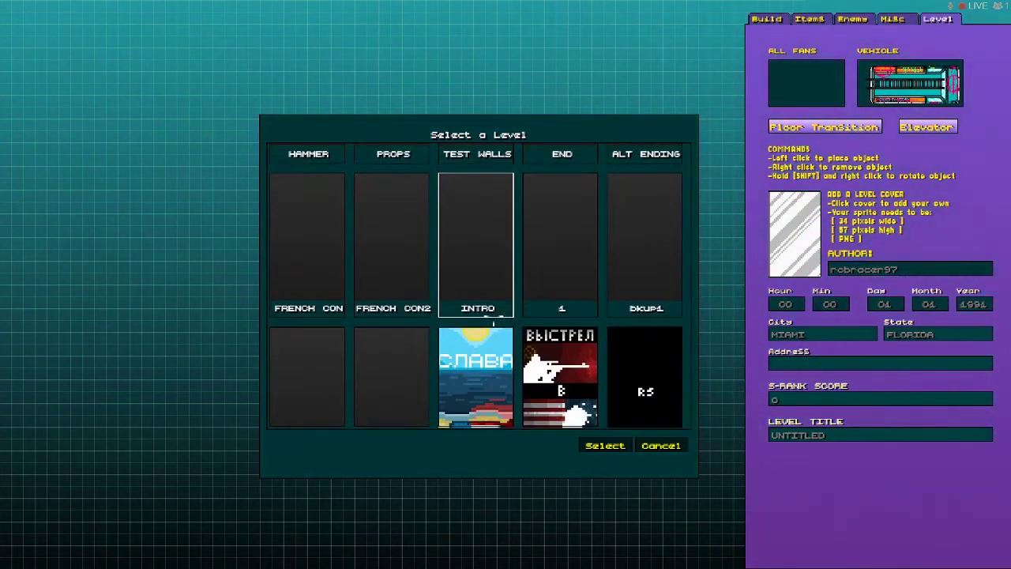
pyautogui.scroll(3, 494, 304)
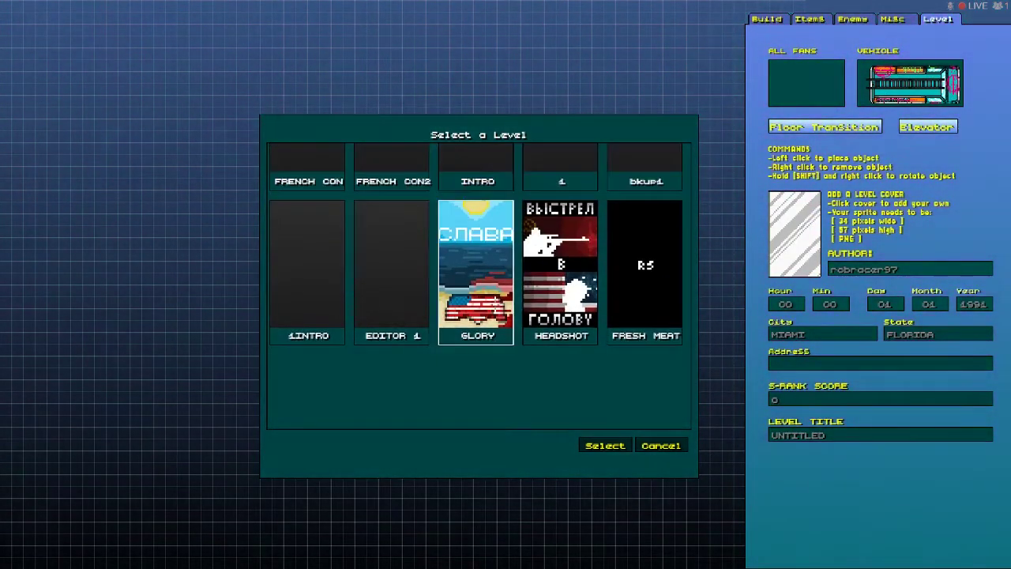
pyautogui.scroll(3, 492, 281)
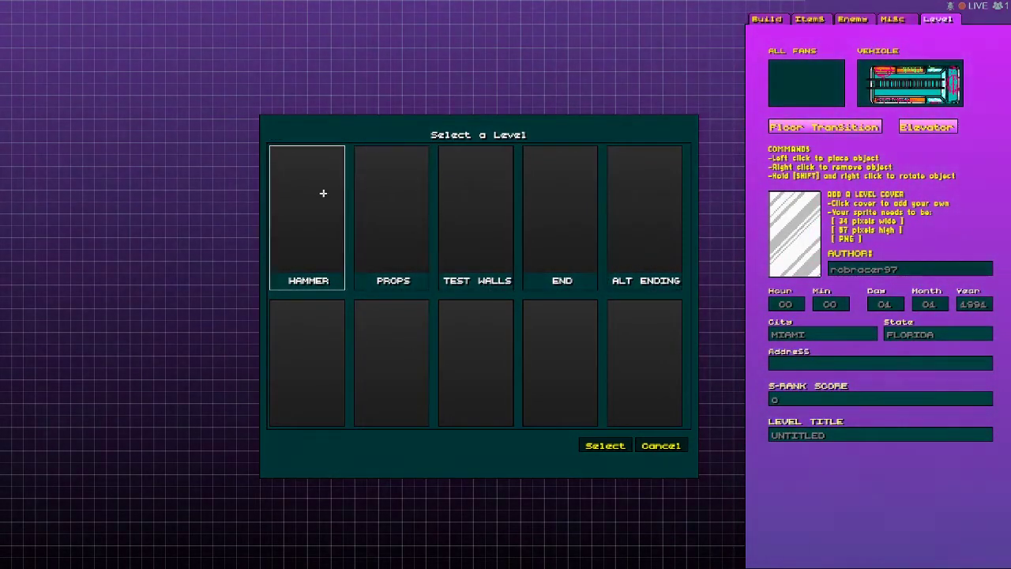
pyautogui.scroll(-3, 559, 261)
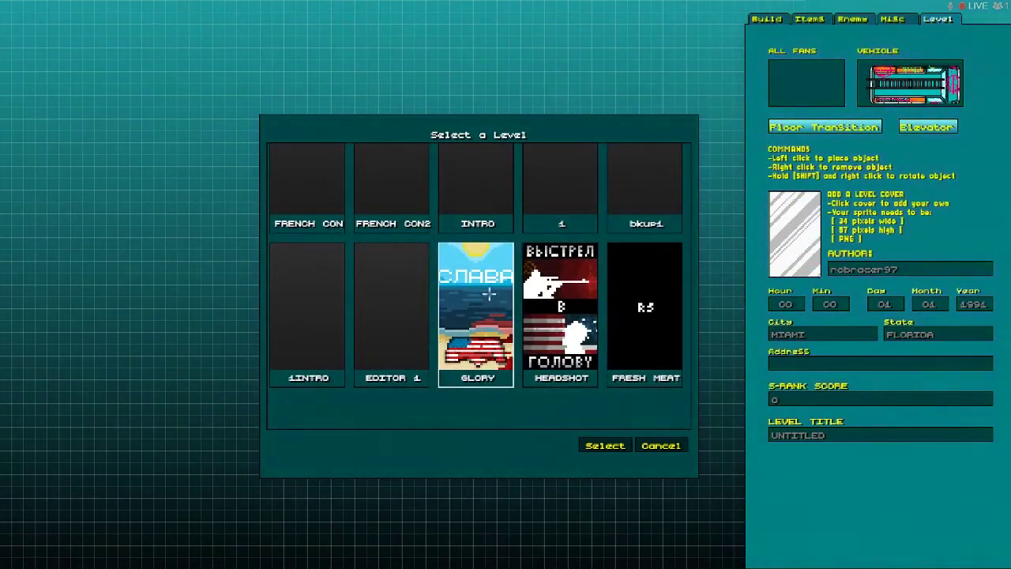
pyautogui.scroll(2, 537, 316)
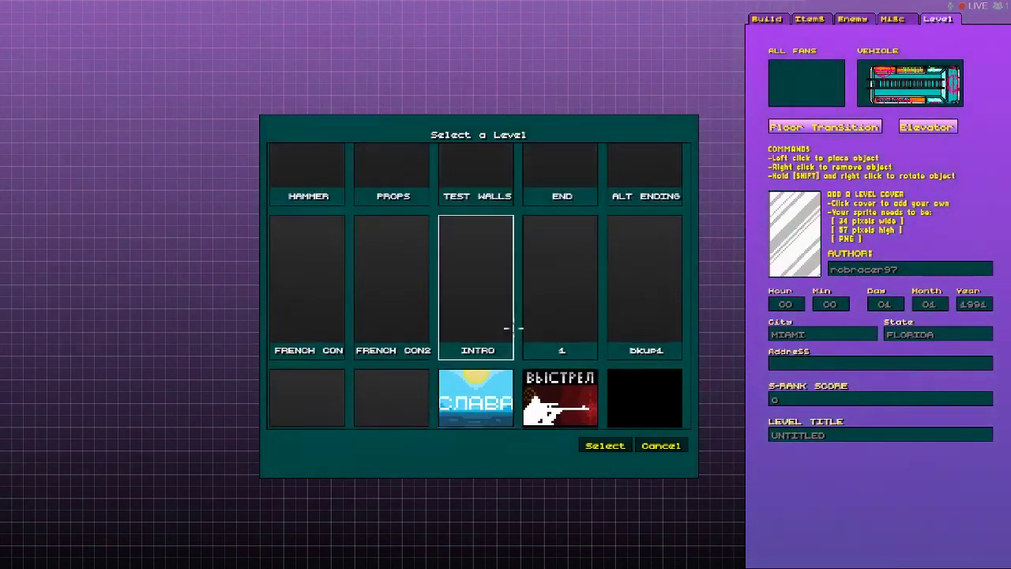
pyautogui.scroll(1, 413, 266)
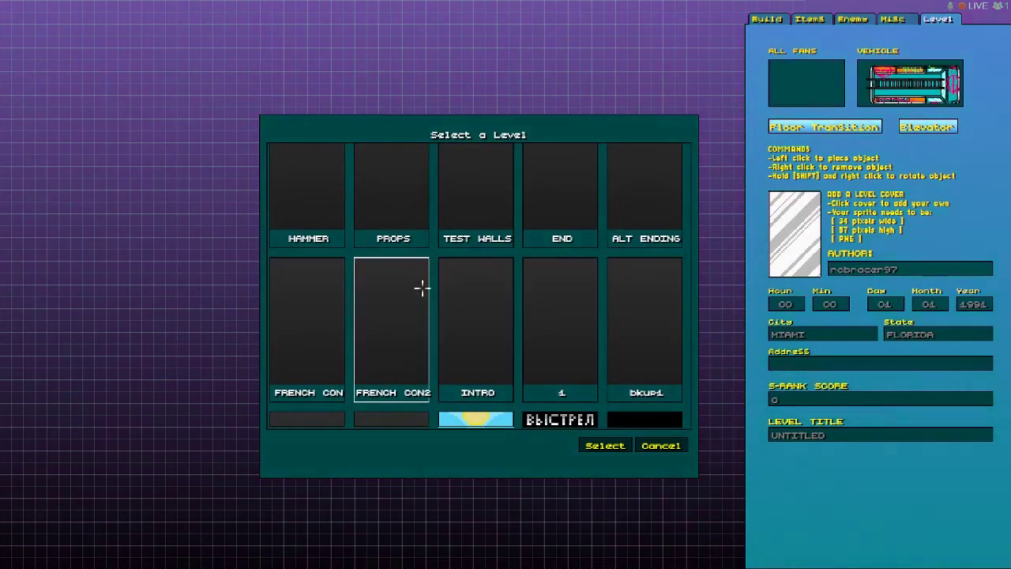
pyautogui.scroll(1, 421, 287)
pyautogui.scroll(-4, 421, 287)
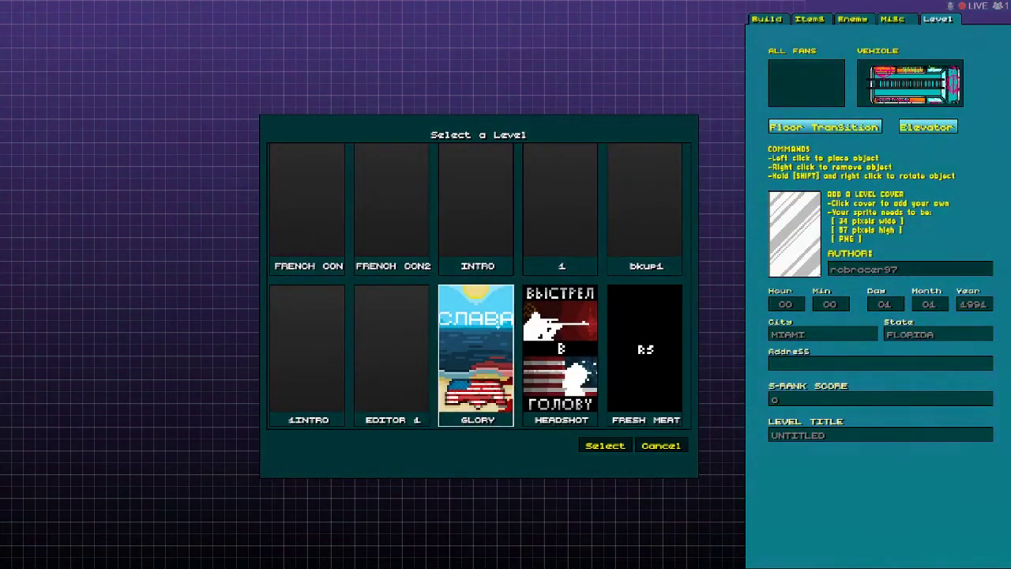
pyautogui.scroll(-5, 419, 292)
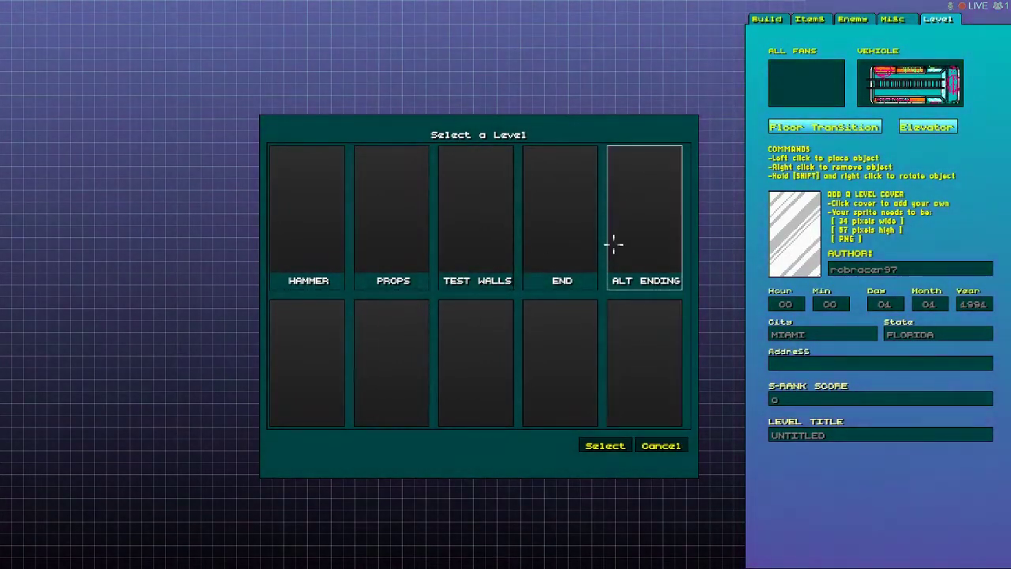
pyautogui.scroll(3, 336, 302)
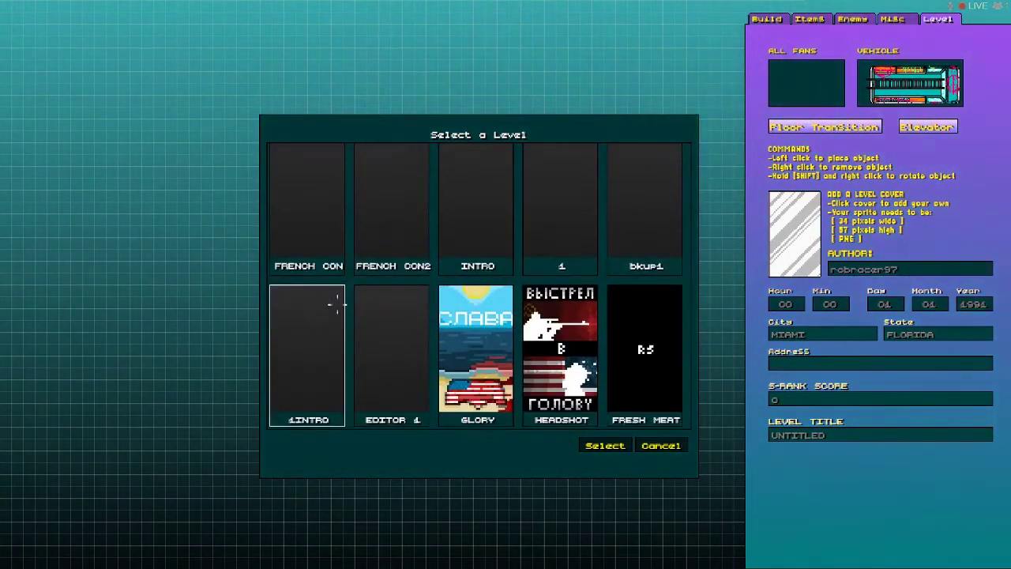
pyautogui.scroll(-1, 336, 304)
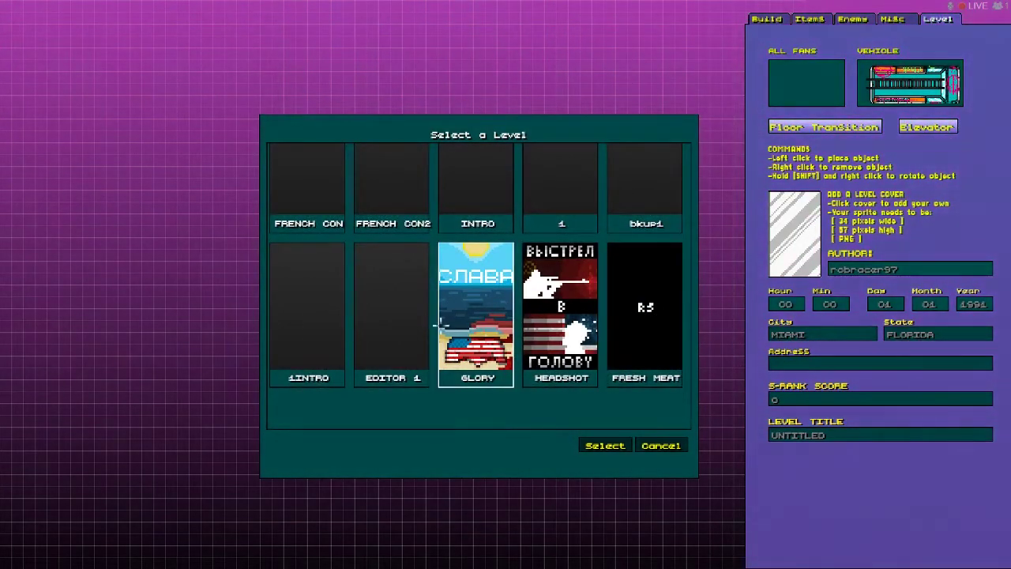
pyautogui.scroll(1, 322, 330)
pyautogui.scroll(4, 322, 329)
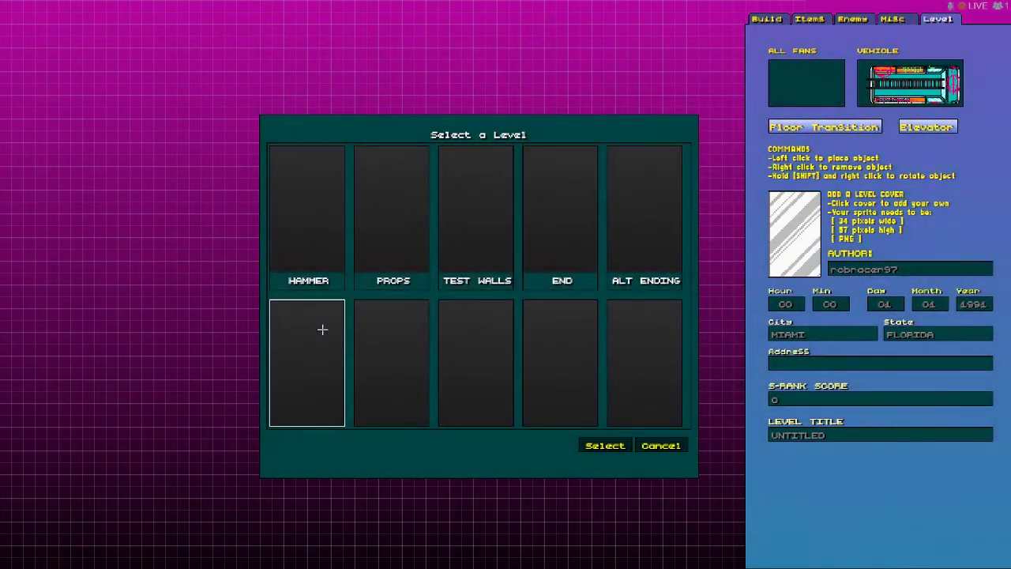
pyautogui.scroll(-2, 531, 287)
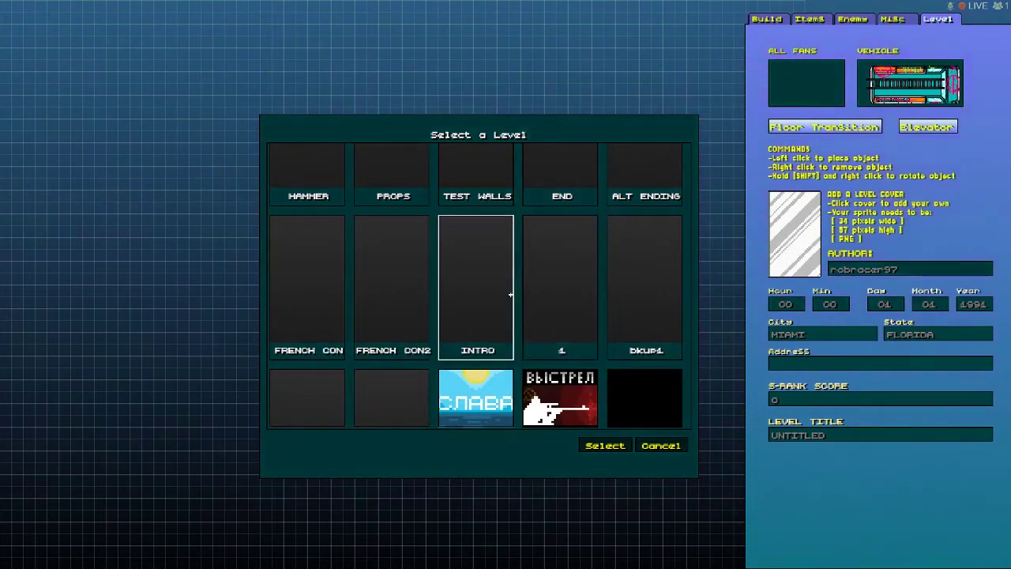
pyautogui.click(603, 446)
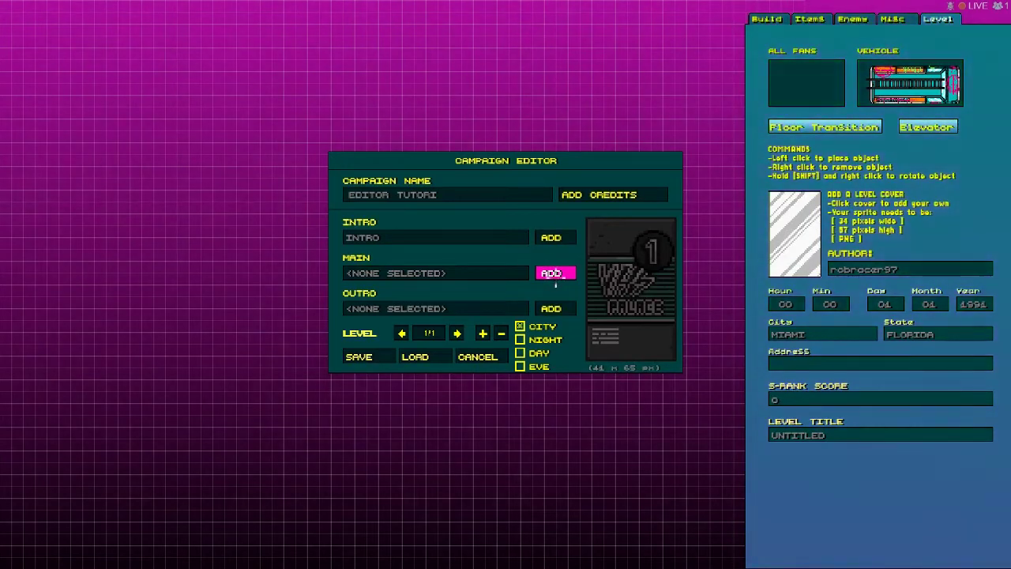
# Assign the EDITOR 1 level as the main part of the campaign's first level.
pyautogui.click(556, 274)
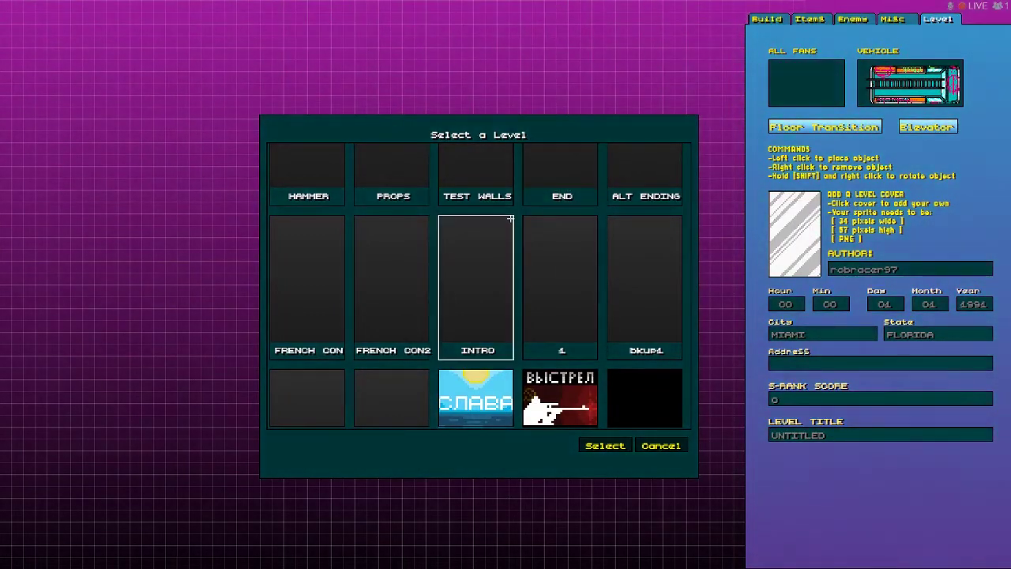
pyautogui.scroll(-1, 393, 276)
pyautogui.click(390, 263)
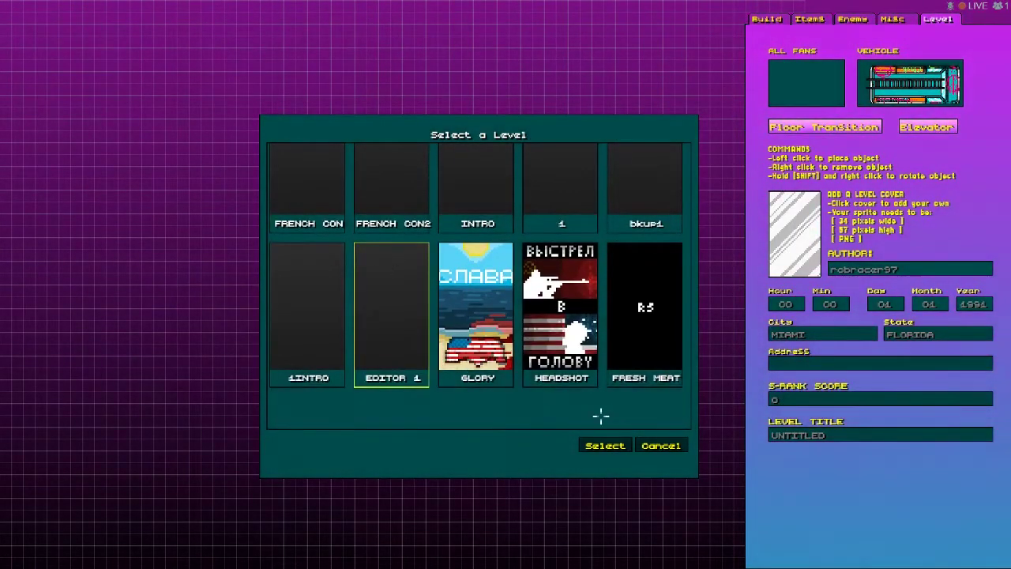
pyautogui.click(606, 446)
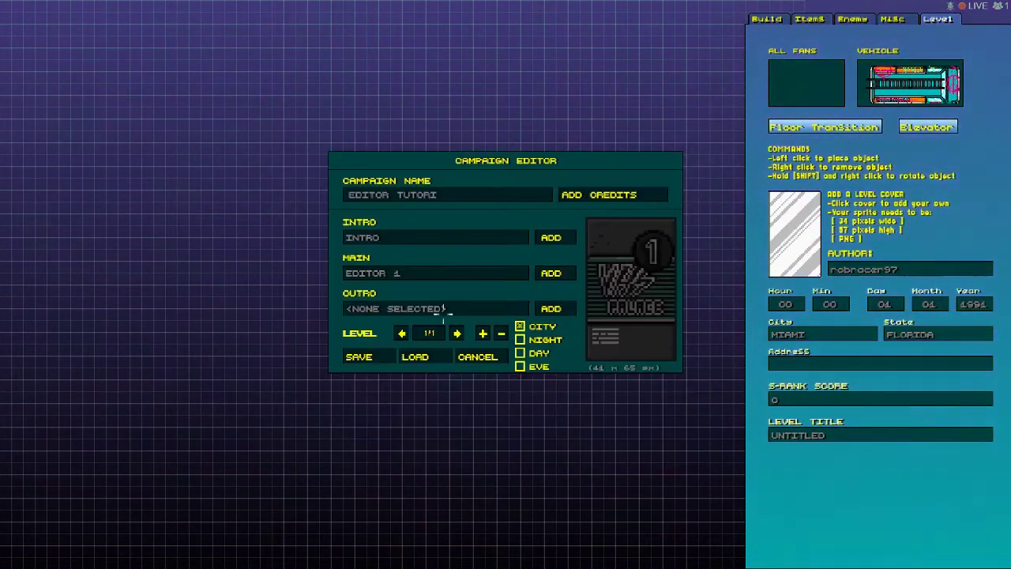
# Assign the END level as the outro of the campaign's first level.
pyautogui.click(555, 308)
pyautogui.scroll(-2, 464, 294)
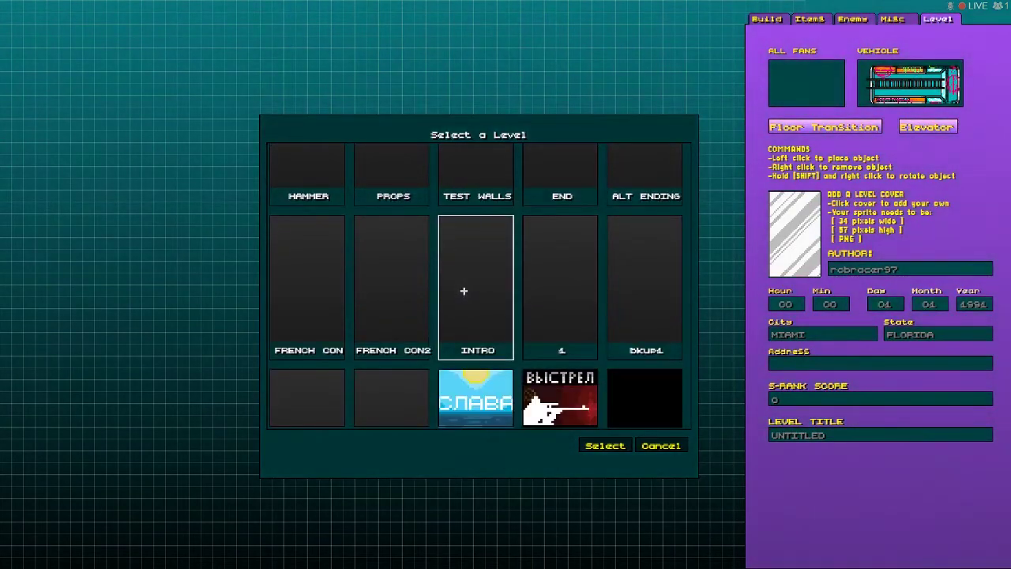
pyautogui.click(544, 177)
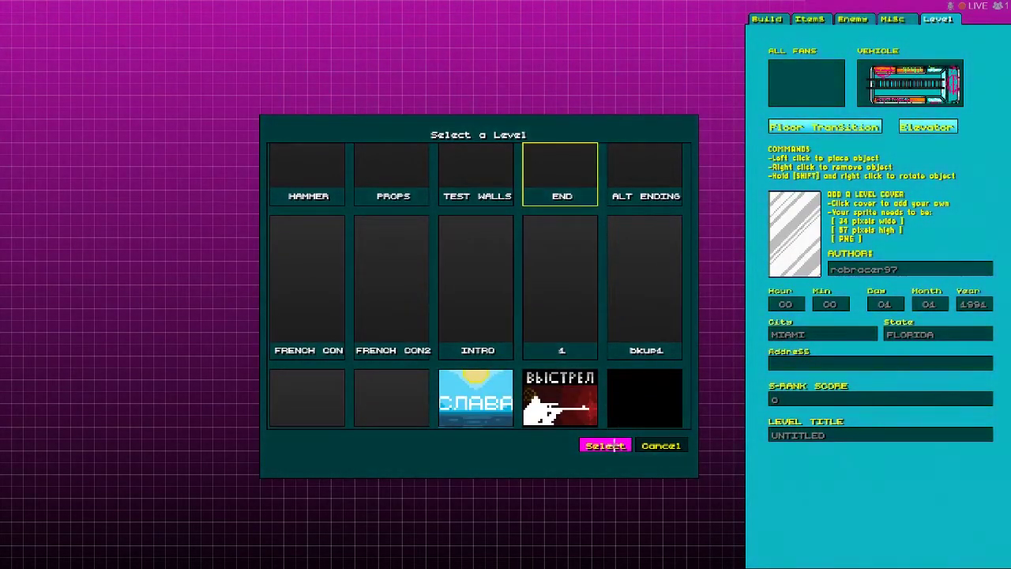
pyautogui.click(615, 445)
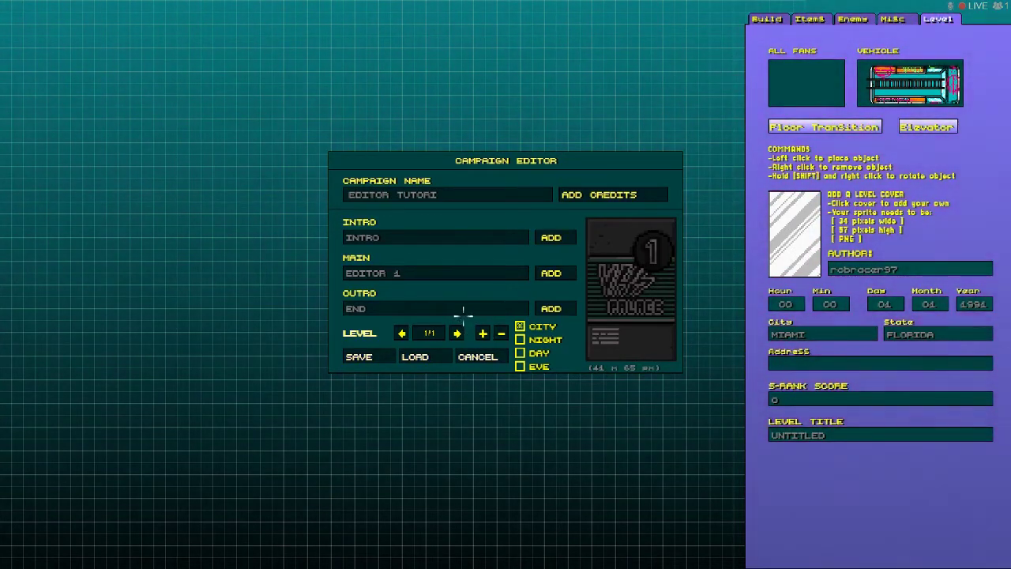
# Save the campaign and exit the level editor to the main menu.
pyautogui.click(363, 357)
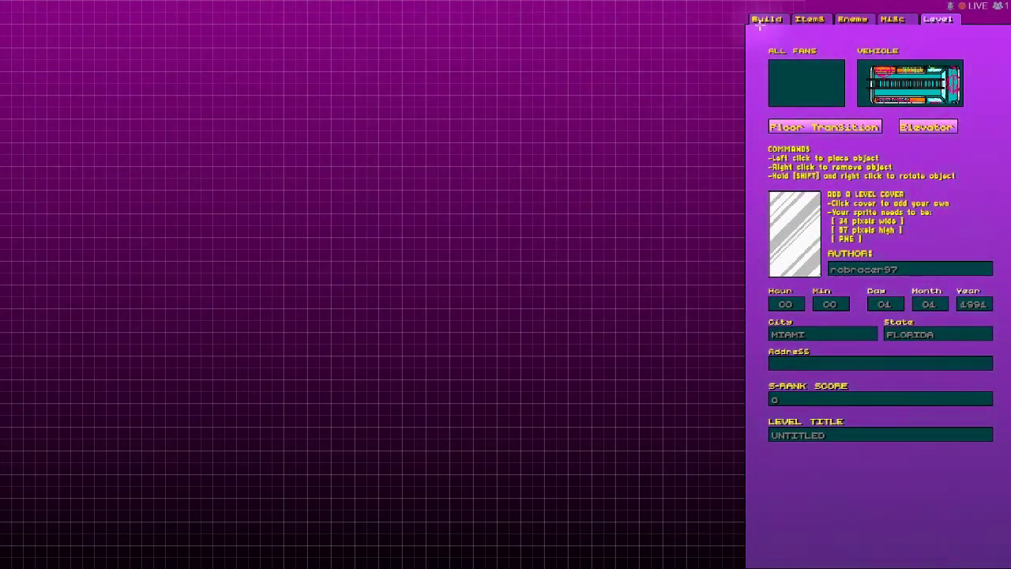
pyautogui.press('Escape')
pyautogui.click(420, 303)
# Reopen the editor's browser and select the EDITOR TUTORI campaign among the local campaigns.
pyautogui.press('Return')
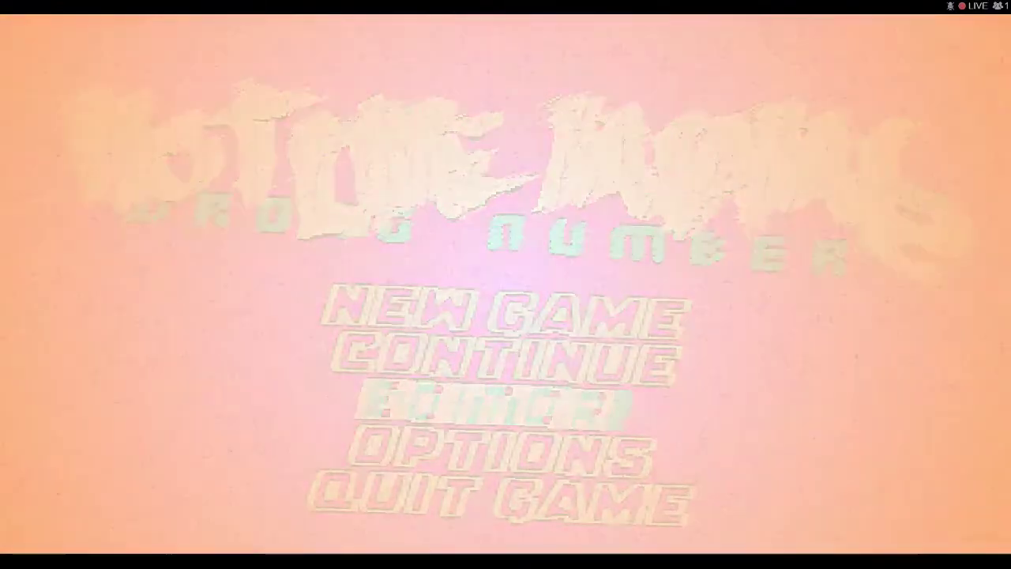
pyautogui.press('Tab')
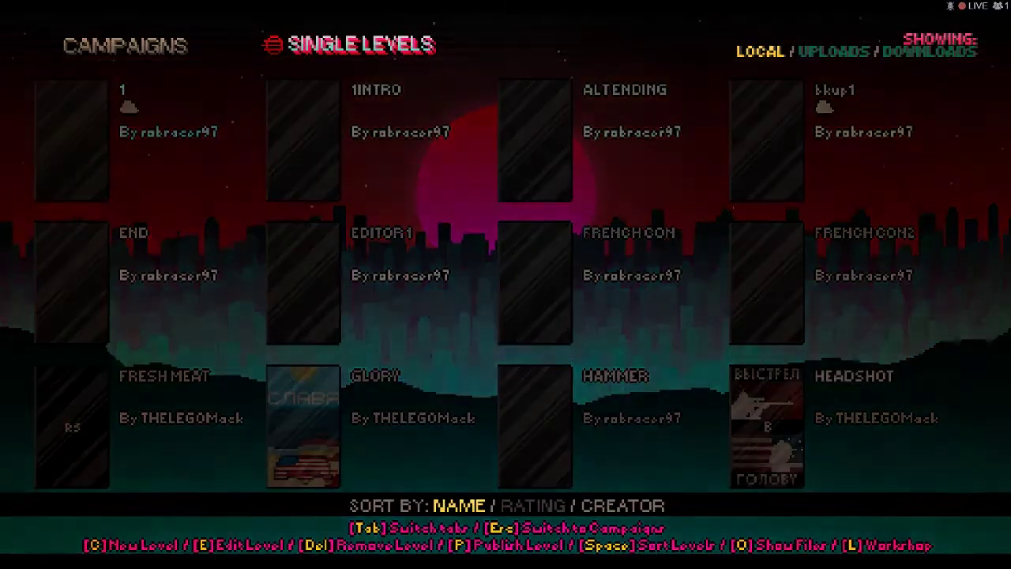
pyautogui.press('c')
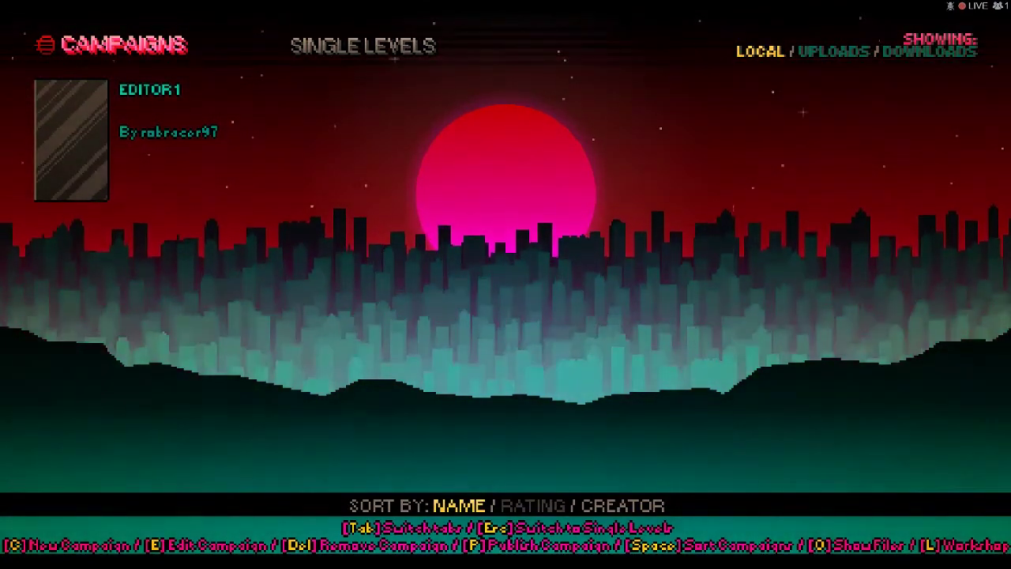
pyautogui.press('Right')
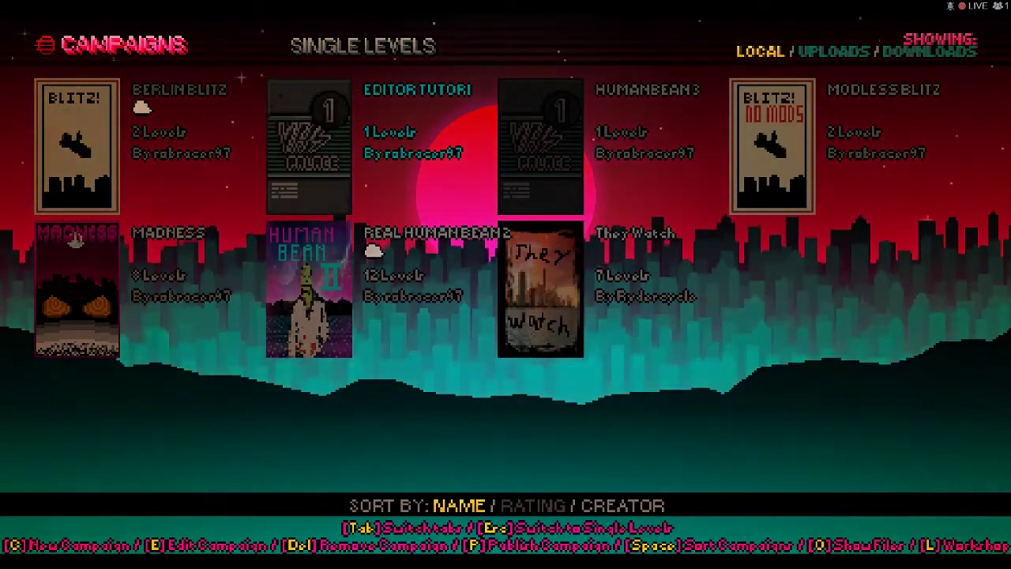
pyautogui.press('Right')
pyautogui.press('Left')
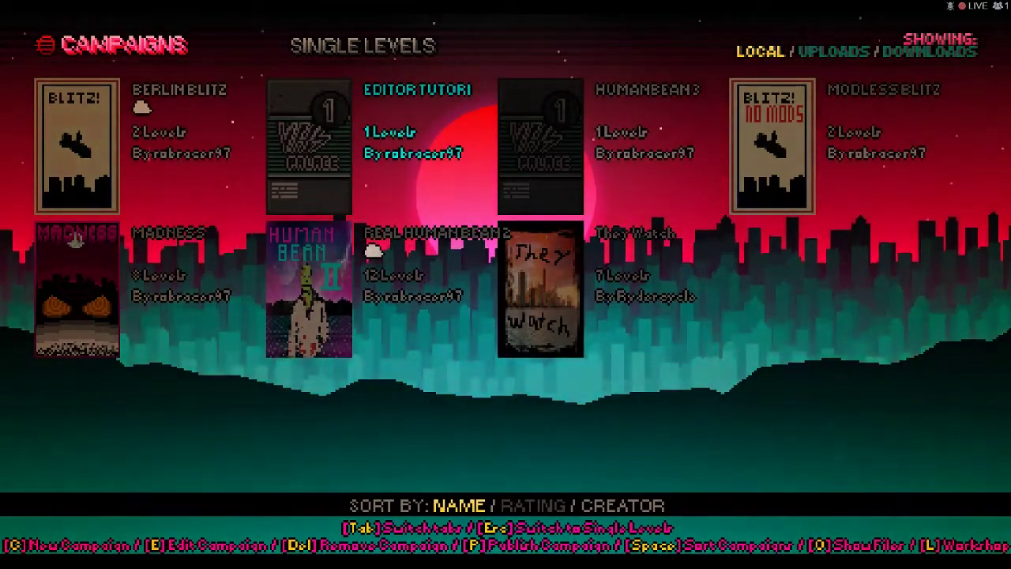
pyautogui.press('e')
pyautogui.press('Right')
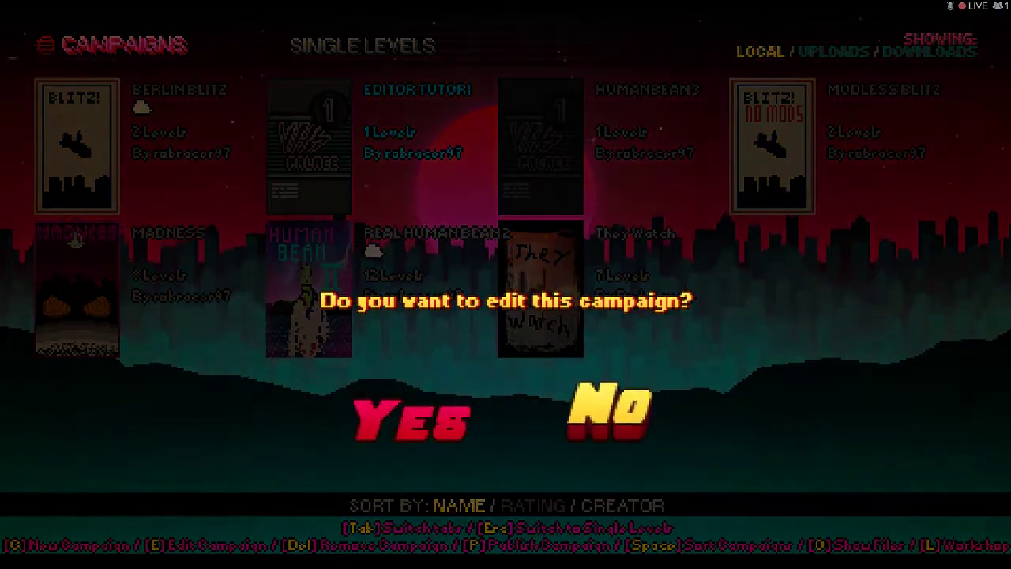
pyautogui.press('Return')
pyautogui.press('Left')
pyautogui.press('Right')
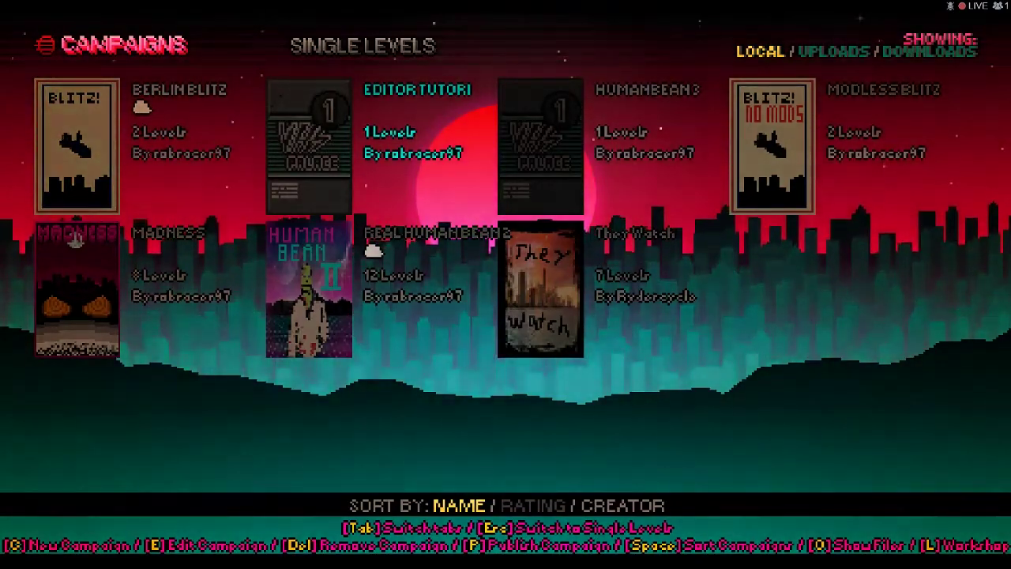
# Open the EDITOR TUTORI campaign for editing and try the Night, City, Day and Eve background options for its level.
pyautogui.press('e')
pyautogui.press('Return')
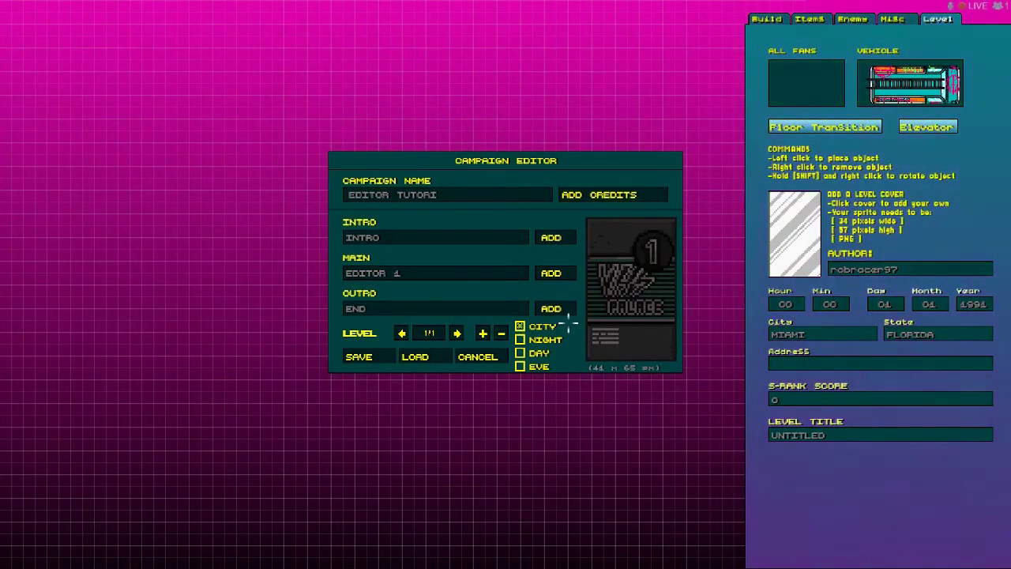
pyautogui.click(519, 340)
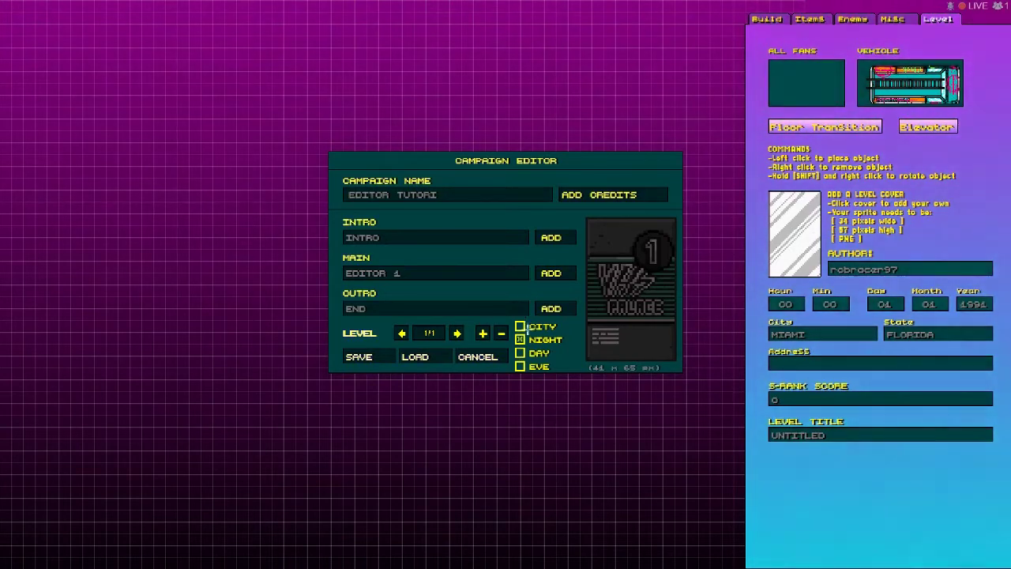
pyautogui.click(519, 326)
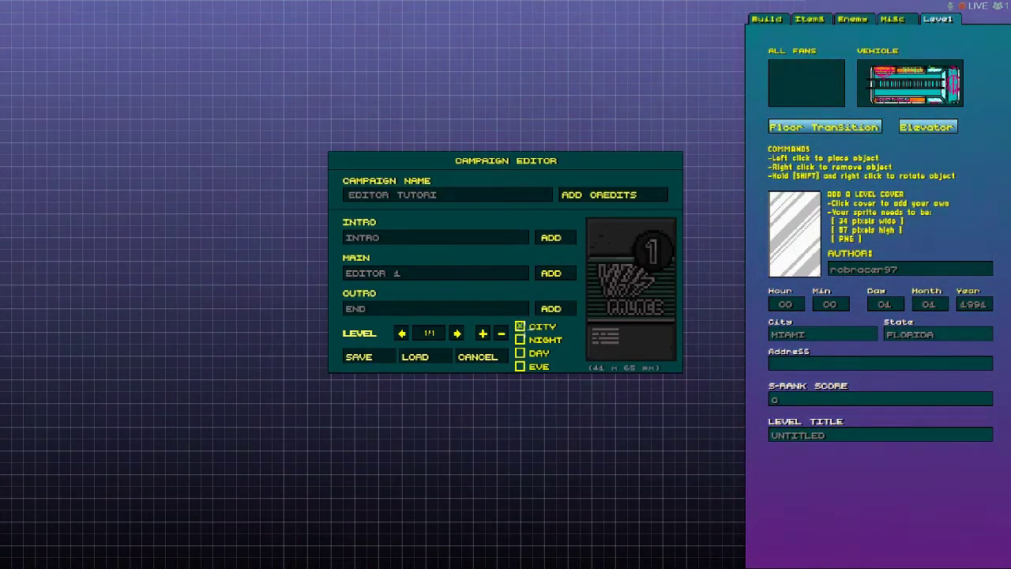
pyautogui.click(520, 353)
pyautogui.click(520, 367)
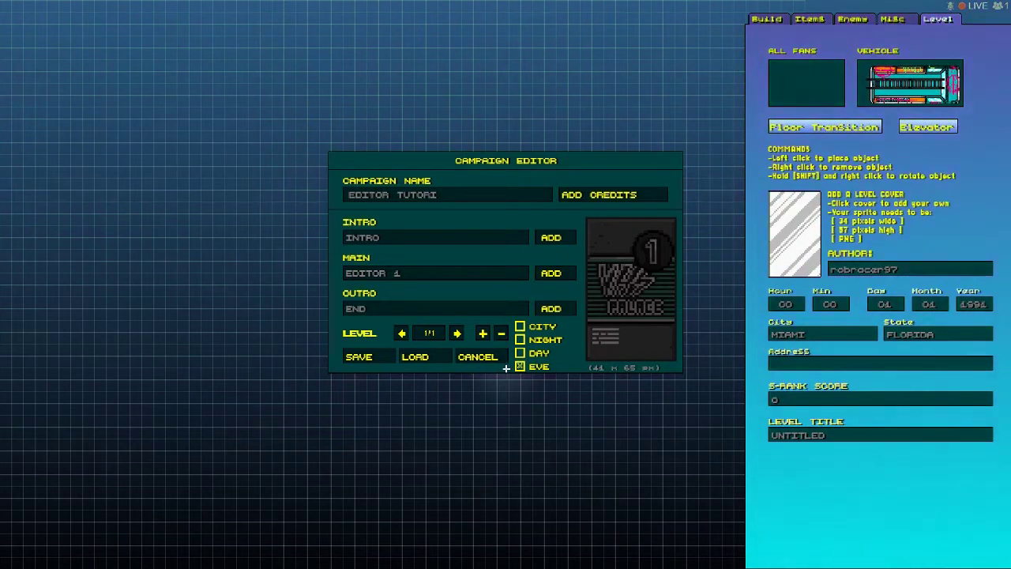
pyautogui.click(519, 340)
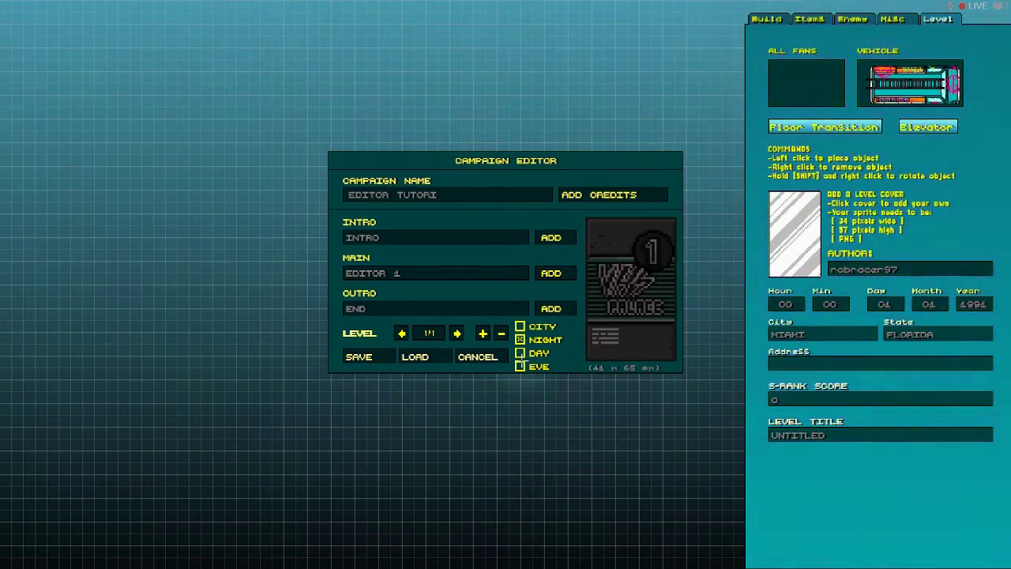
pyautogui.click(520, 353)
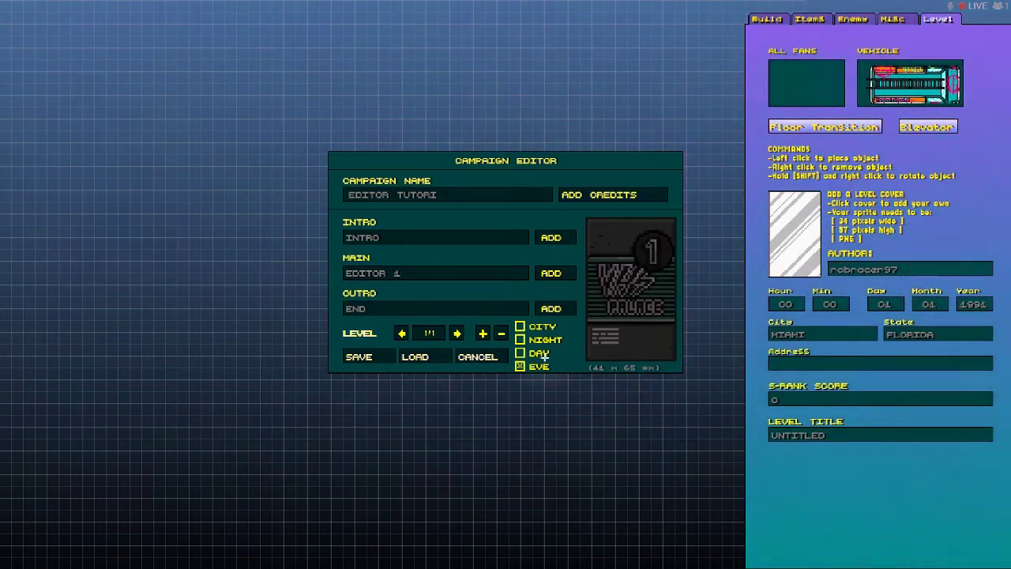
pyautogui.click(520, 326)
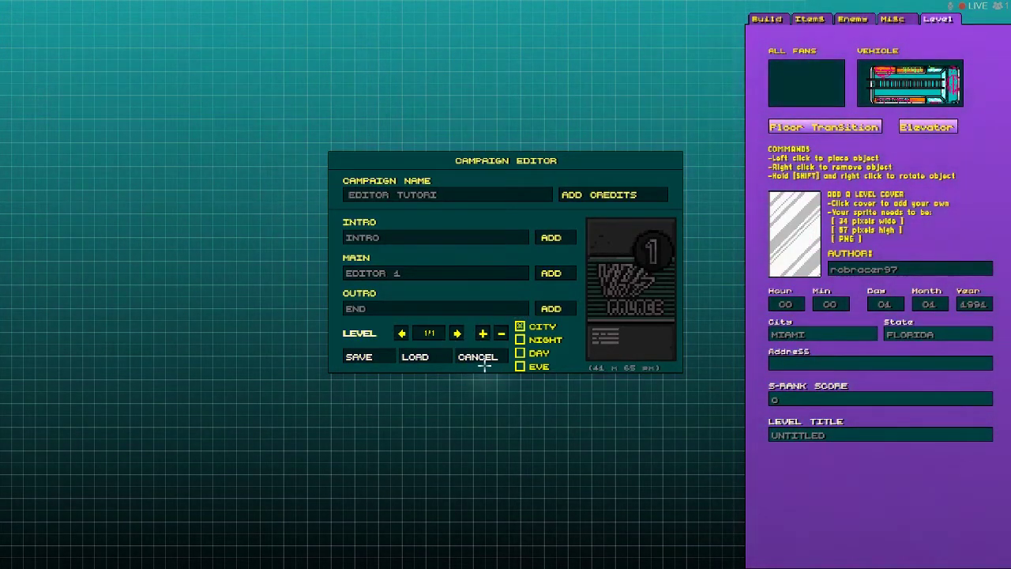
# Quit the campaign editor without saving and reopen the local campaigns in the editor's browser.
pyautogui.click(482, 357)
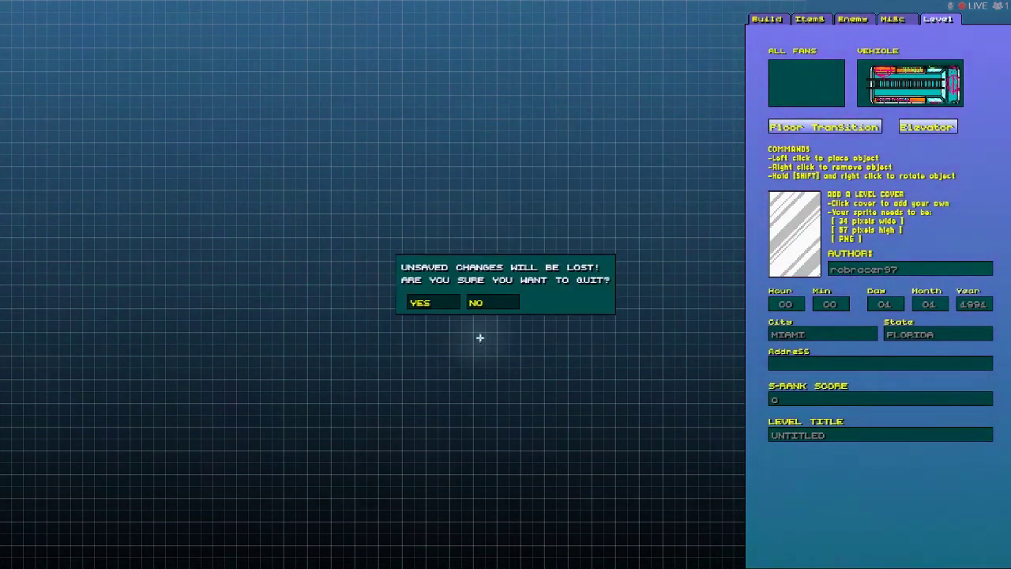
pyautogui.click(430, 302)
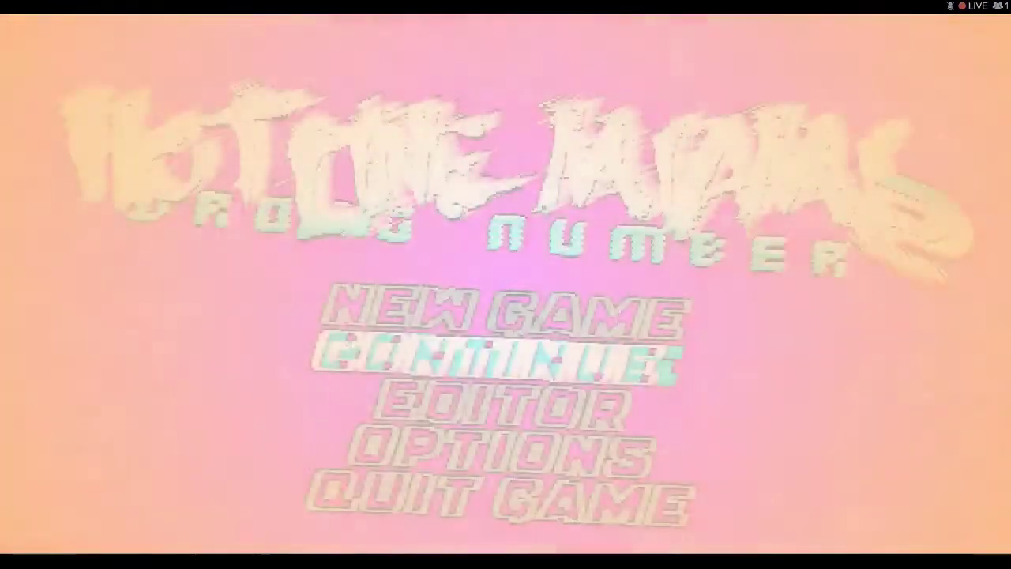
pyautogui.press('Down')
pyautogui.press('Return')
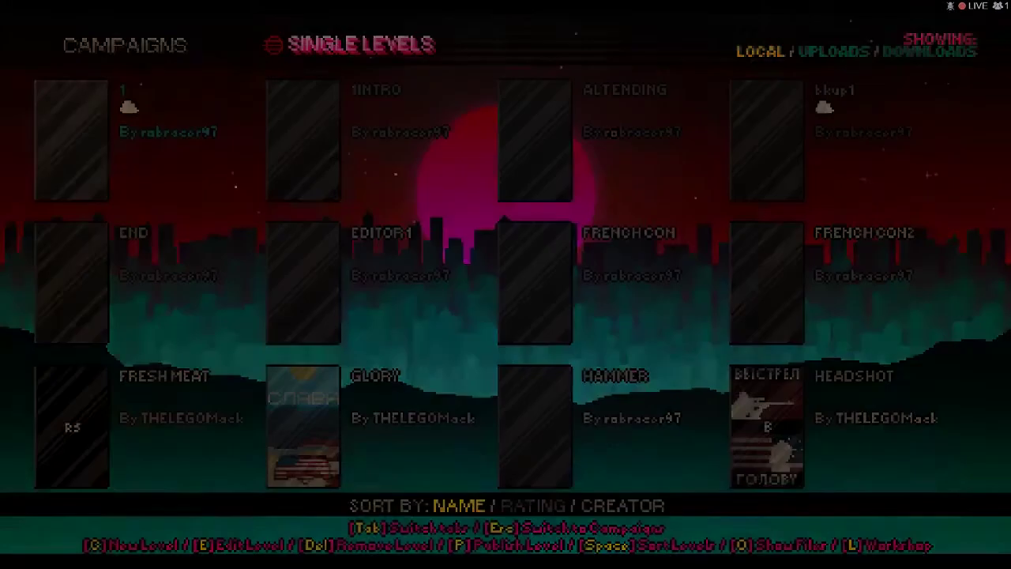
pyautogui.press('Tab')
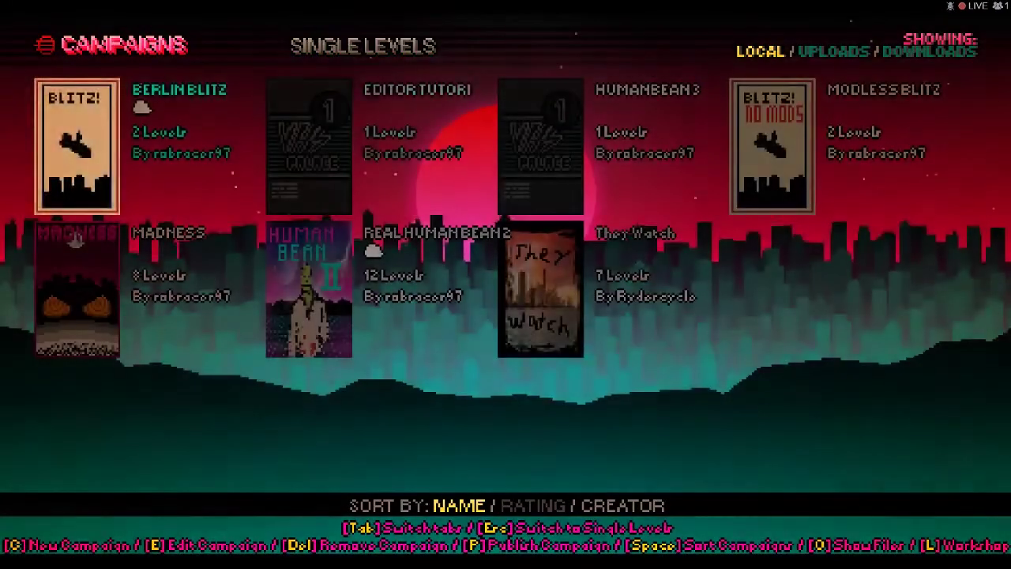
# Launch the EDITOR 1 level of the EDITOR TUTORI campaign and walk through its intro to reach the main part.
pyautogui.press('Return')
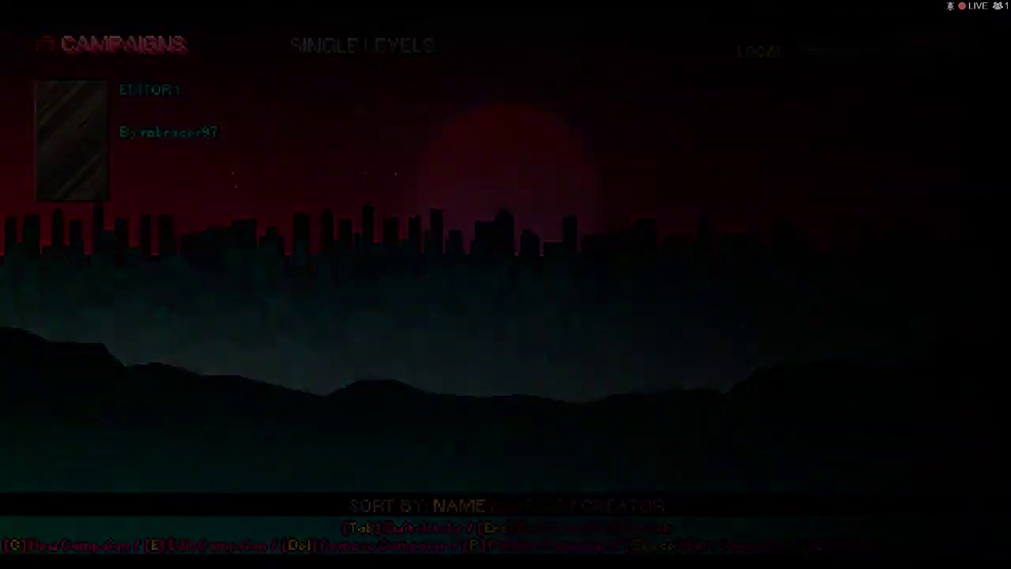
pyautogui.press('Return')
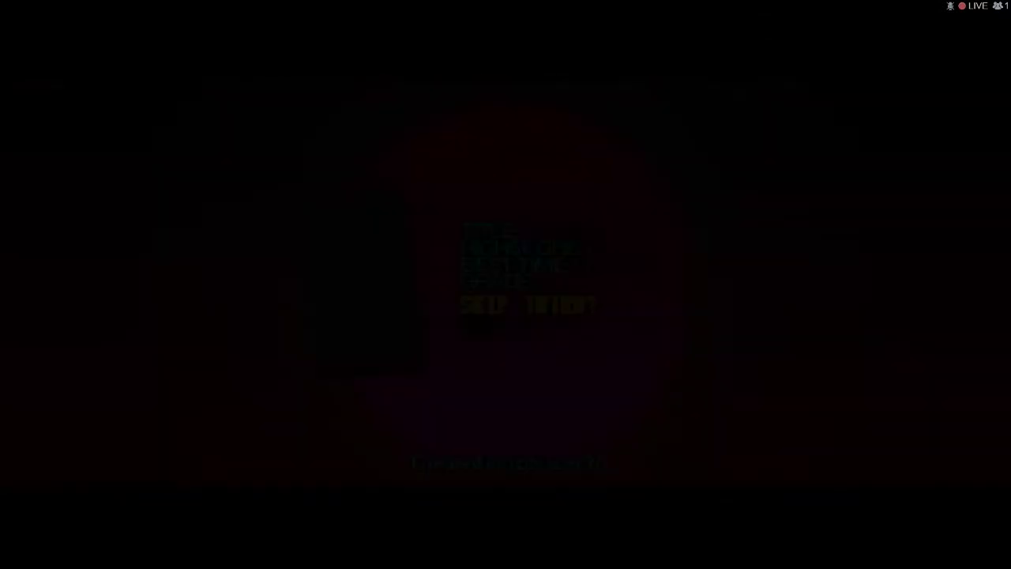
pyautogui.press('a')
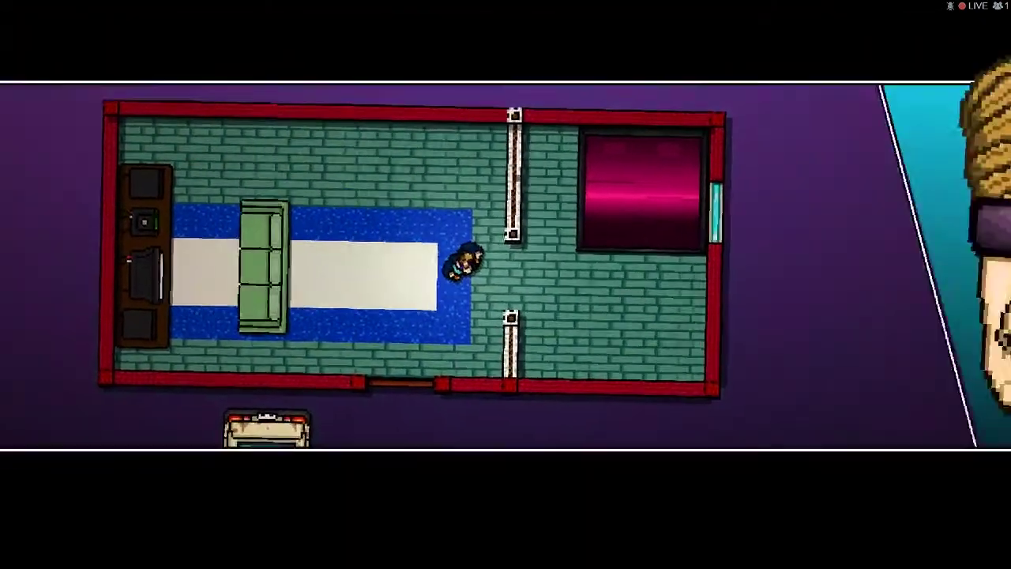
pyautogui.press('s')
pyautogui.press('a')
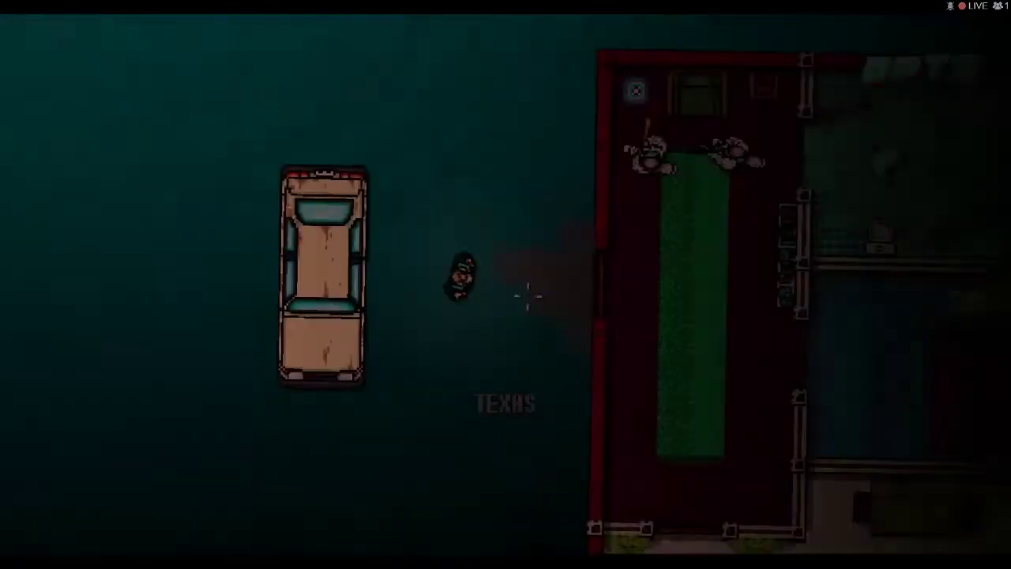
# Pause the main level, eject it and leave the game for the desktop.
pyautogui.press('Escape')
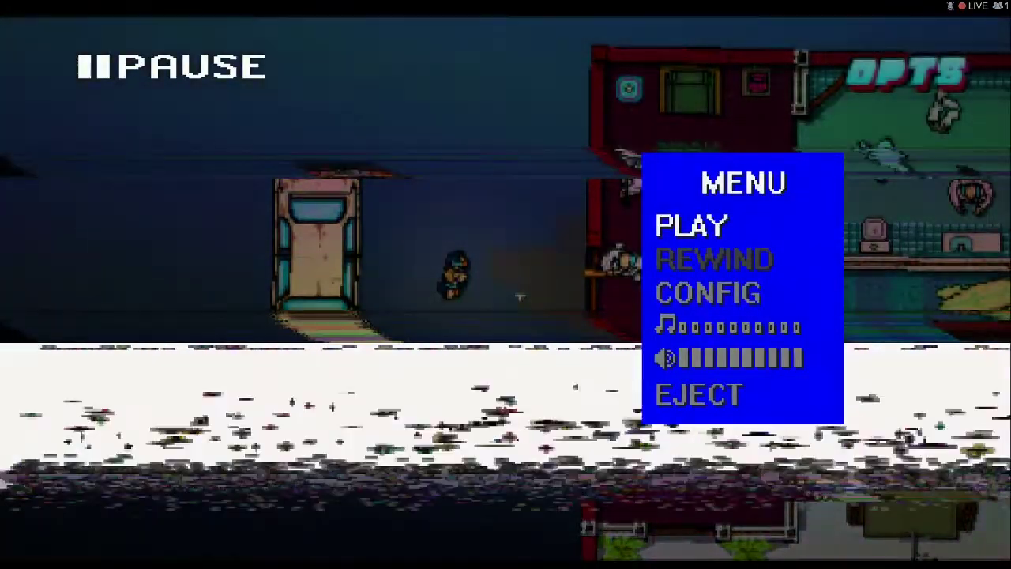
pyautogui.press('Escape')
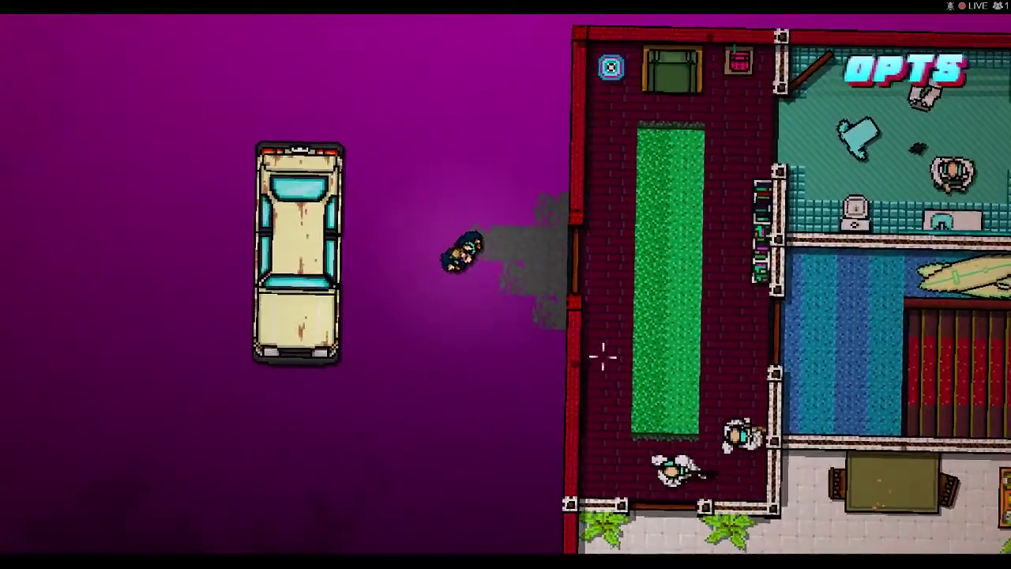
pyautogui.press('Escape')
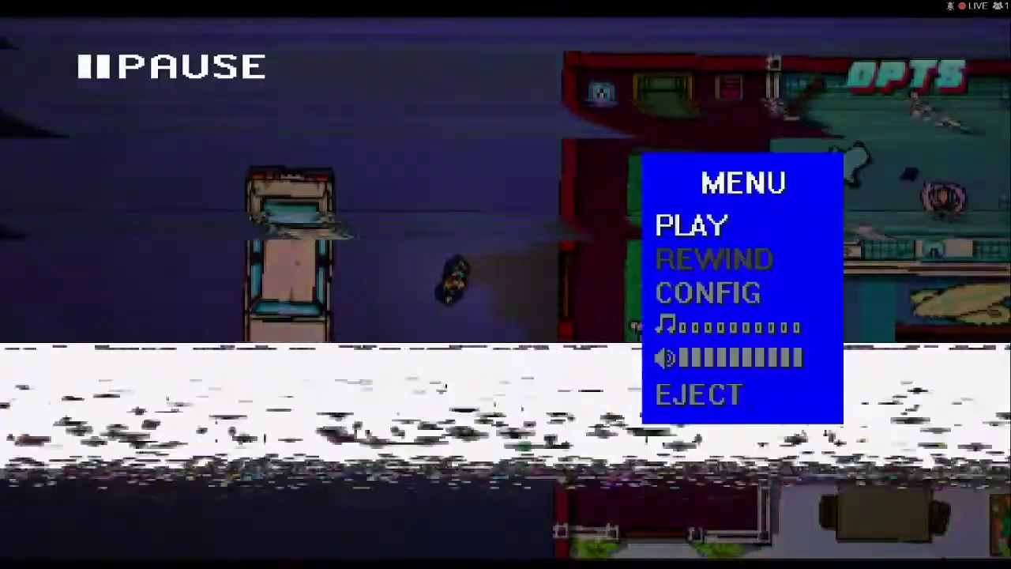
pyautogui.press('Return')
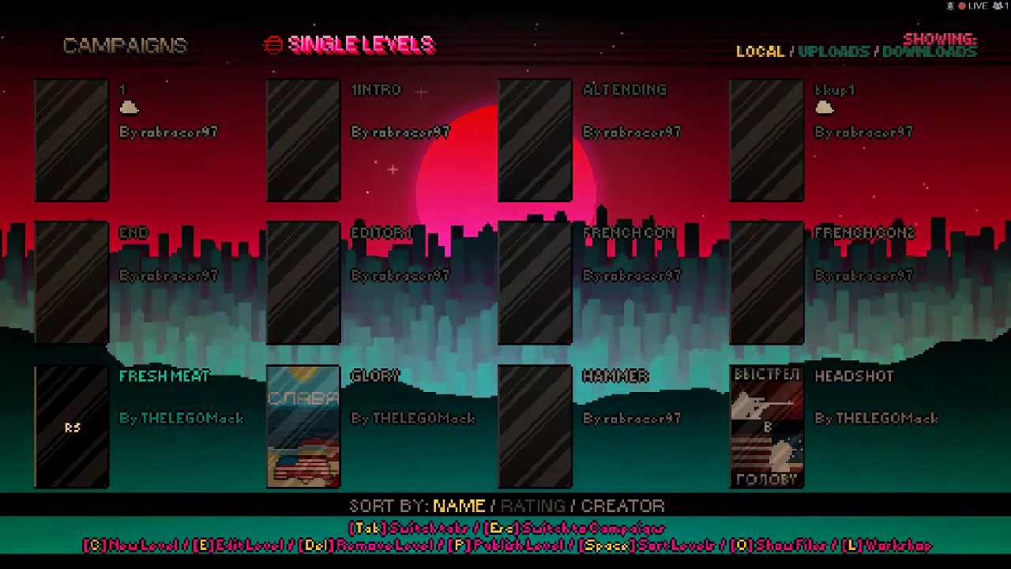
pyautogui.press('Return')
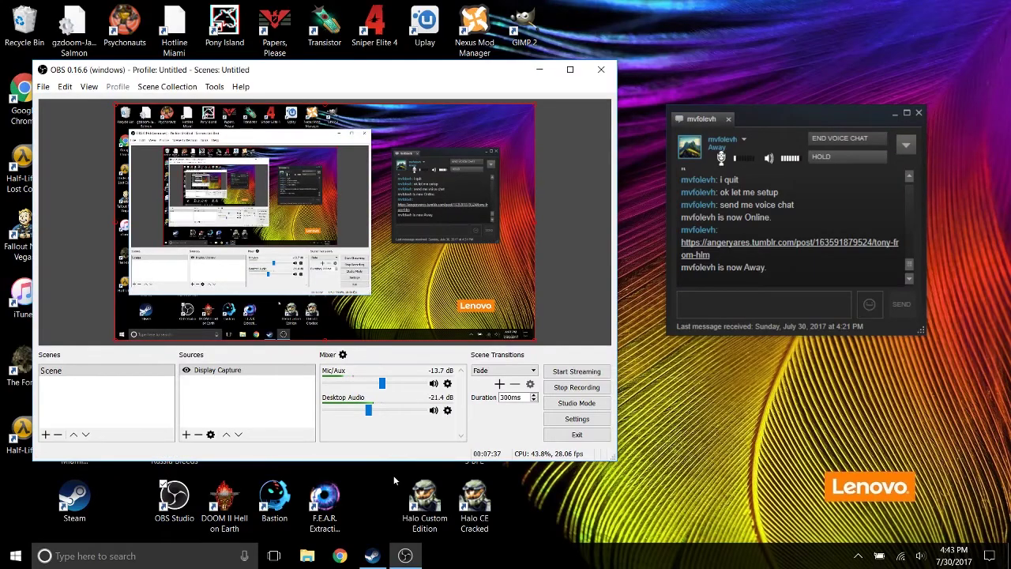
# Switch to File Explorer and open the HotlineMiami2 folder under Documents\My Games.
pyautogui.click(307, 557)
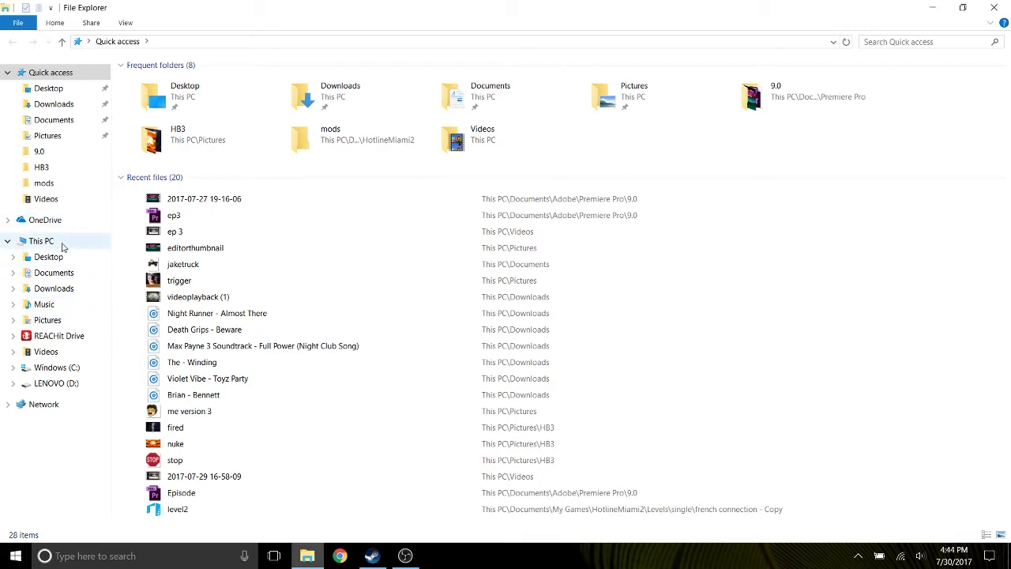
pyautogui.click(70, 96)
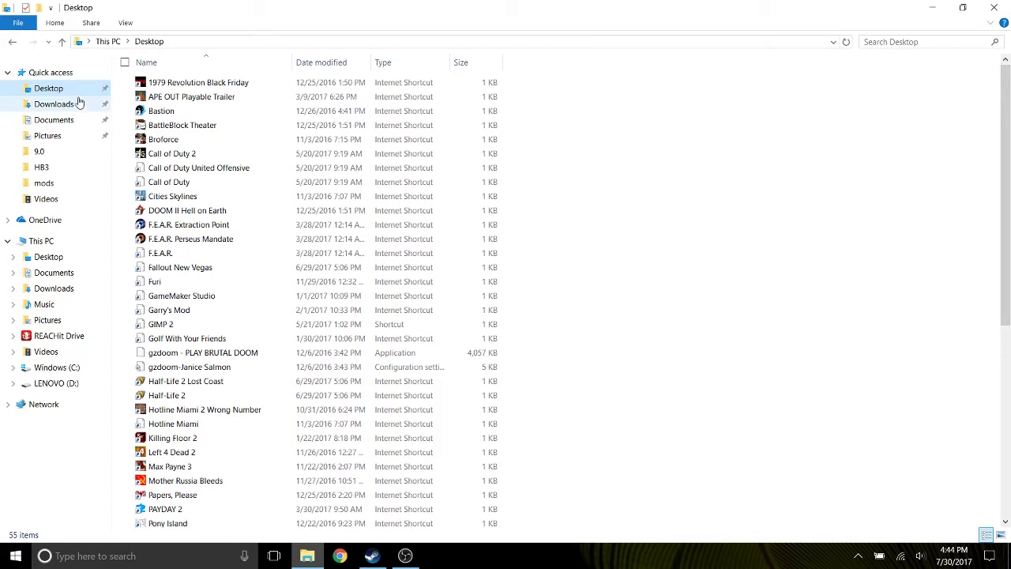
pyautogui.click(69, 275)
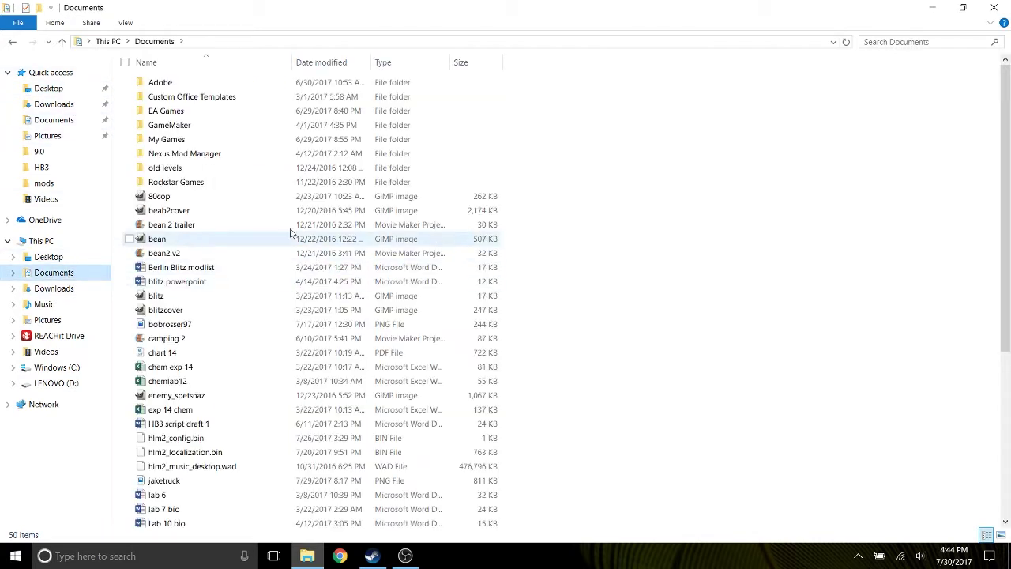
pyautogui.doubleClick(206, 140)
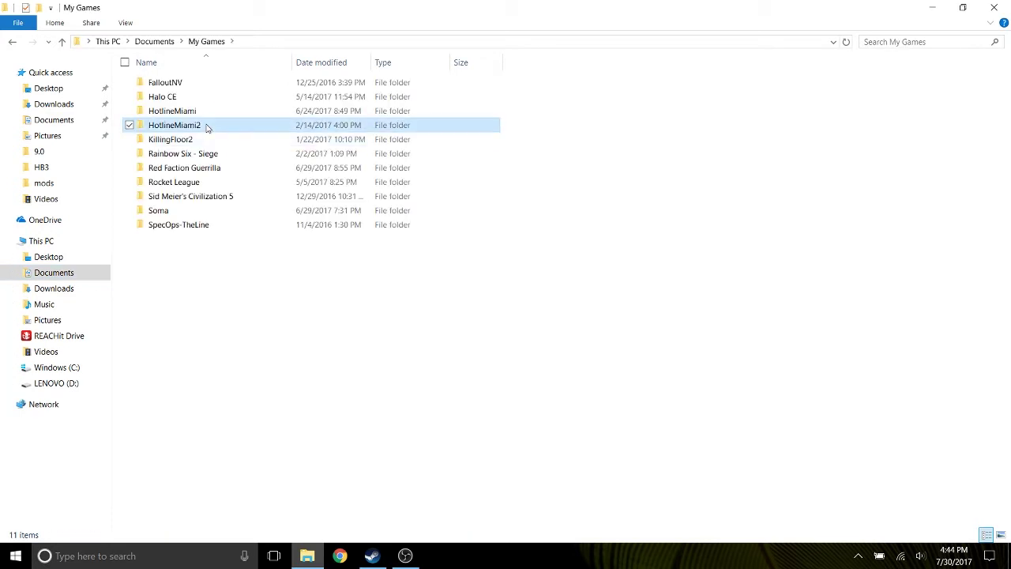
pyautogui.doubleClick(206, 125)
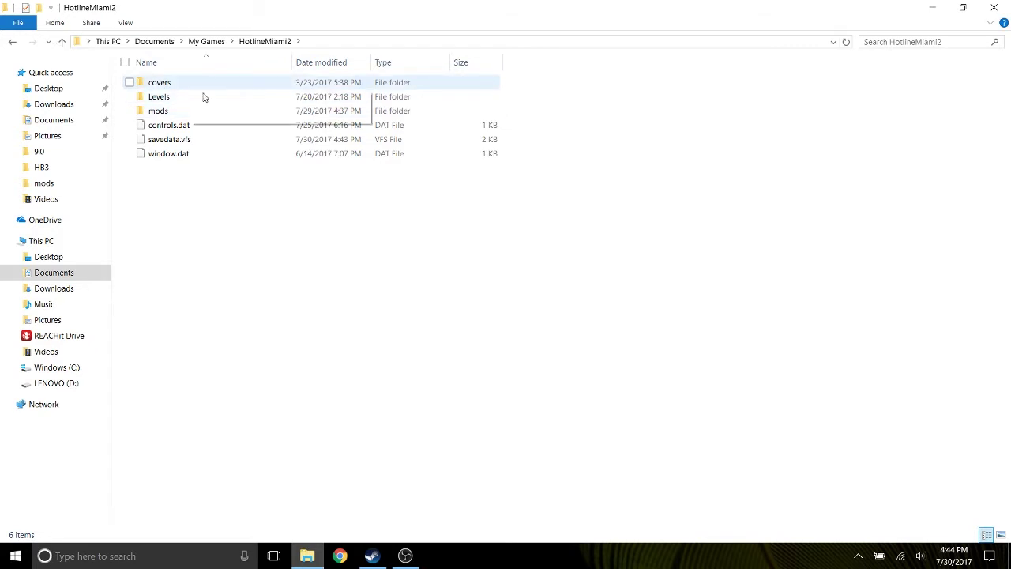
pyautogui.click(405, 556)
pyautogui.moveTo(296, 73); pyautogui.dragTo(646, 98)
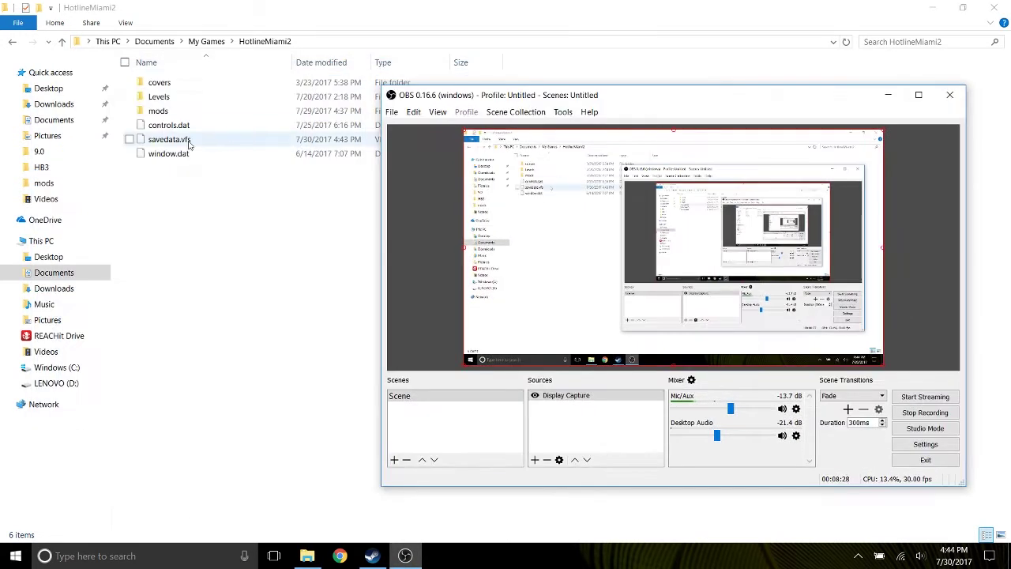
pyautogui.click(887, 96)
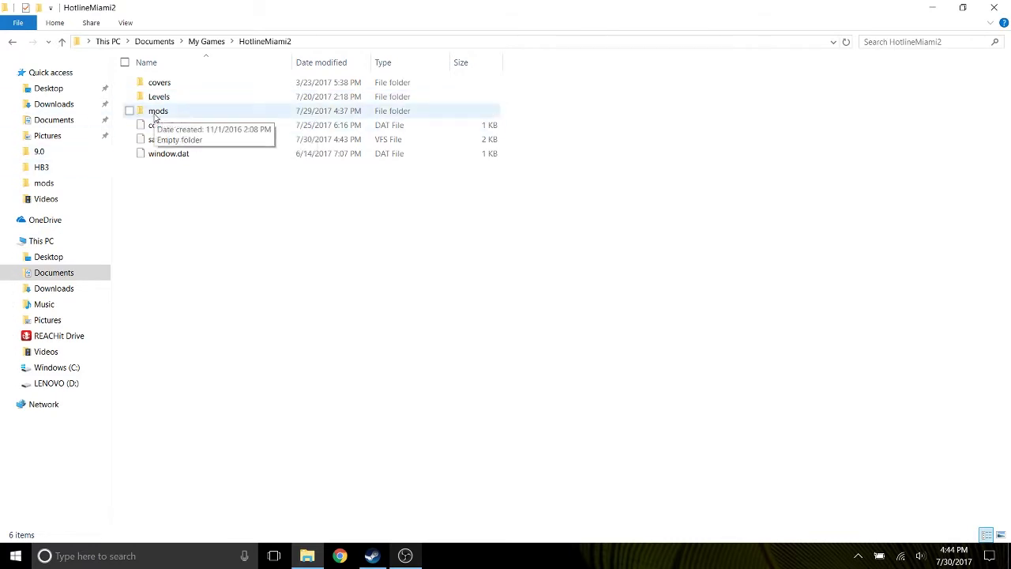
# Open the single folder inside the HotlineMiami2 Levels folder.
pyautogui.doubleClick(195, 100)
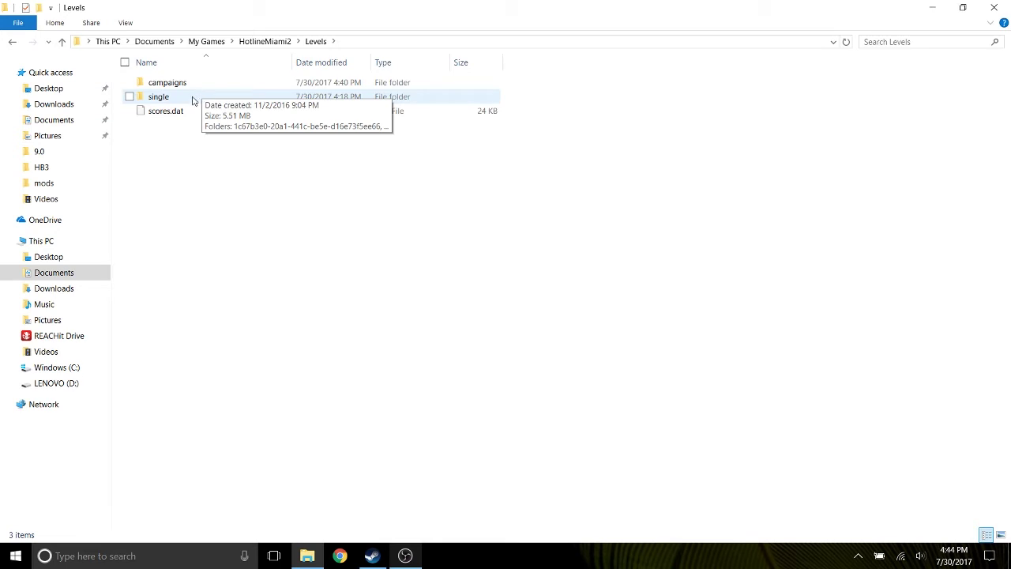
pyautogui.doubleClick(199, 100)
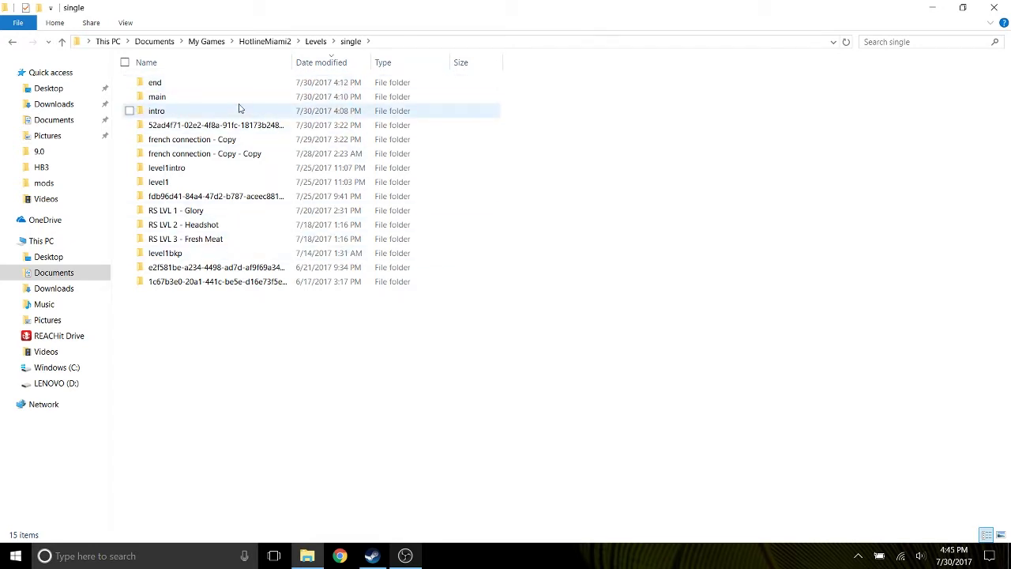
pyautogui.rightClick(185, 115)
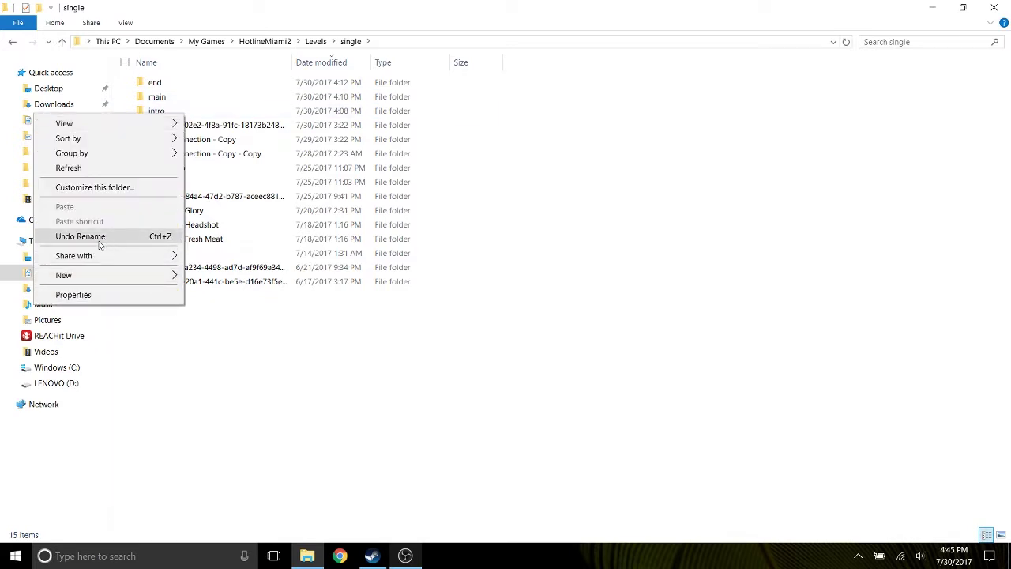
pyautogui.click(222, 343)
pyautogui.click(228, 131)
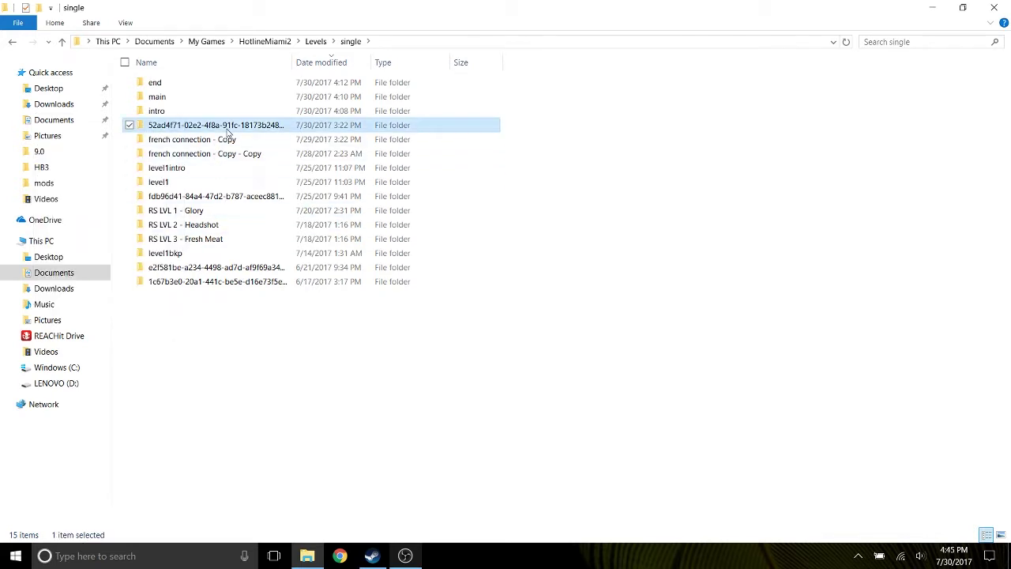
pyautogui.rightClick(228, 130)
pyautogui.click(120, 395)
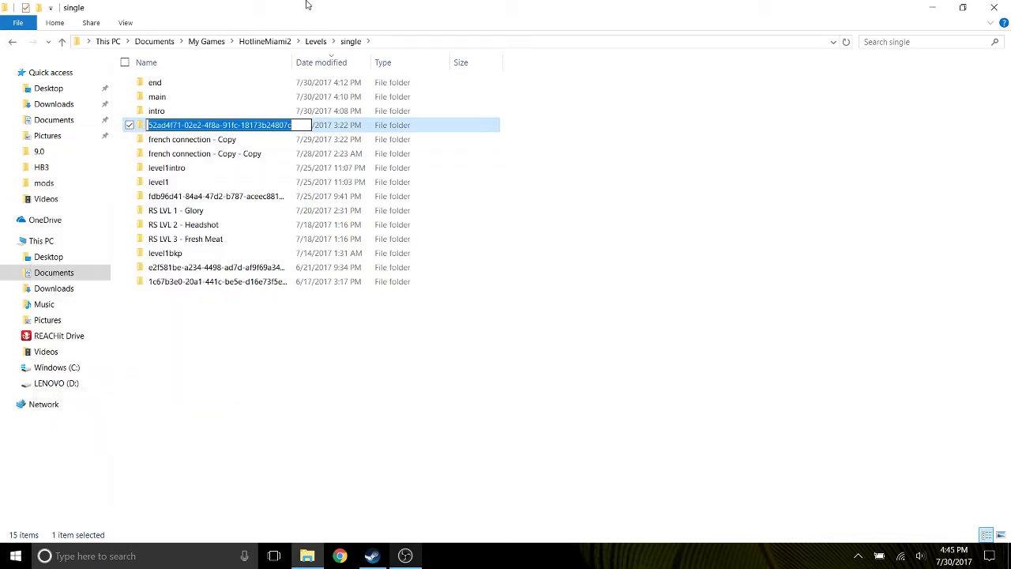
pyautogui.click(244, 396)
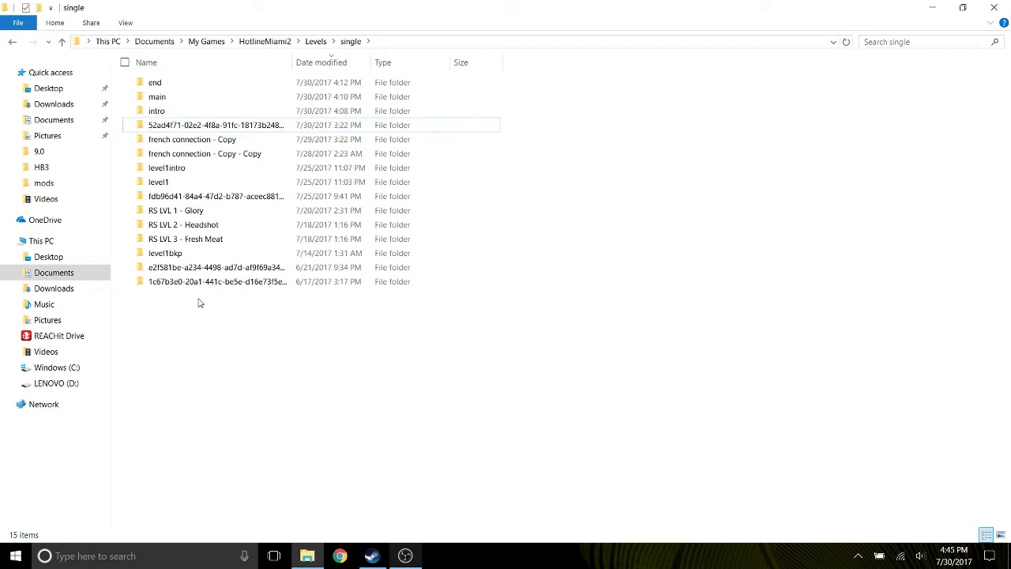
# Look inside the intro level folder, then duplicate that folder within the single folder.
pyautogui.doubleClick(187, 112)
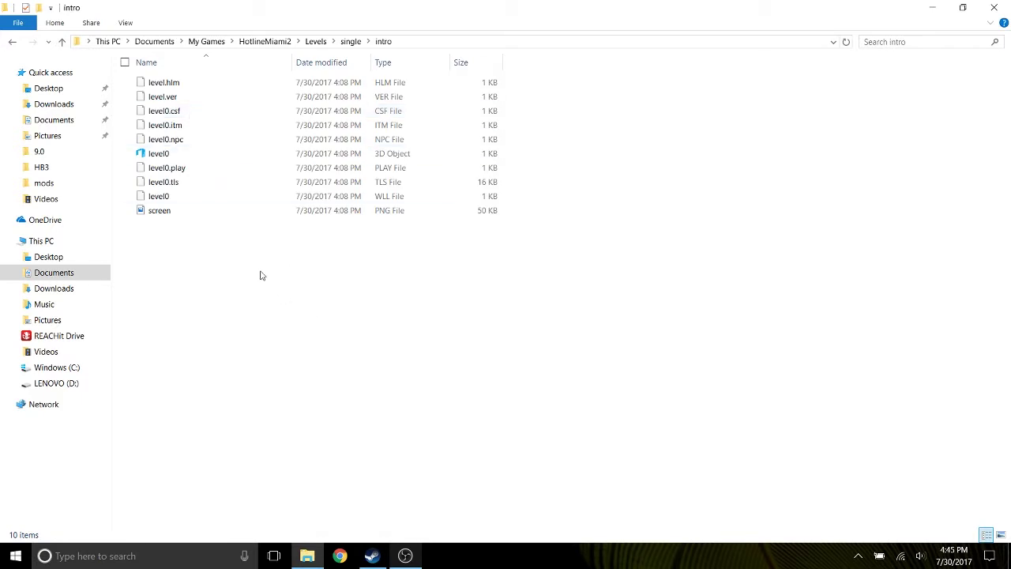
pyautogui.click(12, 41)
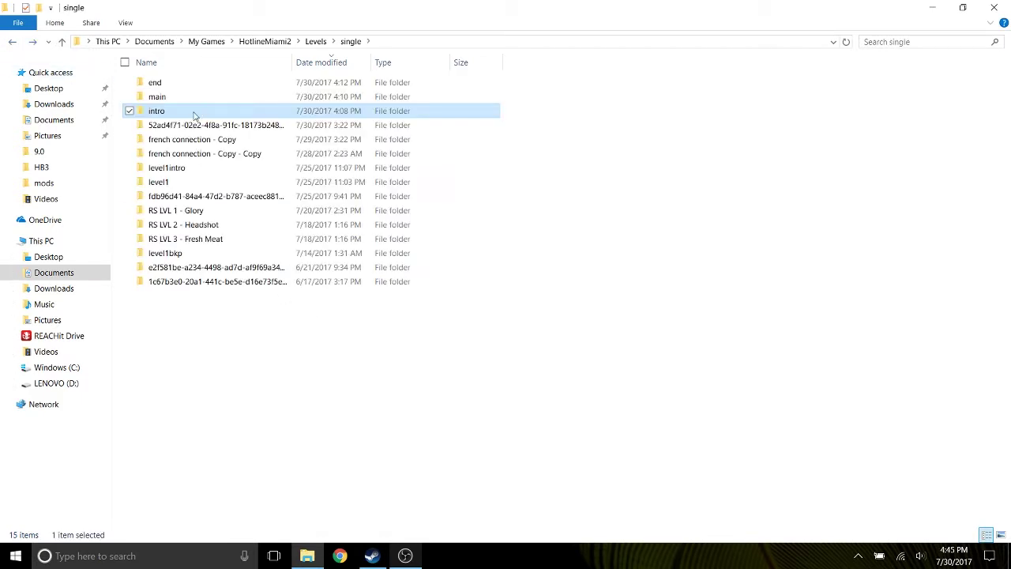
pyautogui.rightClick(193, 115)
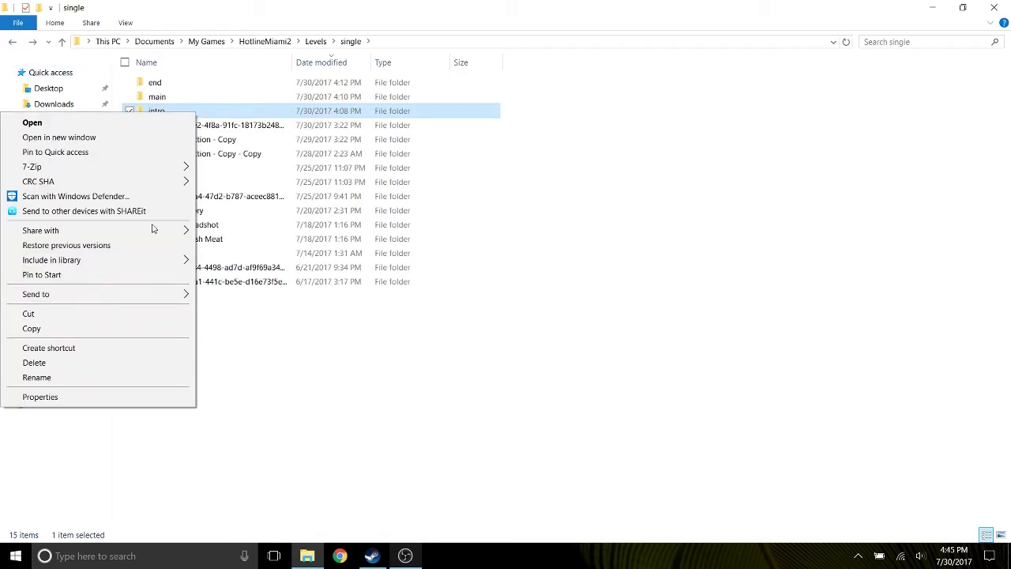
pyautogui.click(89, 328)
pyautogui.click(216, 340)
pyautogui.hotkey('ctrl', 'v')
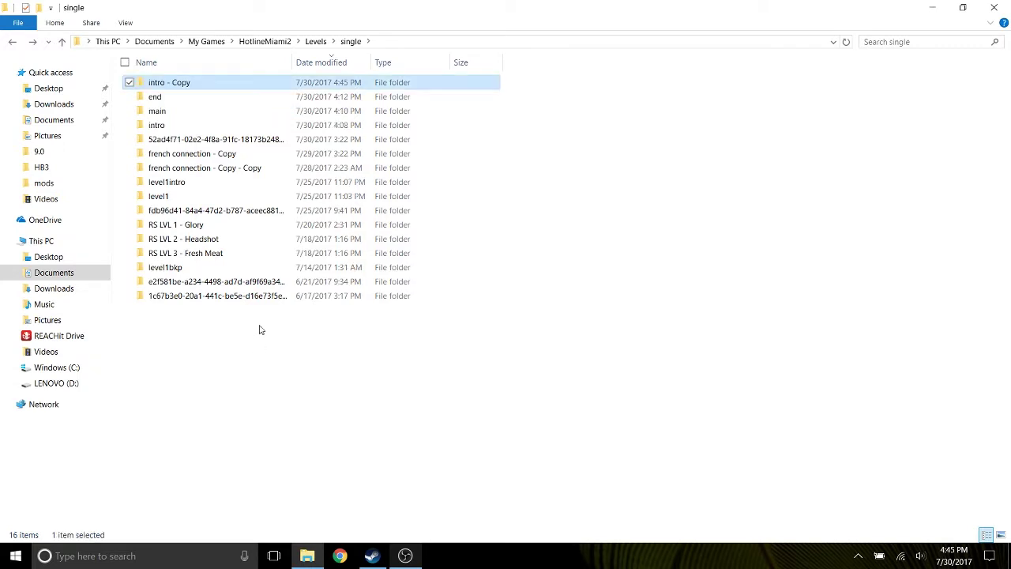
pyautogui.click(512, 337)
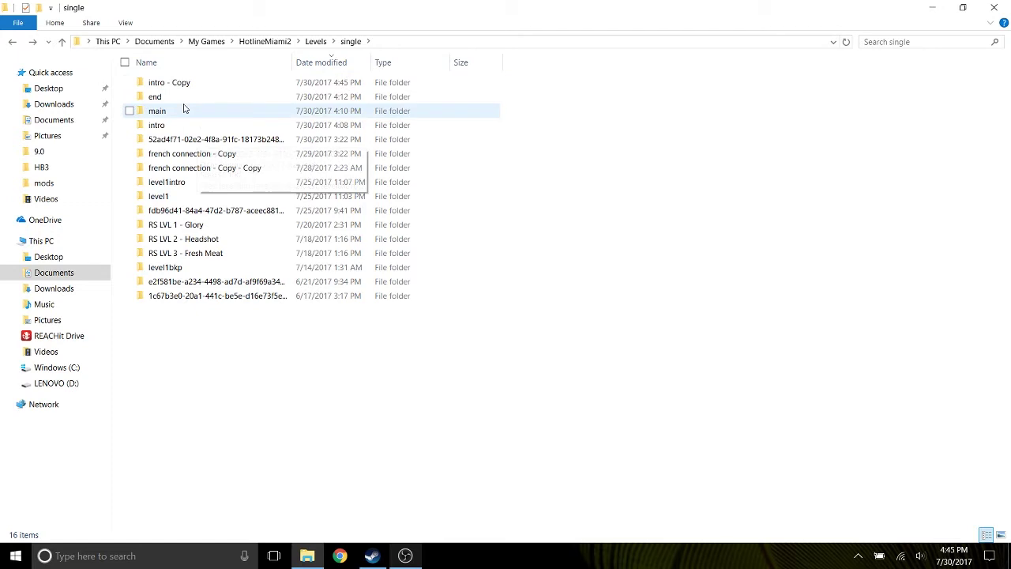
# Minimize File Explorer and launch Hotline Miami 2 from the desktop.
pyautogui.click(371, 556)
pyautogui.click(374, 557)
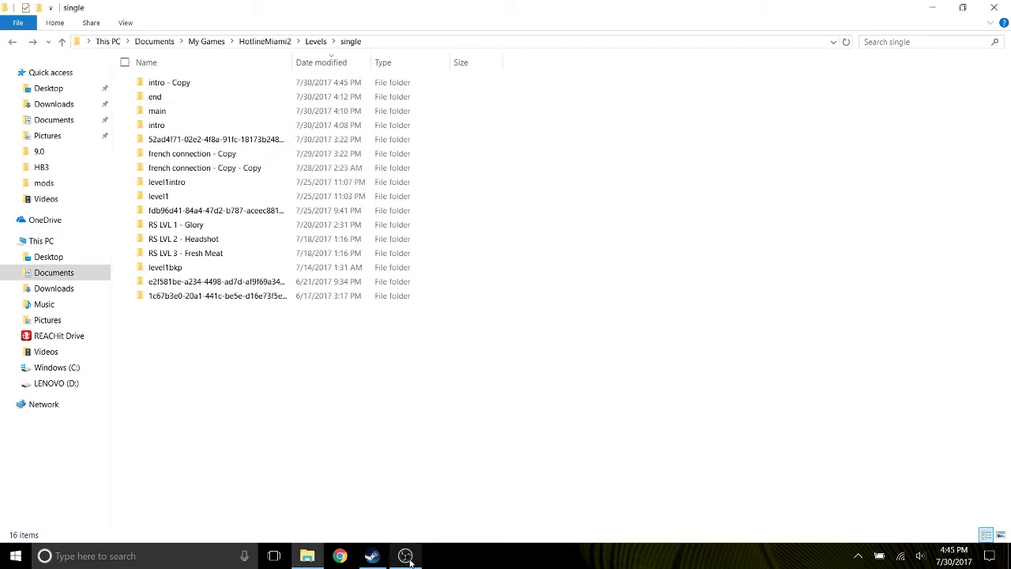
pyautogui.click(371, 556)
pyautogui.click(932, 7)
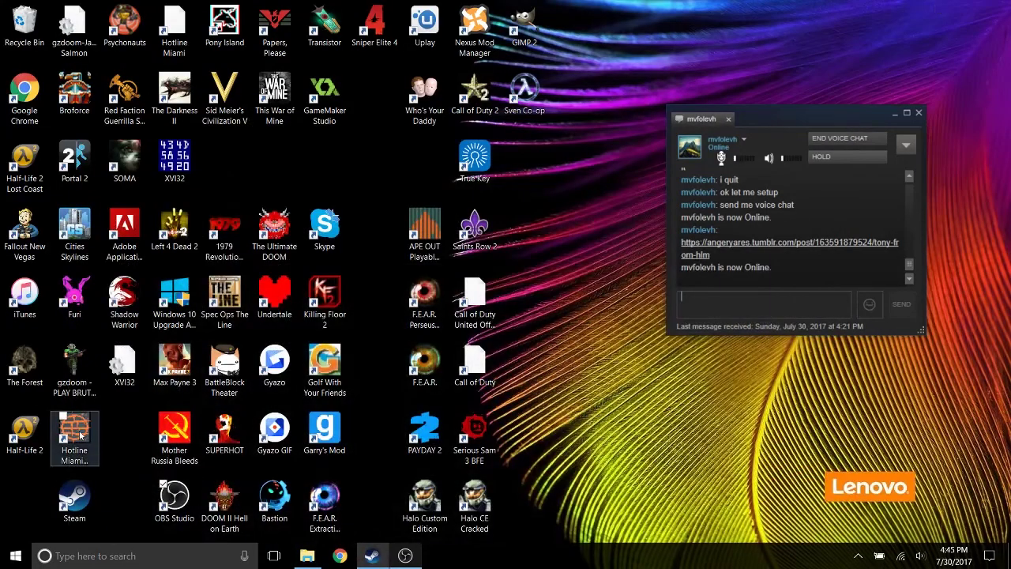
pyautogui.doubleClick(80, 435)
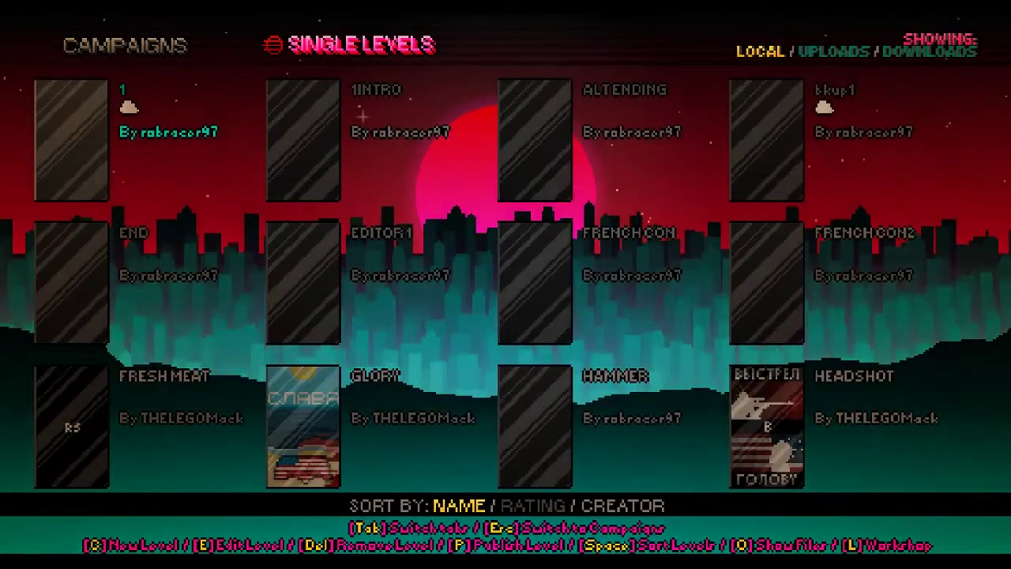
# Find the second INTRO entry among the local single levels and open it in the level editor.
pyautogui.press('Down')
pyautogui.press('Right')
pyautogui.press('Down')
pyautogui.press('Down')
pyautogui.press('Left')
pyautogui.press('Right')
pyautogui.press('Left')
pyautogui.press('Right')
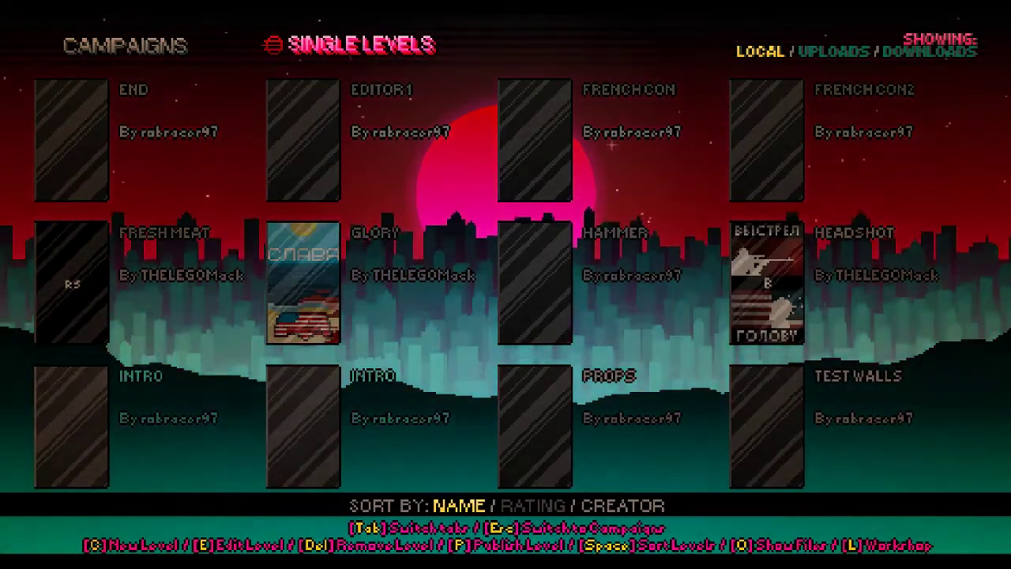
pyautogui.press('e')
pyautogui.press('Return')
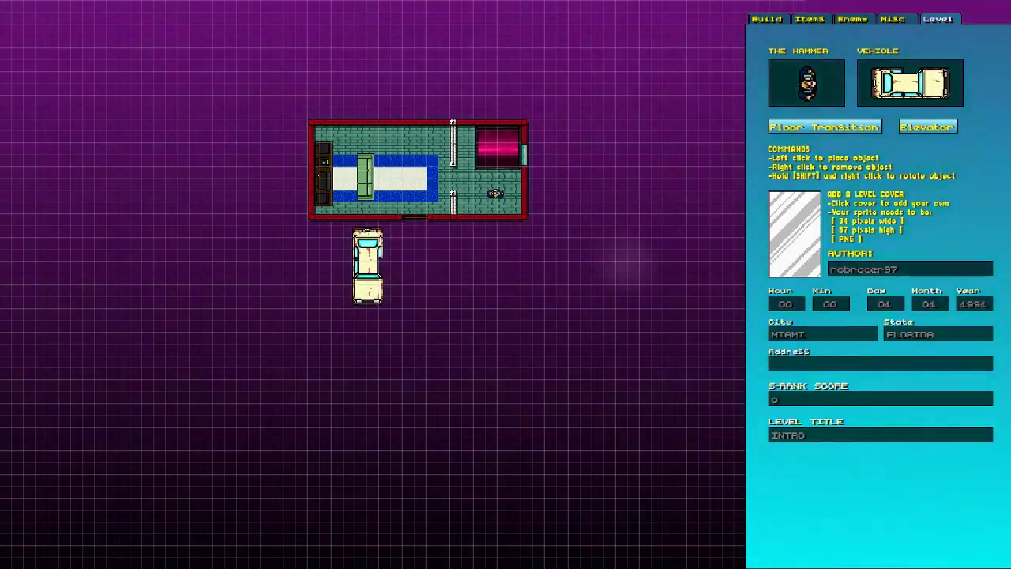
# Clear the existing cutscene frames and reposition The Hammer between the TV cabinet and the green sofa.
pyautogui.press('Tab')
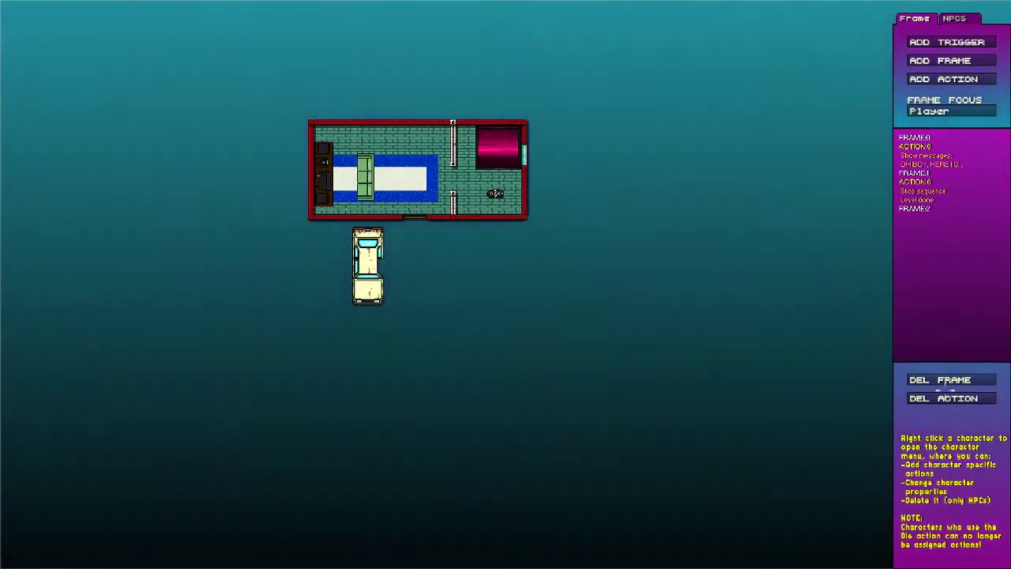
pyautogui.click(946, 379)
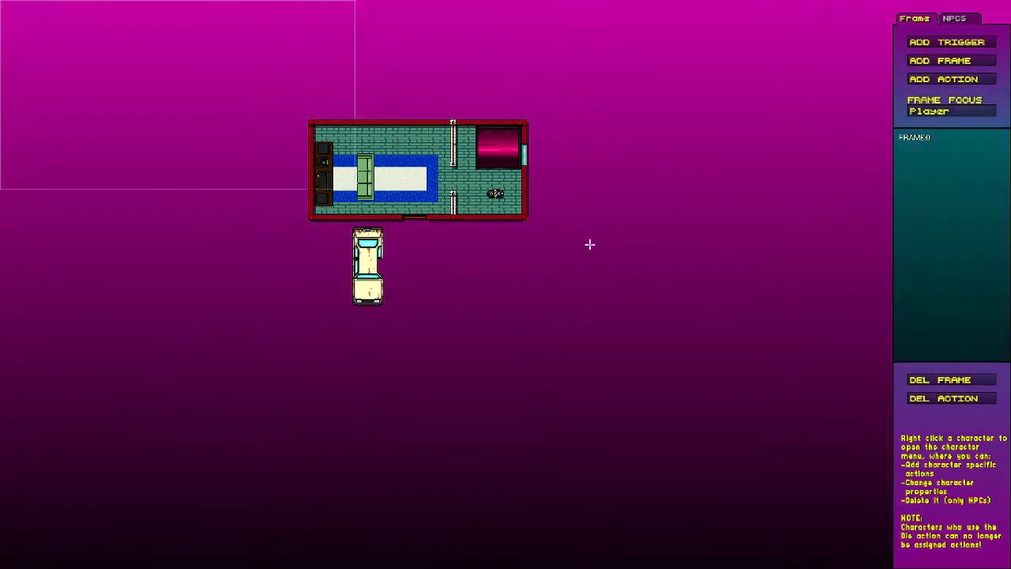
pyautogui.press('Escape')
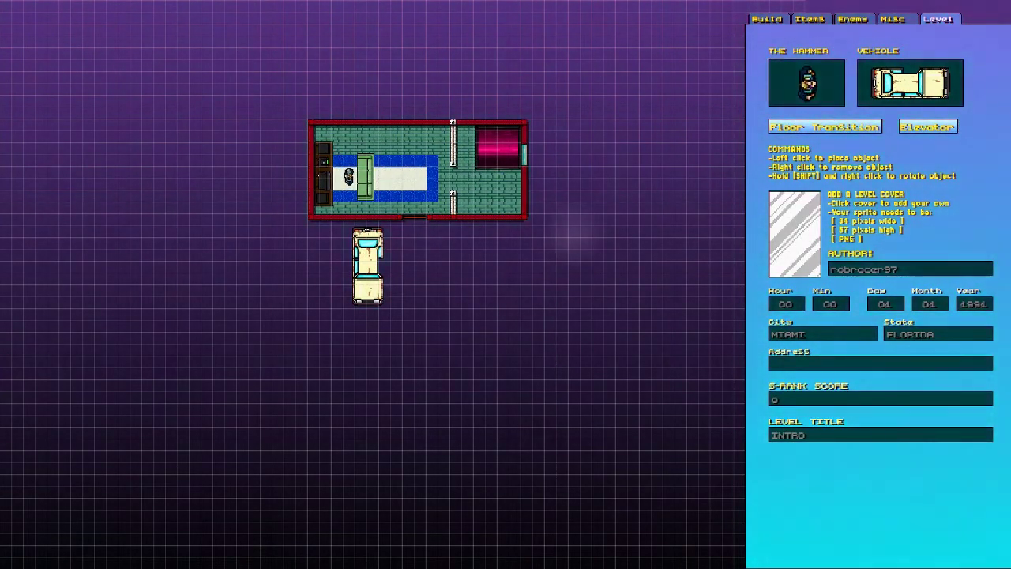
pyautogui.press('Escape')
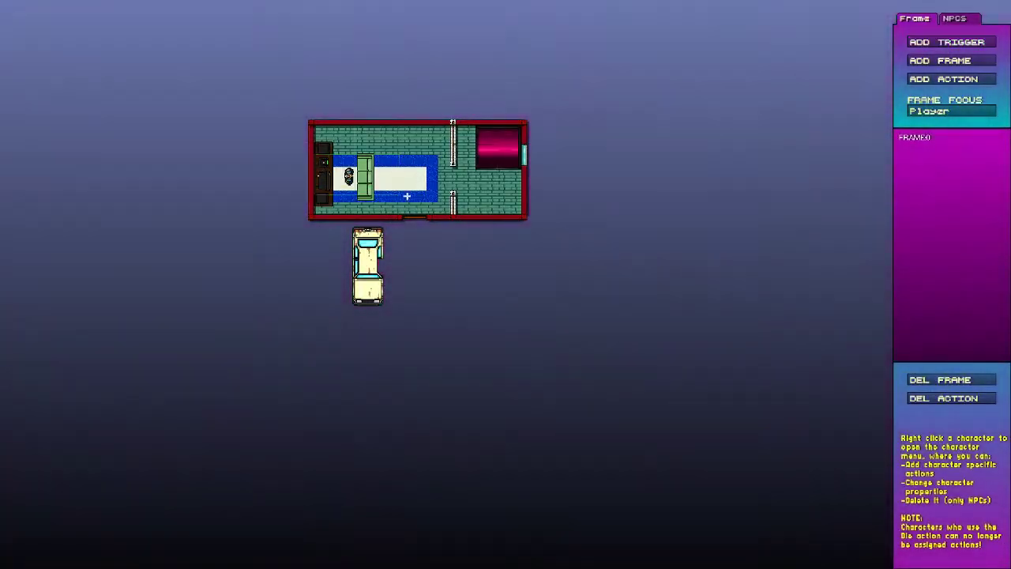
# Add a dialogue action to the first frame with the line "FUCK" and the Hammer portrait.
pyautogui.click(928, 82)
pyautogui.click(553, 235)
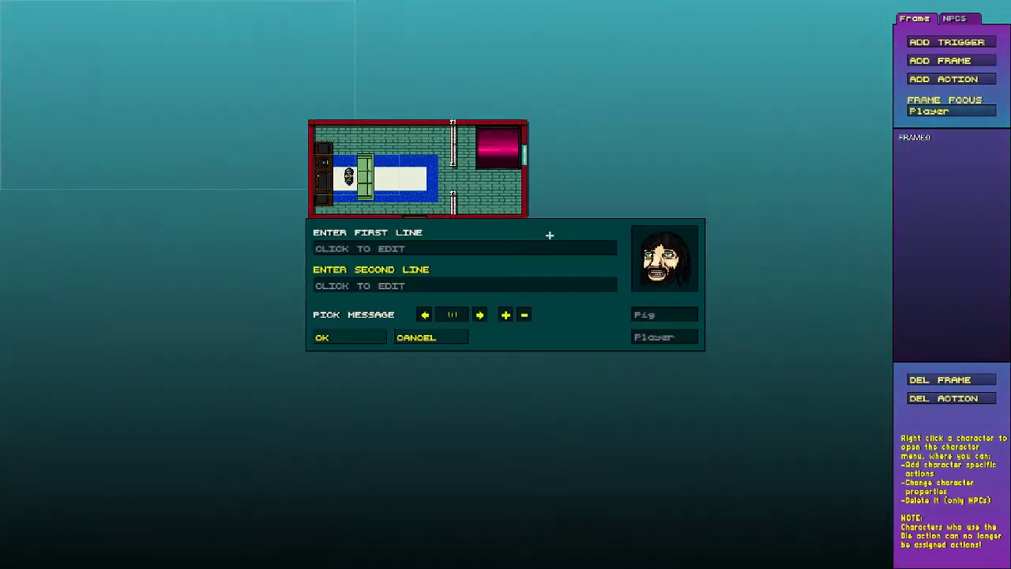
pyautogui.click(568, 251)
pyautogui.write('FUCK')
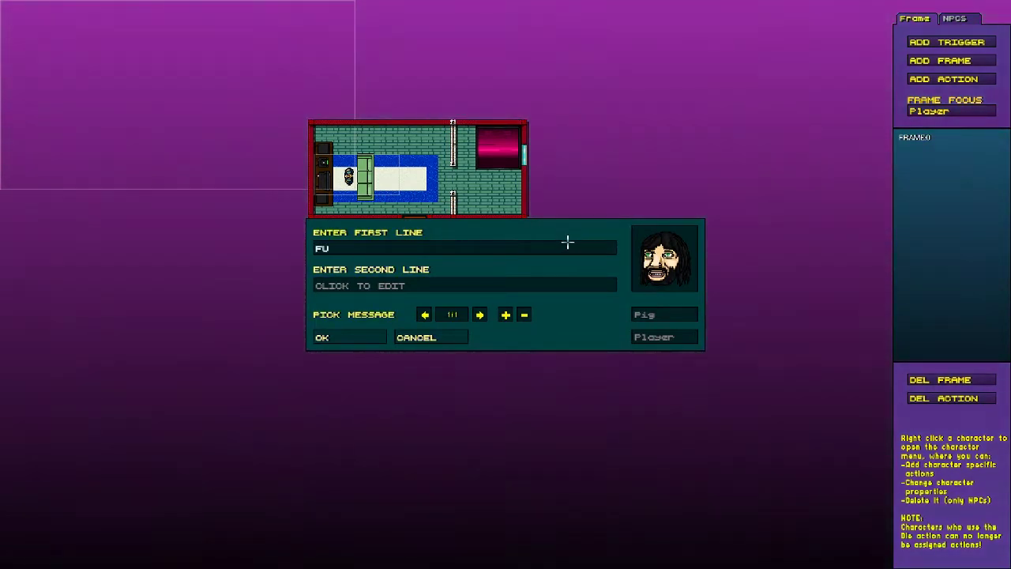
pyautogui.click(687, 313)
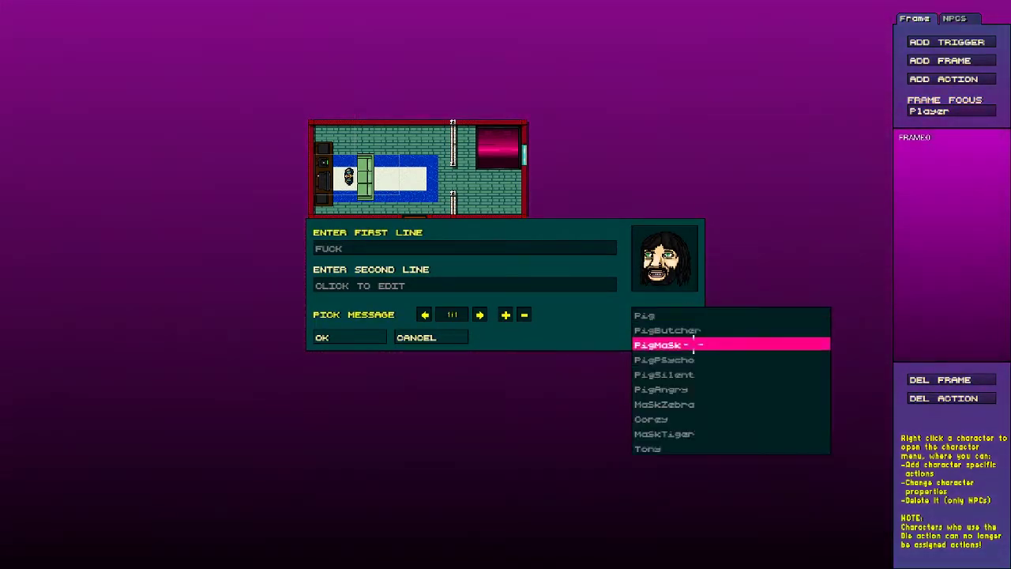
pyautogui.scroll(-10, 688, 447)
pyautogui.scroll(-10, 699, 447)
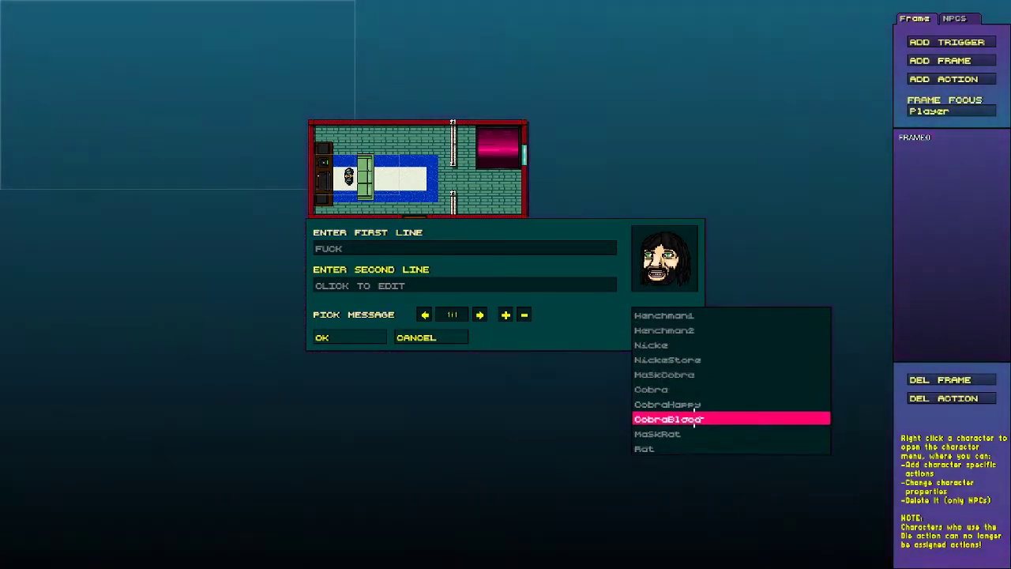
pyautogui.scroll(9, 696, 337)
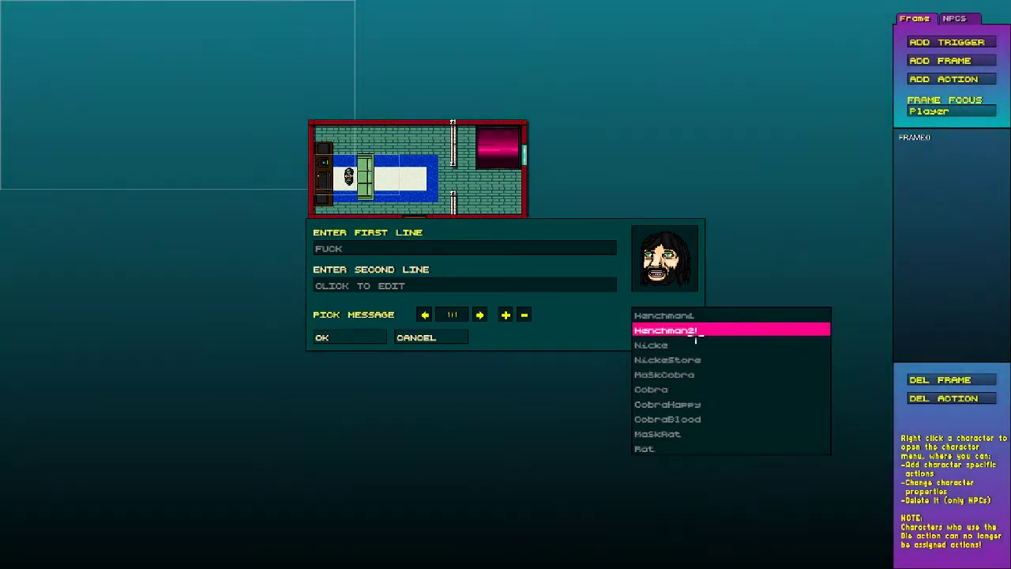
pyautogui.scroll(-15, 714, 432)
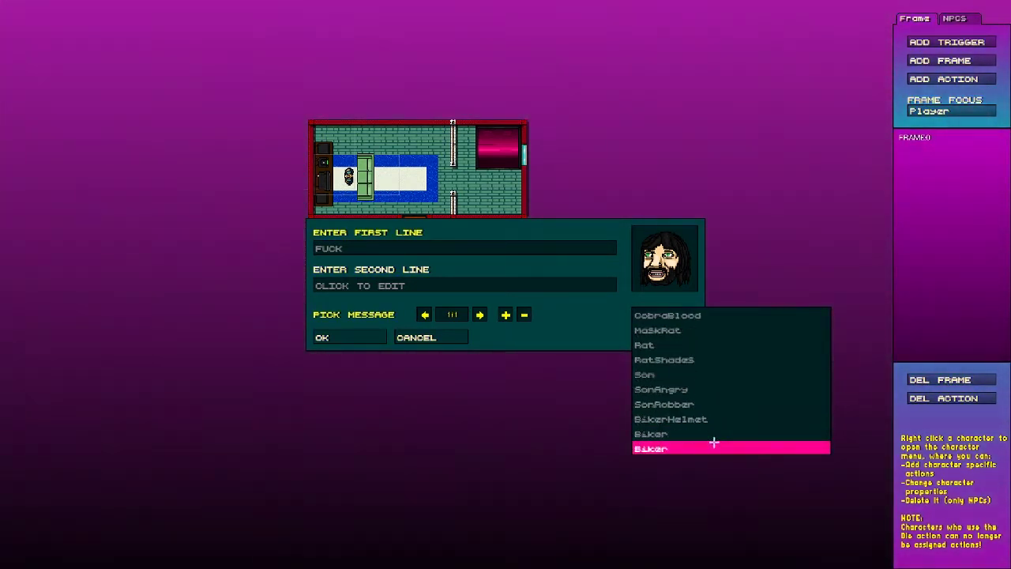
pyautogui.click(706, 402)
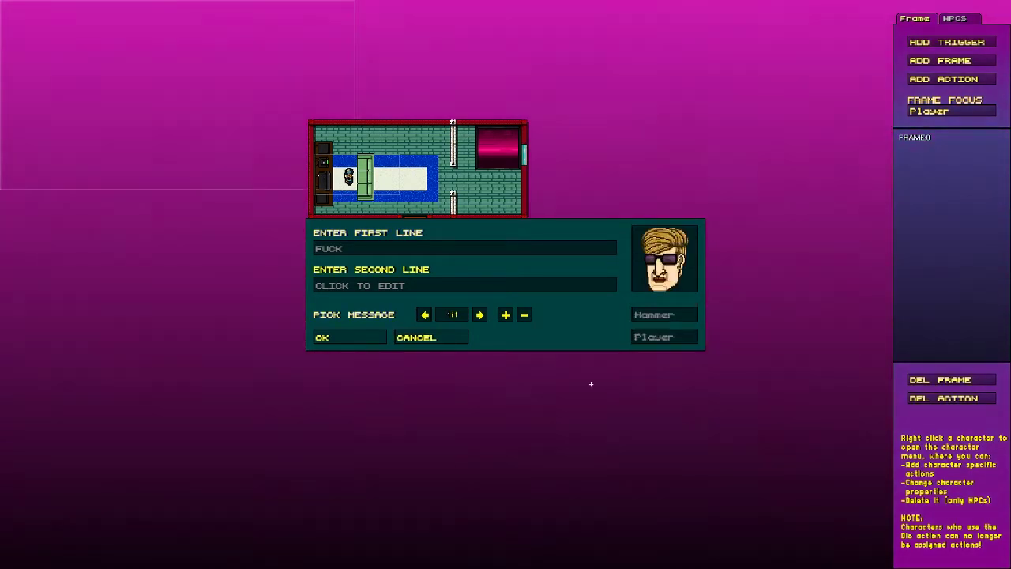
pyautogui.click(334, 338)
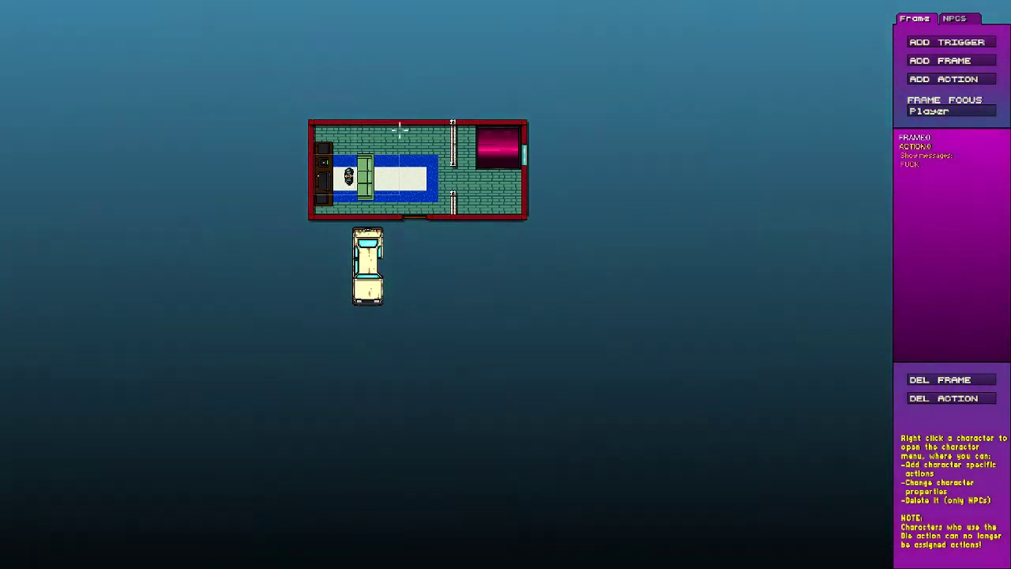
# Add a second cutscene frame with a Stop Sequence action that marks the level as done.
pyautogui.click(940, 61)
pyautogui.click(943, 79)
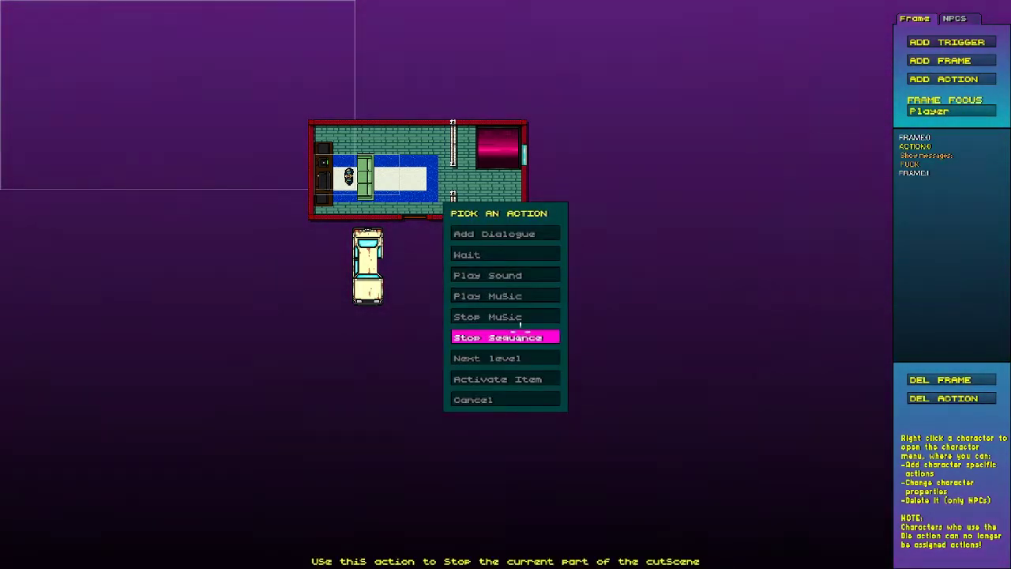
pyautogui.click(519, 338)
pyautogui.click(449, 294)
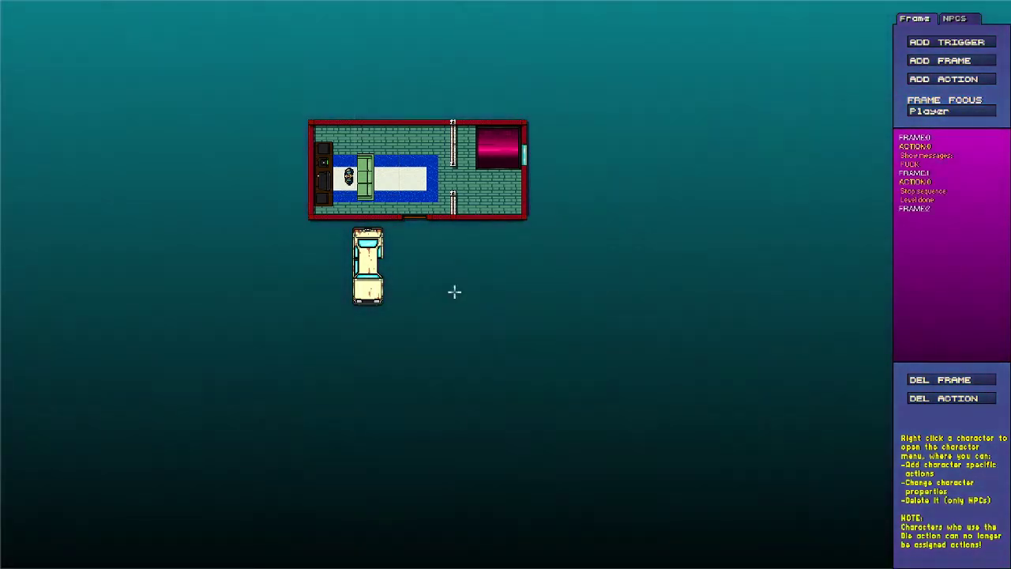
# Save the level over the existing INTRO and quit the level editor.
pyautogui.click(25, 4)
pyautogui.click(32, 34)
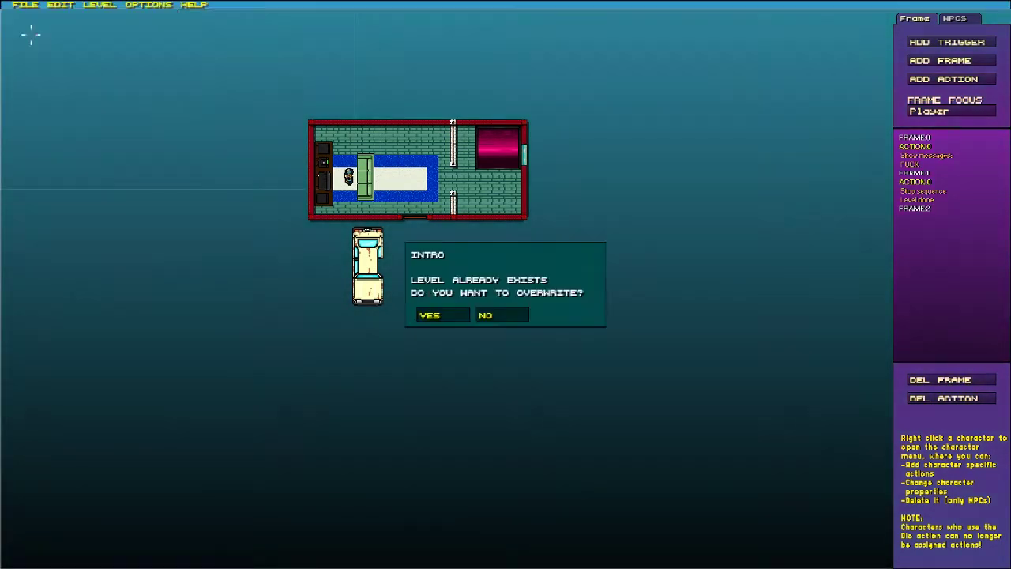
pyautogui.click(429, 321)
pyautogui.press('Escape')
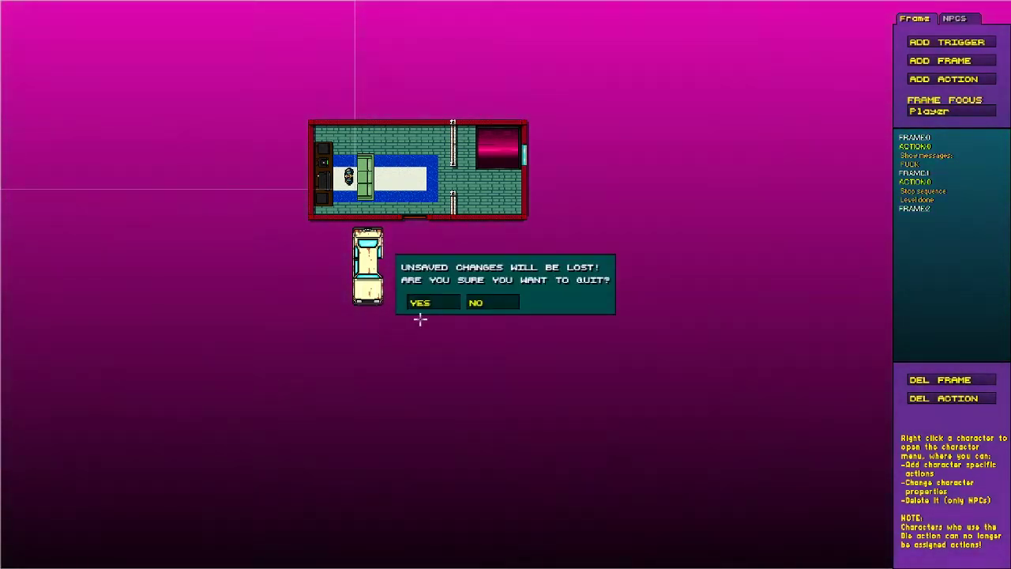
pyautogui.click(433, 301)
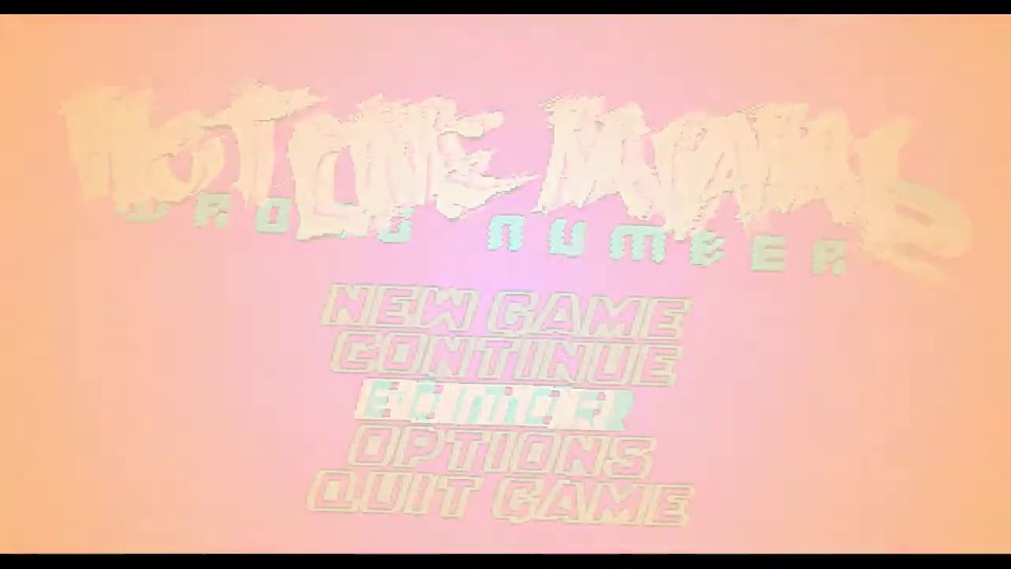
# Return to the editor's local campaigns and open the EDITOR TUTORI campaign for editing.
pyautogui.press('Return')
pyautogui.press('Tab')
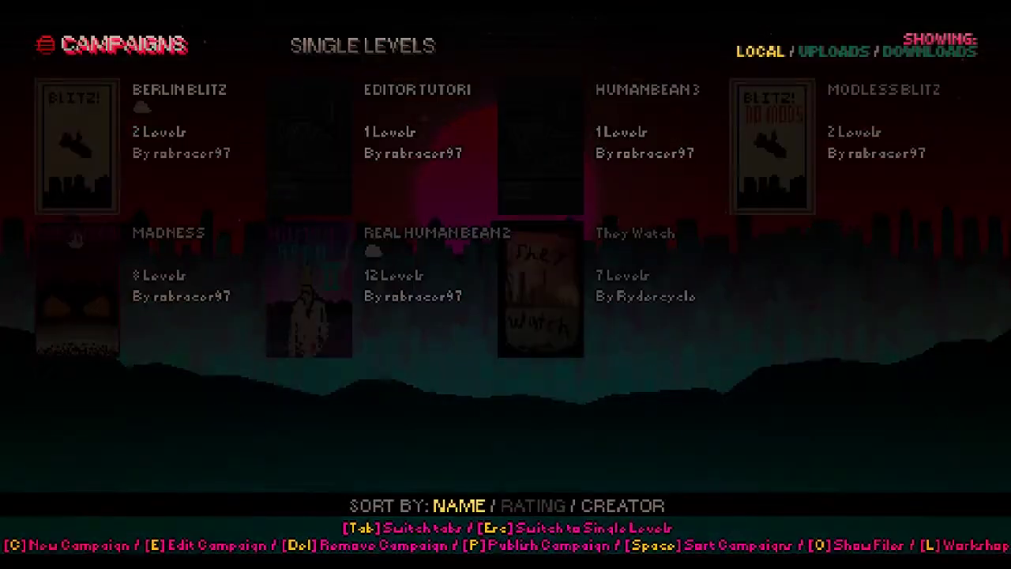
pyautogui.press('Right')
pyautogui.press('Return')
pyautogui.press('Return')
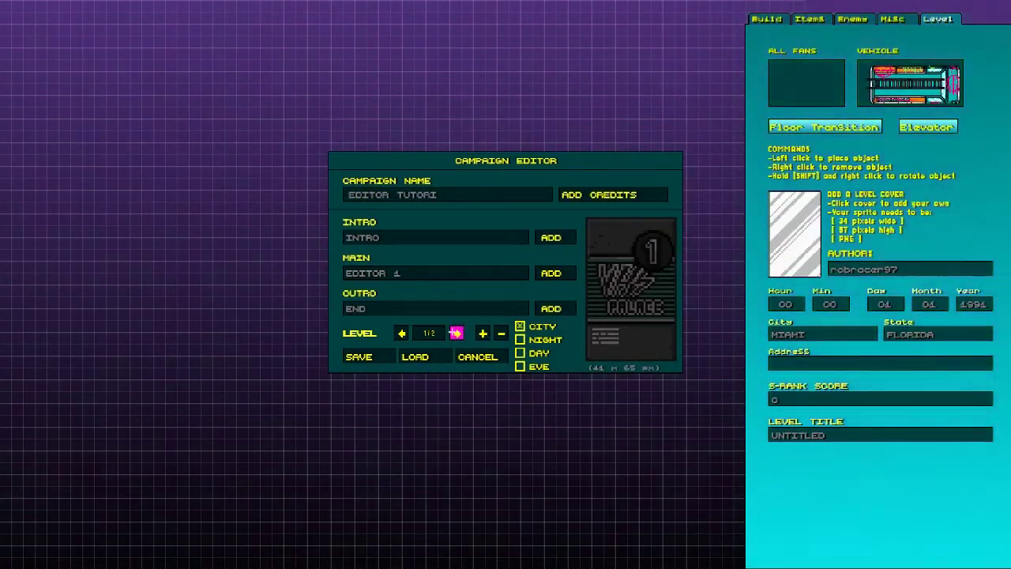
# Browse the levels available for the campaign's second-level intro, and go back to the first level.
pyautogui.click(456, 332)
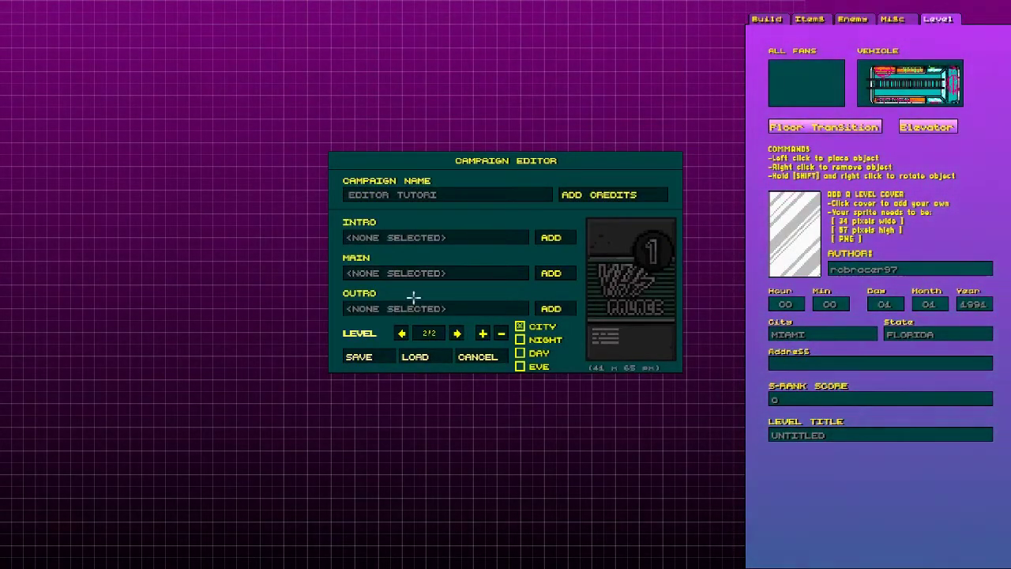
pyautogui.click(551, 238)
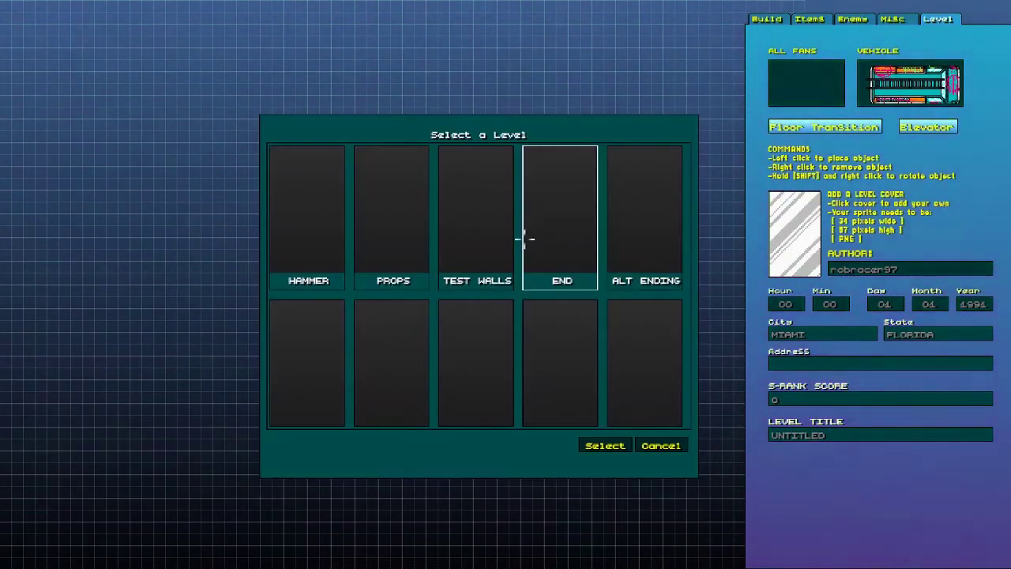
pyautogui.scroll(-3, 455, 291)
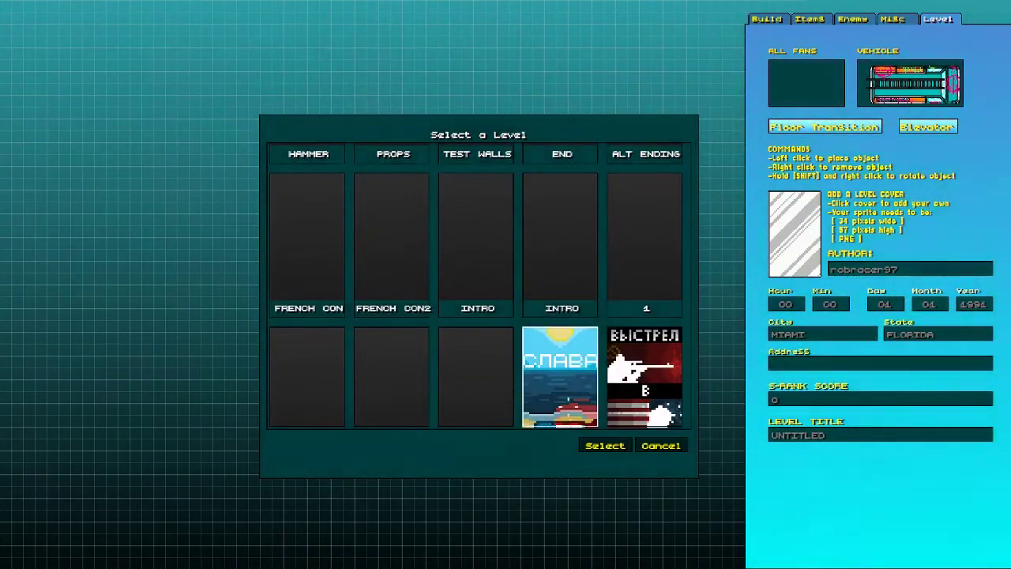
pyautogui.click(661, 446)
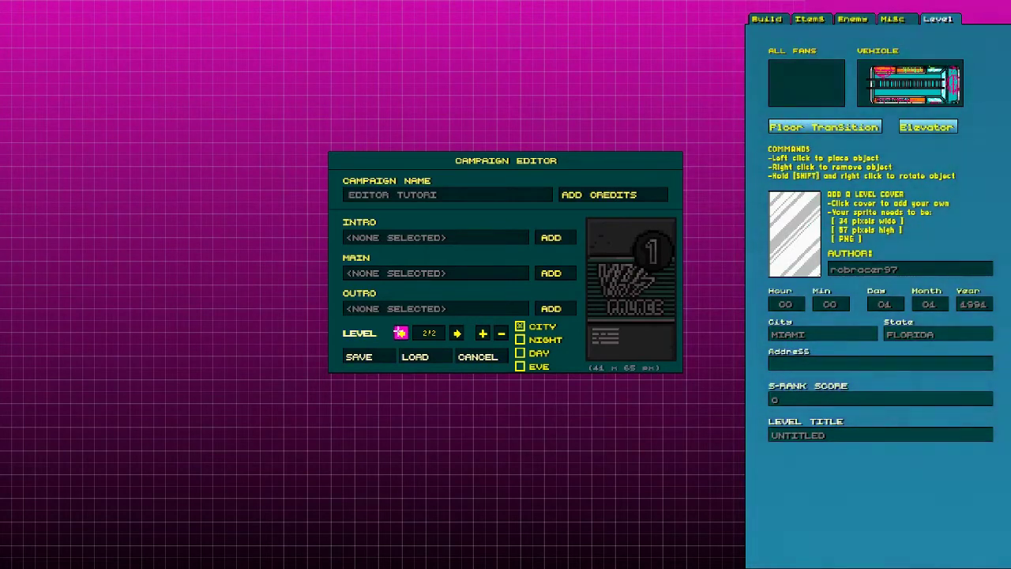
pyautogui.click(401, 333)
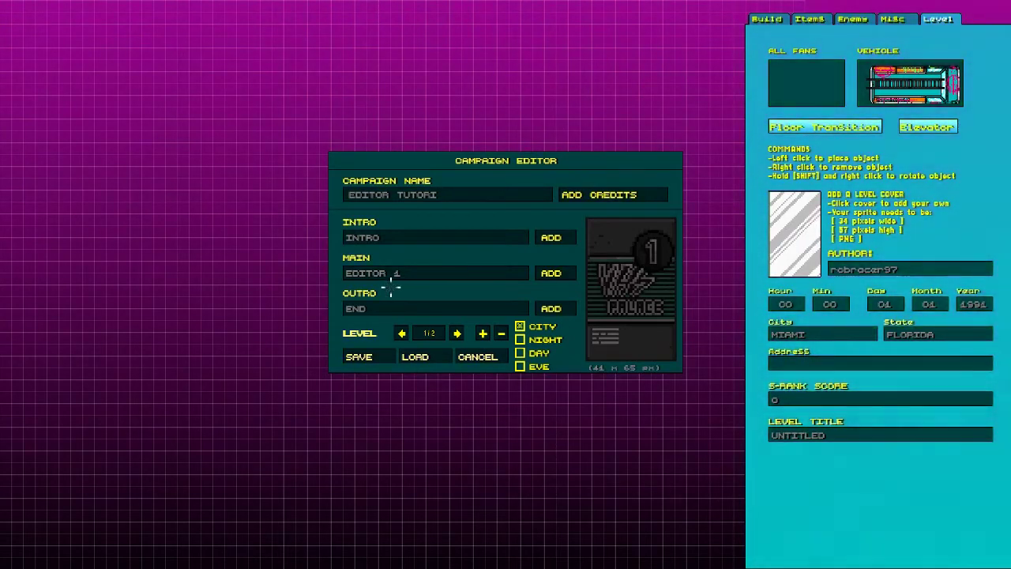
# Assign EDITOR 1 as the main part of the campaign's first level.
pyautogui.click(551, 272)
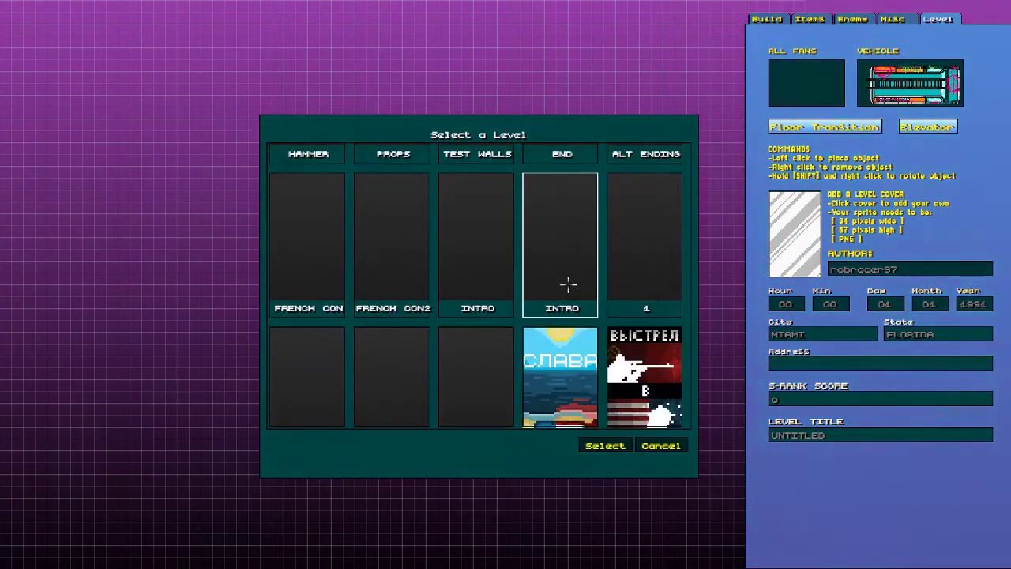
pyautogui.scroll(-2, 376, 318)
pyautogui.click(463, 339)
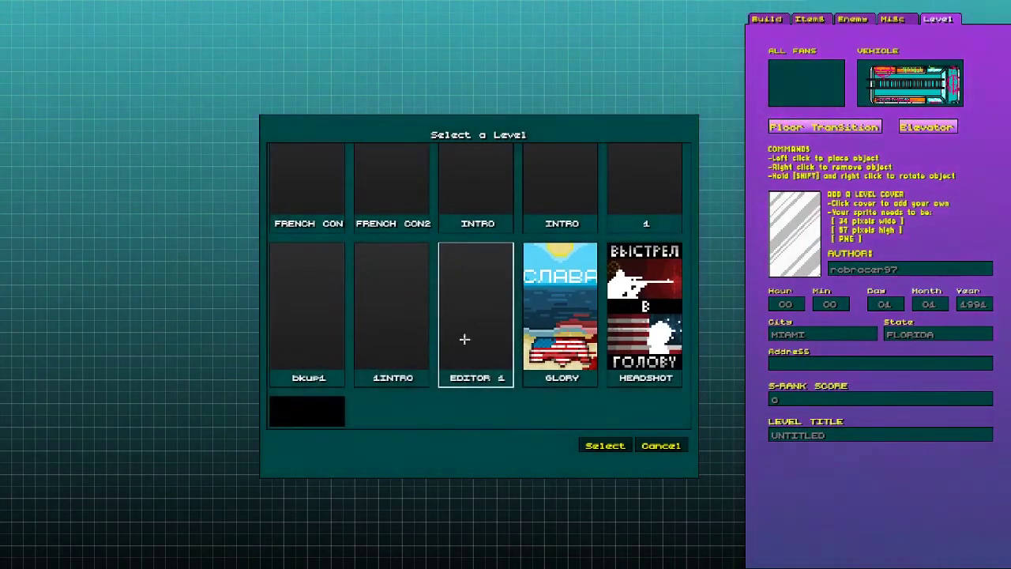
pyautogui.click(605, 446)
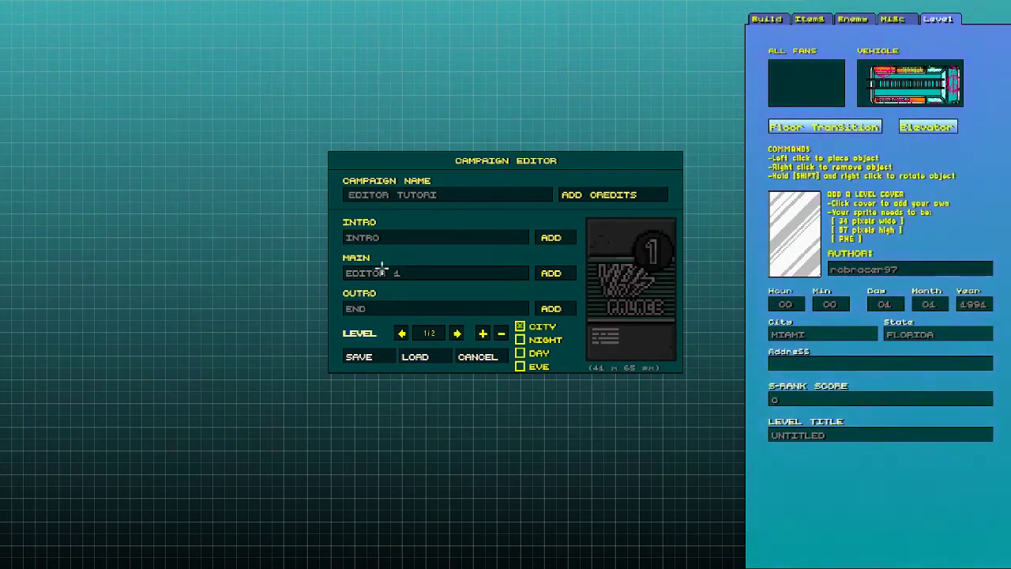
# Check the second level's slots against the first level's and quit the campaign editor.
pyautogui.click(457, 333)
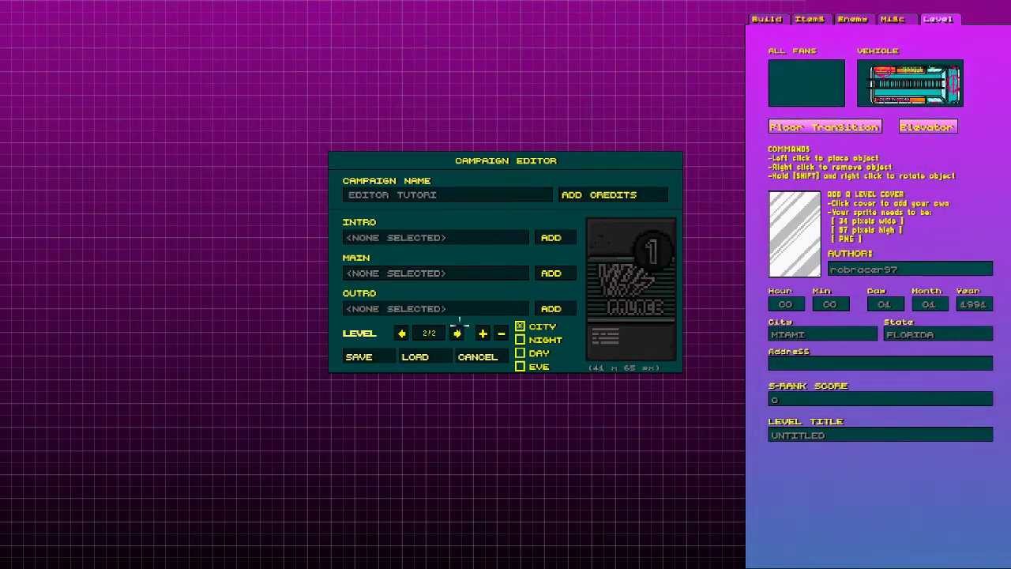
pyautogui.click(401, 333)
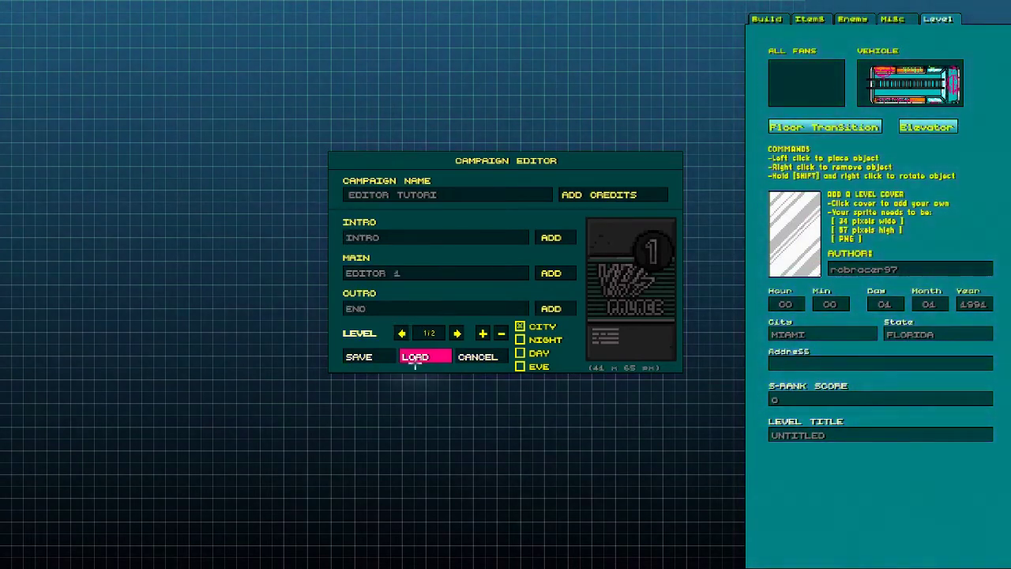
pyautogui.click(415, 356)
pyautogui.press('Escape')
pyautogui.click(419, 300)
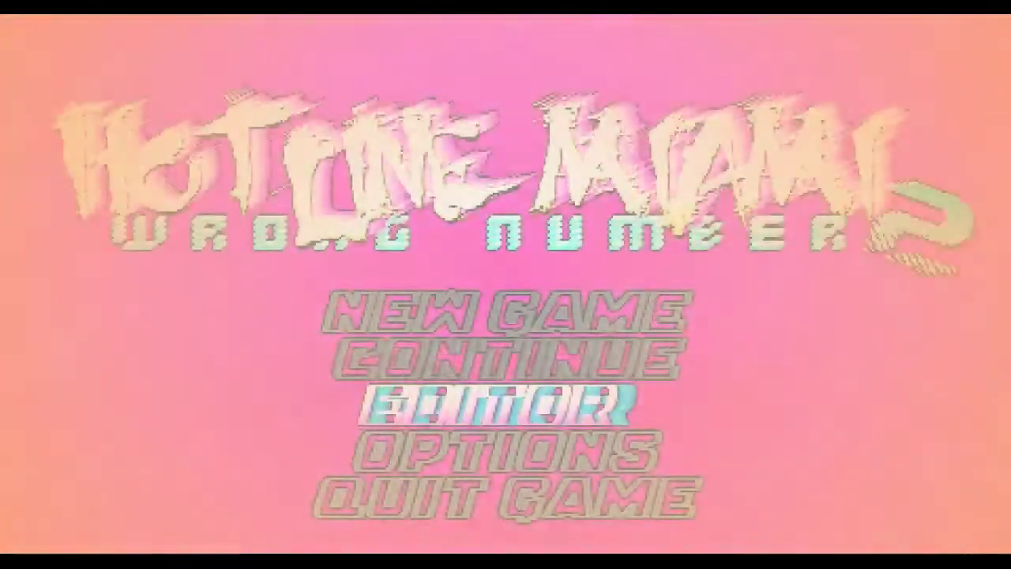
# Go back to the editor's local campaigns and reopen EDITOR TUTORI for editing.
pyautogui.press('Return')
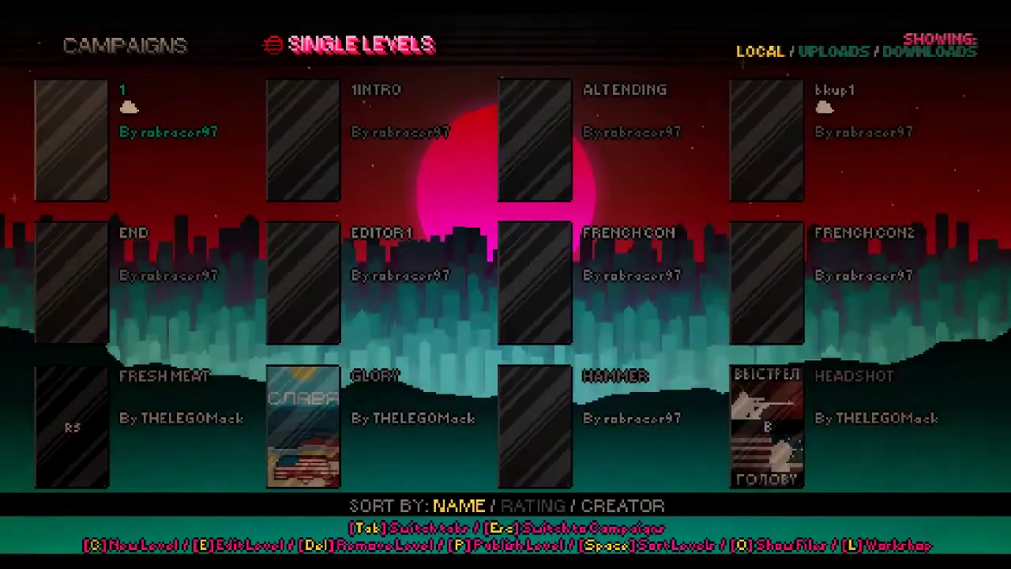
pyautogui.press('Tab')
pyautogui.press('Right')
pyautogui.press('e')
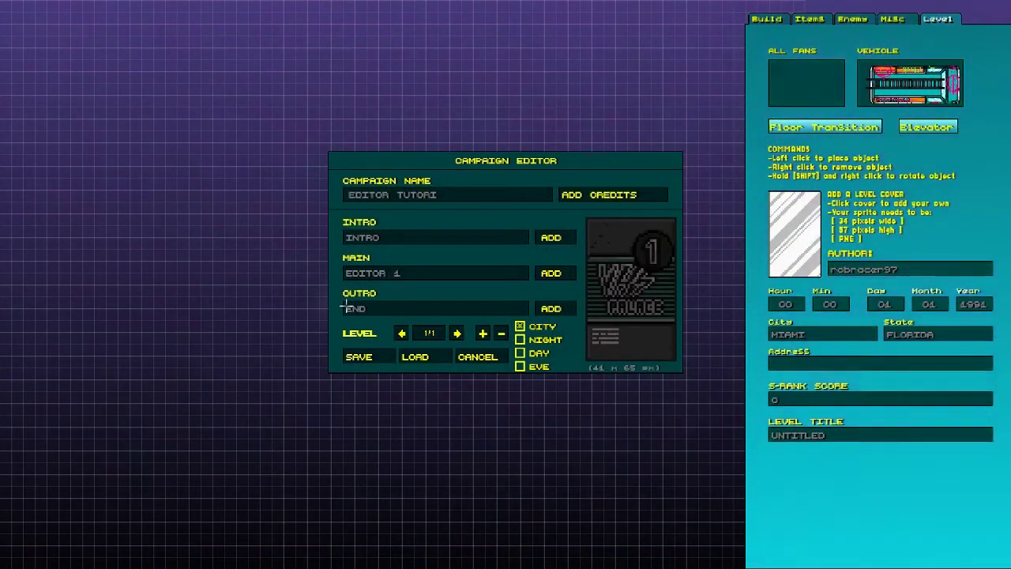
# Add a second level to the campaign and compare its intro, main and outro slots with the first level's.
pyautogui.click(480, 334)
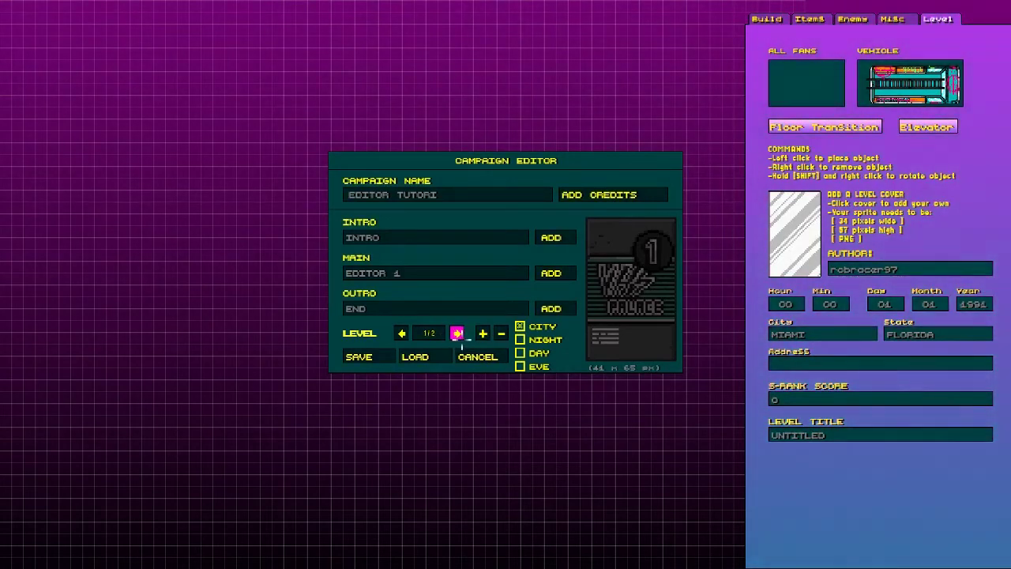
pyautogui.click(456, 333)
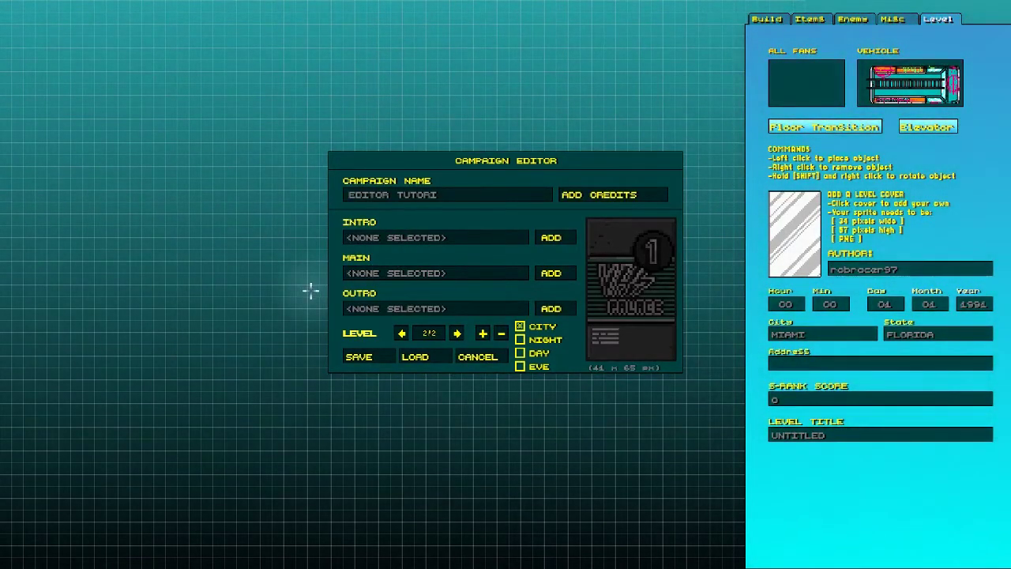
pyautogui.click(401, 333)
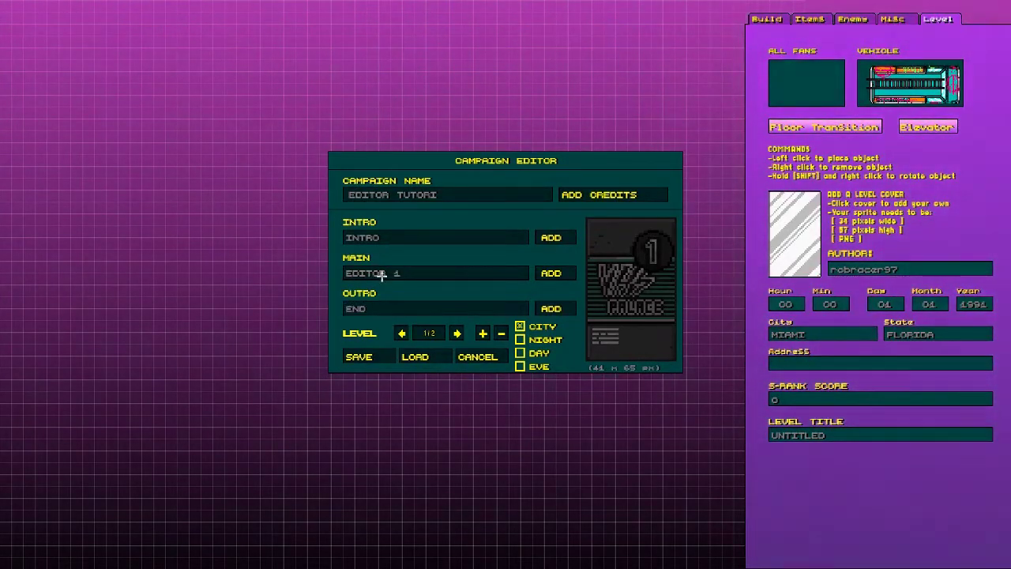
pyautogui.click(456, 334)
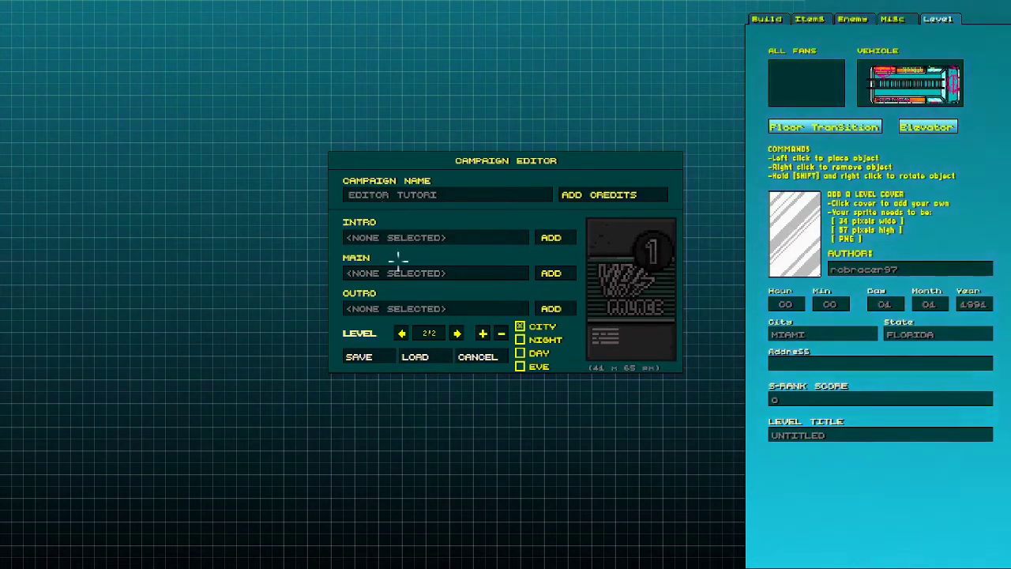
pyautogui.click(401, 332)
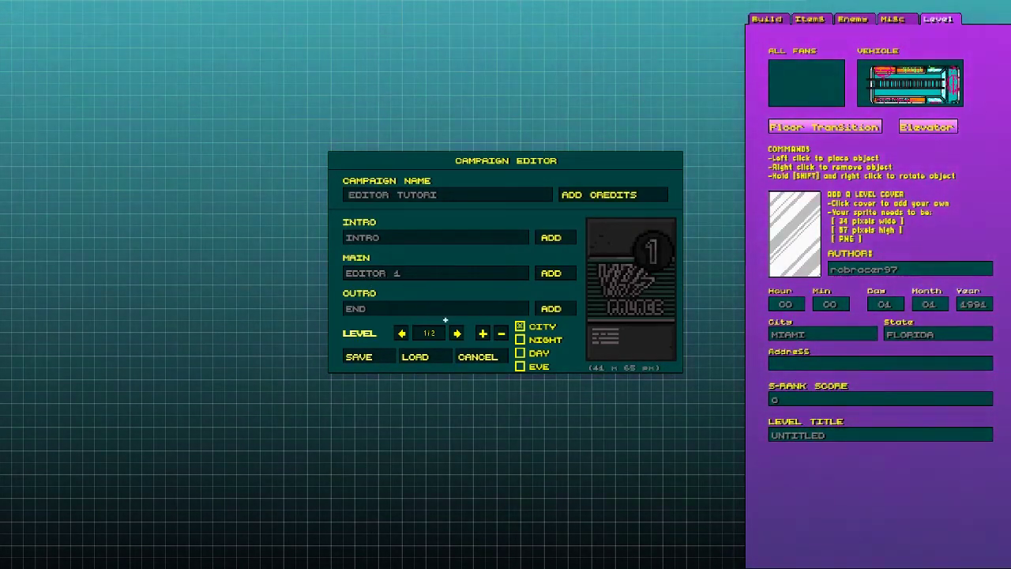
pyautogui.click(456, 332)
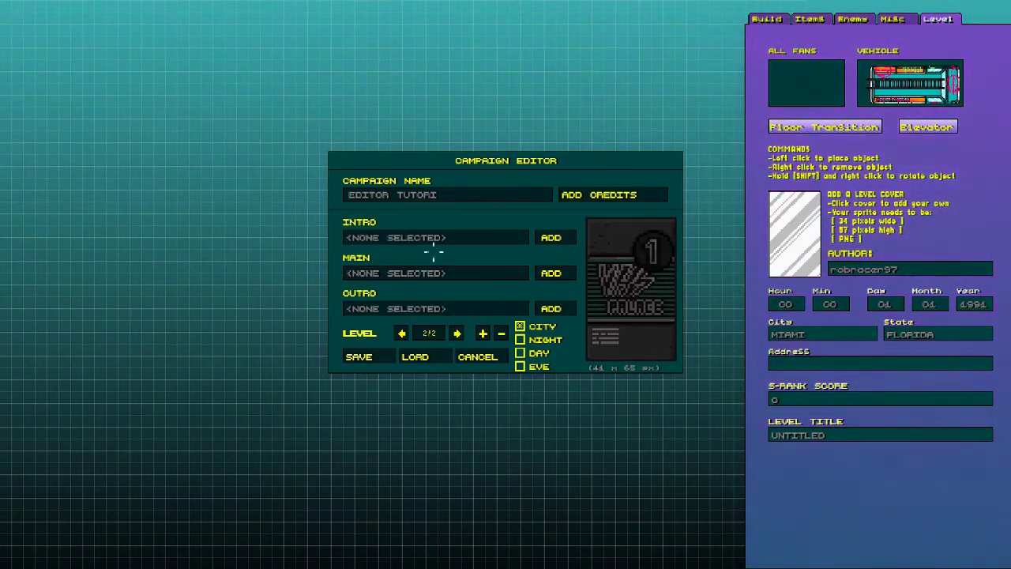
pyautogui.click(402, 332)
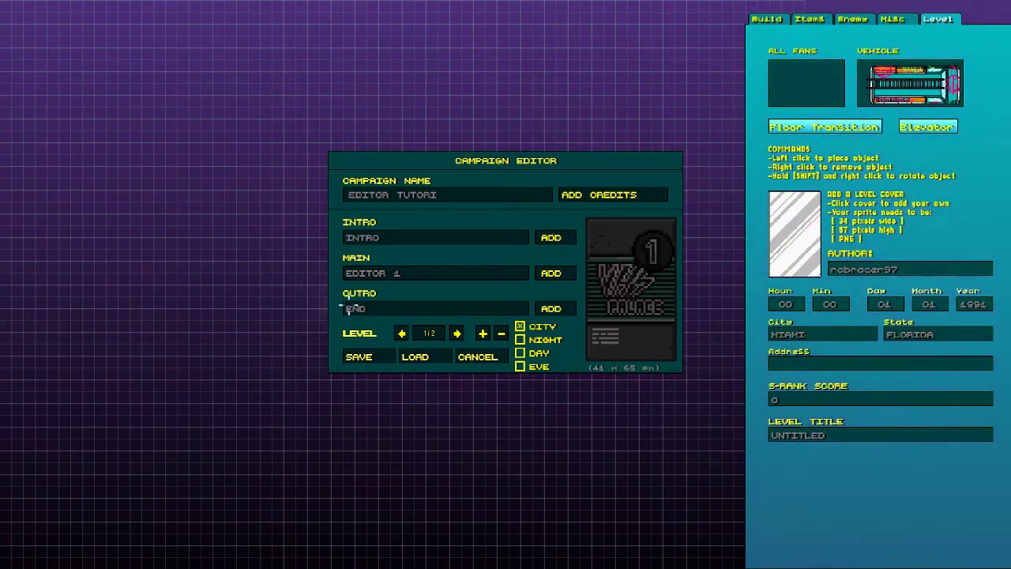
pyautogui.click(457, 333)
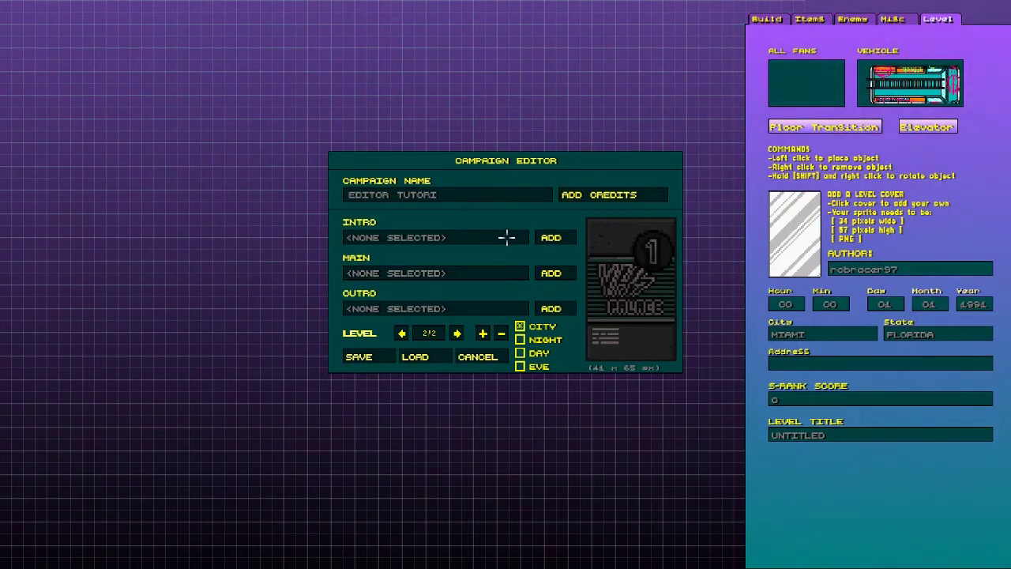
# Reload the EDITOR TUTORI campaign from the local campaigns and add a second level to it.
pyautogui.press('Escape')
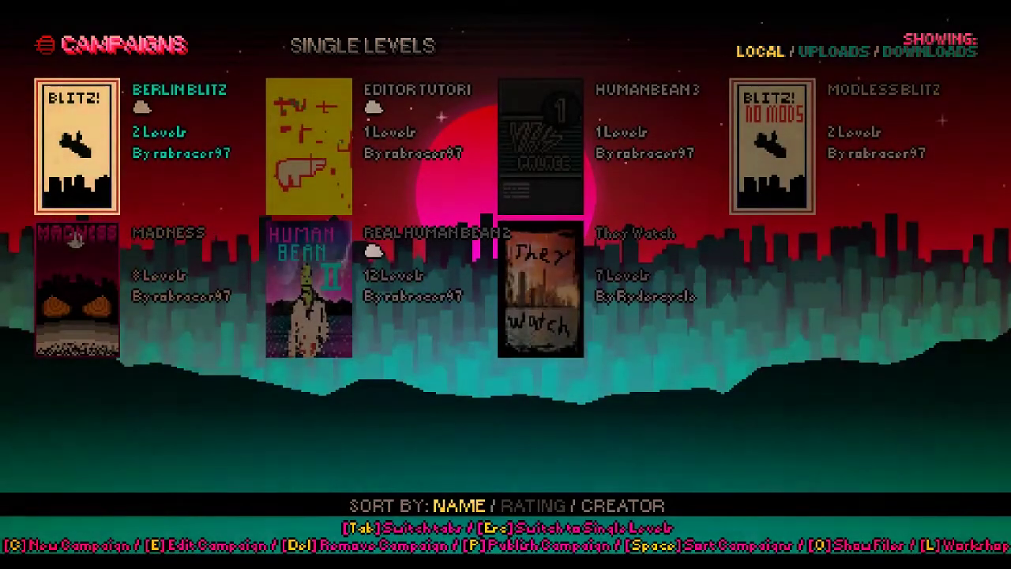
pyautogui.press('Right')
pyautogui.press('e')
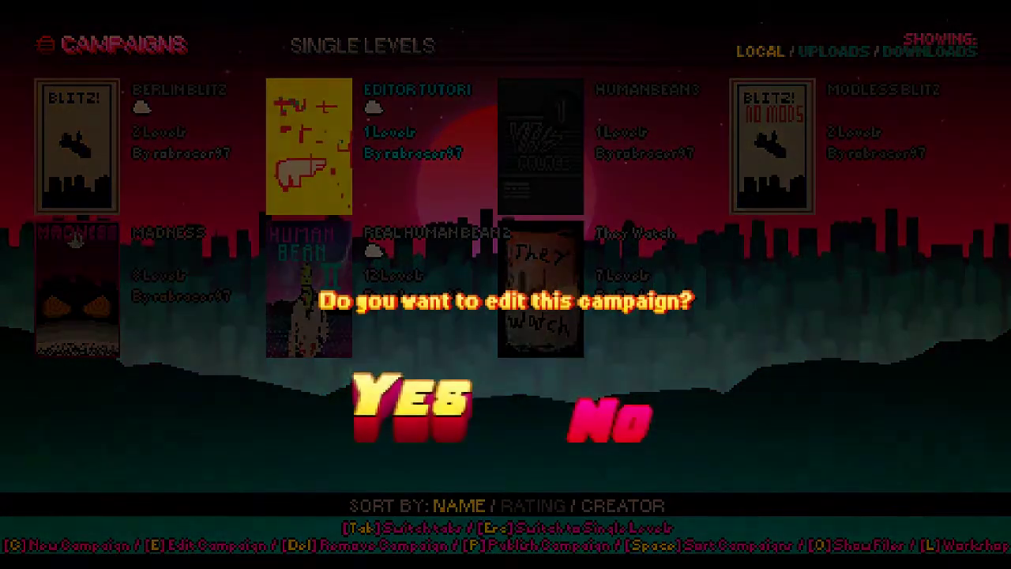
pyautogui.press('Return')
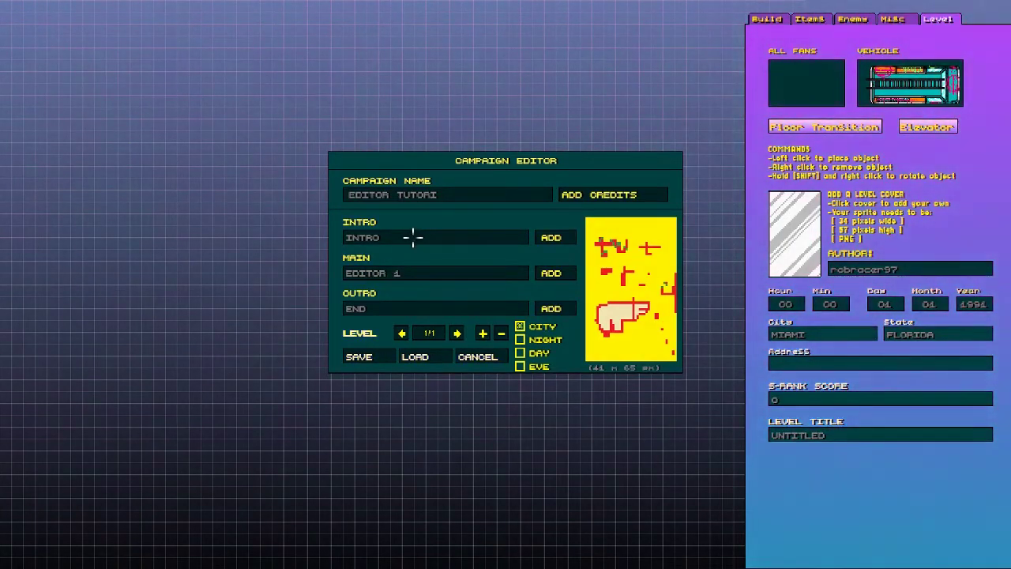
pyautogui.click(482, 331)
pyautogui.click(457, 333)
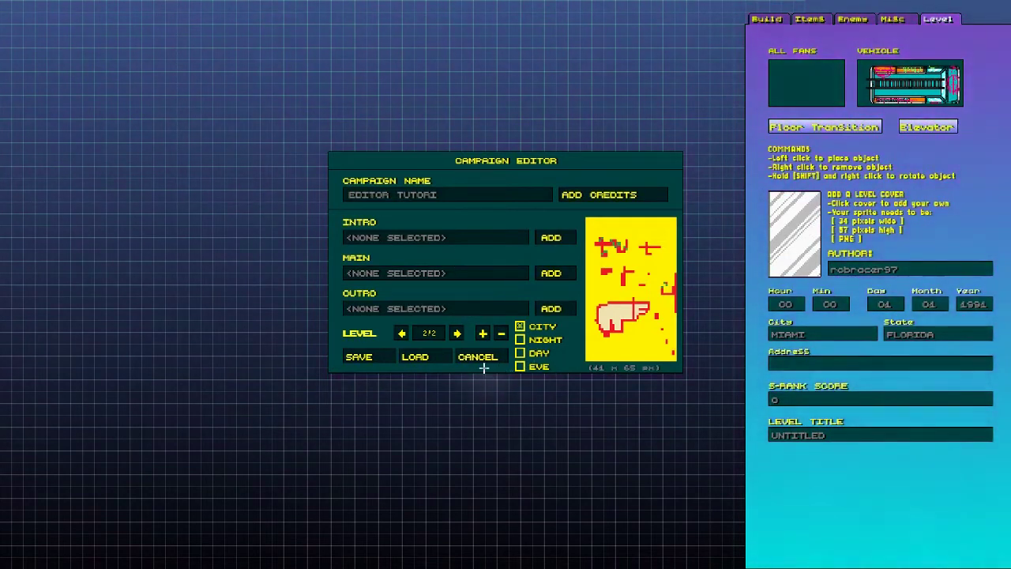
# Quit the campaign editor and open the second of the two INTRO single levels for editing.
pyautogui.click(478, 358)
pyautogui.click(425, 305)
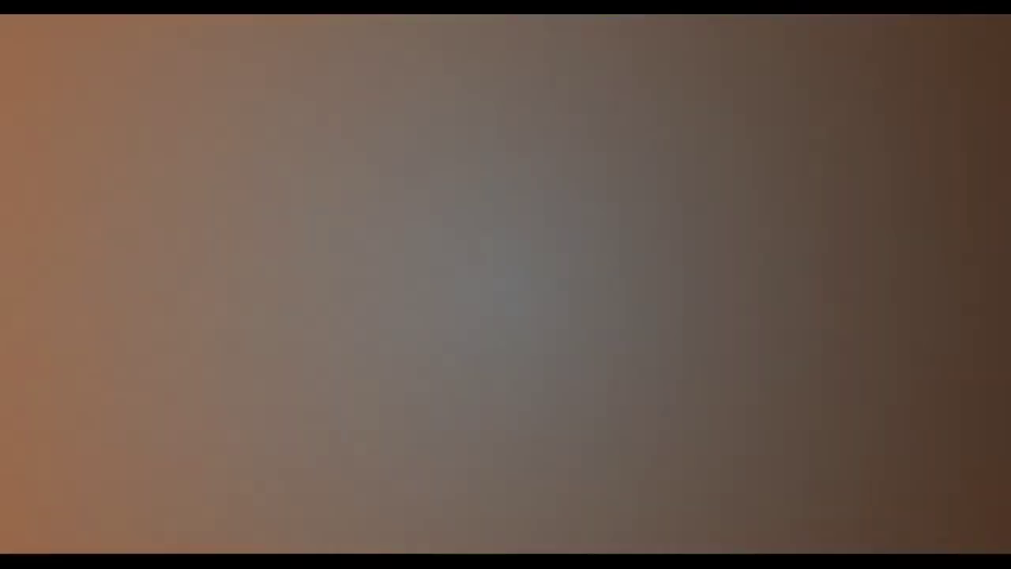
pyautogui.press('Return')
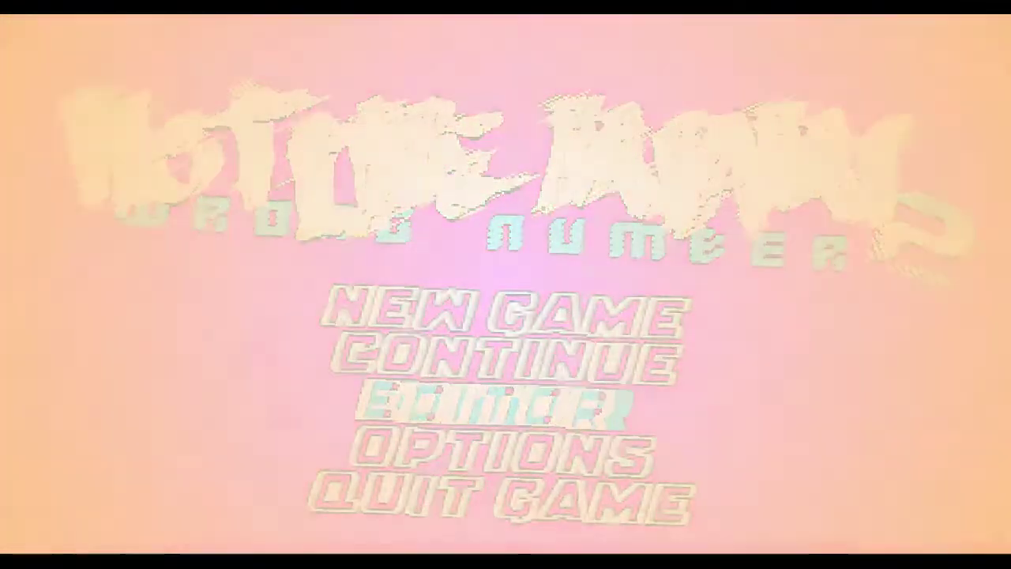
pyautogui.press('Down')
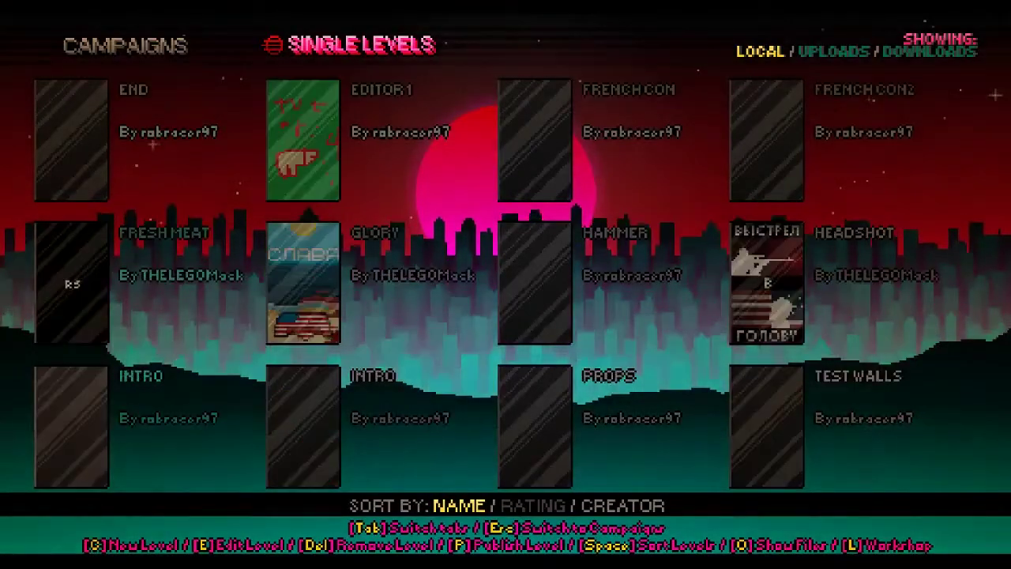
pyautogui.press('Up')
pyautogui.press('Down')
pyautogui.press('e')
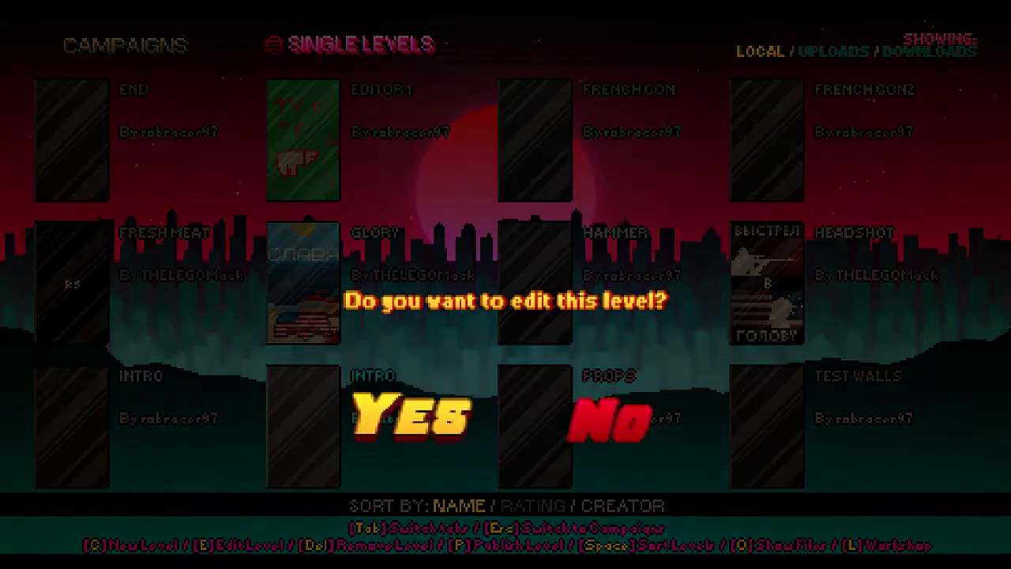
pyautogui.press('Right')
pyautogui.press('Return')
pyautogui.press('e')
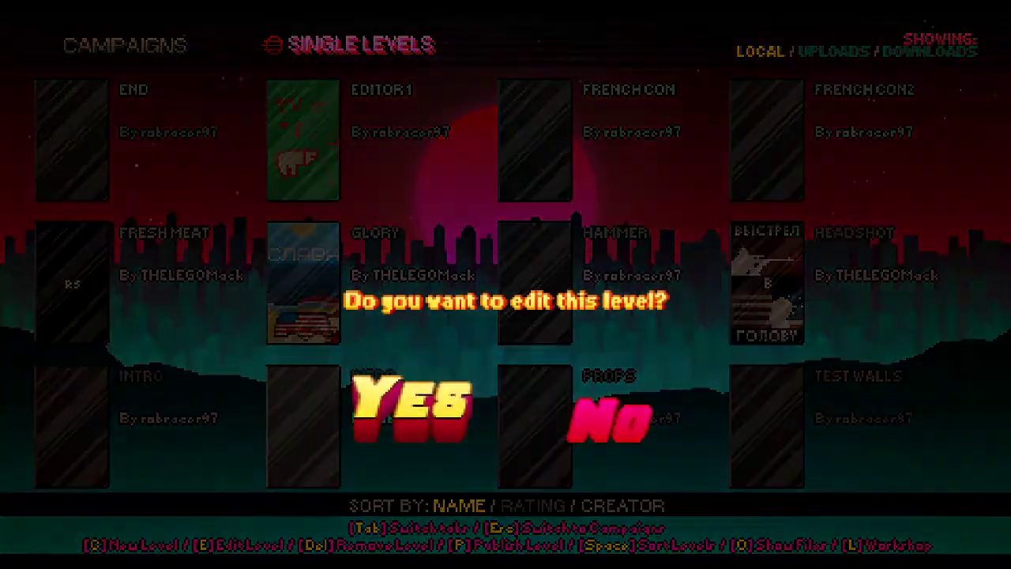
pyautogui.press('Return')
# In the level's cutscene, delete the empty last frame and the frame holding the Stop Sequence action.
pyautogui.press('Tab')
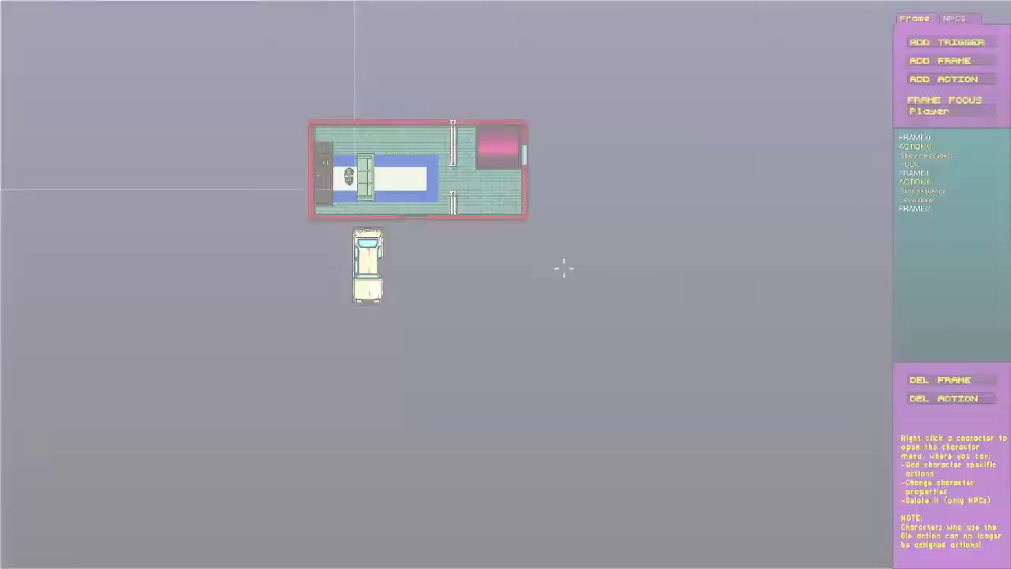
pyautogui.click(958, 380)
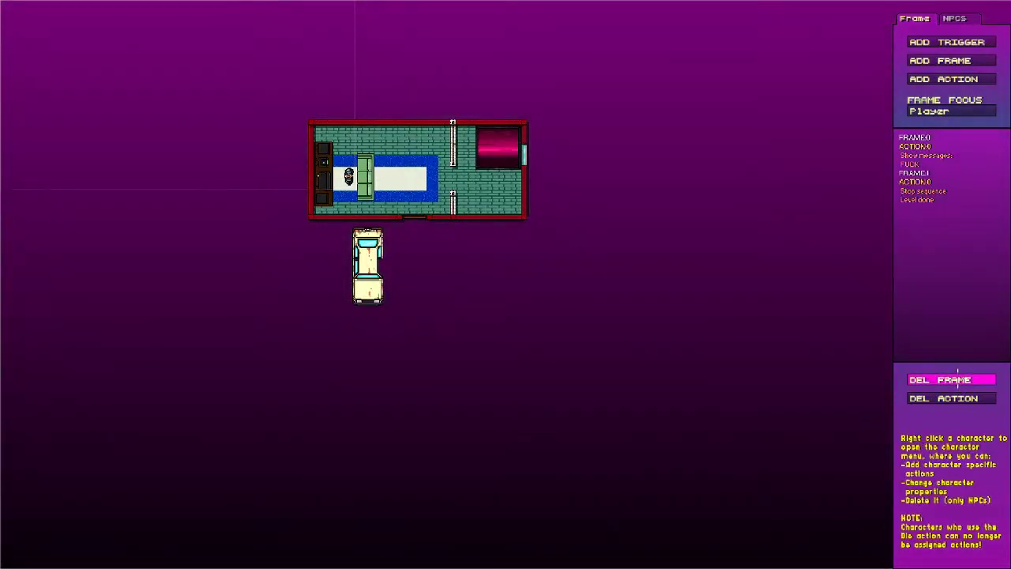
pyautogui.click(959, 379)
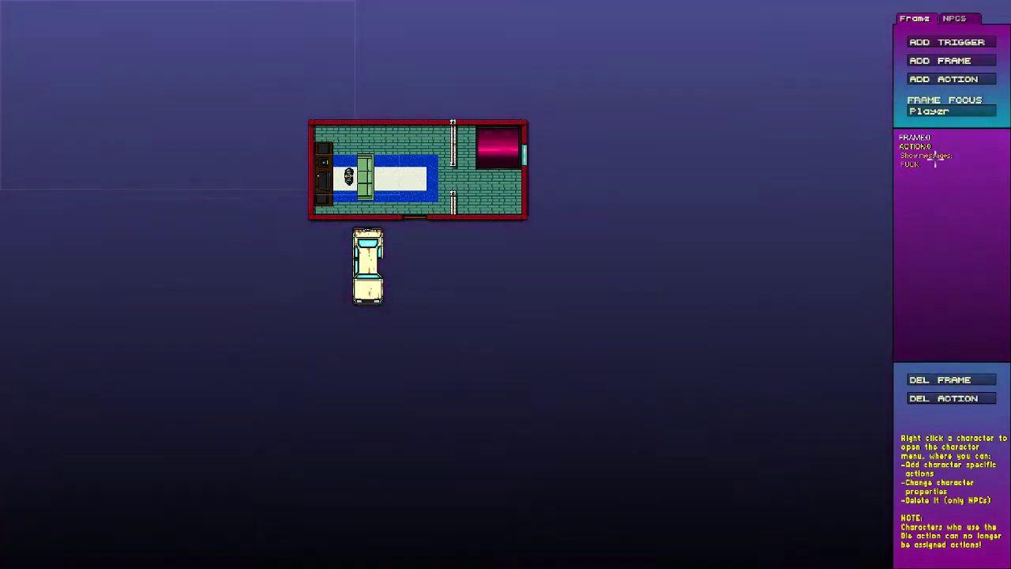
# Add a Play Music action with the song Dust to the cutscene's first frame.
pyautogui.click(927, 75)
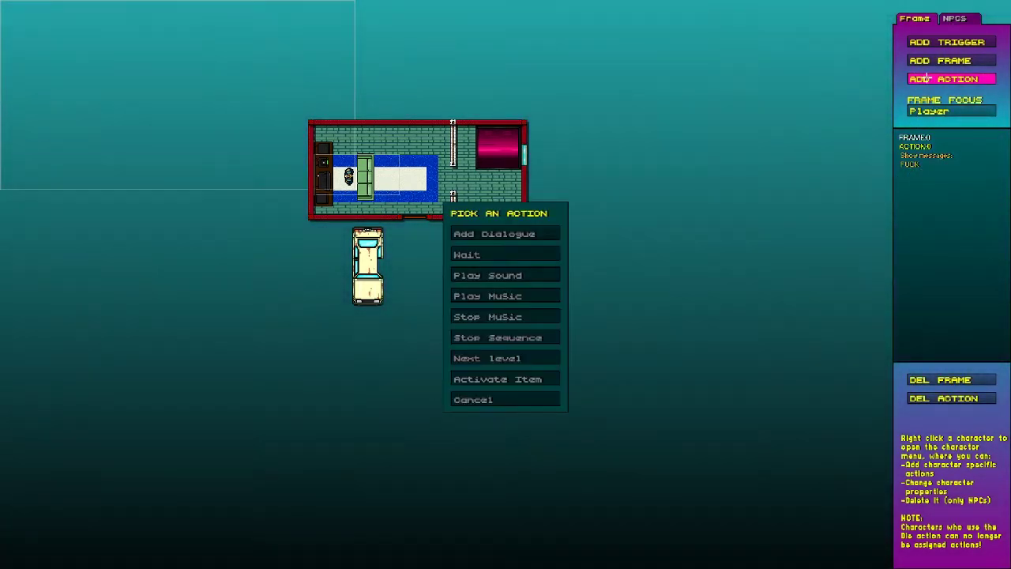
pyautogui.click(528, 295)
pyautogui.click(483, 275)
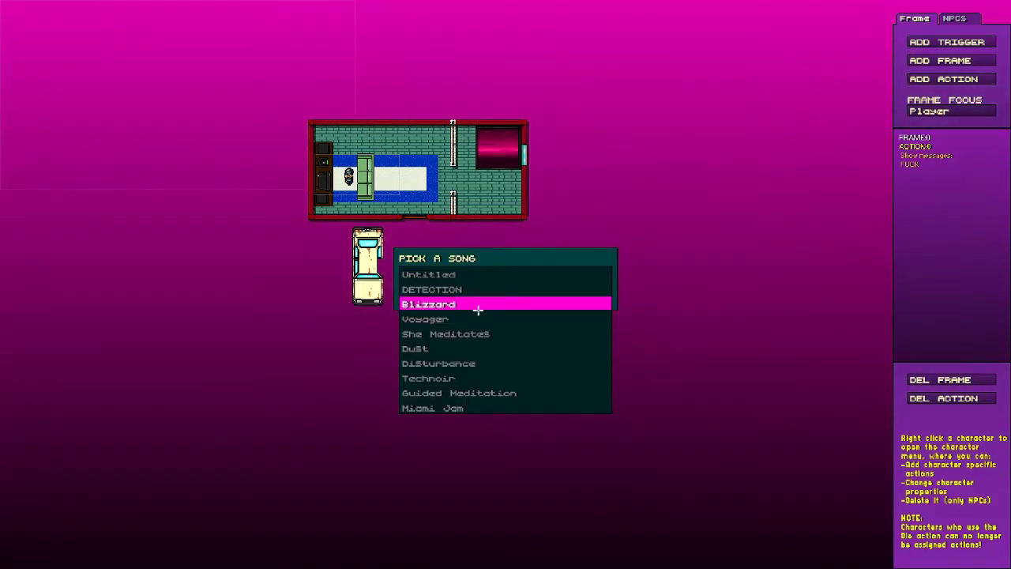
pyautogui.click(502, 352)
pyautogui.click(435, 299)
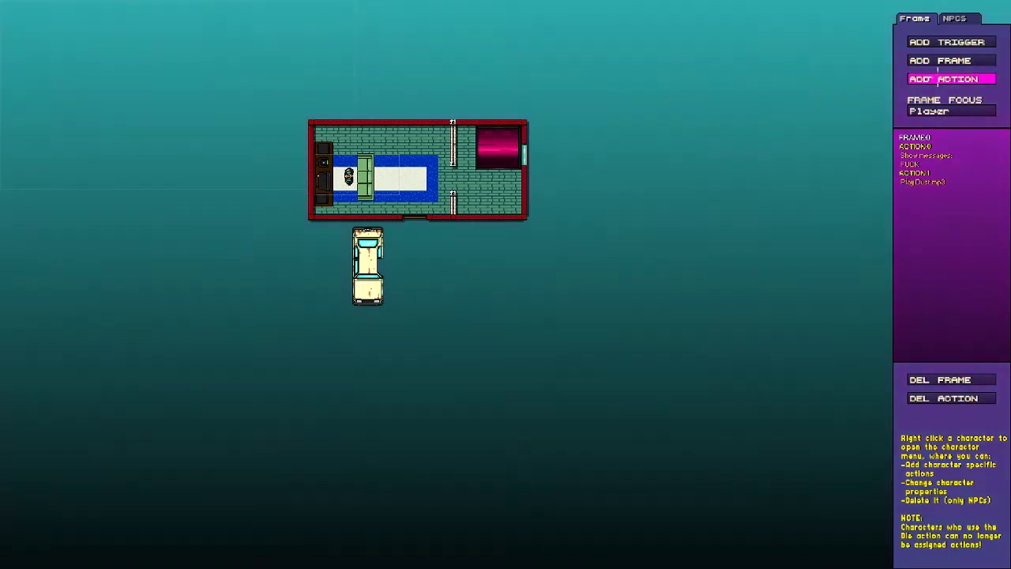
# Add a second frame to the cutscene with a Next Level action that uses a fade instead of an instant transition.
pyautogui.click(921, 61)
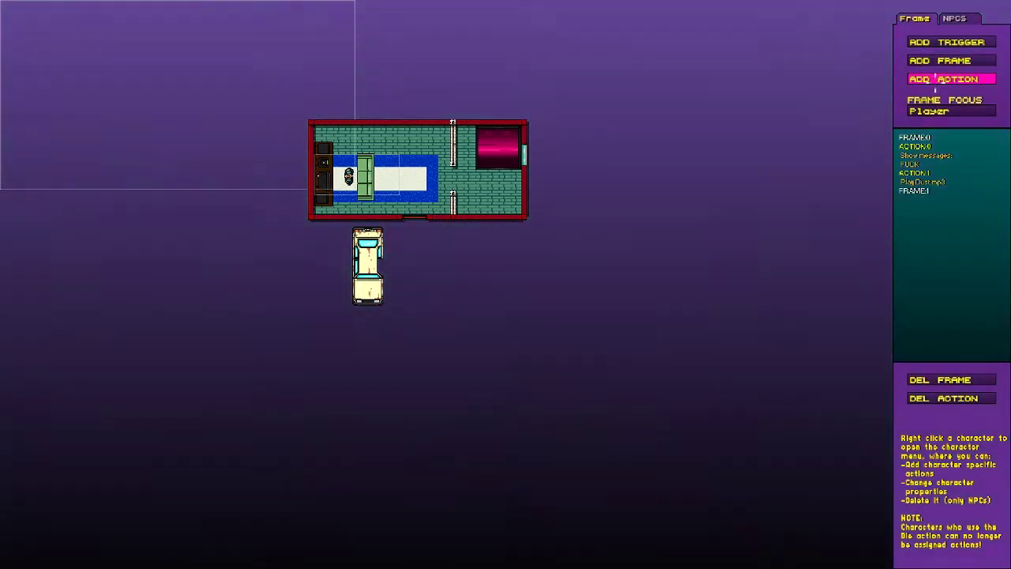
pyautogui.click(932, 79)
pyautogui.click(551, 336)
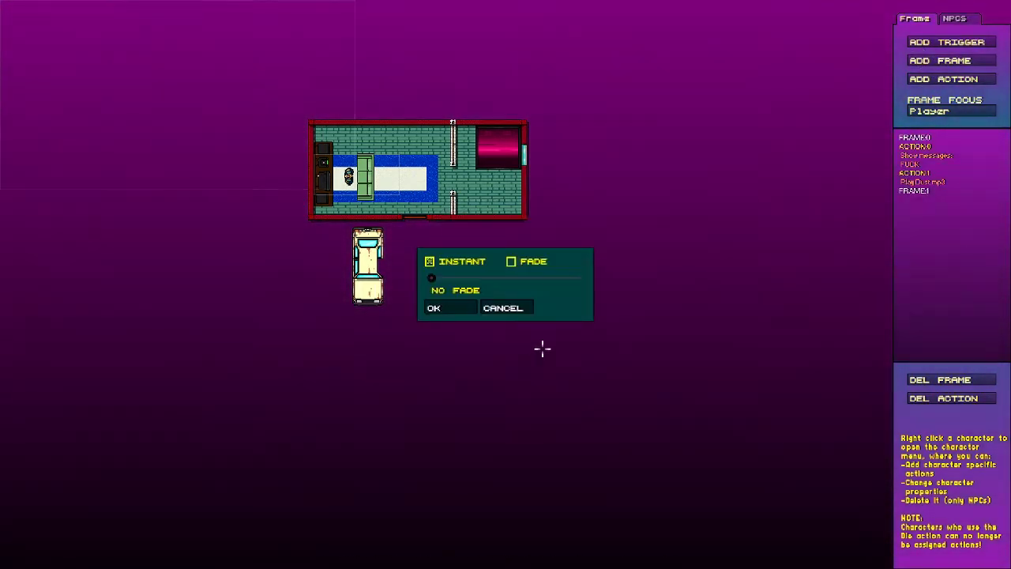
pyautogui.click(511, 261)
pyautogui.moveTo(525, 278); pyautogui.dragTo(579, 278)
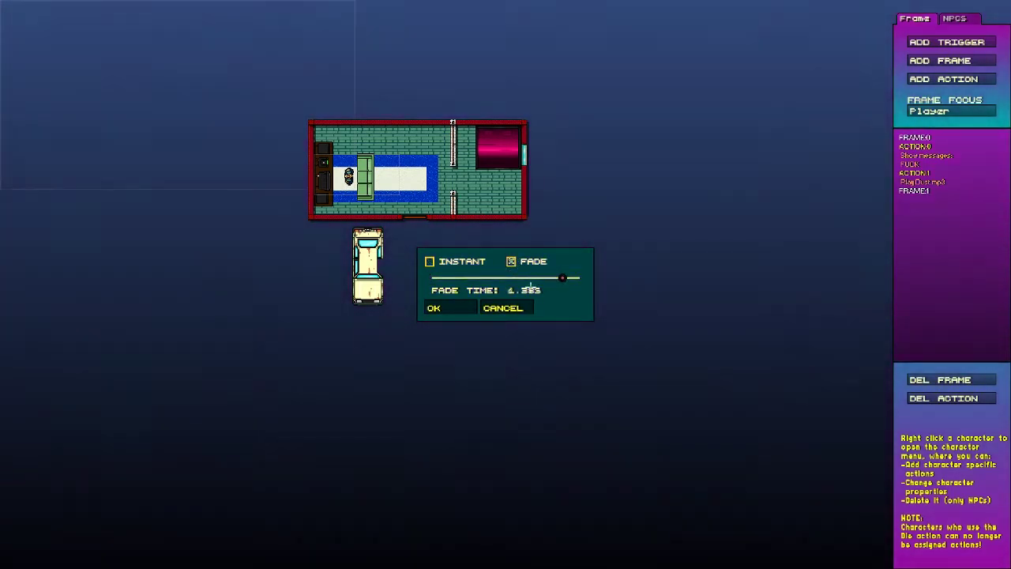
pyautogui.click(451, 308)
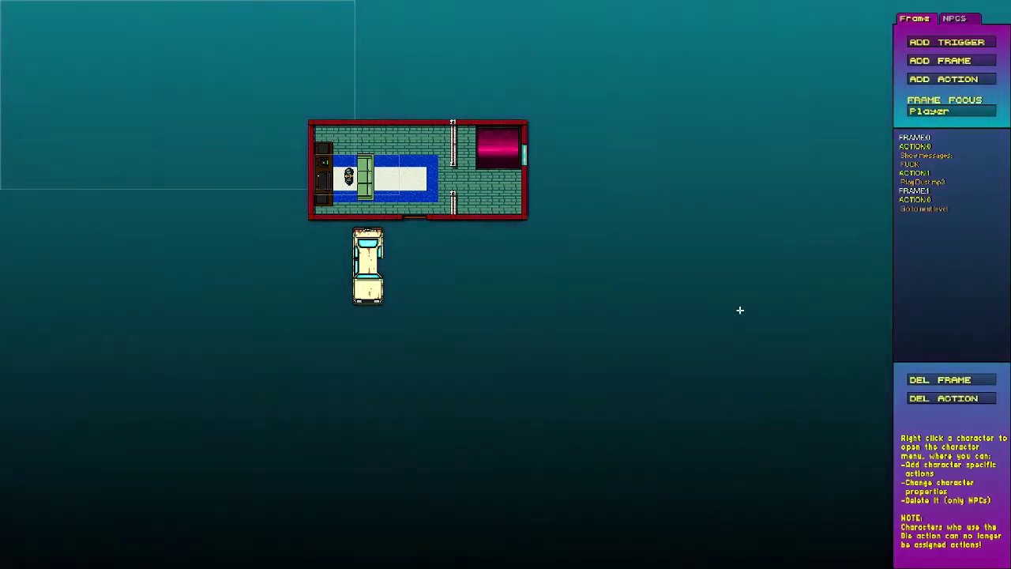
# Add a Play Music action with the song Voyager to the second frame and append an empty third frame.
pyautogui.click(943, 79)
pyautogui.click(542, 285)
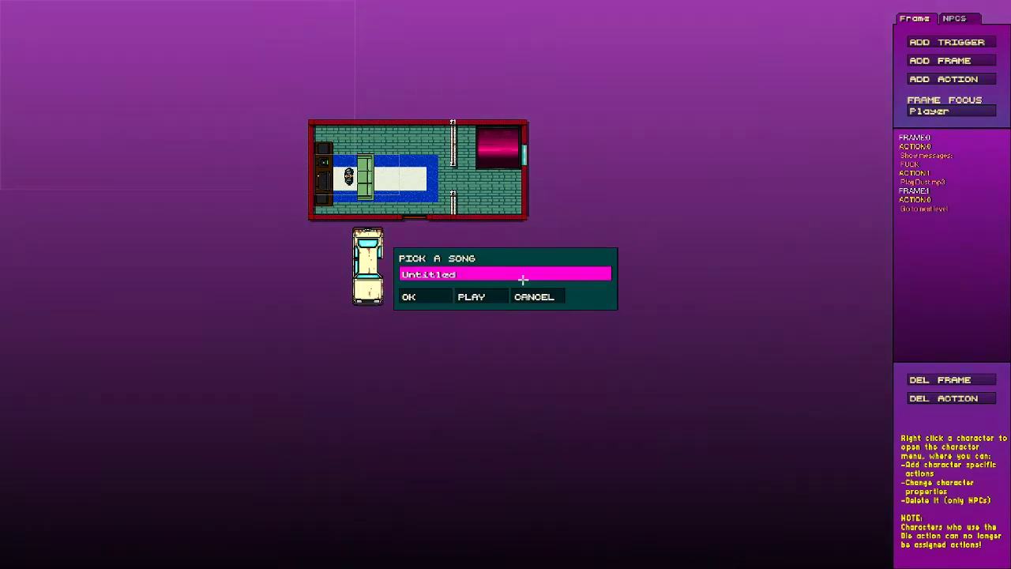
pyautogui.click(429, 274)
pyautogui.click(426, 320)
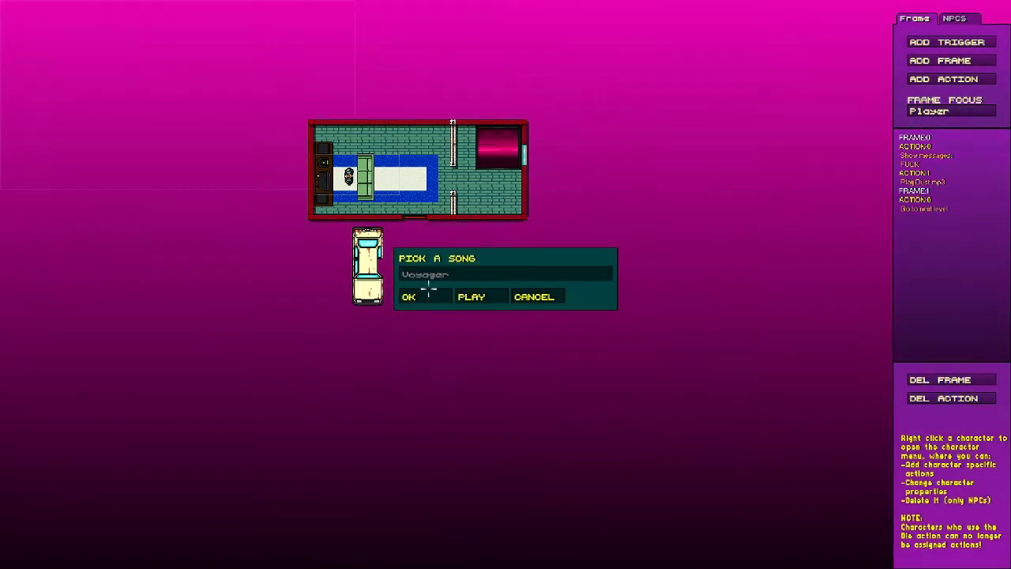
pyautogui.click(425, 297)
pyautogui.click(940, 61)
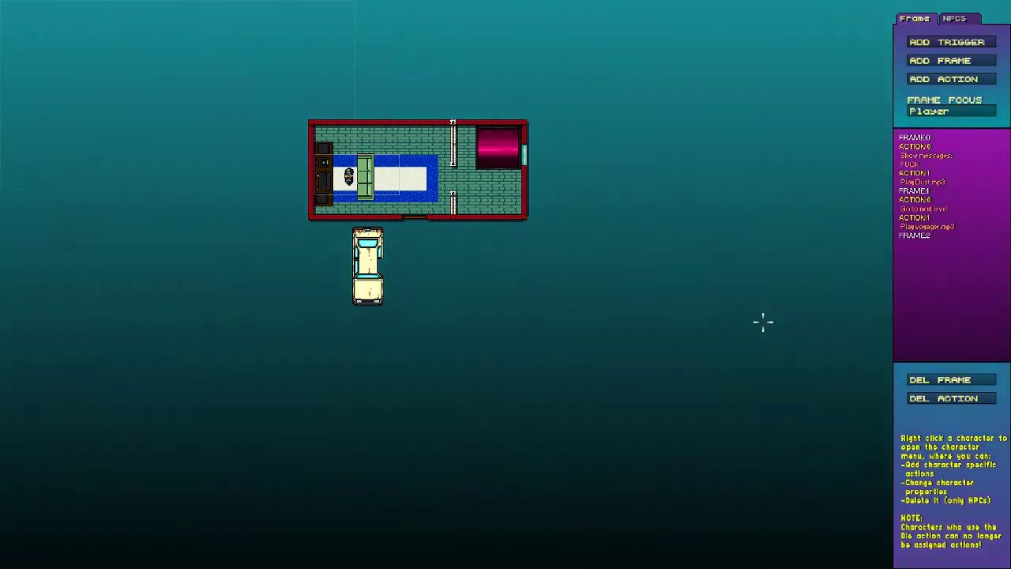
# Leave the cutscene, return to the EDITOR TUTORI campaign and remove its empty second level.
pyautogui.click(18, 6)
pyautogui.click(47, 34)
pyautogui.click(443, 317)
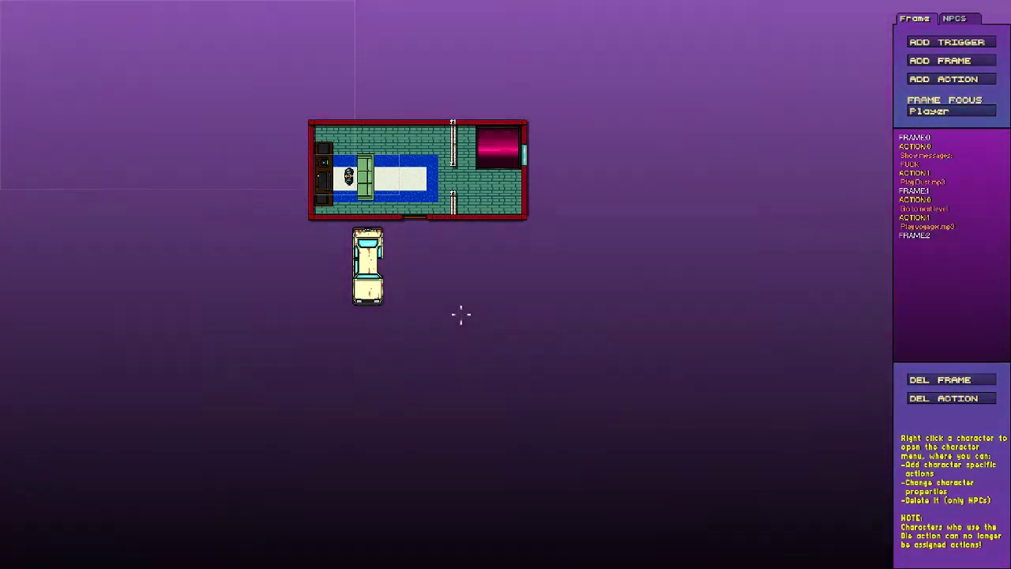
pyautogui.press('Escape')
pyautogui.click(429, 300)
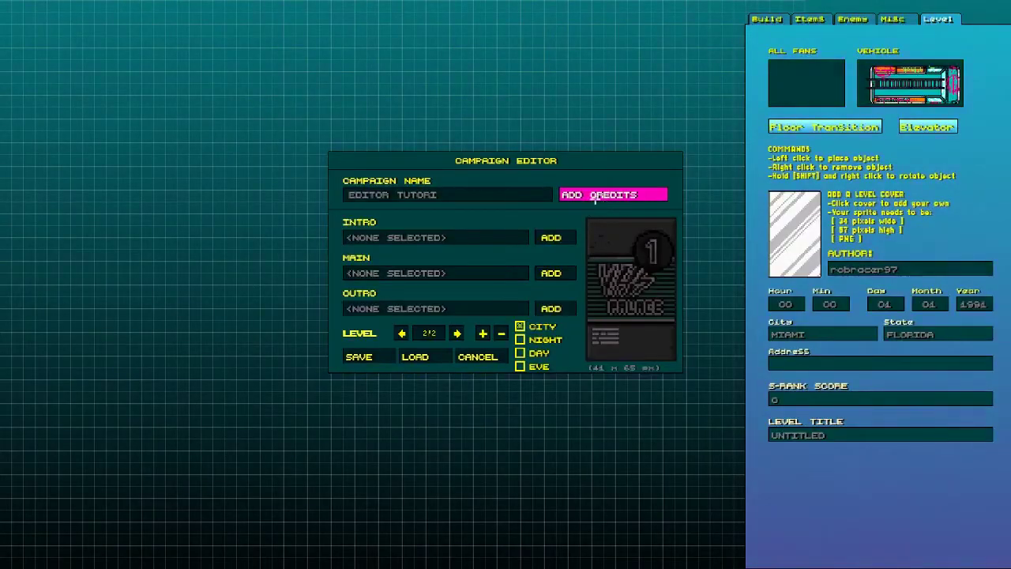
pyautogui.click(499, 333)
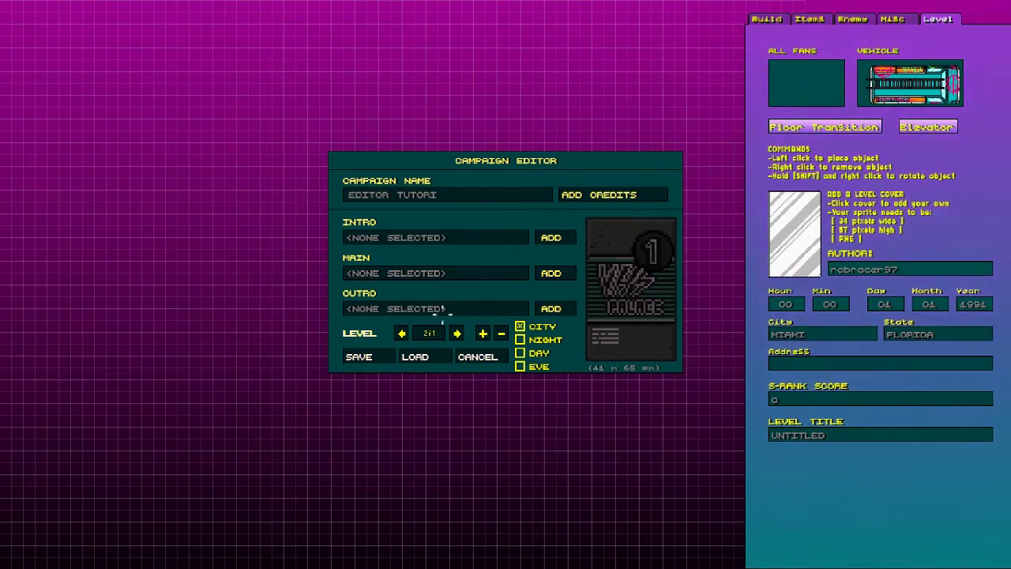
pyautogui.click(401, 333)
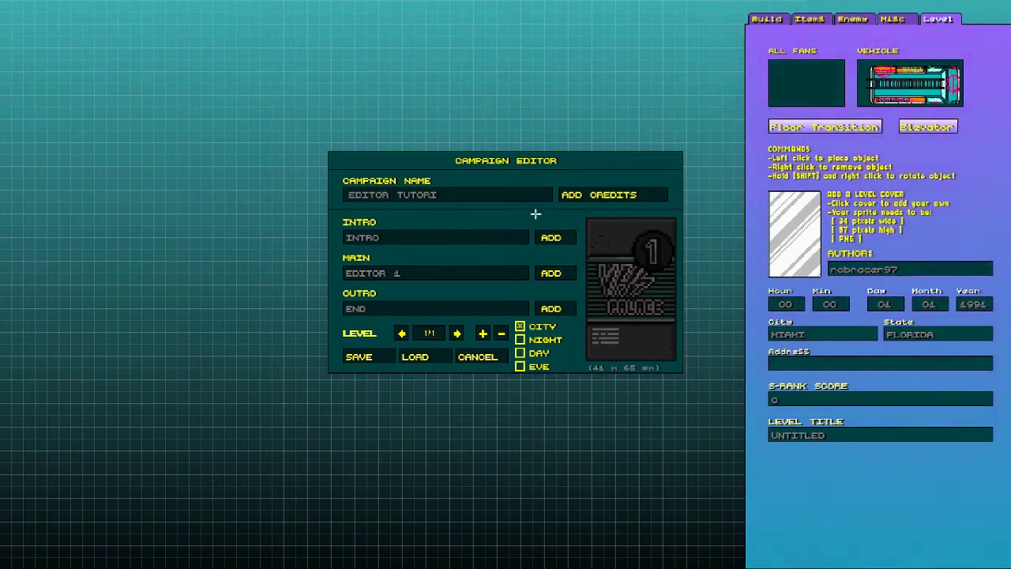
# Open the campaign credits and add an entry titled CREATED BY with the creator's name.
pyautogui.click(592, 191)
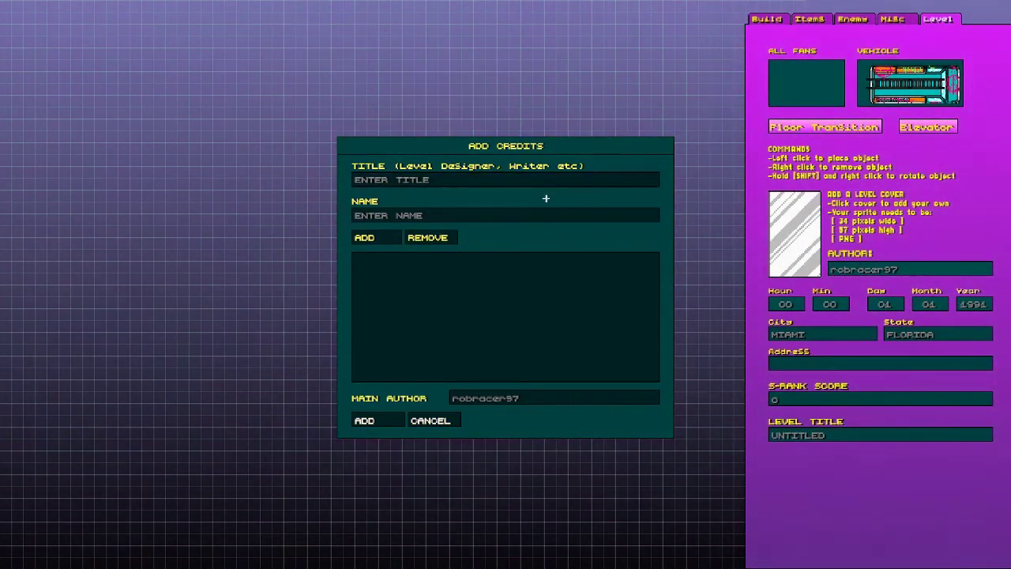
pyautogui.click(513, 183)
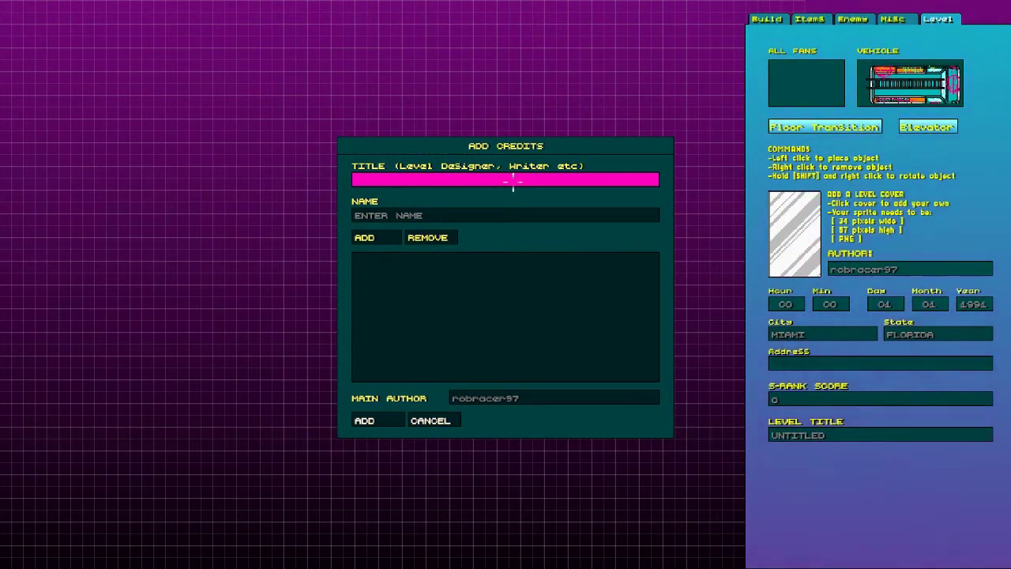
pyautogui.write('o')
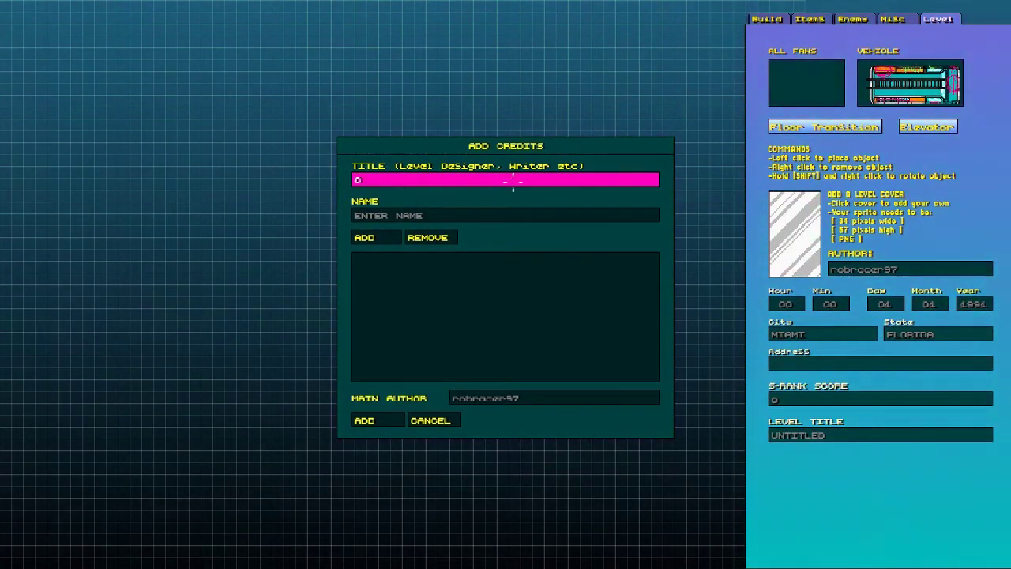
pyautogui.write('re')
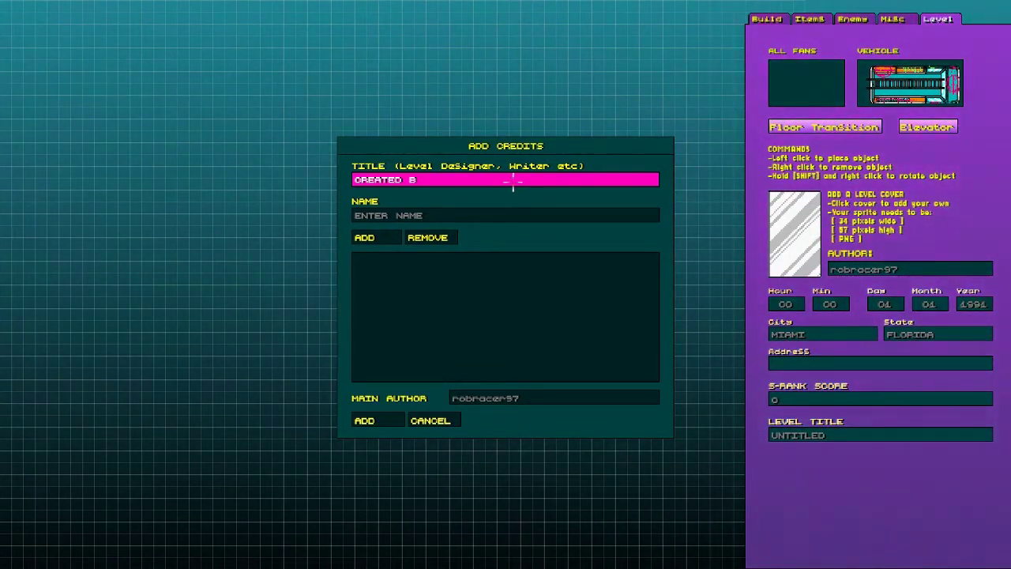
pyautogui.click(472, 215)
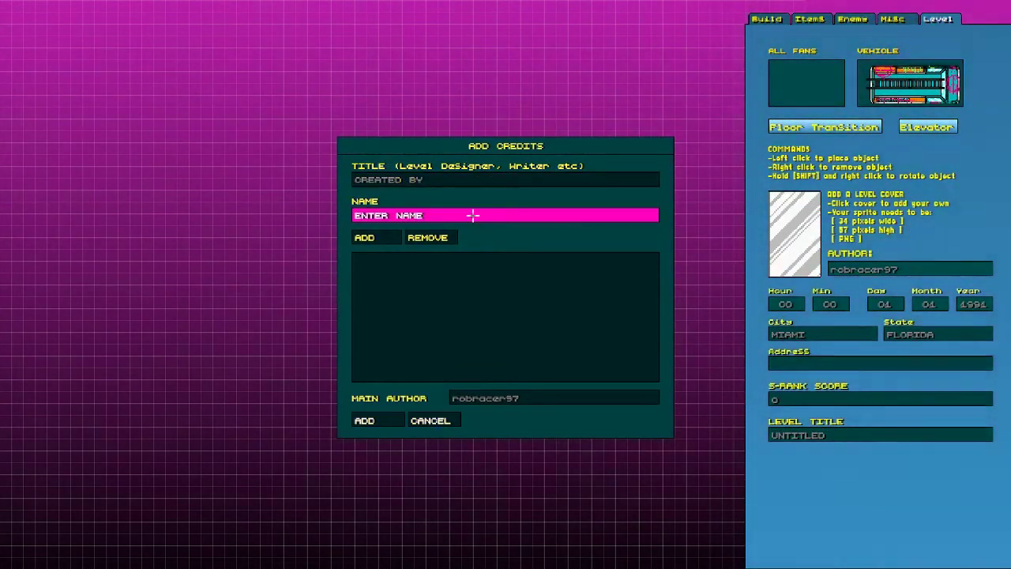
pyautogui.write('ROB')
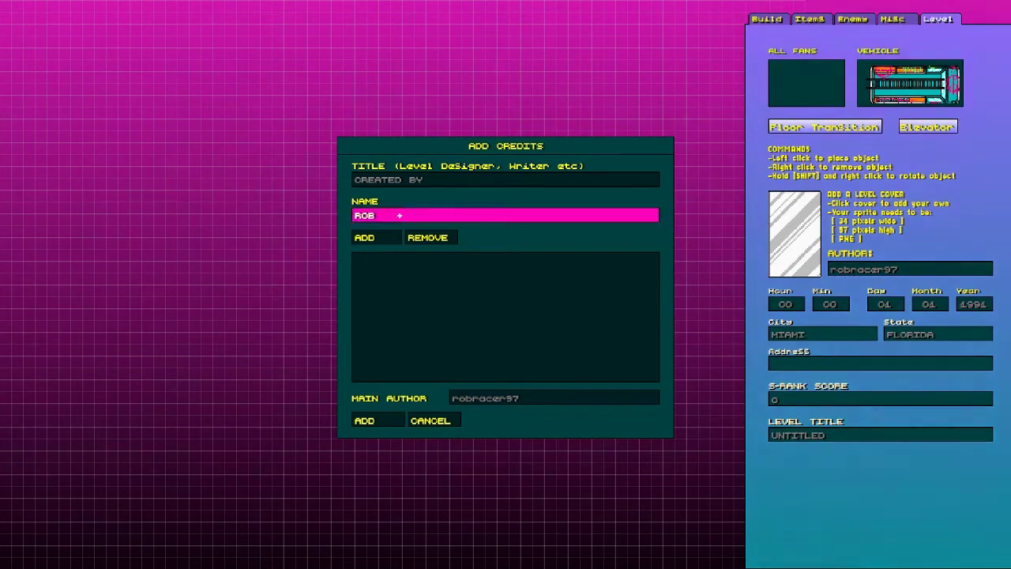
pyautogui.click(386, 239)
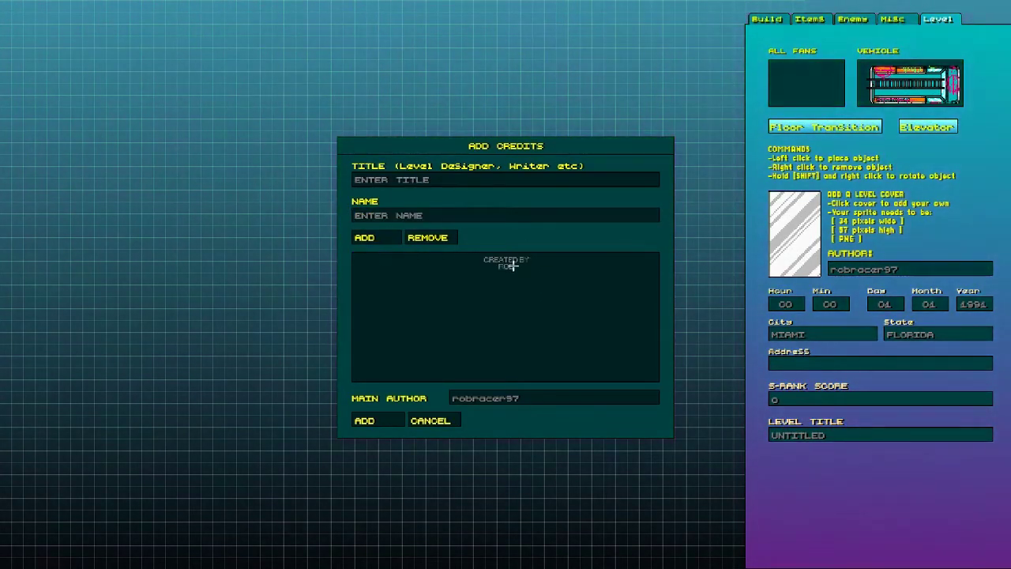
# Add a credit entry titled THIS IS A TUTORIAL CAMPAIGN FOR with MY VIDEO SERIES as its name.
pyautogui.click(426, 180)
pyautogui.write('TJ')
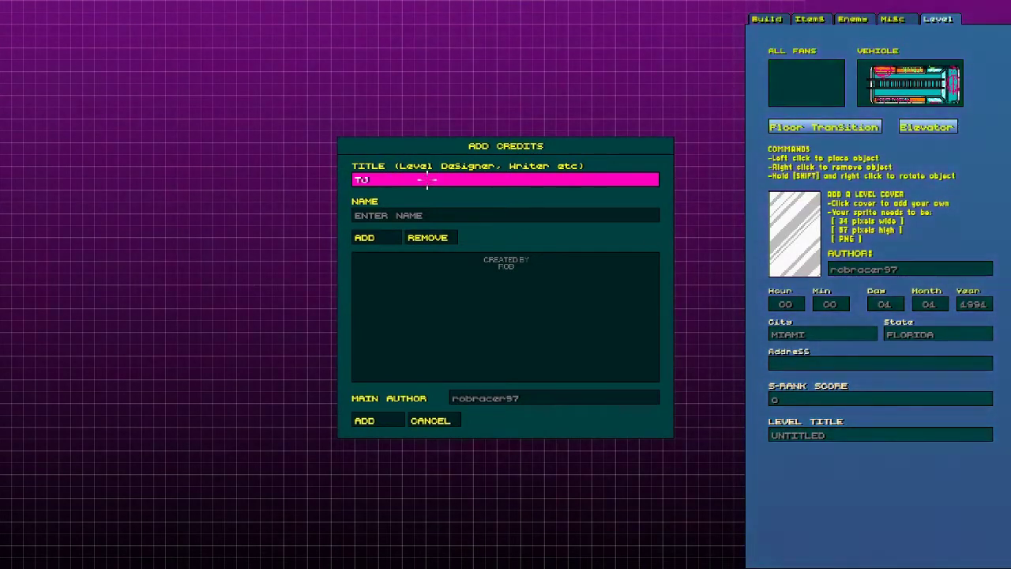
pyautogui.write('IS')
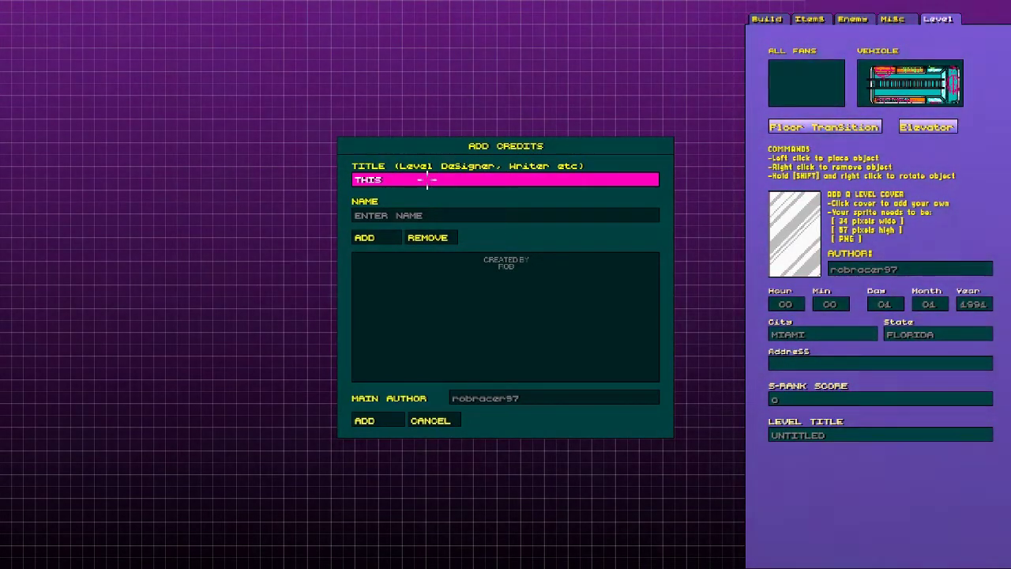
pyautogui.write(' IS AFUT')
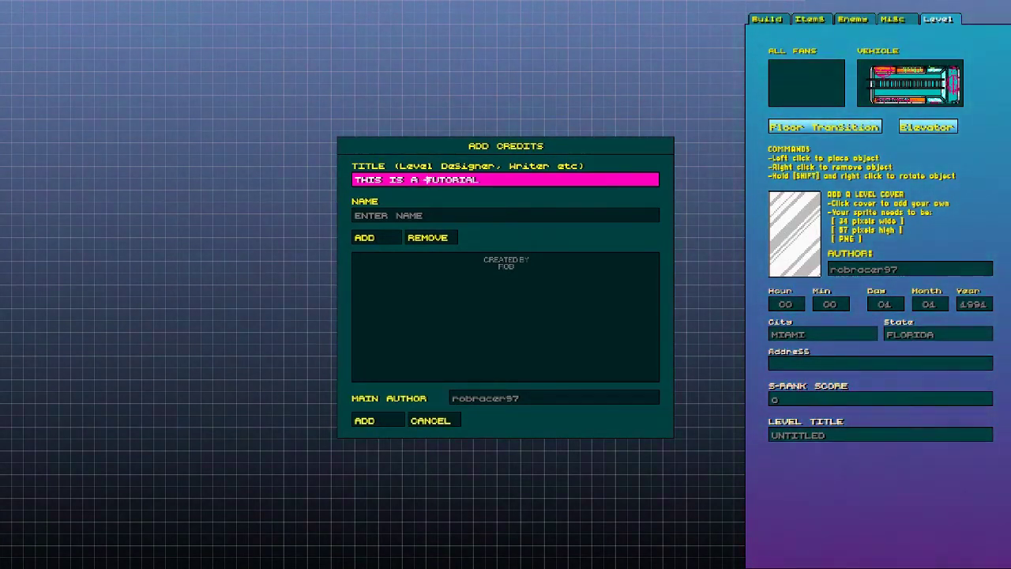
pyautogui.write('ORIAL CAM')
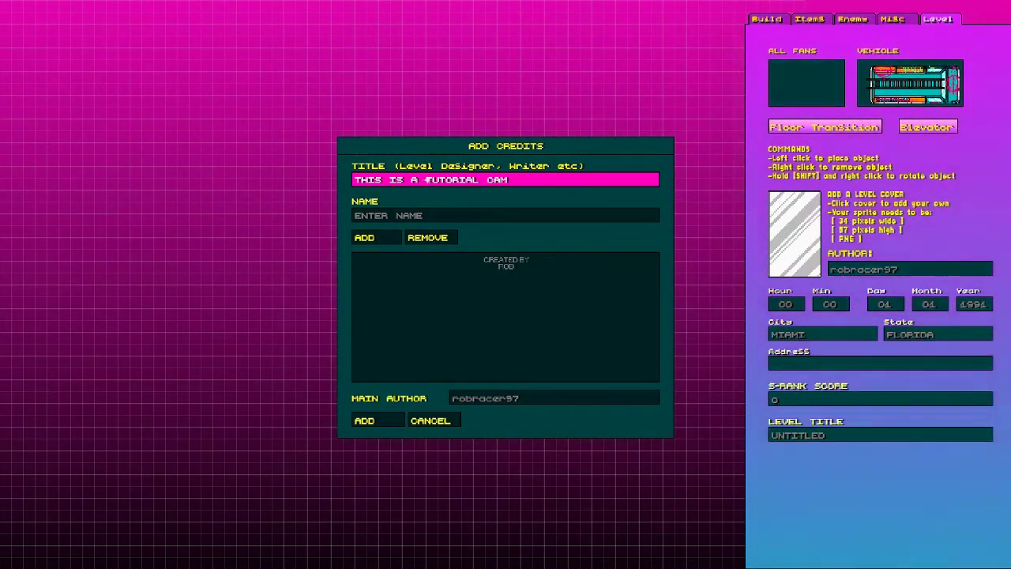
pyautogui.write('PAIGN FOR')
pyautogui.press('Return')
pyautogui.click(404, 213)
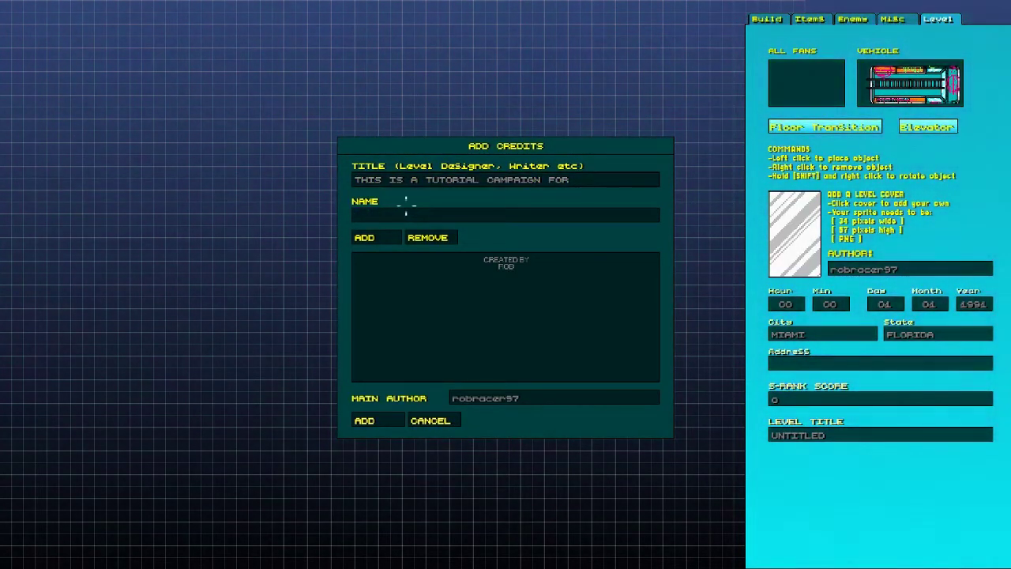
pyautogui.click(419, 215)
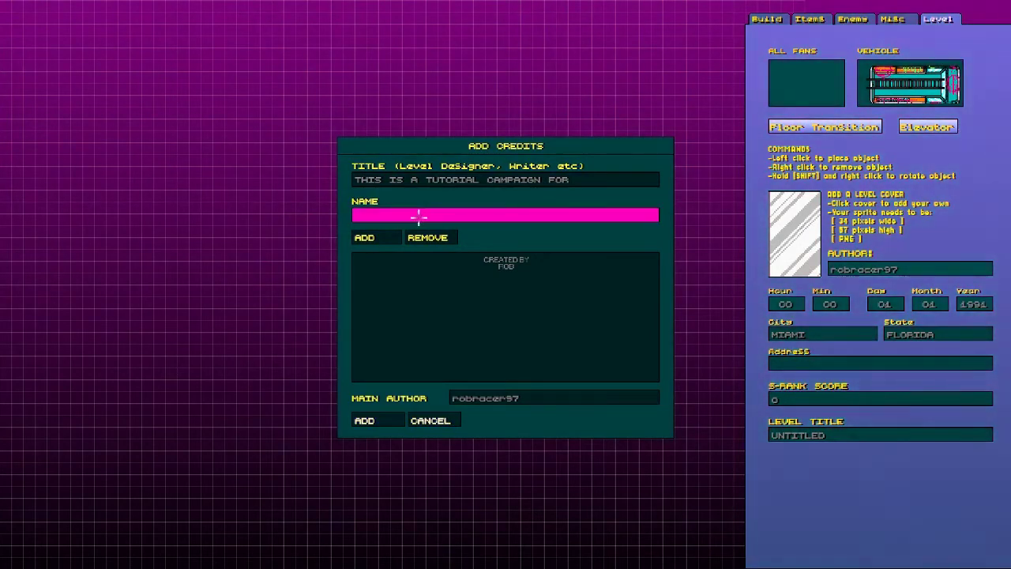
pyautogui.write('MY VIDEO.')
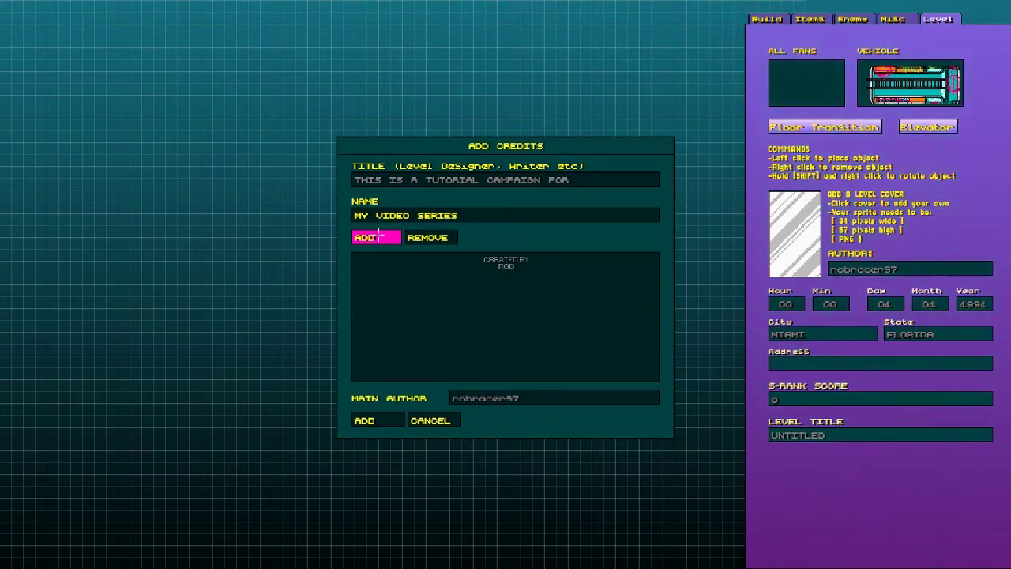
pyautogui.click(377, 237)
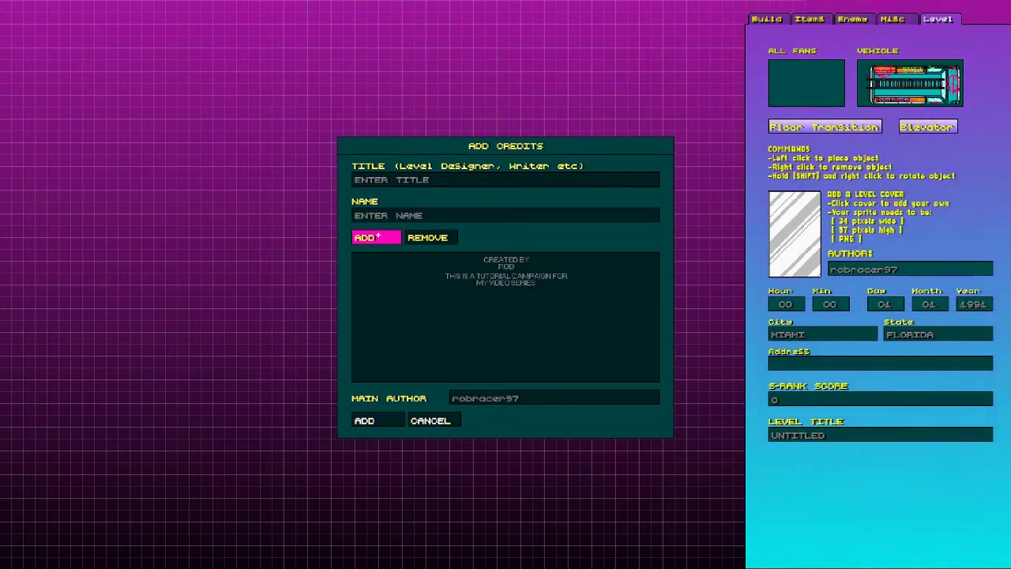
# Add the credit line GO WATCH THEM and apply the credits to the campaign.
pyautogui.click(428, 177)
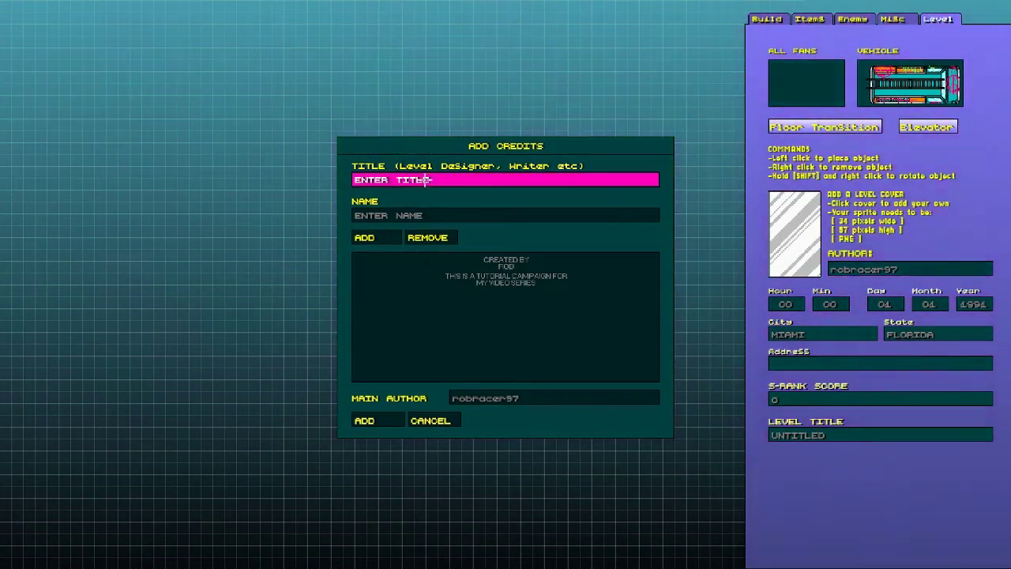
pyautogui.click(413, 212)
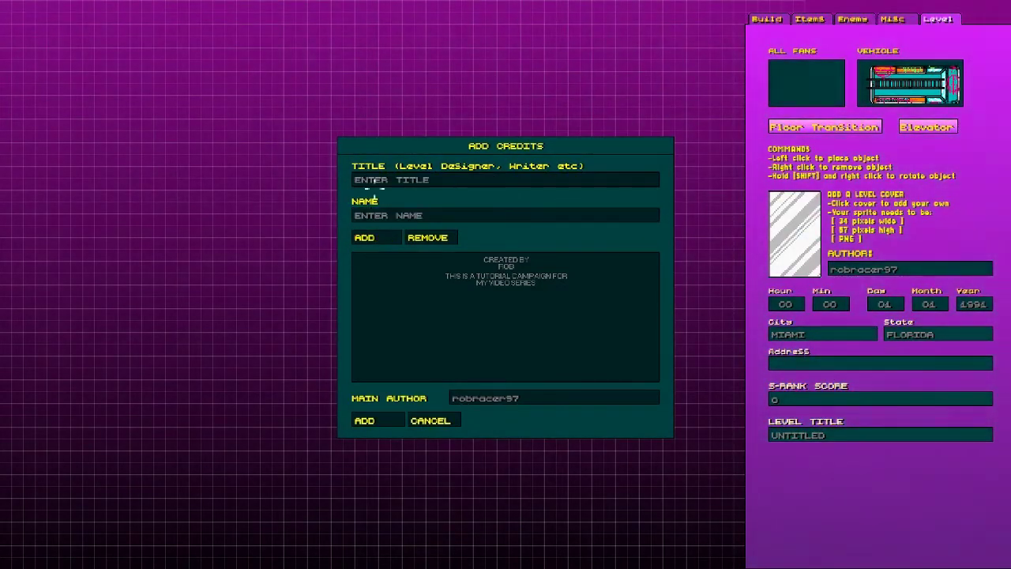
pyautogui.click(378, 184)
pyautogui.write('GO WAT')
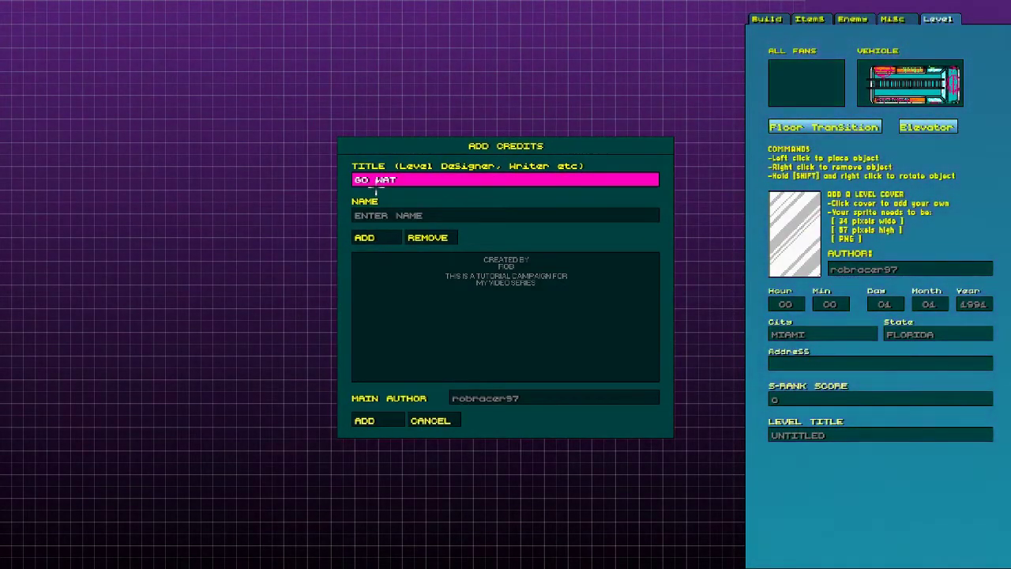
pyautogui.write('CH THE')
pyautogui.press('Return')
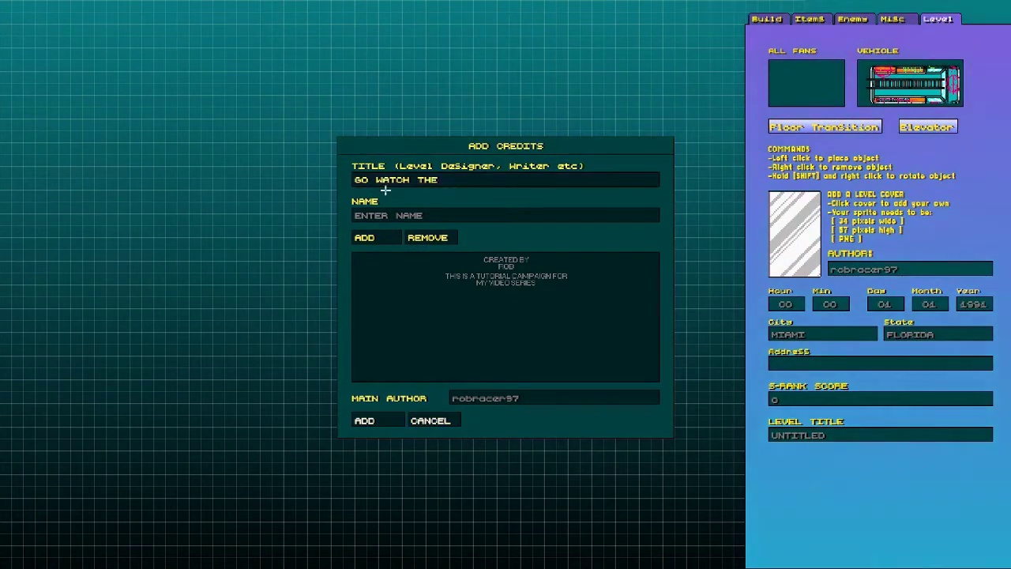
pyautogui.click(378, 219)
pyautogui.click(370, 237)
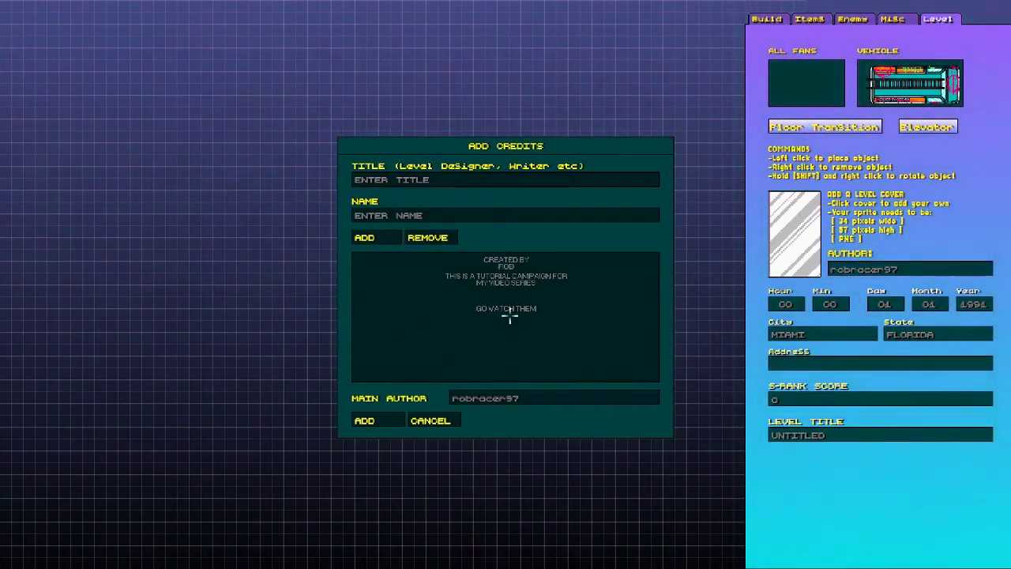
pyautogui.click(369, 421)
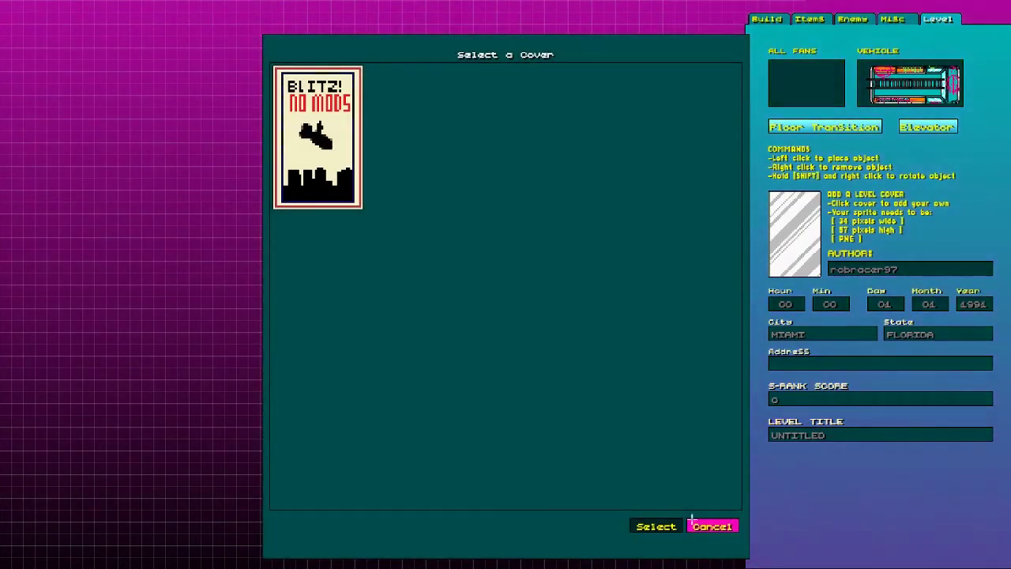
# Dismiss the cover selection, save the EDITOR TUTORI campaign over its existing version and quit the editor.
pyautogui.click(721, 527)
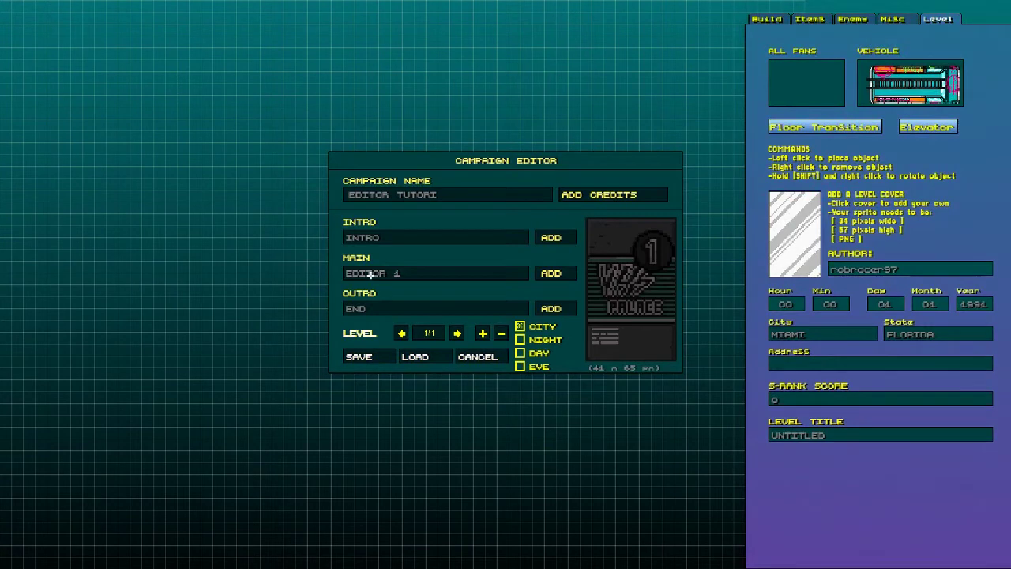
pyautogui.click(360, 356)
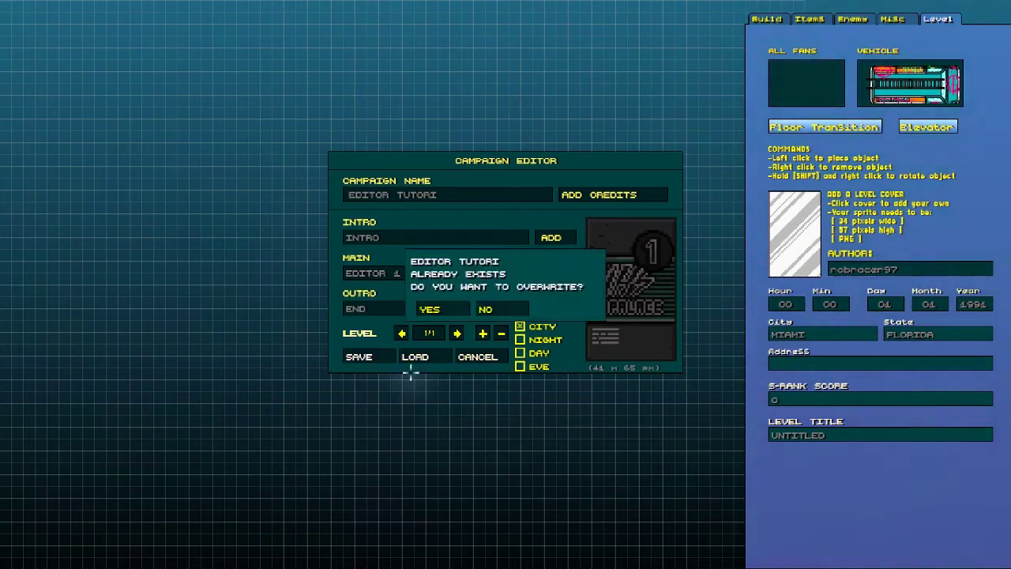
pyautogui.click(431, 309)
pyautogui.press('Escape')
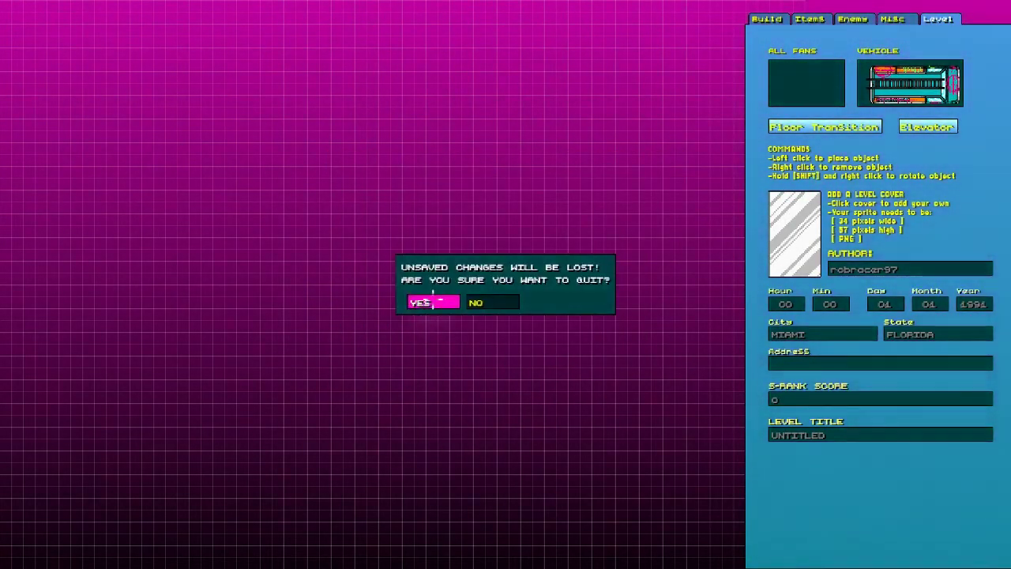
pyautogui.click(433, 302)
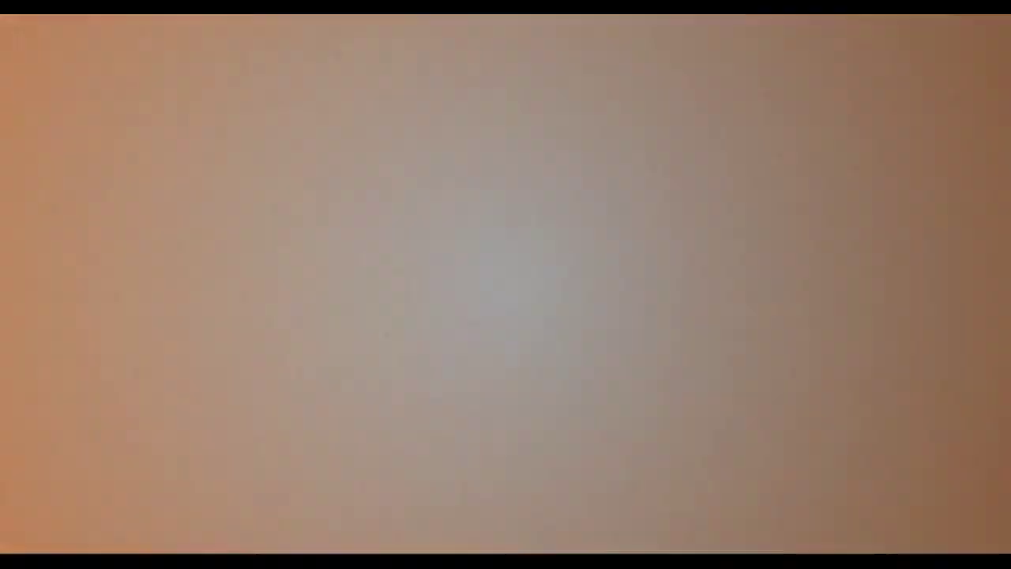
# Open the EDITOR TUTORI campaign from the local campaigns and leave the game for the desktop.
pyautogui.press('Tab')
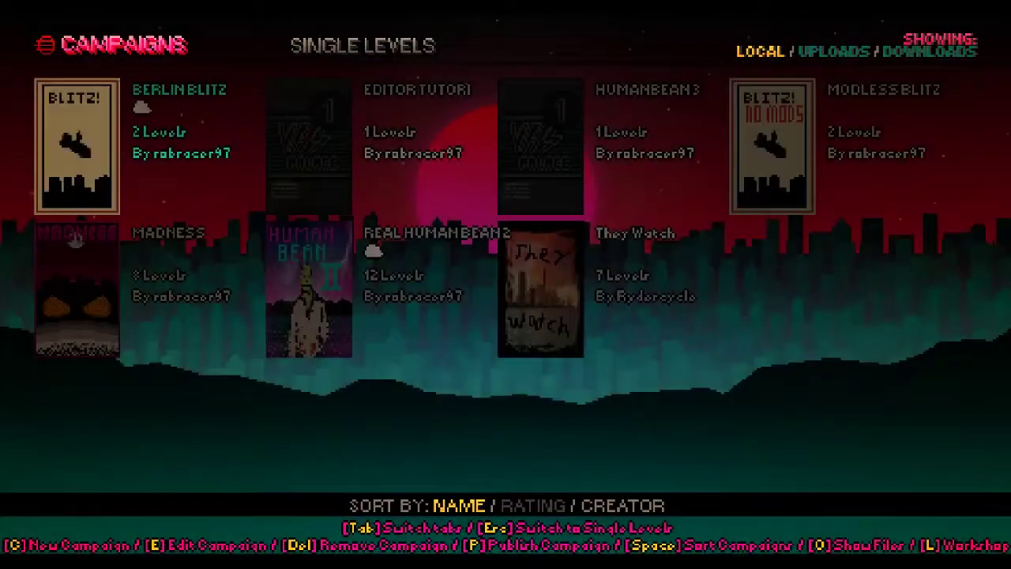
pyautogui.press('Right')
pyautogui.press('Return')
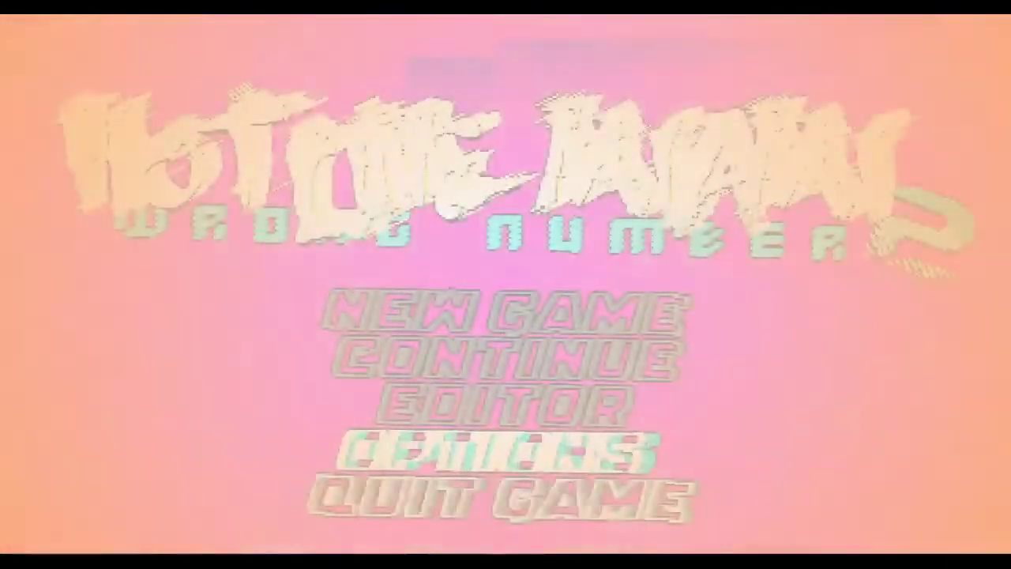
pyautogui.press('Down')
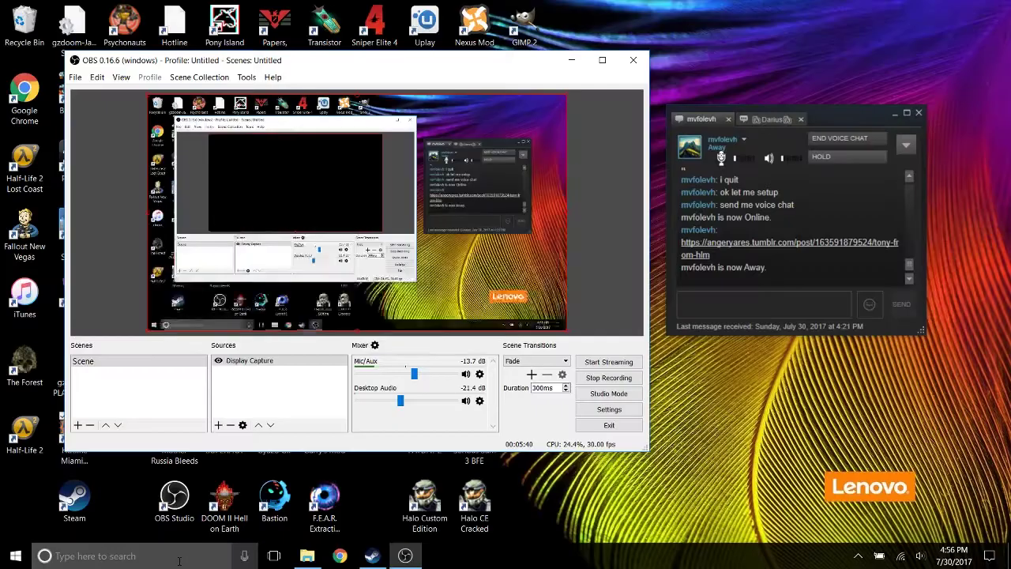
# Search the computer for "ms p" and switch to Paint with a blank canvas.
pyautogui.click(174, 553)
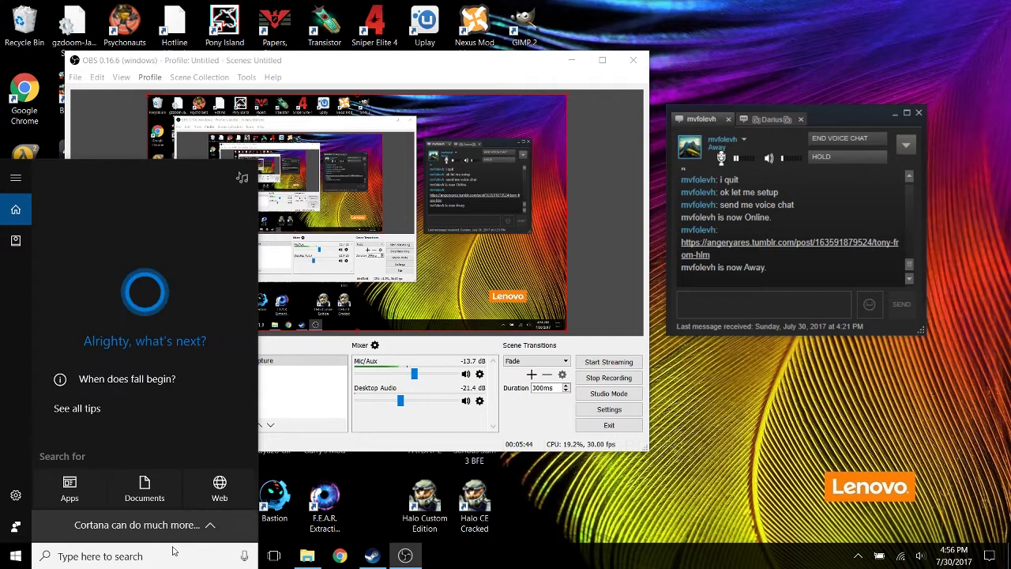
pyautogui.write('ms p')
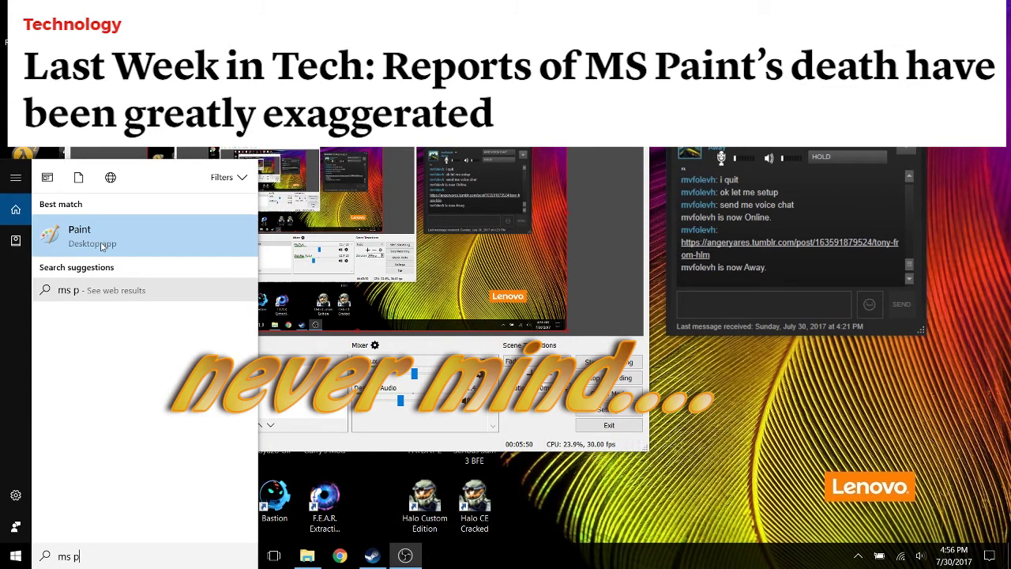
pyautogui.press('Return')
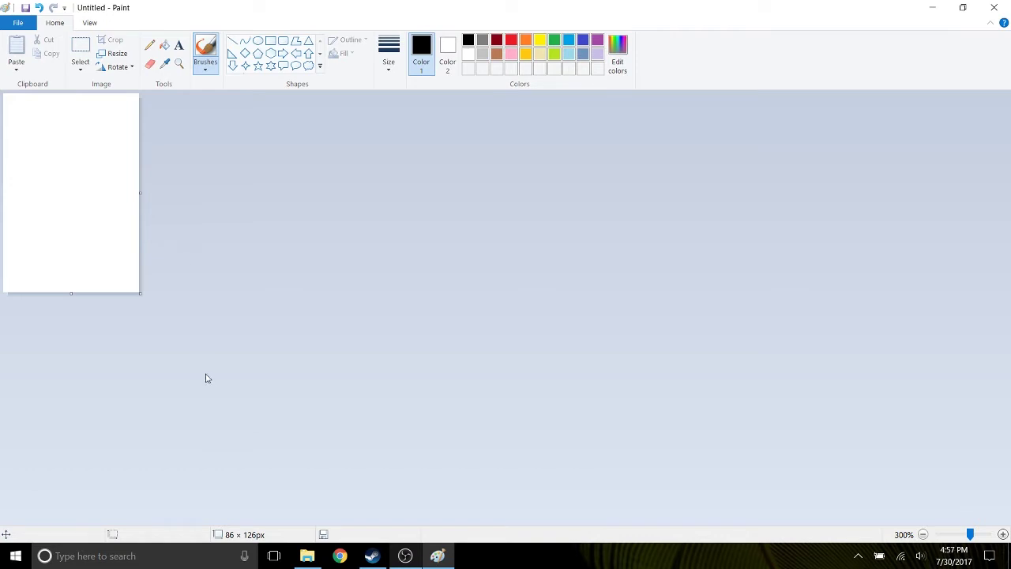
pyautogui.click(404, 556)
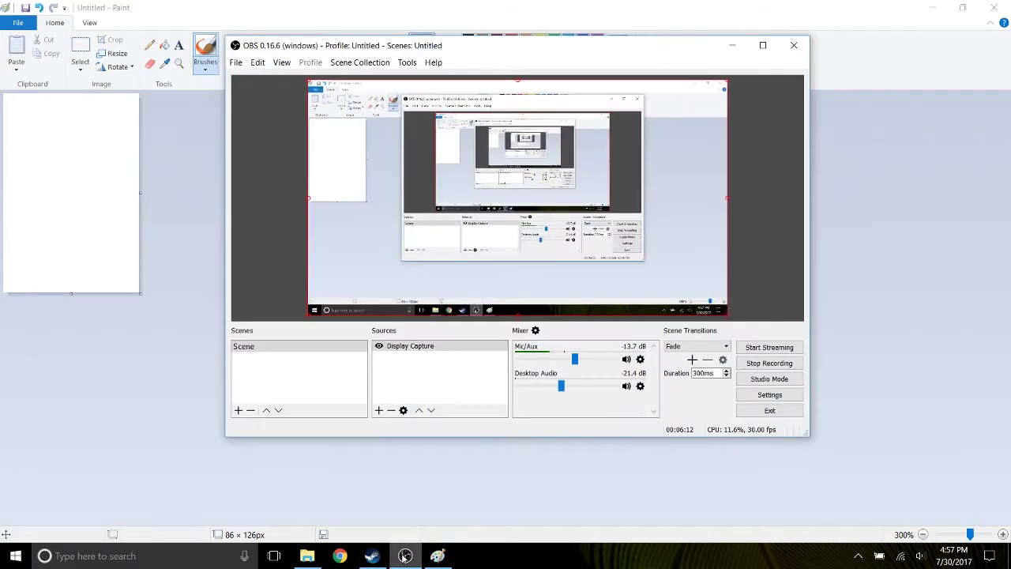
pyautogui.click(404, 556)
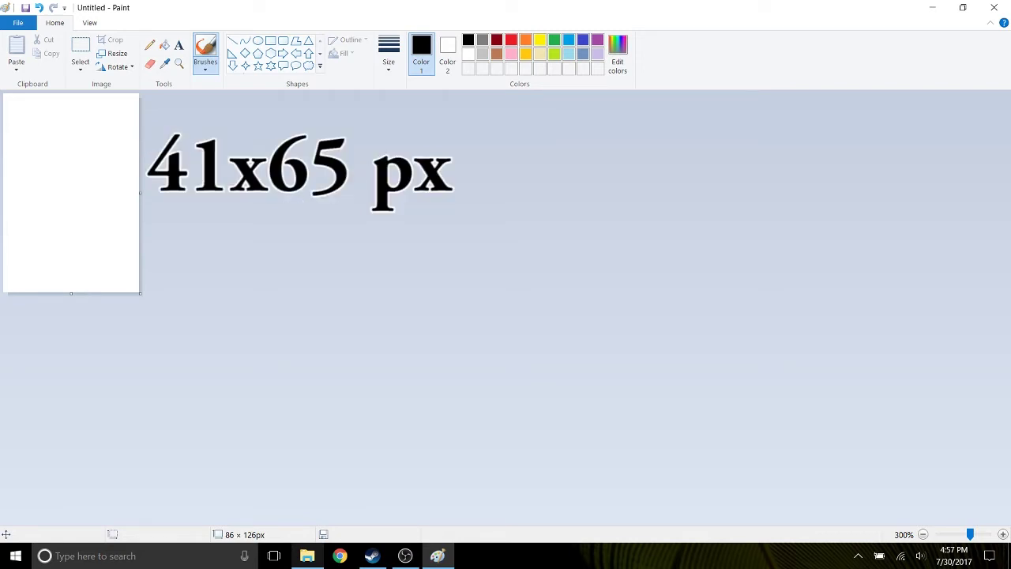
# Resize the blank canvas to 34 × 57 pixels with the aspect ratio unlocked.
pyautogui.moveTo(142, 295); pyautogui.dragTo(82, 195)
pyautogui.hotkey('ctrl', 'shift', 'x')
pyautogui.click(116, 53)
pyautogui.click(132, 109)
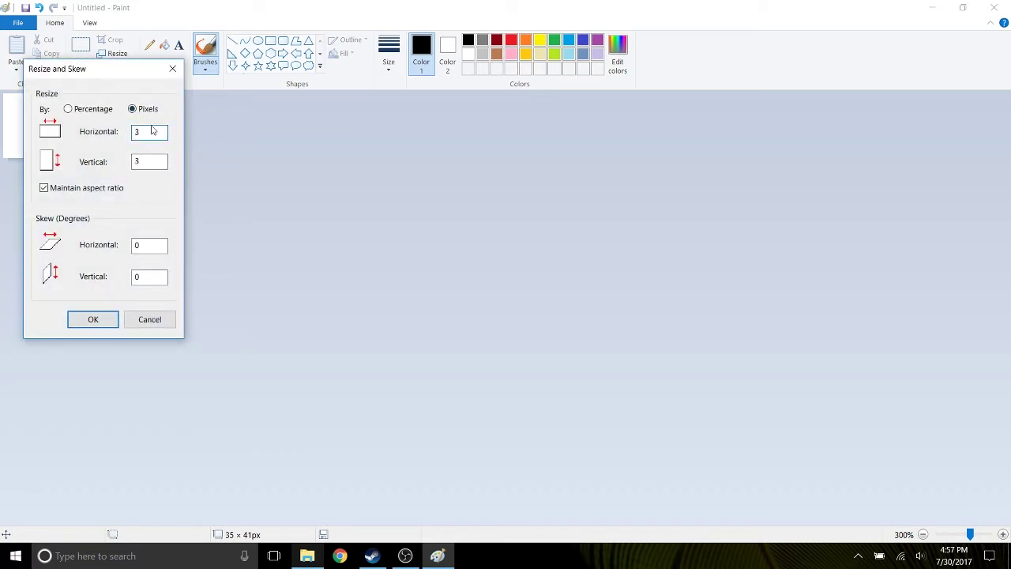
pyautogui.write('4')
pyautogui.click(75, 189)
pyautogui.doubleClick(149, 160)
pyautogui.write('57')
pyautogui.click(88, 320)
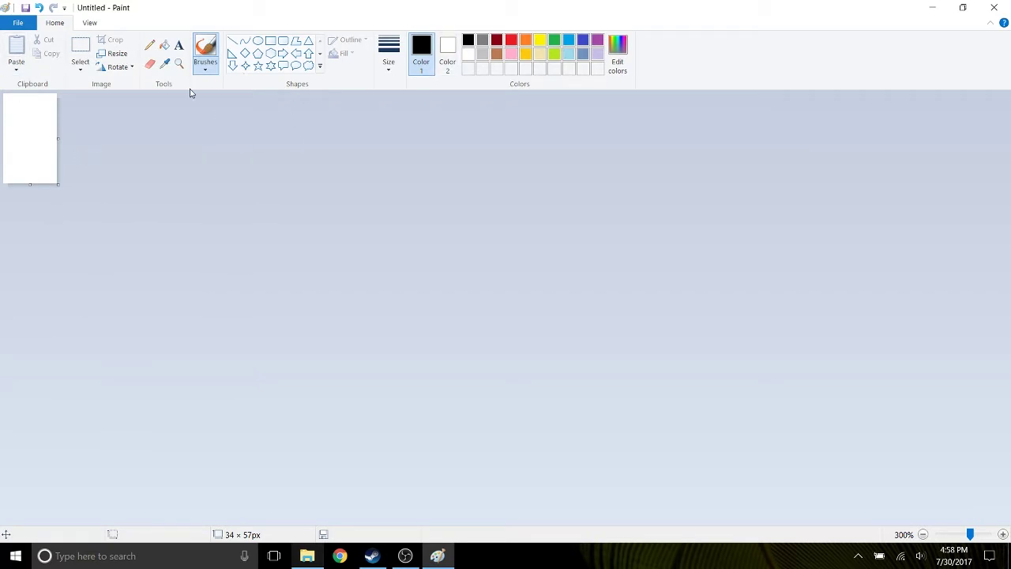
# Draw rough cover lettering, a pointing hand and a few dots on the canvas with the Pencil in red.
pyautogui.click(149, 45)
pyautogui.click(511, 40)
pyautogui.moveTo(30, 127)
pyautogui.mouseDown()
pyautogui.moveTo(38, 135)
pyautogui.moveTo(25, 147)
pyautogui.moveTo(41, 143)
pyautogui.moveTo(16, 139)
pyautogui.moveTo(36, 120)
pyautogui.mouseUp()
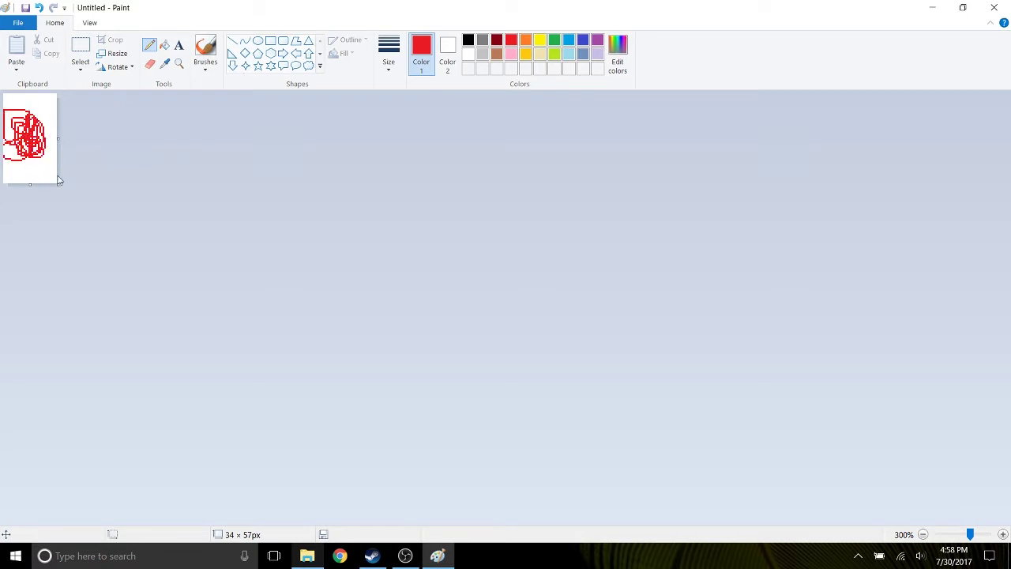
pyautogui.hotkey('ctrl', 'z')
pyautogui.hotkey('ctrl', 'z')
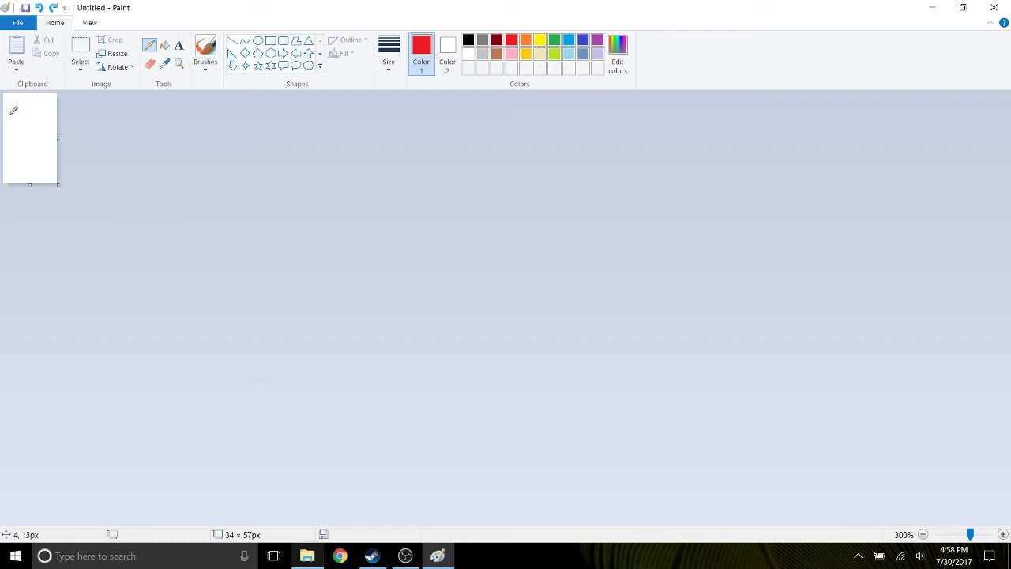
pyautogui.moveTo(14, 117)
pyautogui.mouseDown()
pyautogui.moveTo(41, 103)
pyautogui.moveTo(49, 112)
pyautogui.moveTo(28, 127)
pyautogui.moveTo(49, 139)
pyautogui.mouseUp()
pyautogui.moveTo(8, 161)
pyautogui.mouseDown()
pyautogui.moveTo(44, 145)
pyautogui.moveTo(16, 147)
pyautogui.mouseUp()
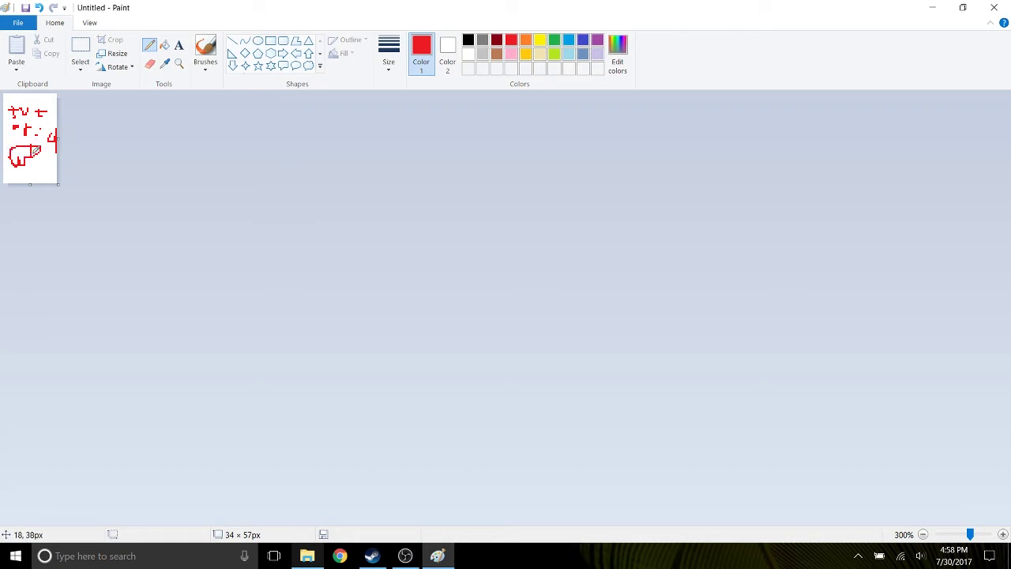
pyautogui.moveTo(50, 156); pyautogui.dragTo(54, 175)
# Fill the cover's background with green and the inside of the hand with light yellow.
pyautogui.click(551, 43)
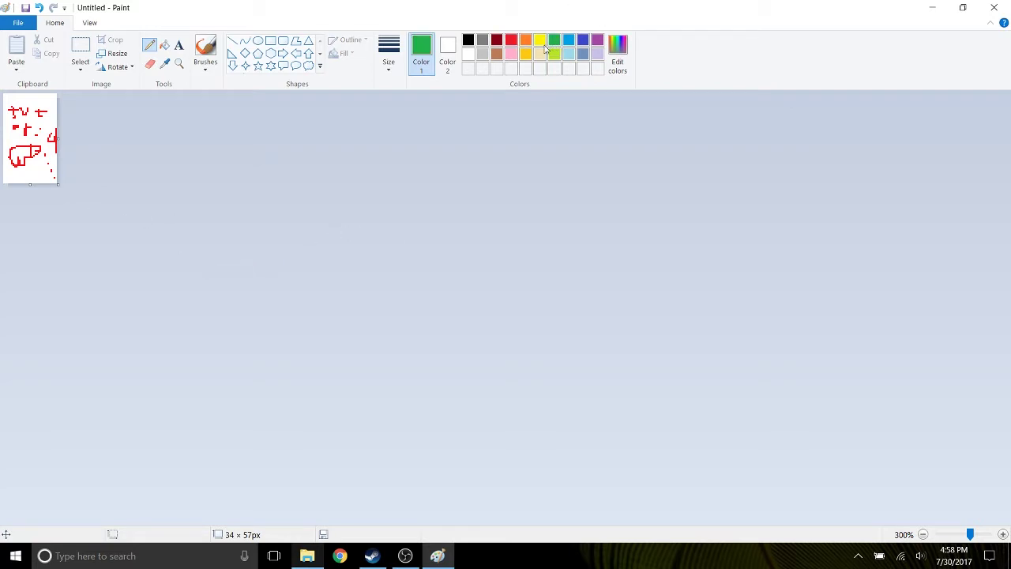
pyautogui.click(164, 45)
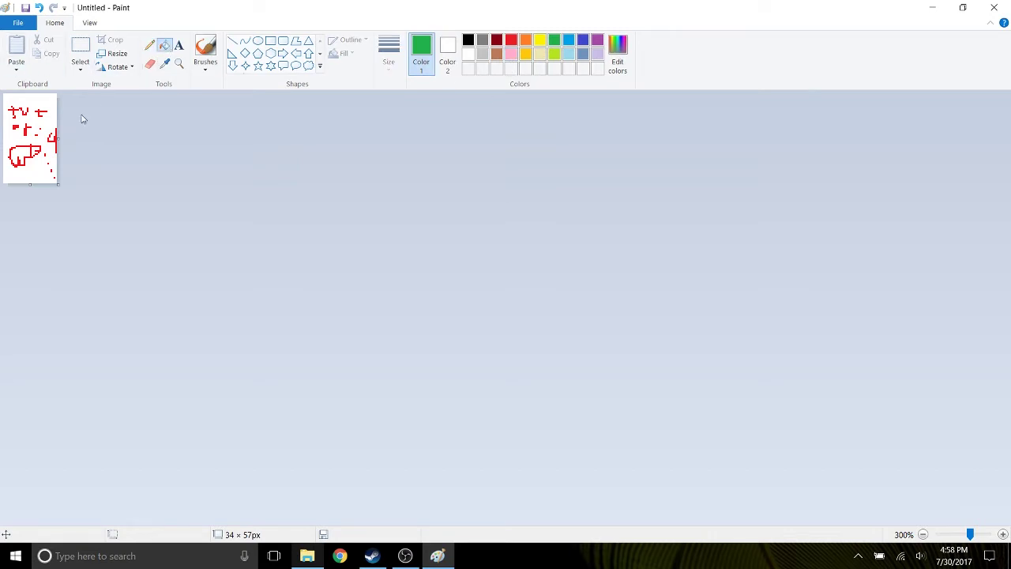
pyautogui.click(48, 105)
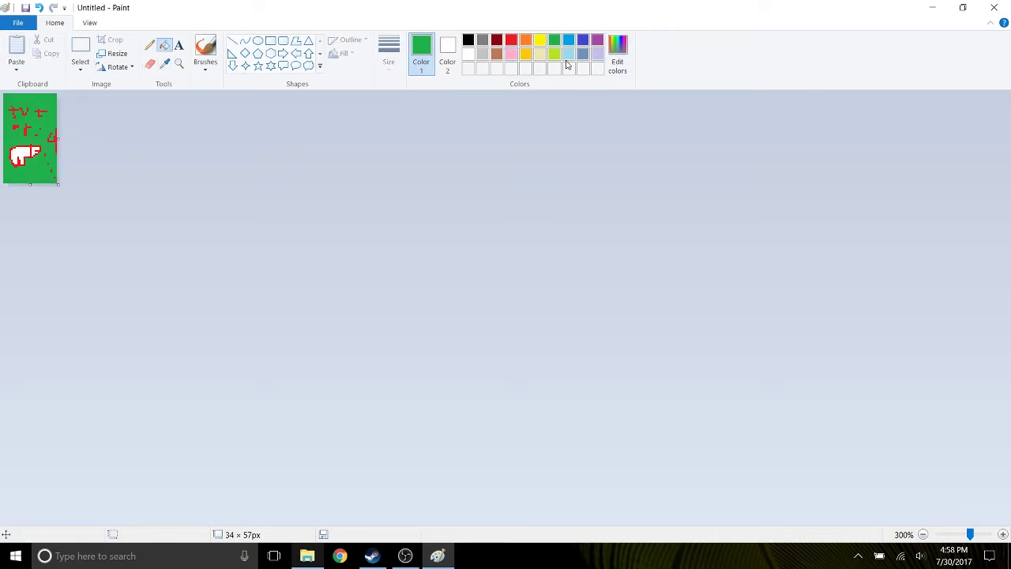
pyautogui.click(539, 54)
pyautogui.click(32, 152)
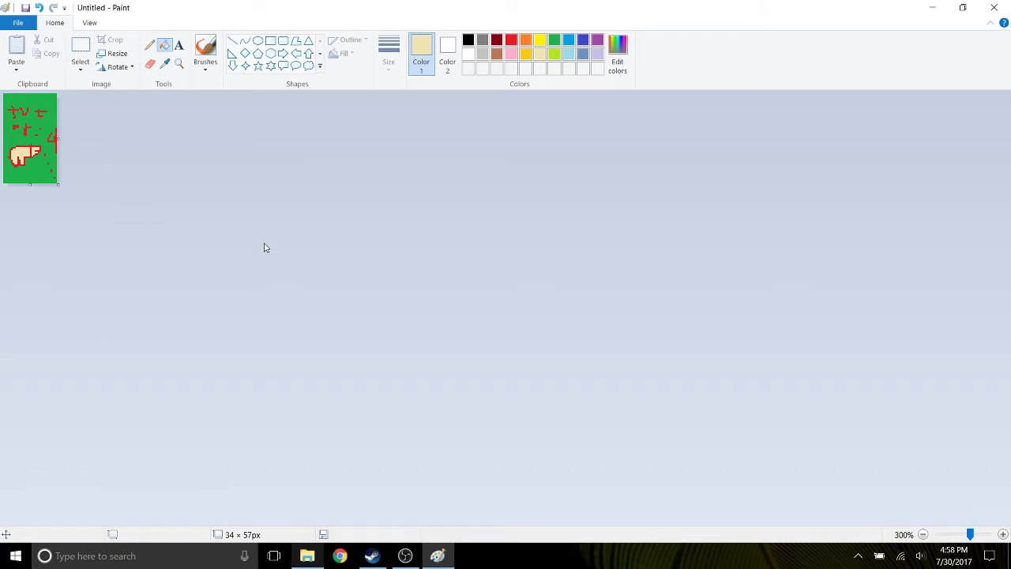
# Examine the cover drawing's pixels at 800% magnification.
pyautogui.click(1004, 534)
pyautogui.click(1003, 535)
pyautogui.click(1003, 534)
pyautogui.click(1003, 534)
pyautogui.click(1003, 535)
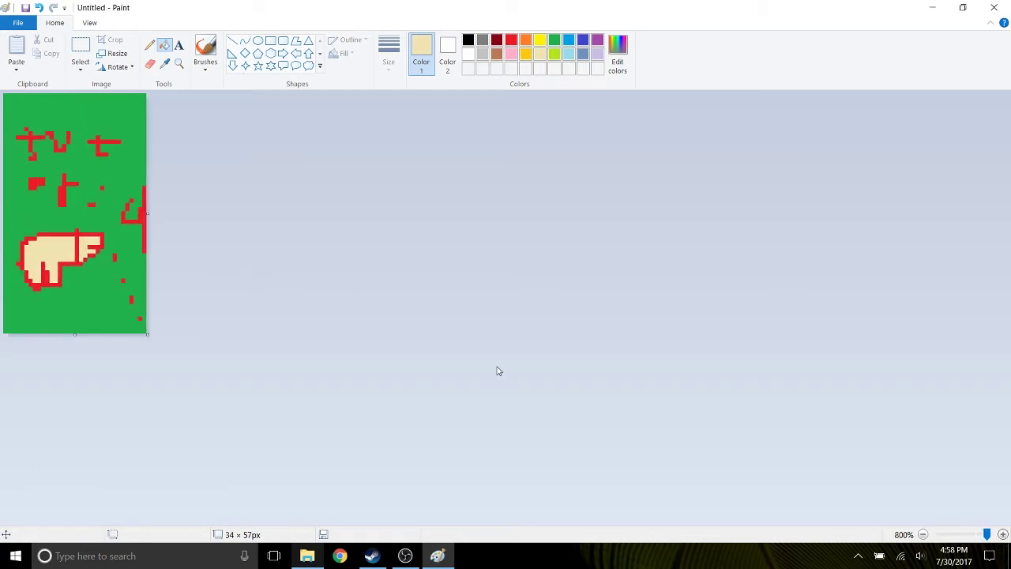
pyautogui.click(404, 555)
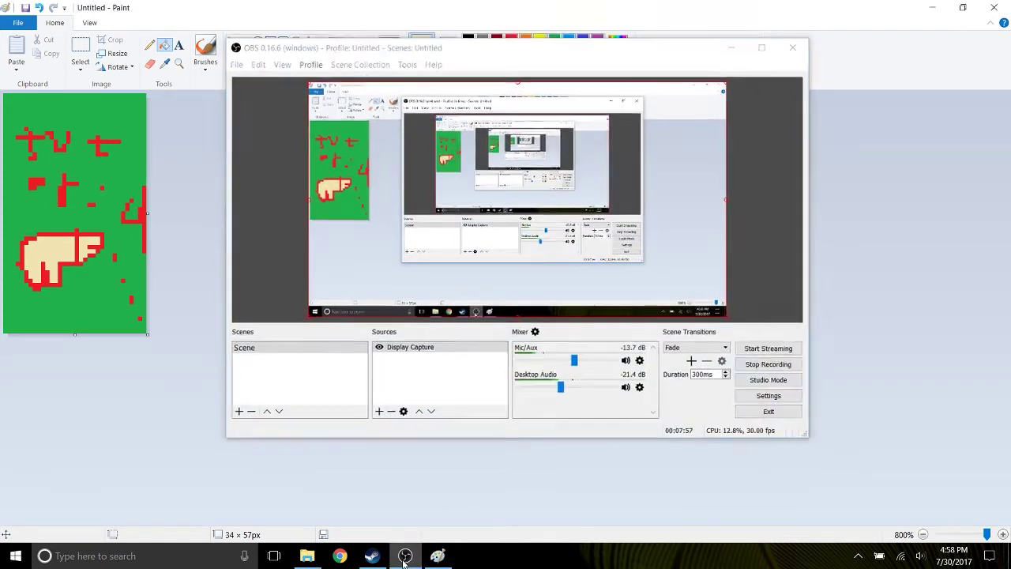
pyautogui.click(405, 556)
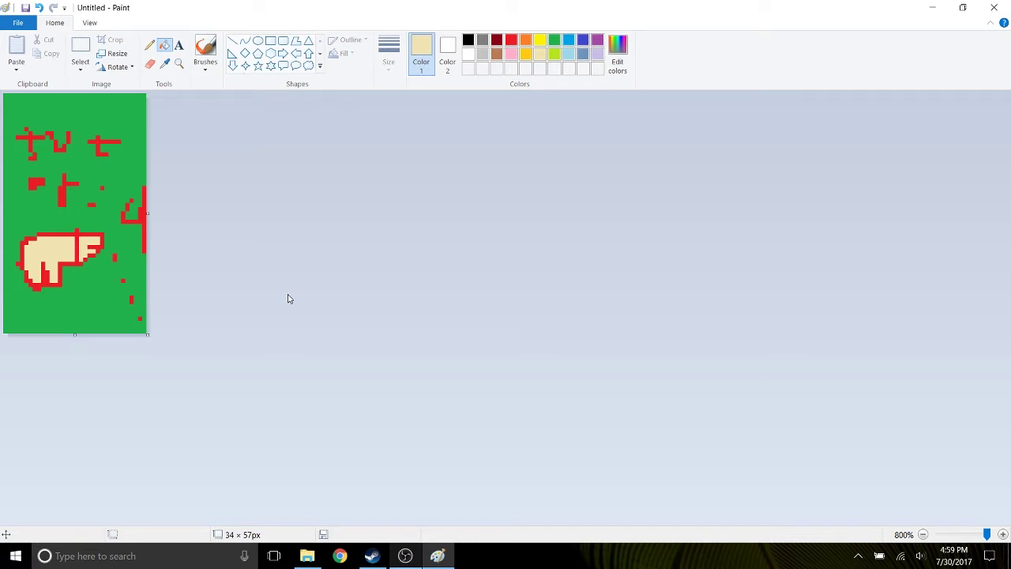
# Save the drawing as the PNG file tutotialcover in the covers folder of HotlineMiami2.
pyautogui.click(26, 7)
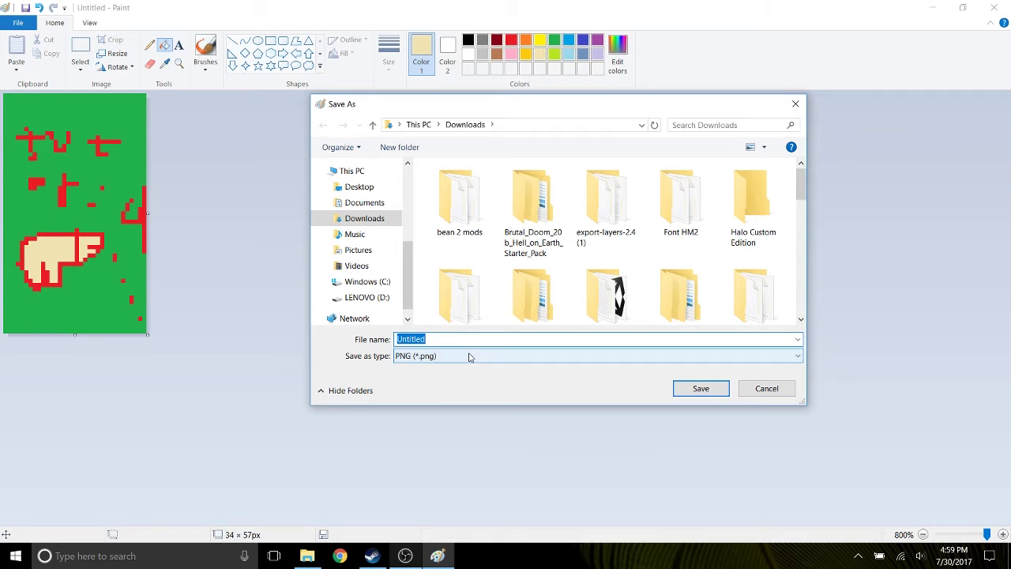
pyautogui.write('tutotialc')
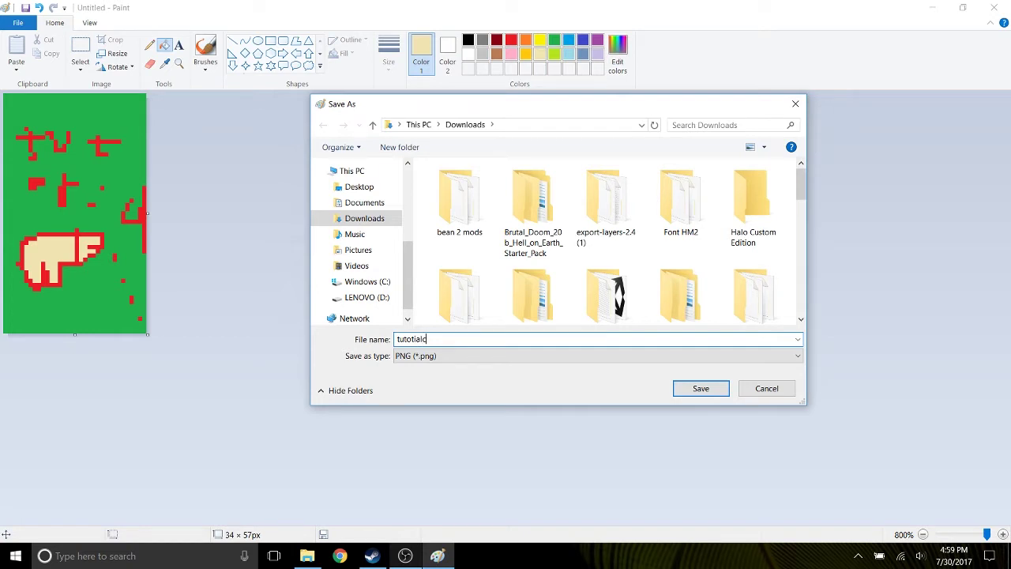
pyautogui.write('r')
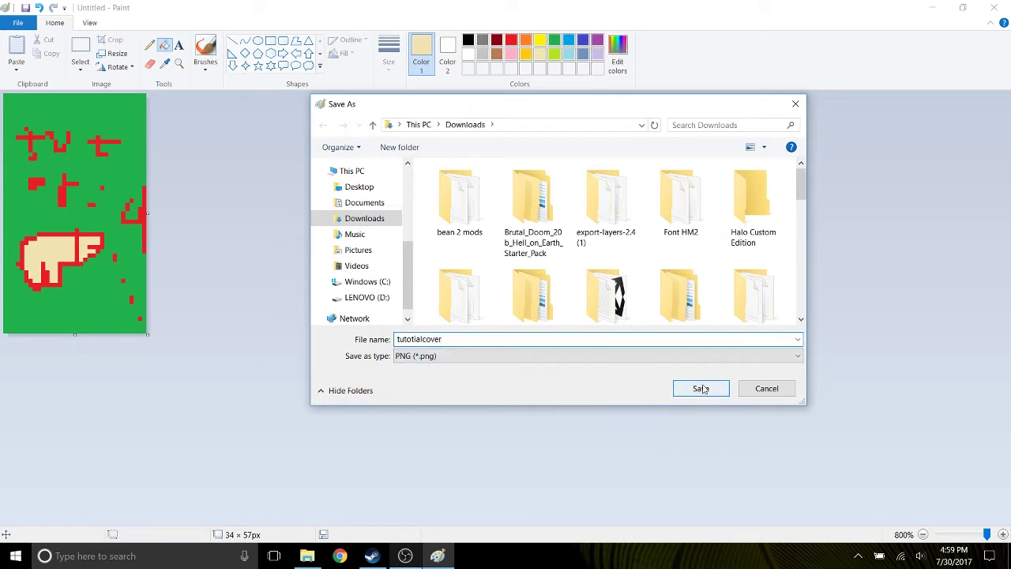
pyautogui.scroll(-1, 525, 312)
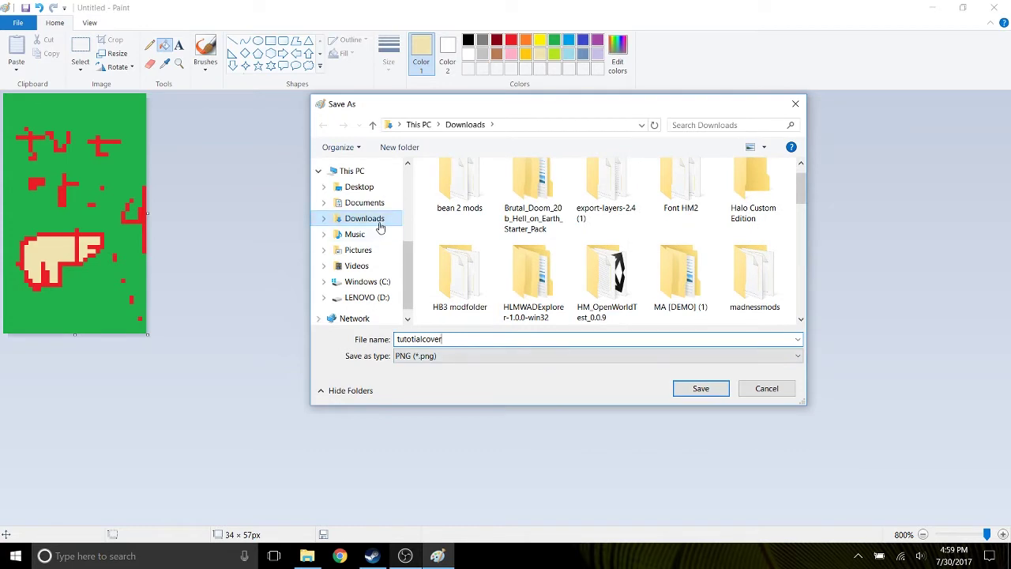
pyautogui.scroll(3, 378, 257)
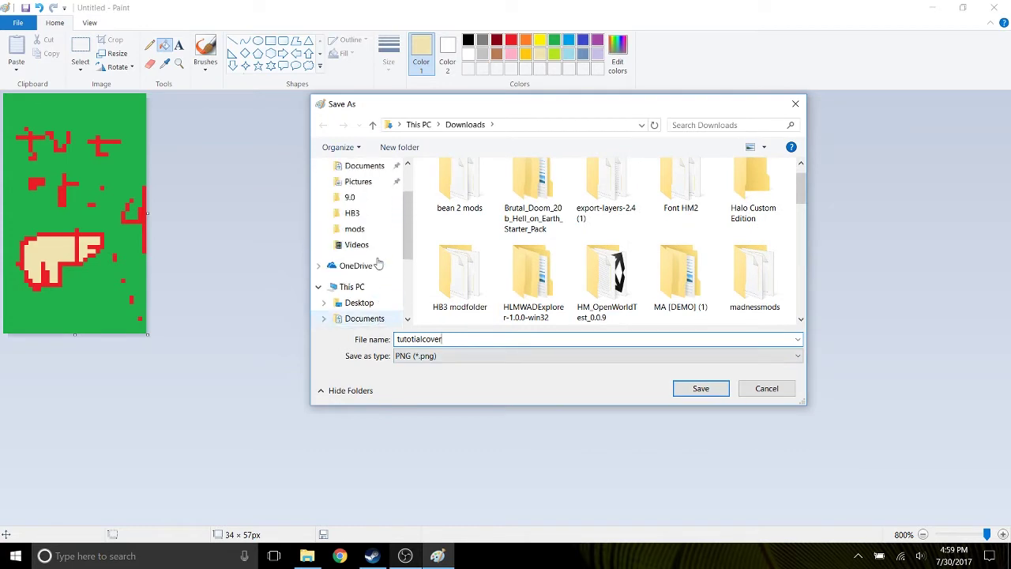
pyautogui.click(380, 242)
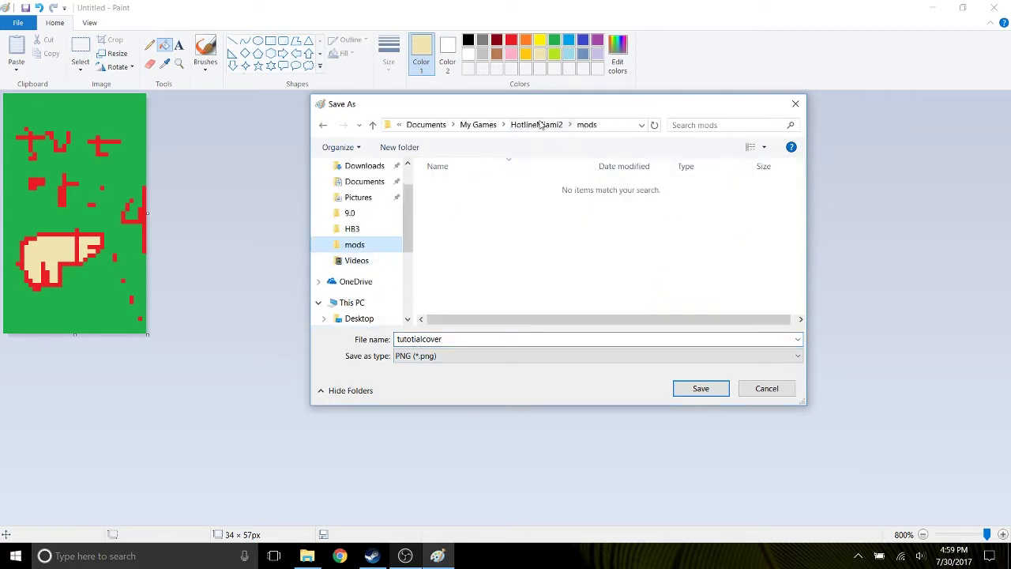
pyautogui.click(541, 124)
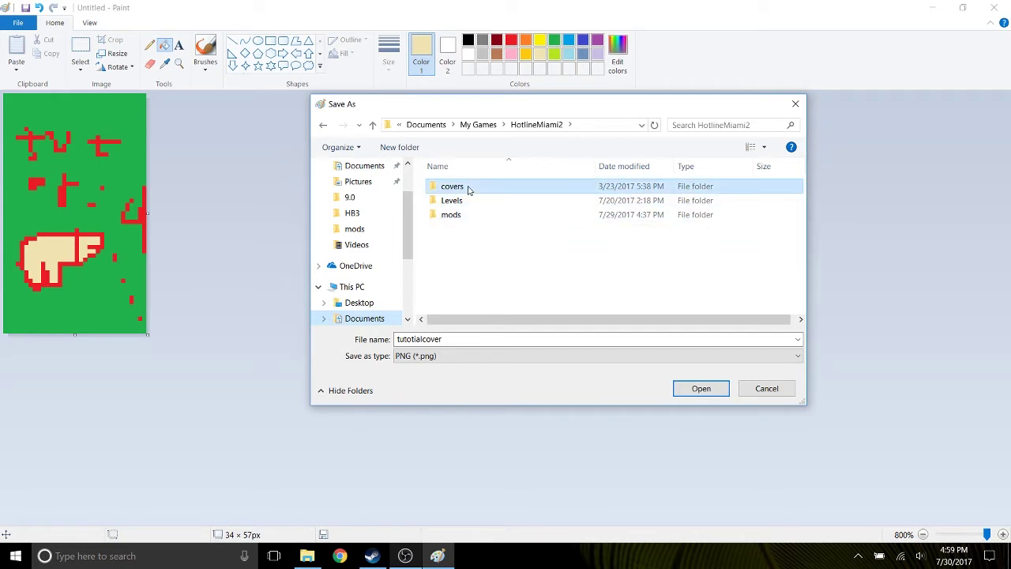
pyautogui.doubleClick(465, 188)
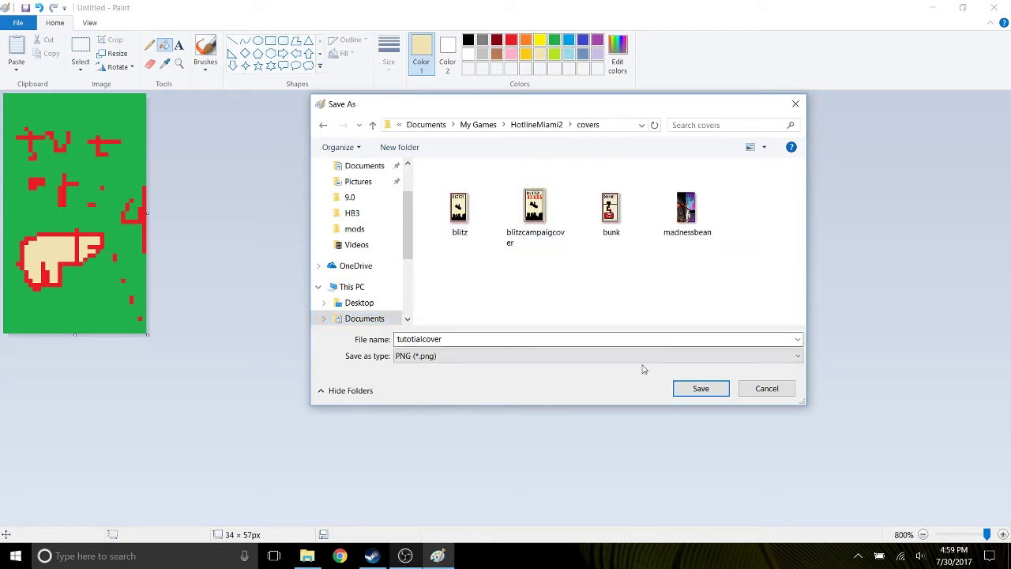
pyautogui.click(694, 388)
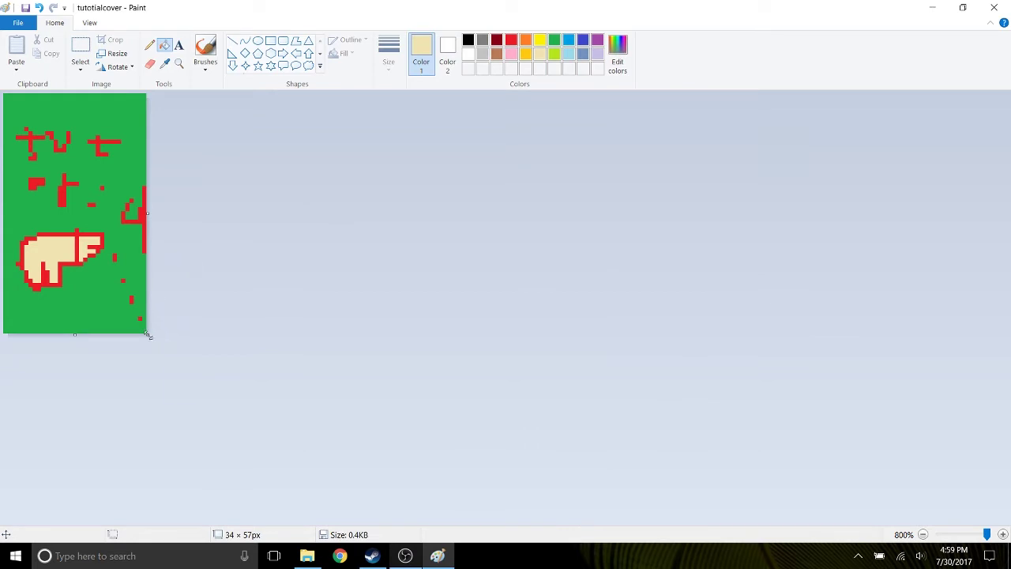
# Resize the cover image to 41 pixels wide and 65 pixels high without maintaining the aspect ratio.
pyautogui.click(113, 53)
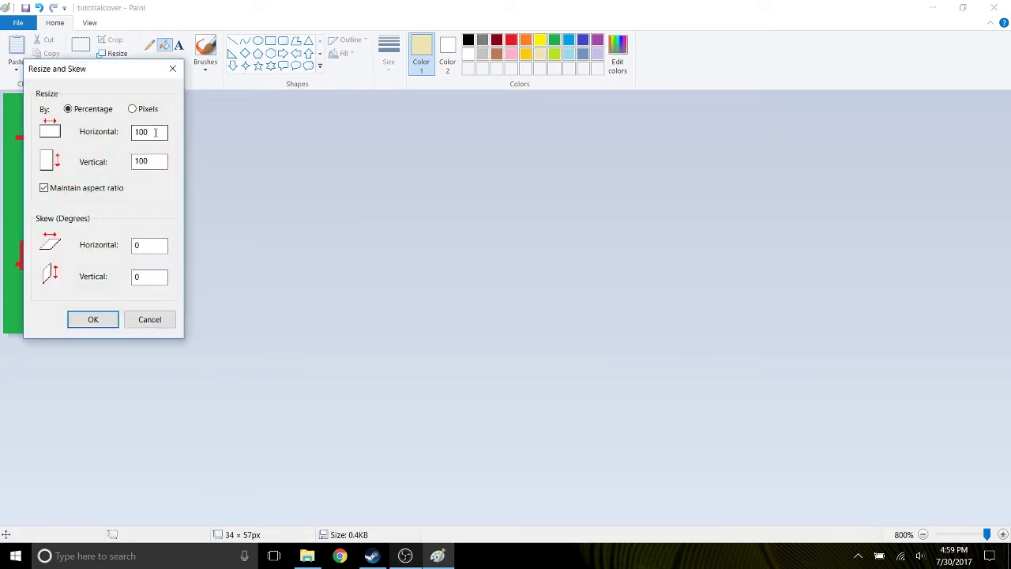
pyautogui.click(132, 109)
pyautogui.moveTo(143, 132); pyautogui.dragTo(93, 135)
pyautogui.write('41')
pyautogui.click(43, 188)
pyautogui.moveTo(156, 161); pyautogui.dragTo(123, 156)
pyautogui.write('65')
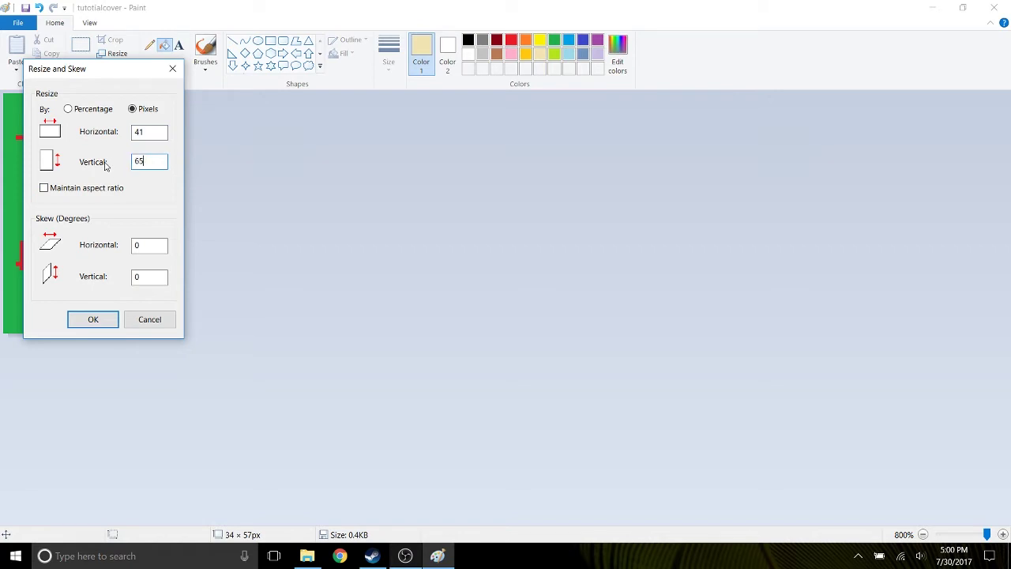
pyautogui.click(108, 322)
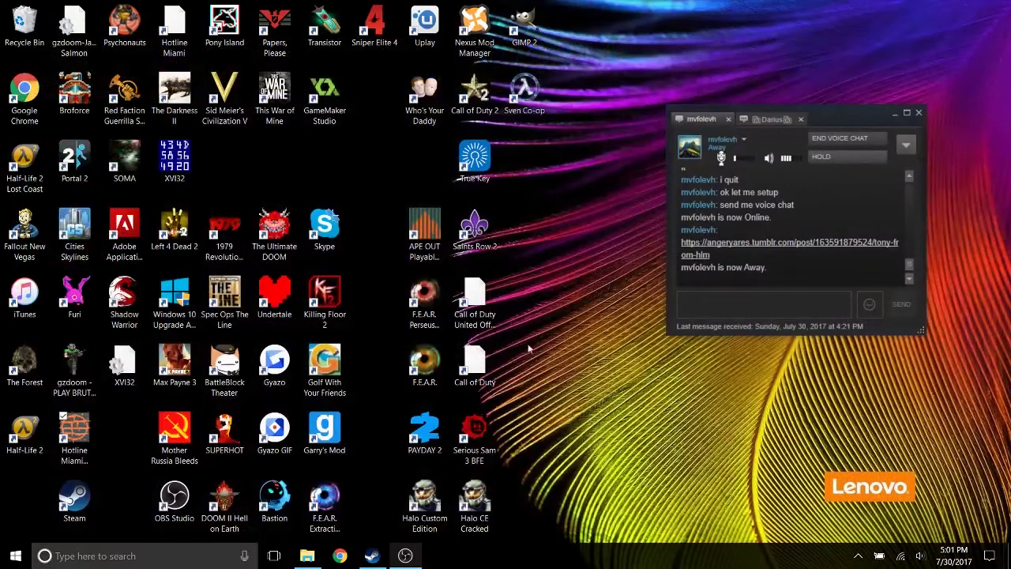
# Launch Hotline Miami 2 and open the single level EDITOR 1 for editing in its level editor.
pyautogui.doubleClick(71, 431)
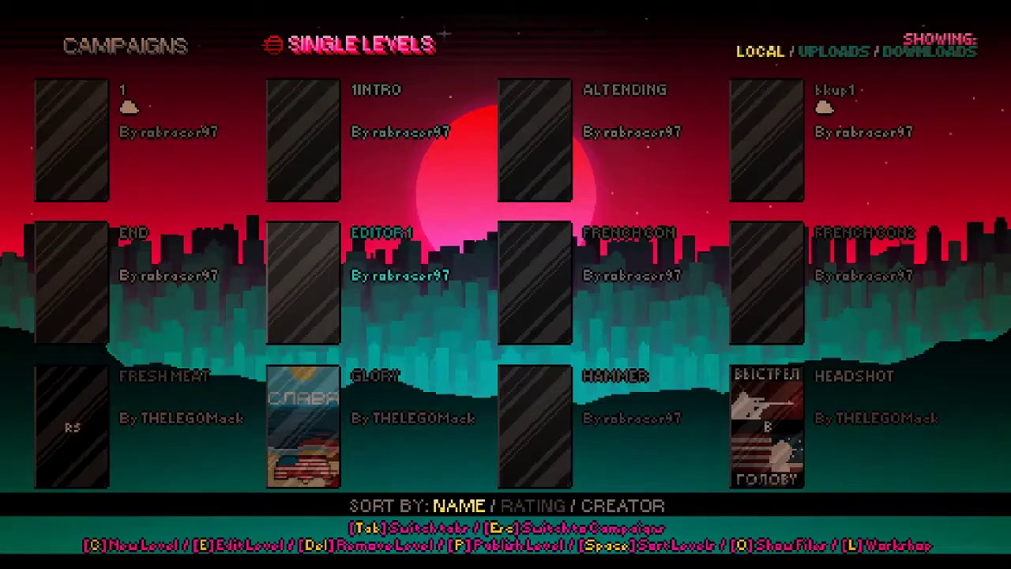
pyautogui.press('Return')
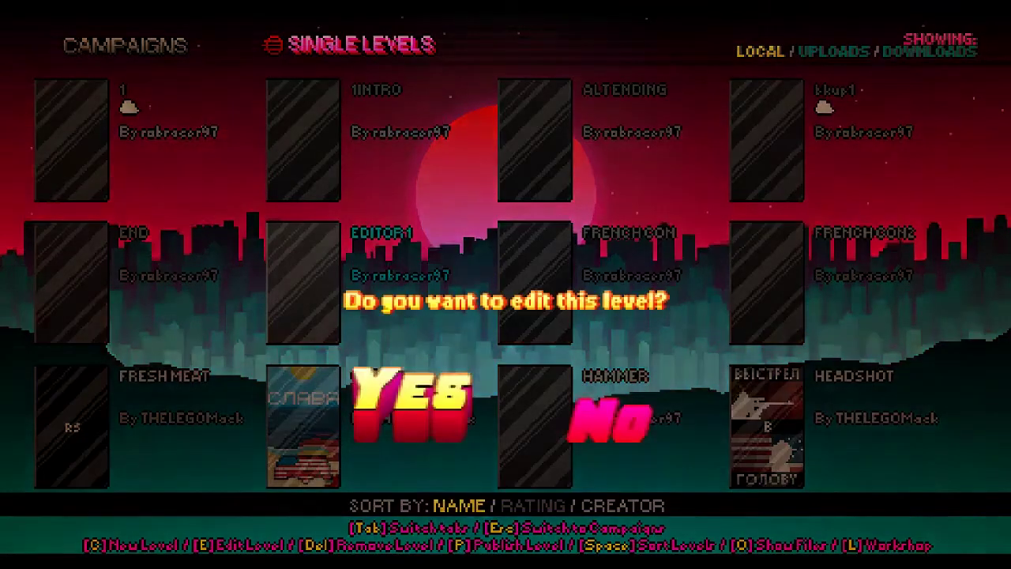
pyautogui.press('Return')
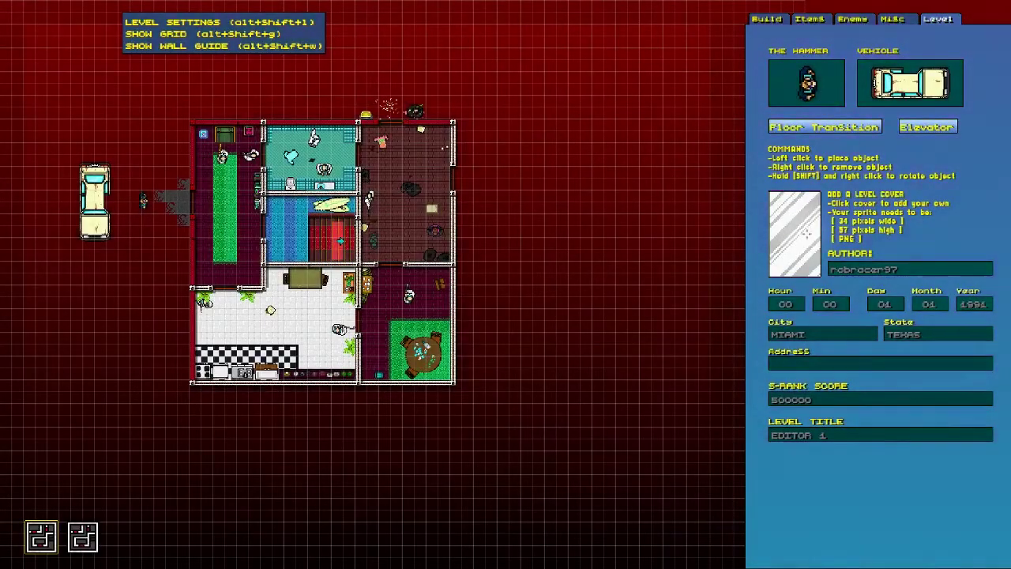
# Set the green hand drawing as the cover of level EDITOR 1 and save the level.
pyautogui.click(794, 229)
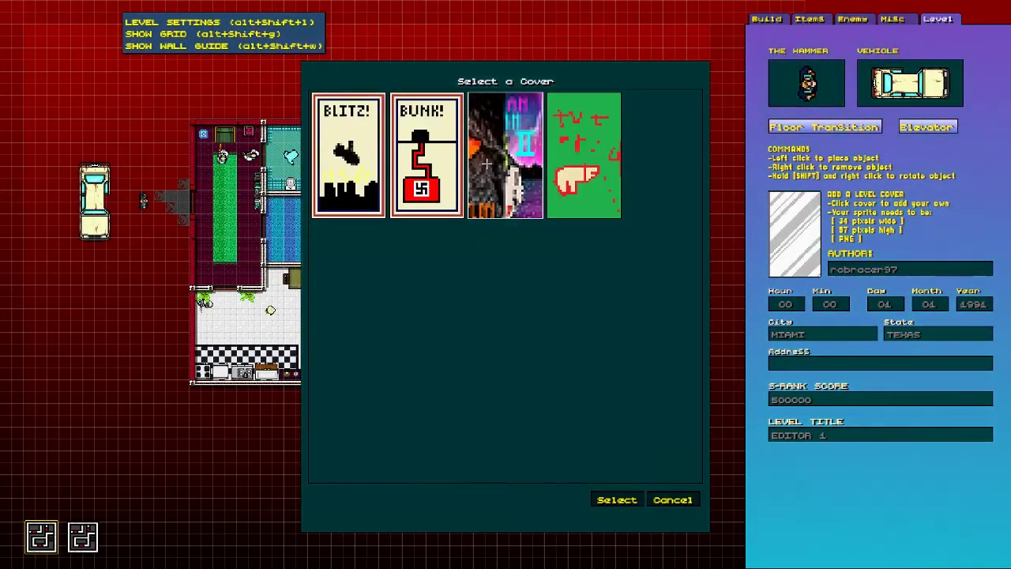
pyautogui.click(617, 500)
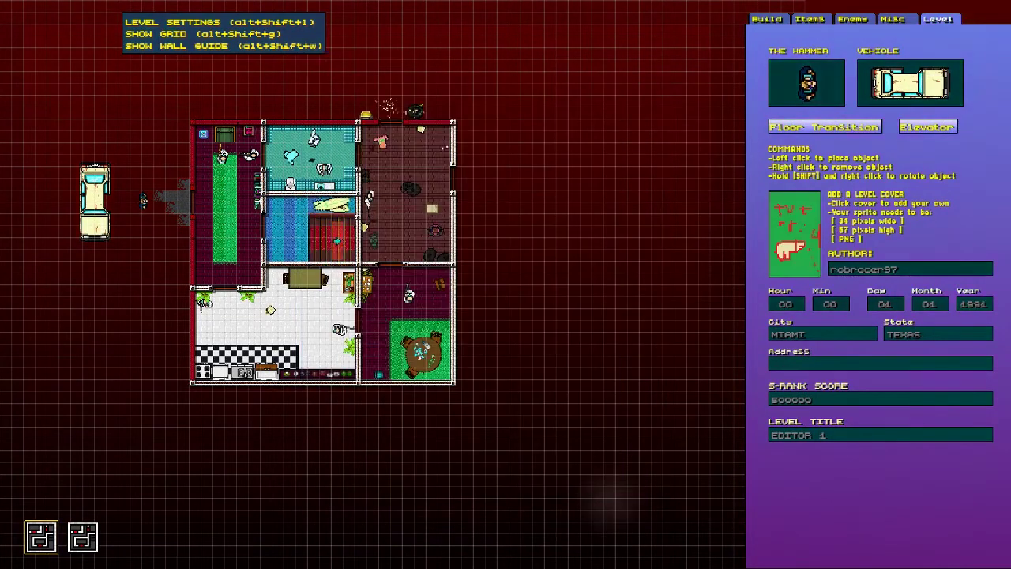
pyautogui.click(24, 5)
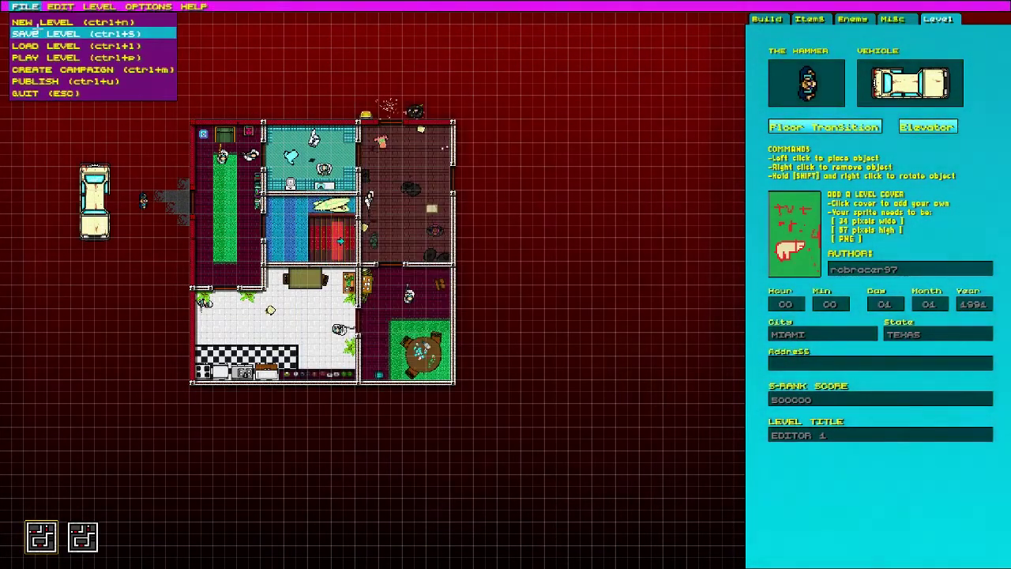
pyautogui.click(47, 32)
pyautogui.click(429, 315)
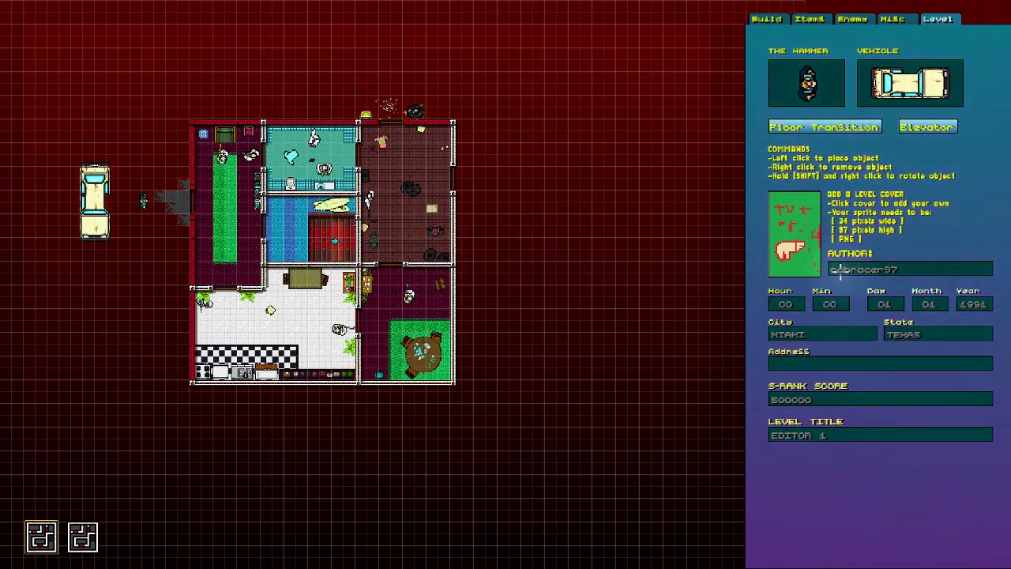
# Quit the level editor and return to the game's main menu.
pyautogui.press('d')
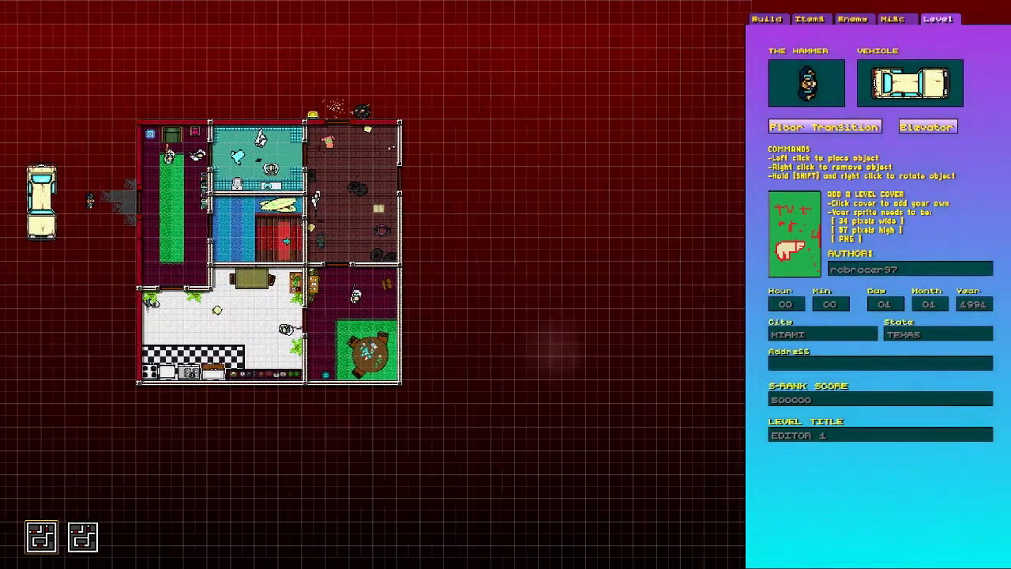
pyautogui.press('a')
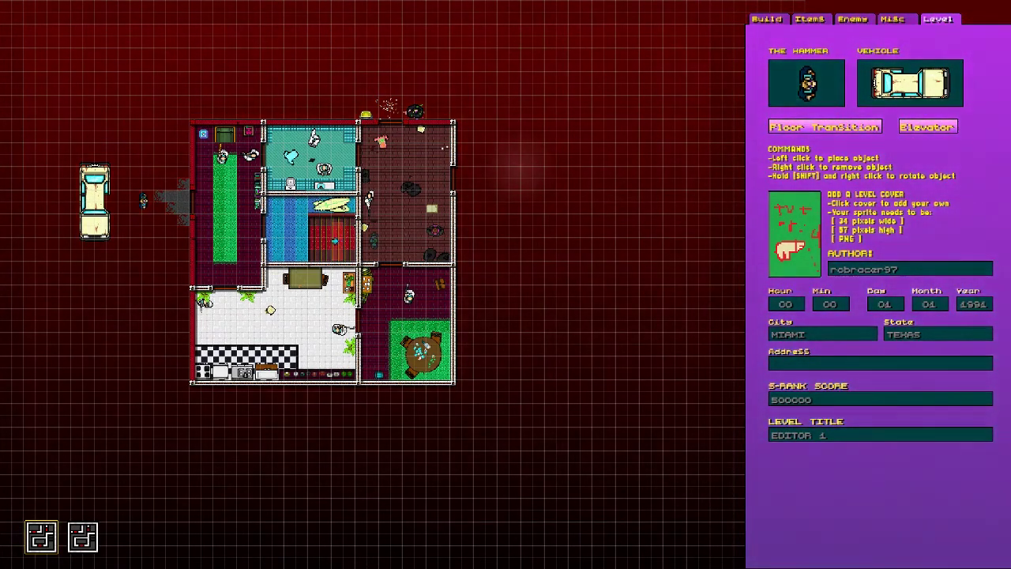
pyautogui.moveTo(24, 8)
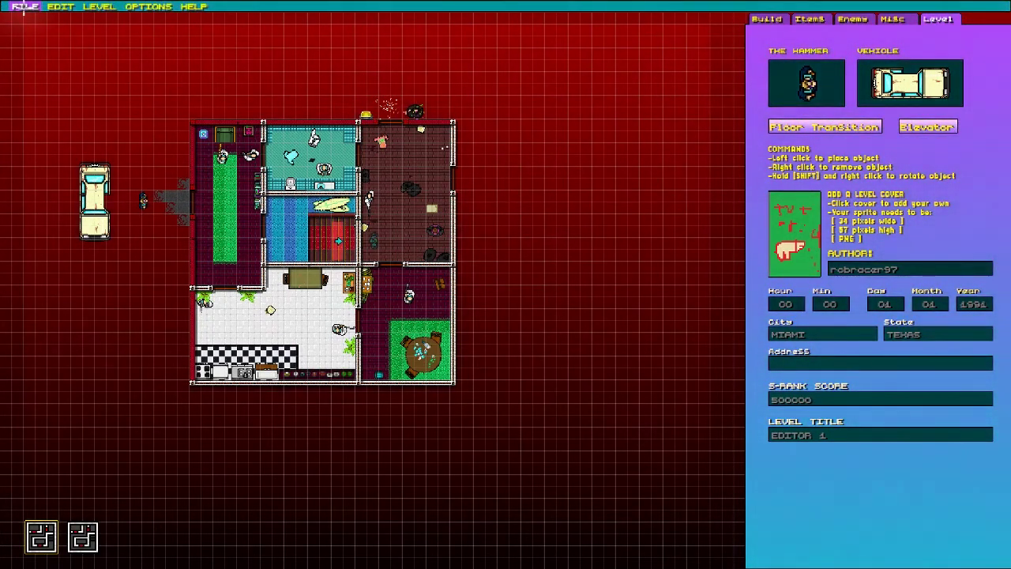
pyautogui.click(24, 8)
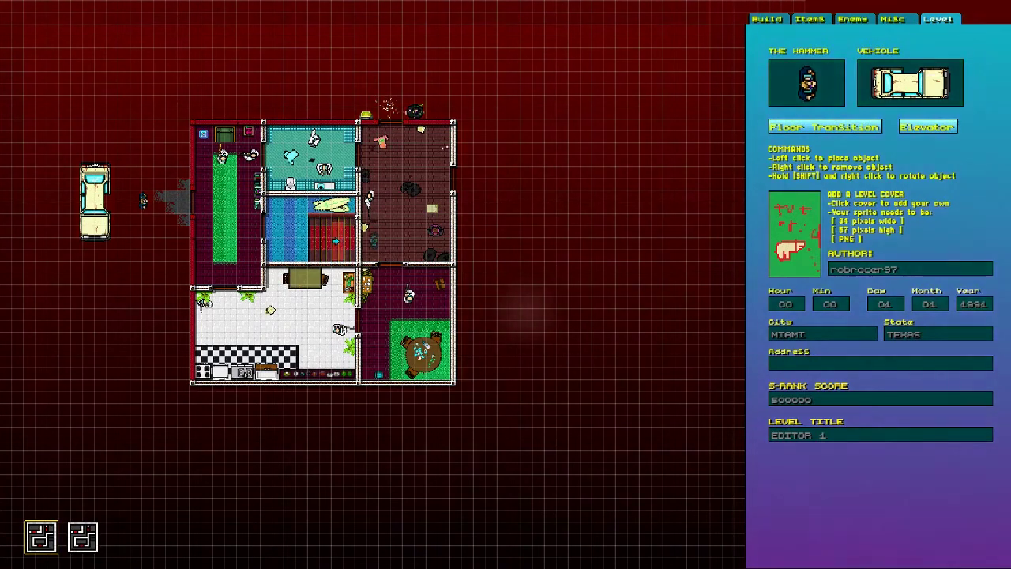
pyautogui.click(445, 304)
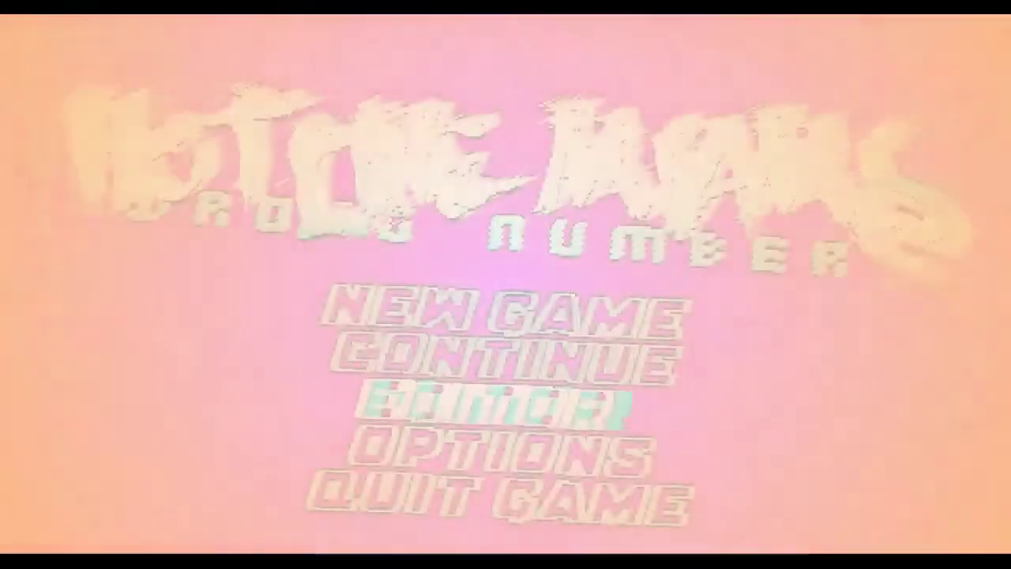
# Open the local campaign EDITOR TUTORI for editing from the editor's campaign list.
pyautogui.press('Return')
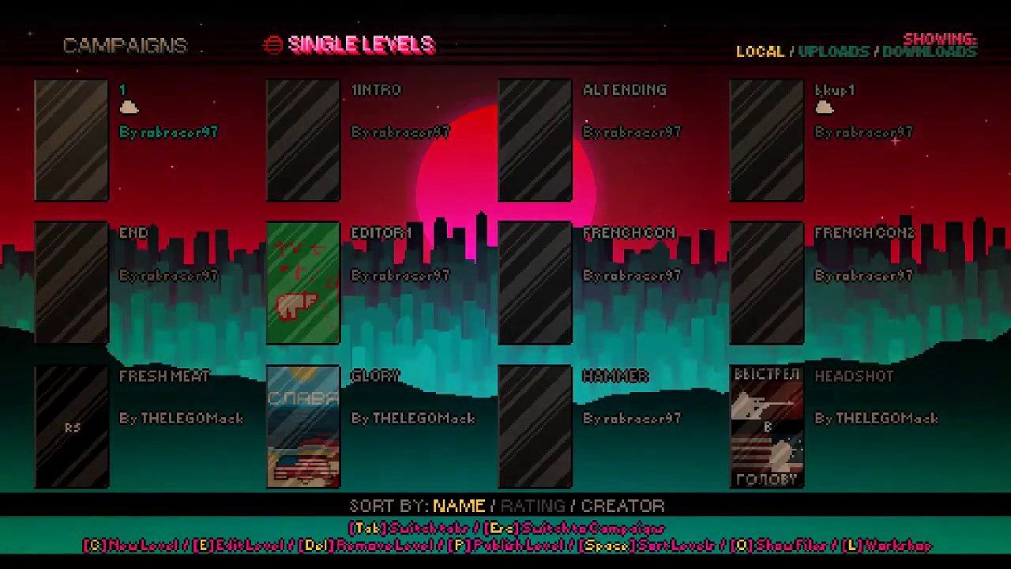
pyautogui.press('Escape')
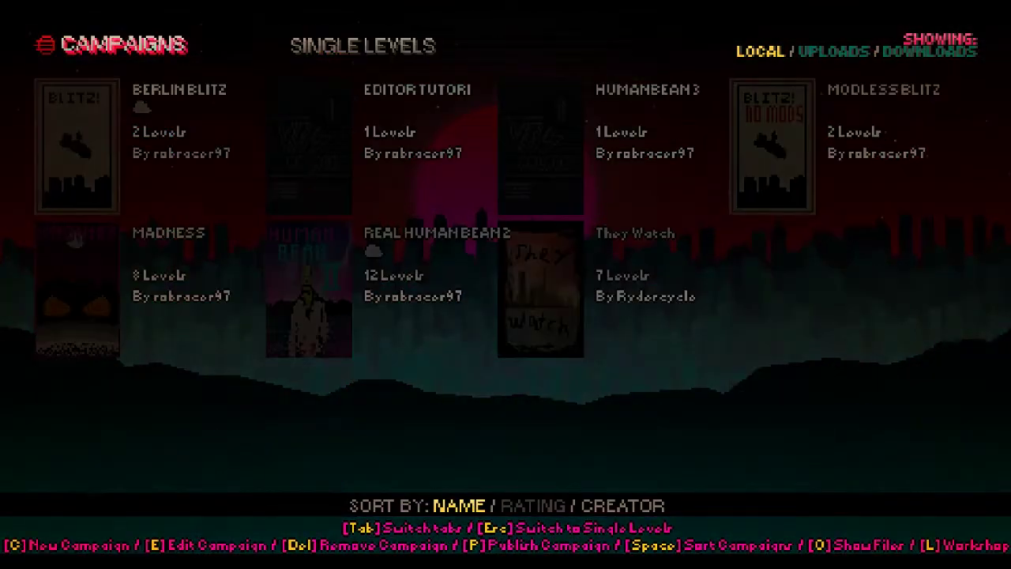
pyautogui.press('Right')
pyautogui.press('e')
pyautogui.press('Return')
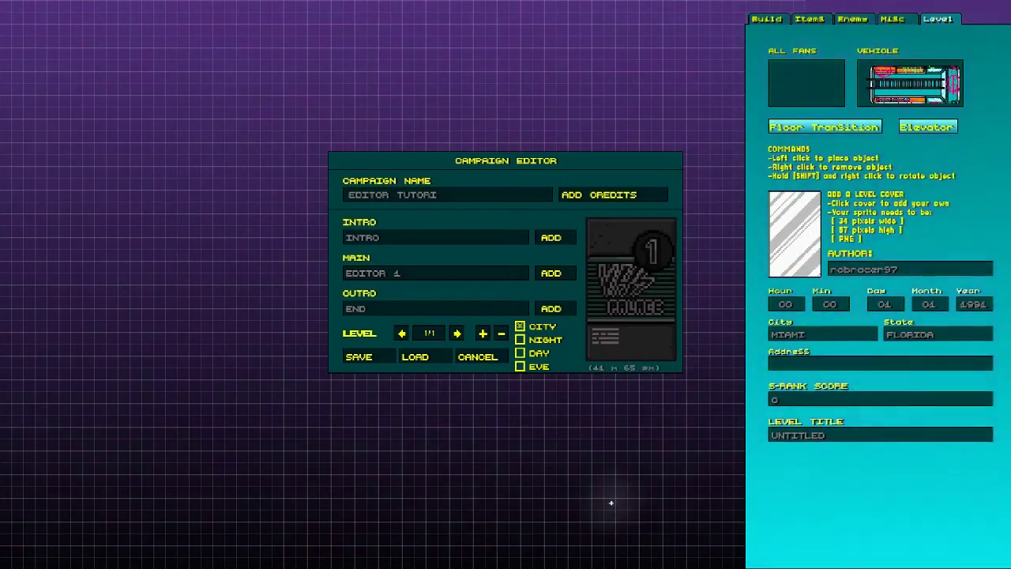
# Reassign EDITOR 1 as the campaign's main level and set the yellow hand drawing as the campaign cover.
pyautogui.click(550, 273)
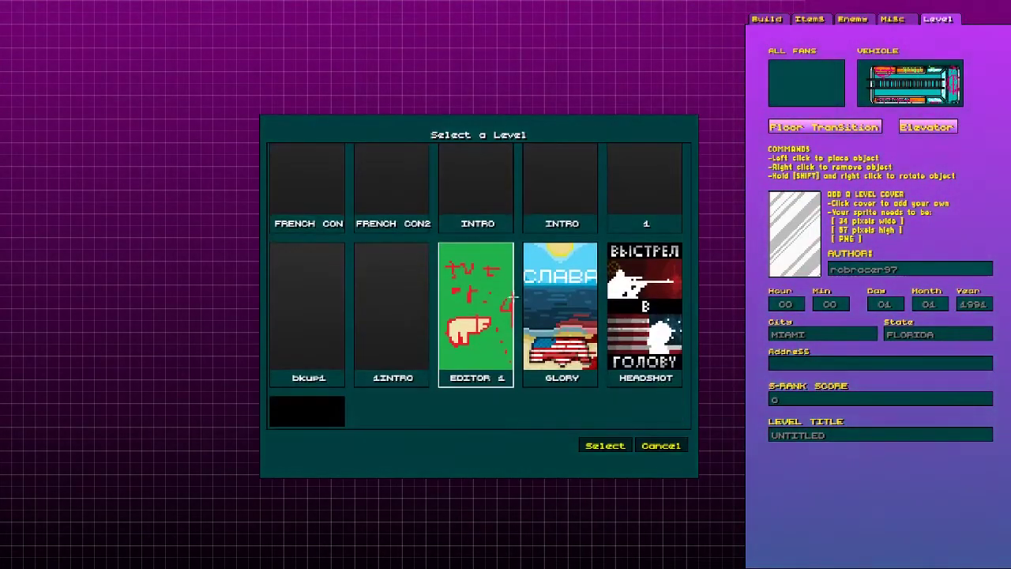
pyautogui.click(603, 447)
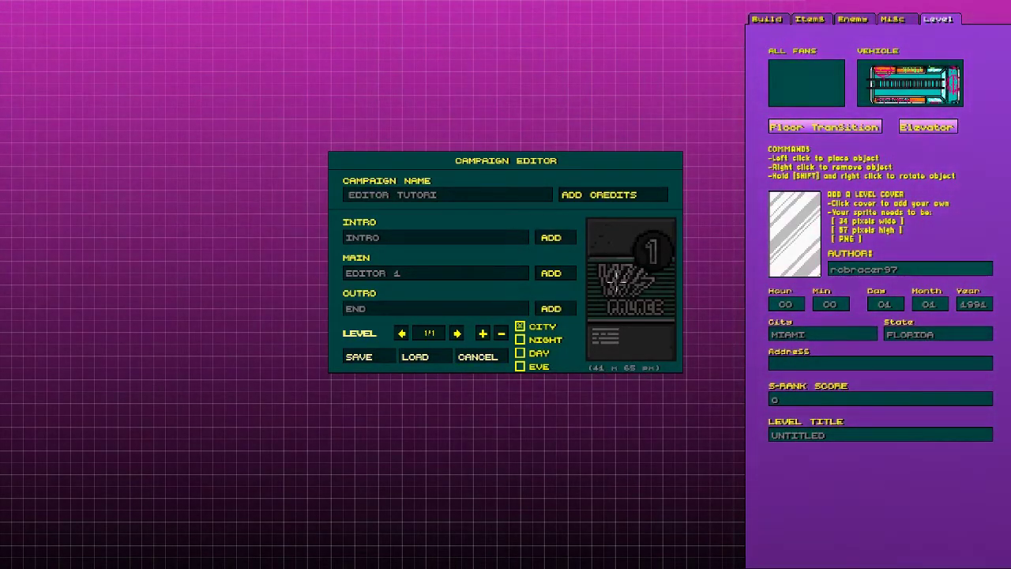
pyautogui.click(617, 280)
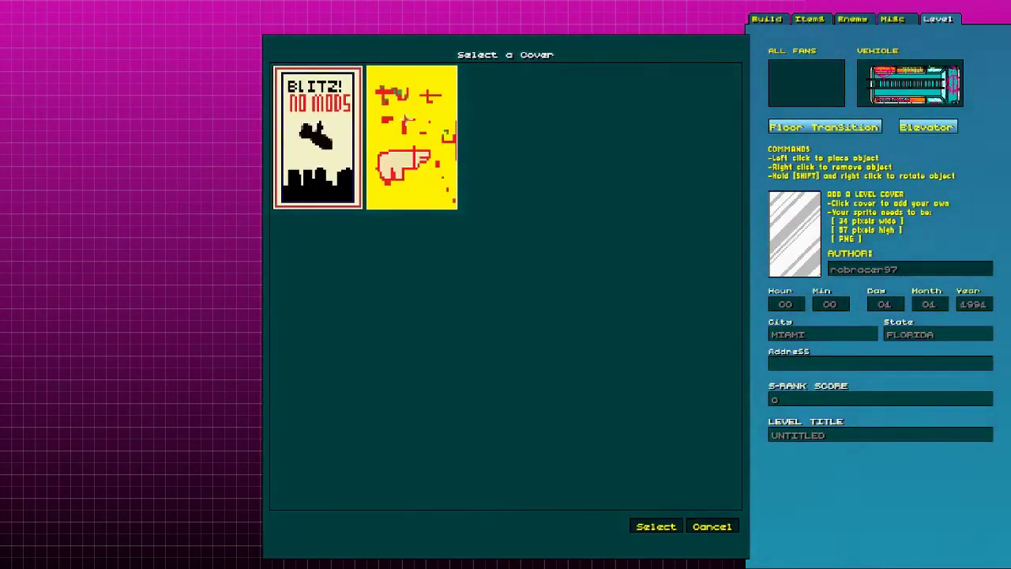
pyautogui.click(656, 527)
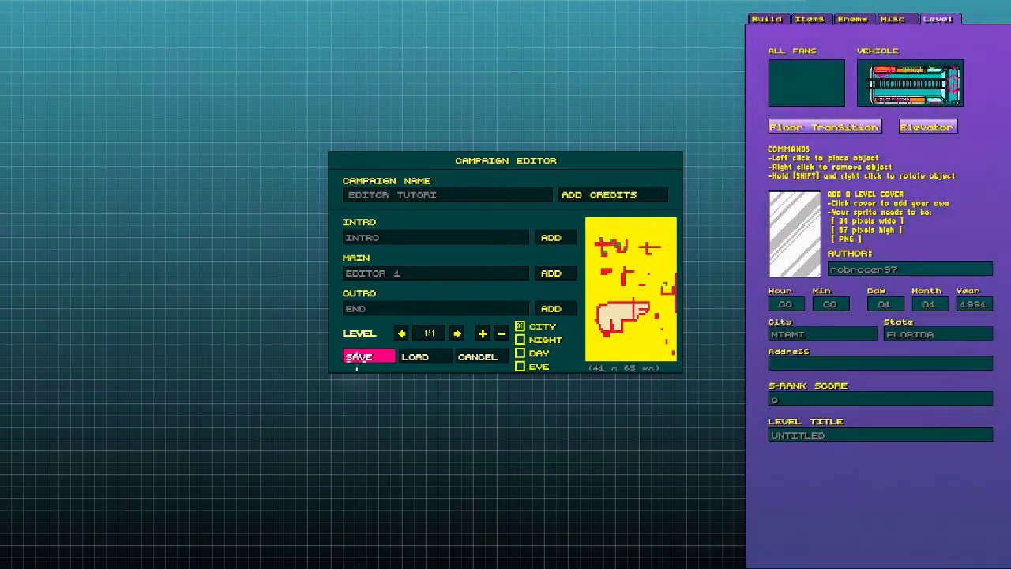
# Save the campaign over the existing EDITOR TUTORI and leave the campaign editor.
pyautogui.click(357, 360)
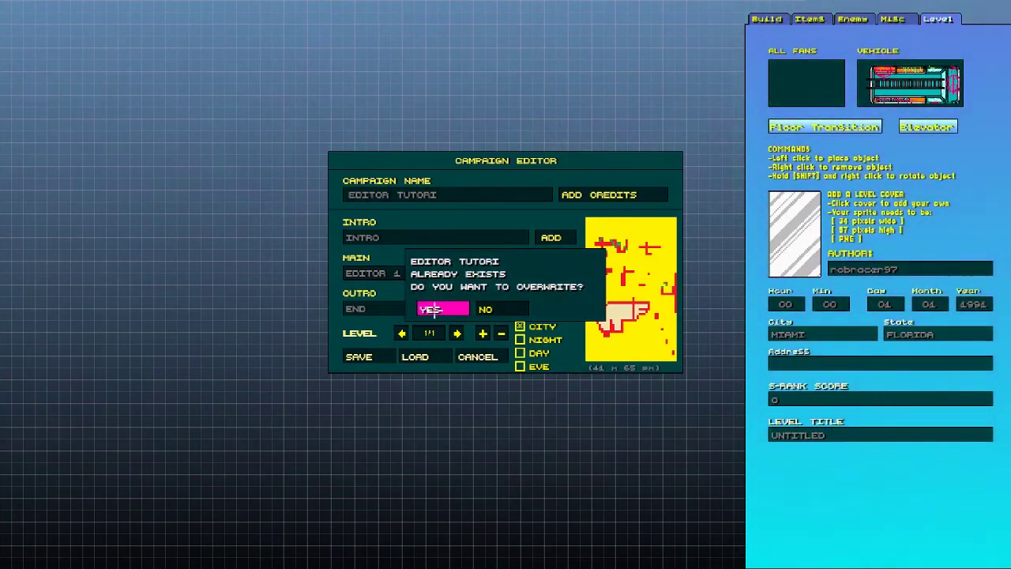
pyautogui.click(437, 308)
pyautogui.press('Escape')
pyautogui.click(436, 309)
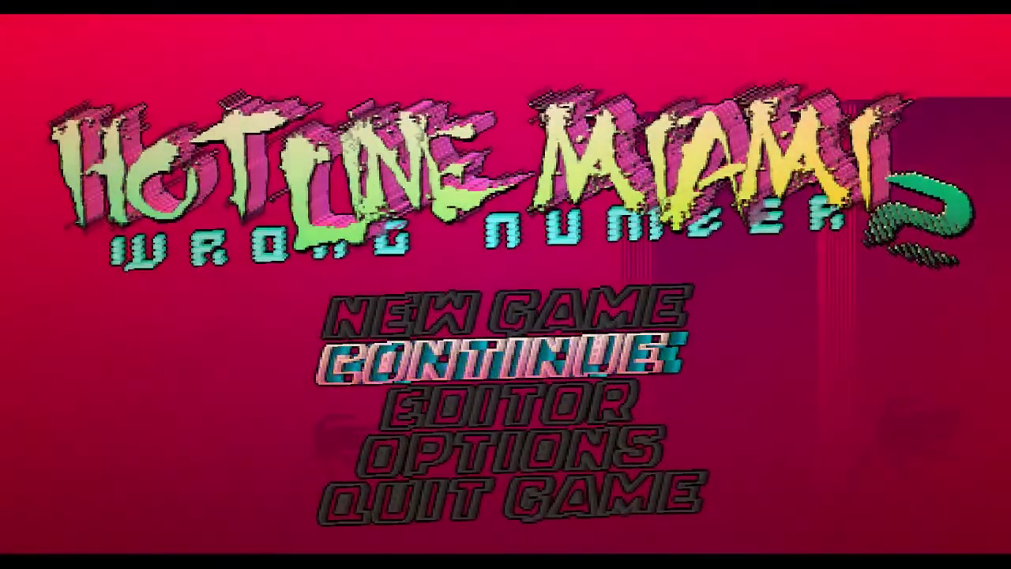
# Quit Hotline Miami 2 from its main menu.
pyautogui.press('Down')
pyautogui.press('Down')
pyautogui.press('Down')
pyautogui.press('Return')
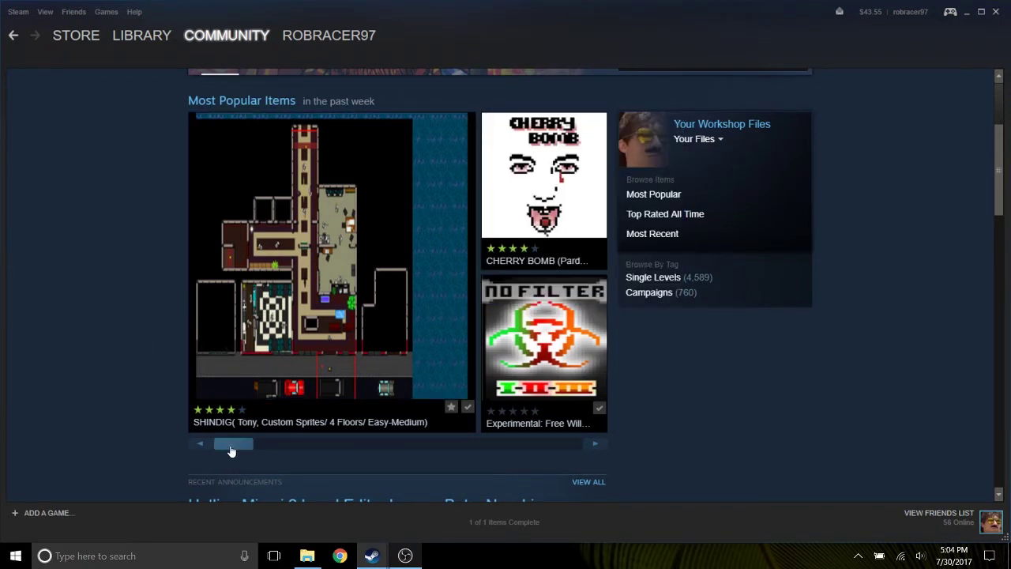
# In the Steam Workshop, view the popular campaign Реальная человеческая фасоль and return to the game's Workshop page.
pyautogui.moveTo(283, 210)
pyautogui.moveTo(226, 445); pyautogui.dragTo(492, 428)
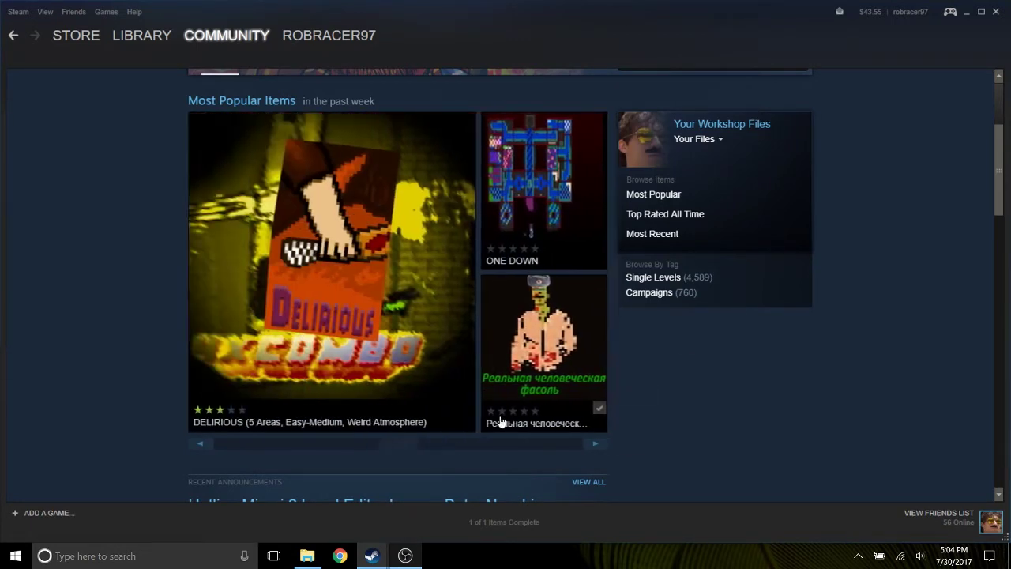
pyautogui.click(492, 428)
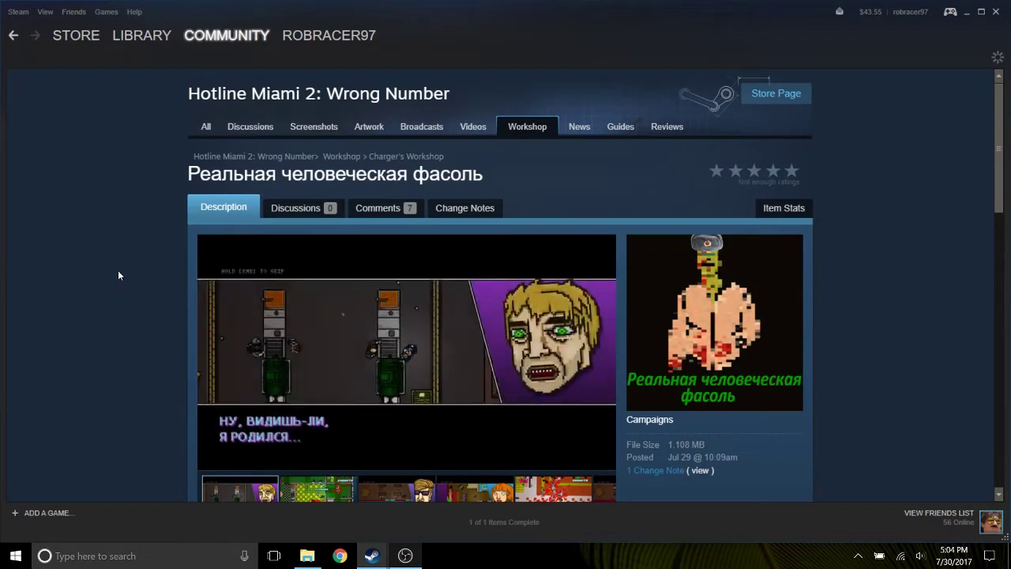
pyautogui.scroll(-2, 118, 270)
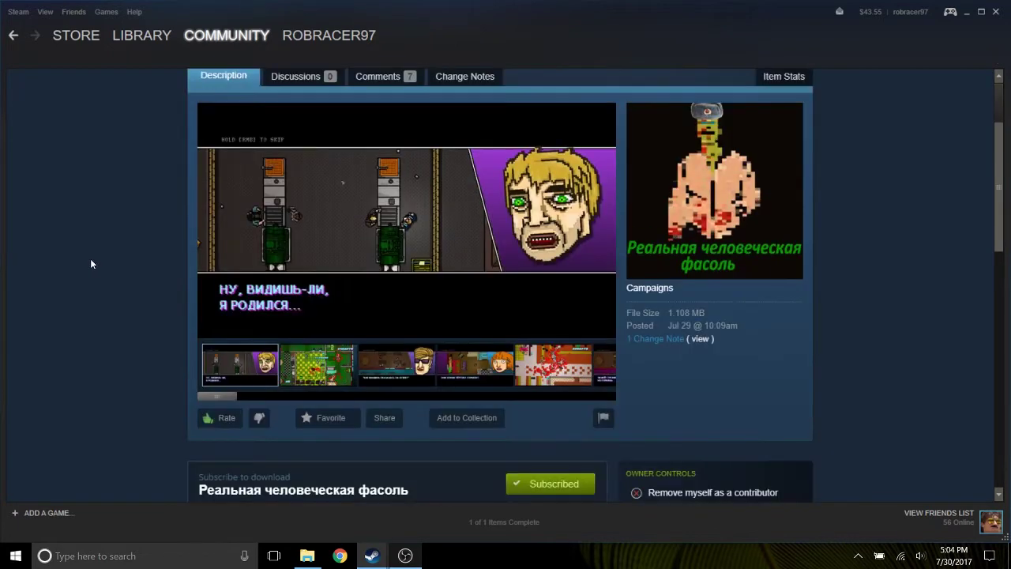
pyautogui.click(12, 38)
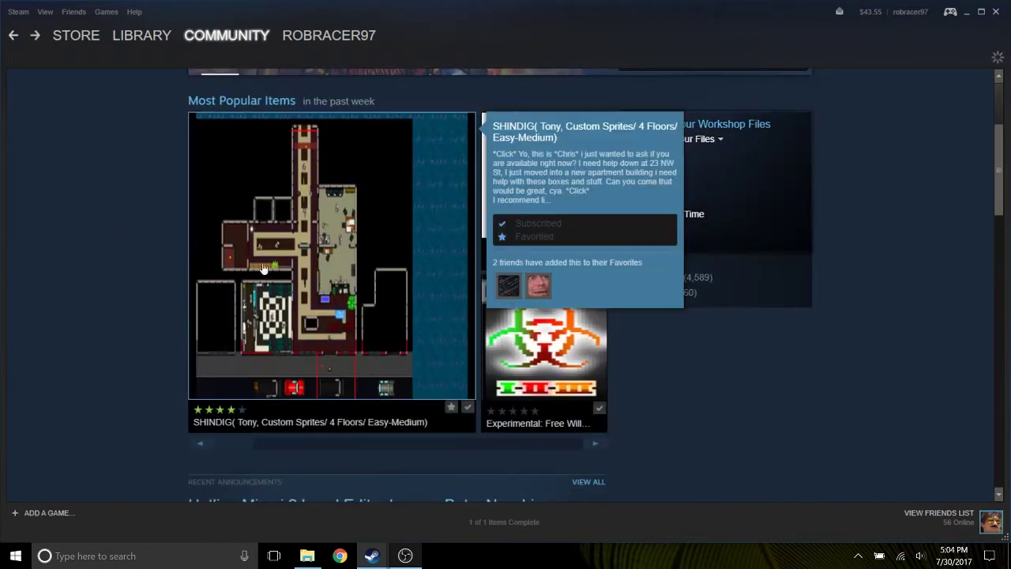
# Look through the rest of the Workshop's most popular items of the past week.
pyautogui.moveTo(228, 447); pyautogui.dragTo(596, 444)
pyautogui.scroll(-10, 589, 435)
pyautogui.scroll(10, 572, 446)
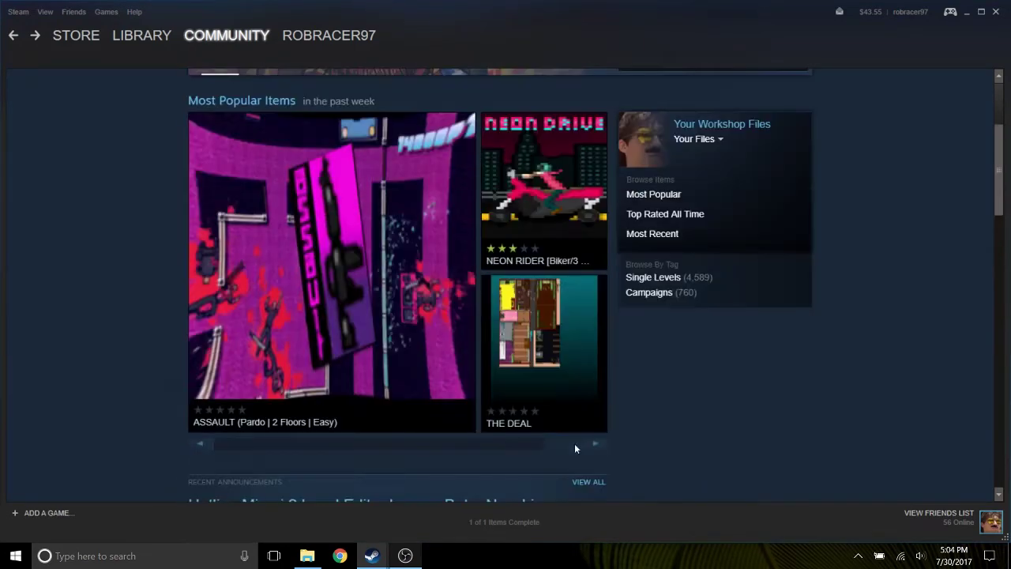
pyautogui.click(594, 444)
pyautogui.tripleClick(594, 444)
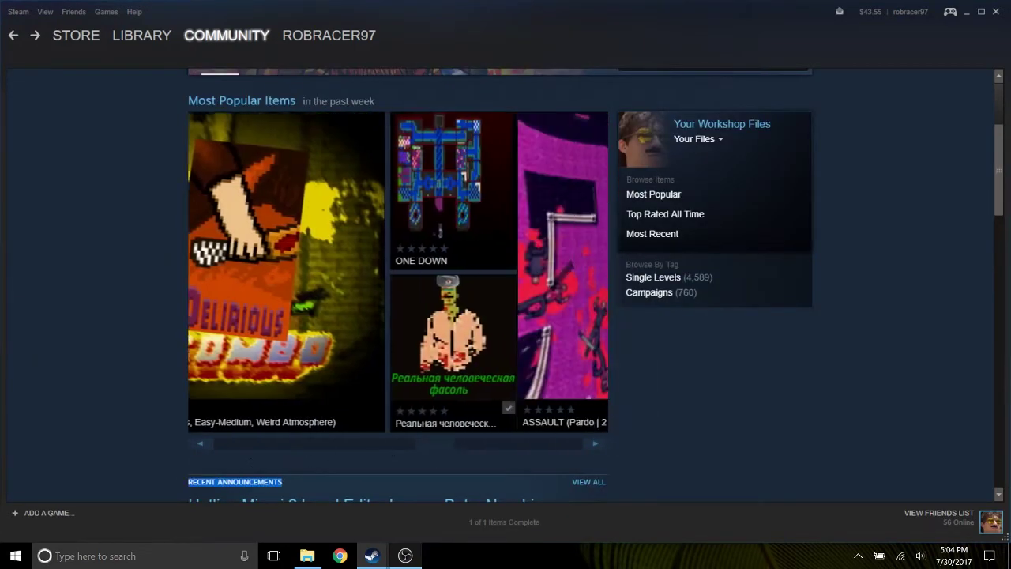
# Examine the Workshop's most recent items, including the full list of all items.
pyautogui.scroll(-5, 627, 474)
pyautogui.scroll(-5, 627, 473)
pyautogui.click(365, 140)
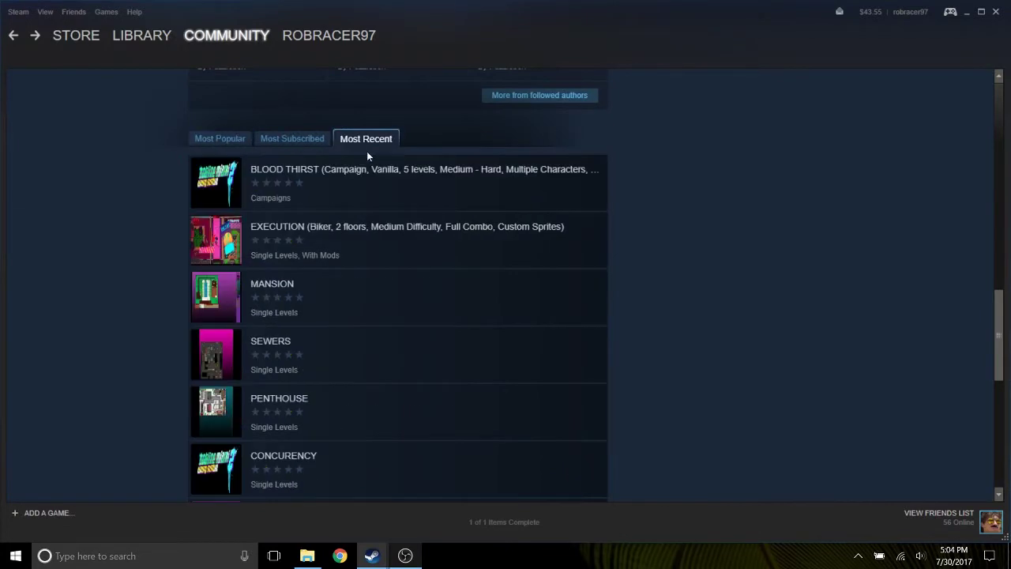
pyautogui.scroll(-3, 365, 158)
pyautogui.scroll(-1, 413, 289)
pyautogui.scroll(4, 387, 298)
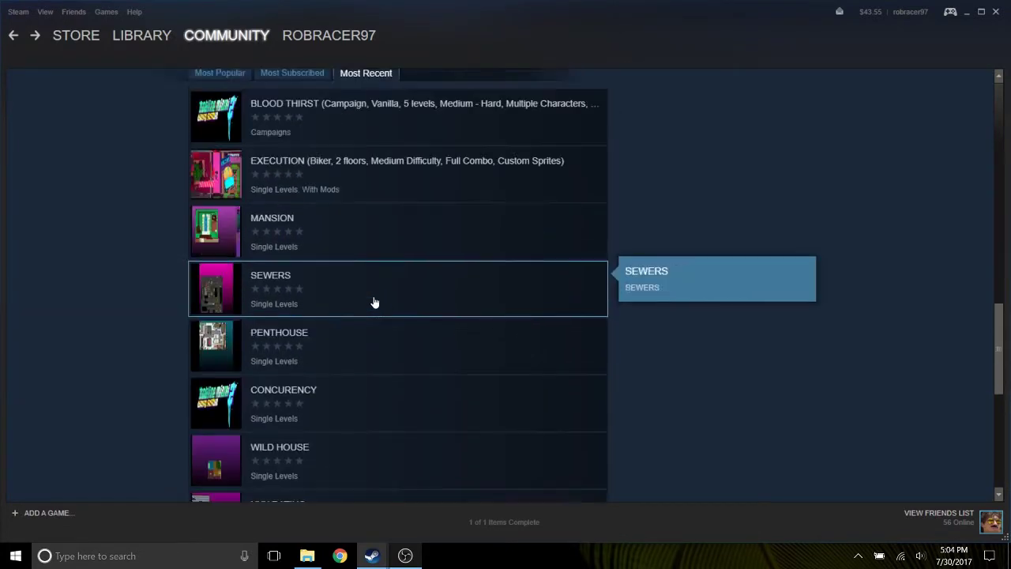
pyautogui.scroll(-3, 173, 326)
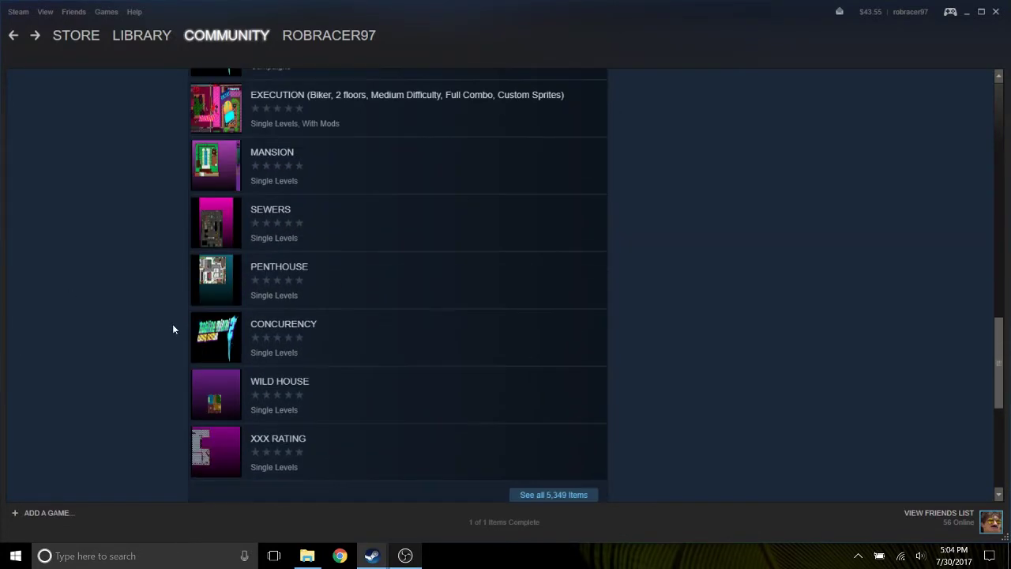
pyautogui.click(553, 429)
pyautogui.scroll(-5, 354, 405)
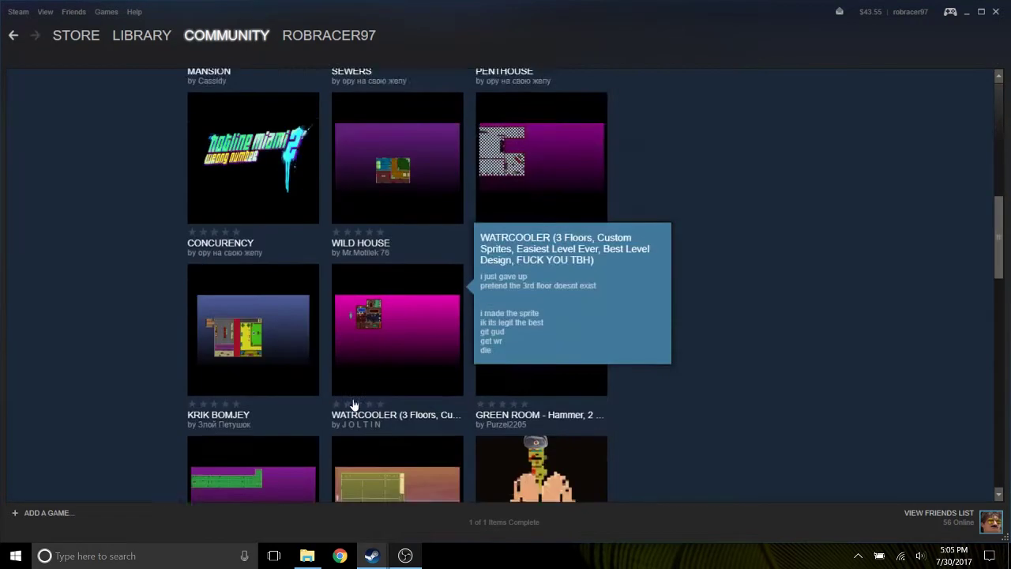
# Look through the rest of the first page of the Hotline Miami 2 Workshop's most recent items.
pyautogui.scroll(-15, 354, 406)
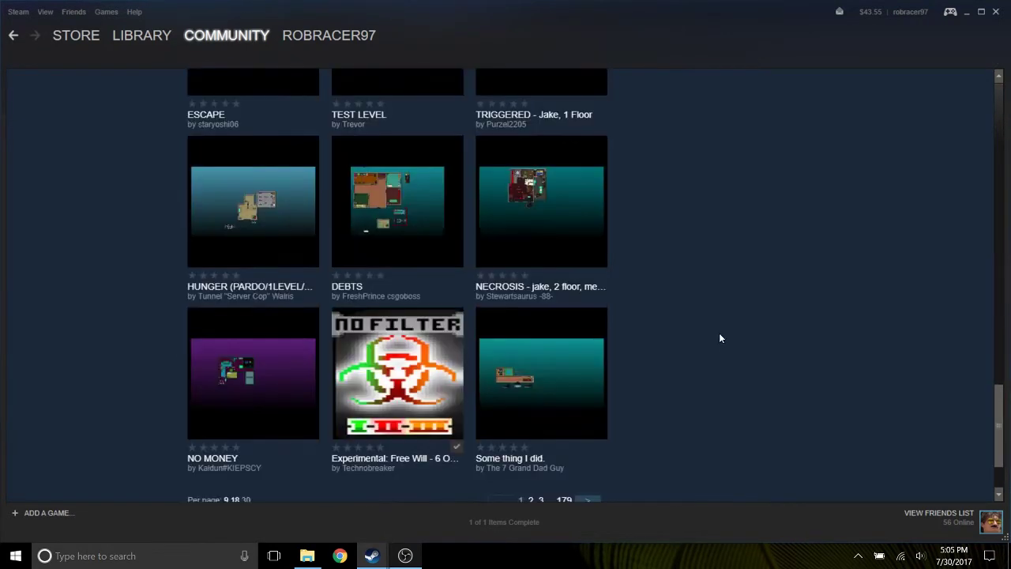
pyautogui.scroll(-2, 717, 337)
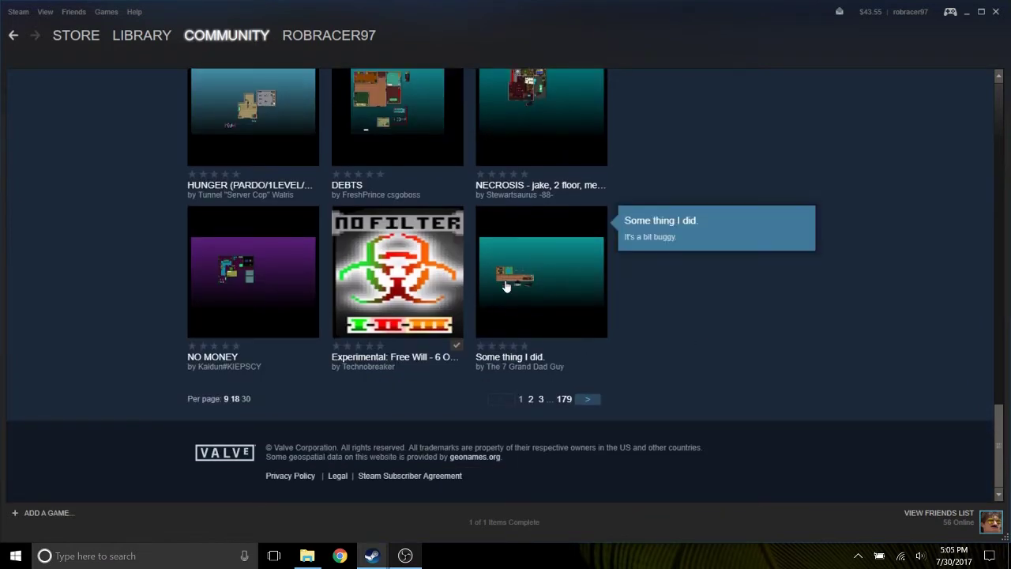
pyautogui.scroll(12, 662, 365)
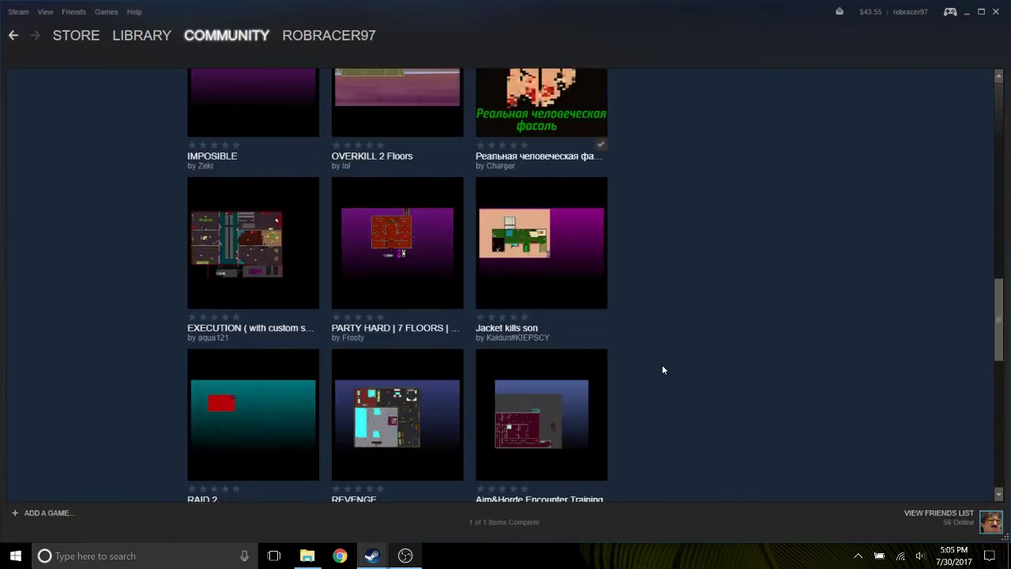
pyautogui.scroll(10, 662, 371)
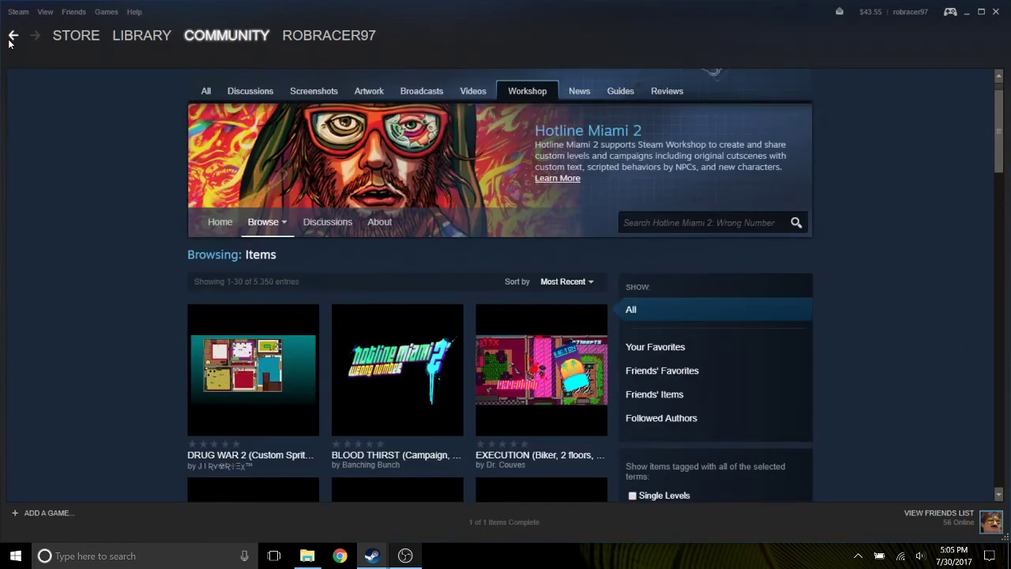
# Return to the game's Workshop page and view the covers of the past week's most popular items.
pyautogui.click(8, 40)
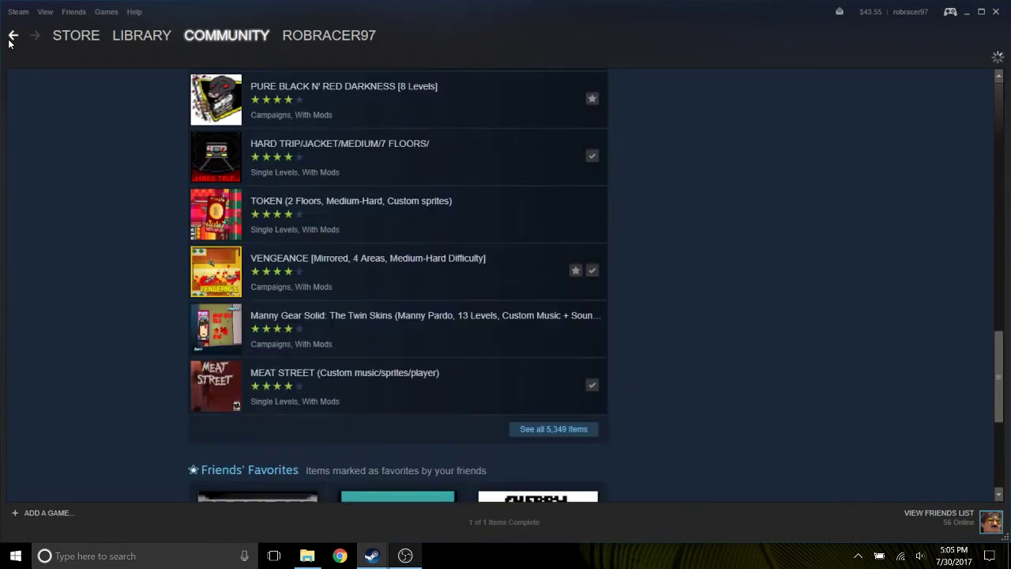
pyautogui.scroll(12, 148, 317)
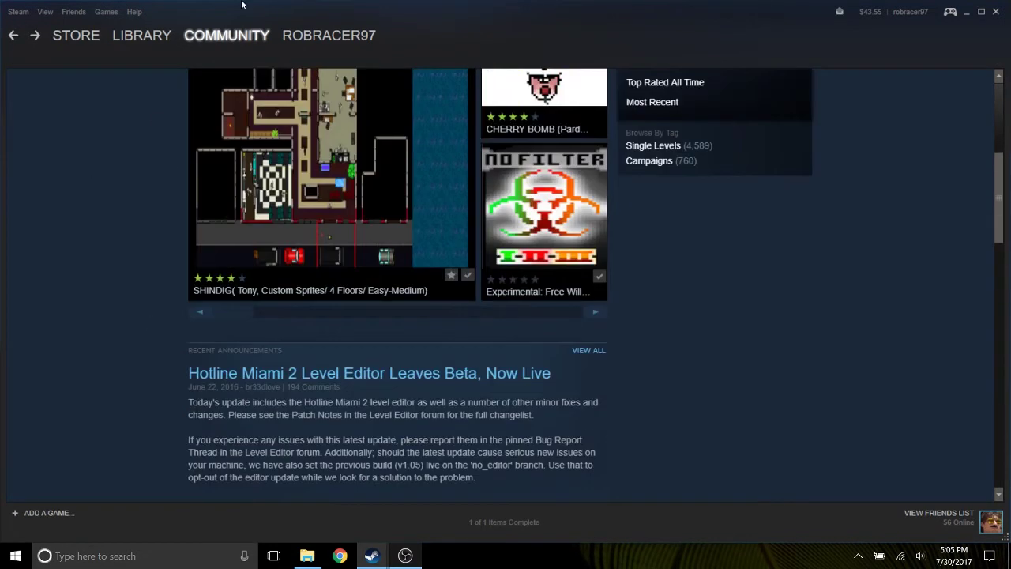
pyautogui.scroll(2, 294, 187)
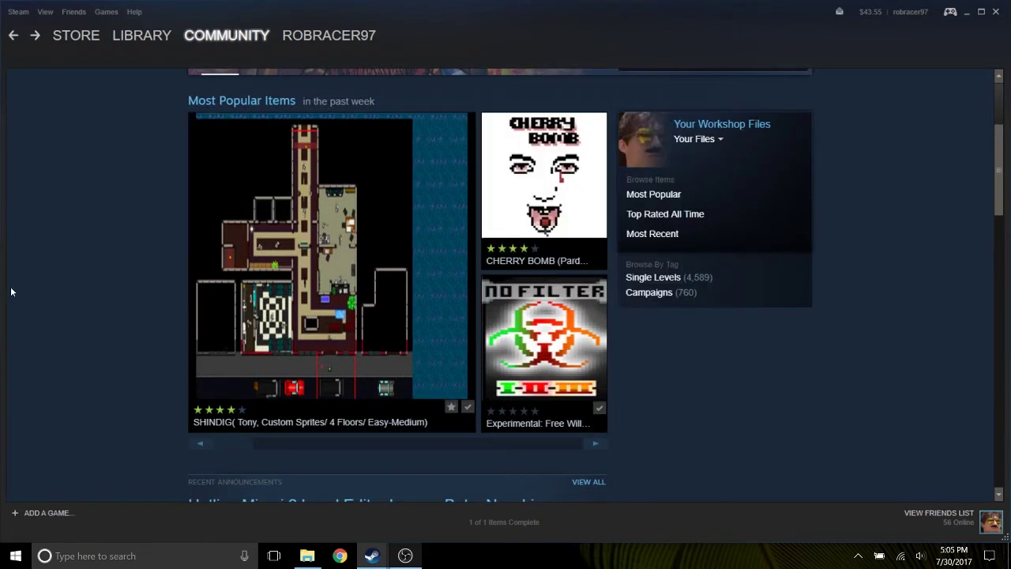
pyautogui.moveTo(304, 290)
pyautogui.scroll(-1, 109, 310)
pyautogui.scroll(1, 110, 310)
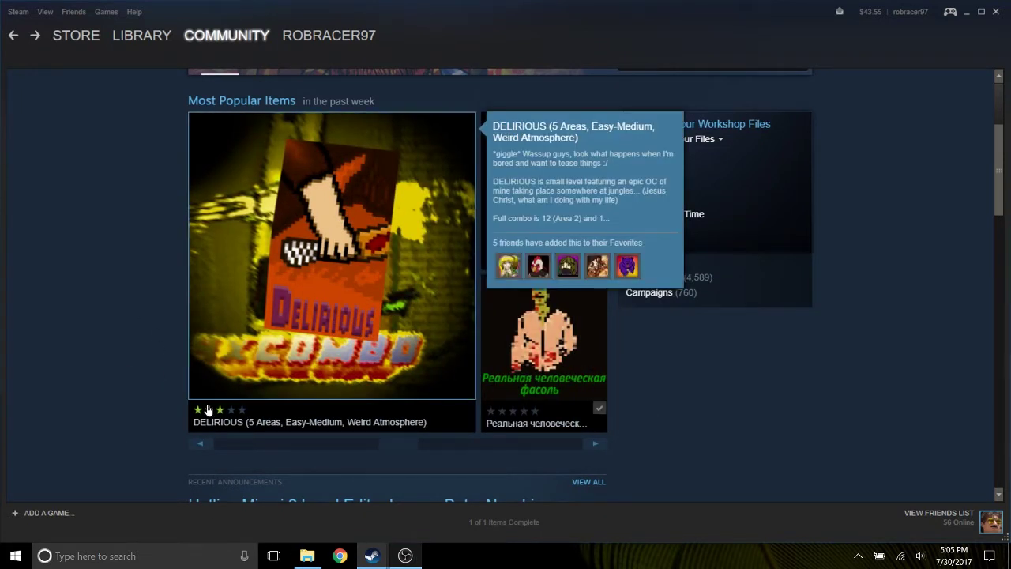
# Launch GIMP 2 from the desktop search and maximize its main window.
pyautogui.click(966, 14)
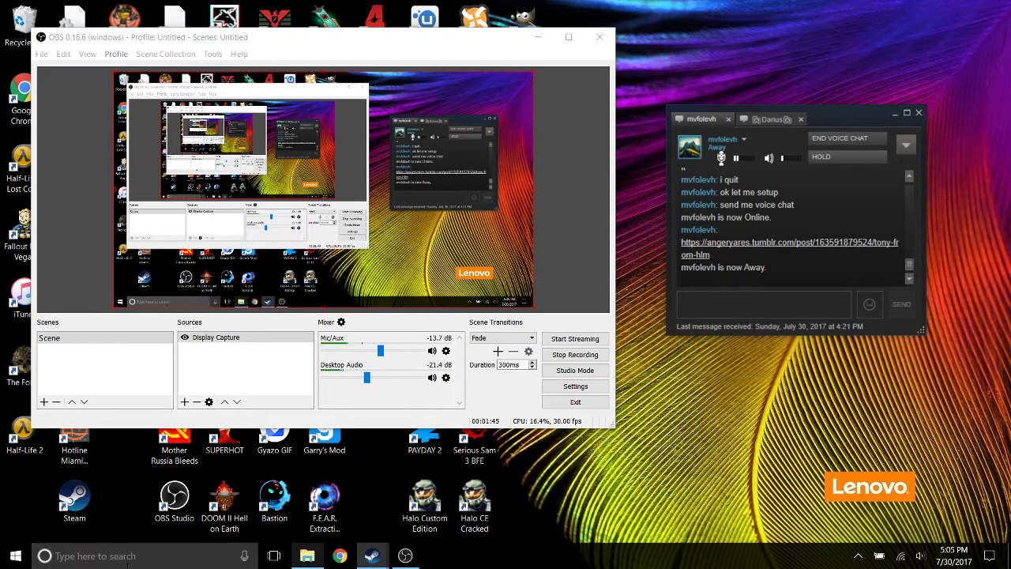
pyautogui.click(127, 558)
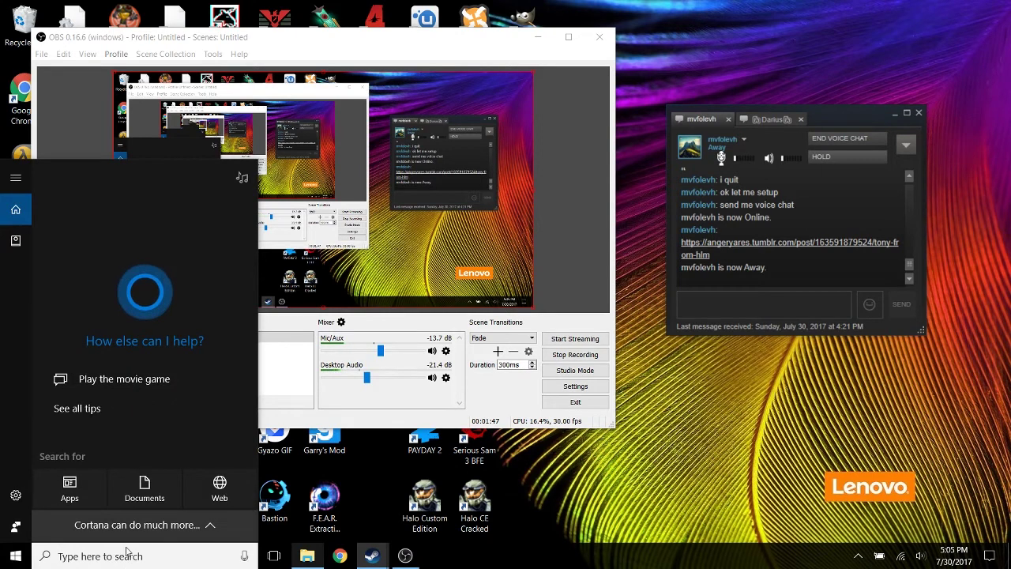
pyautogui.write('gimp')
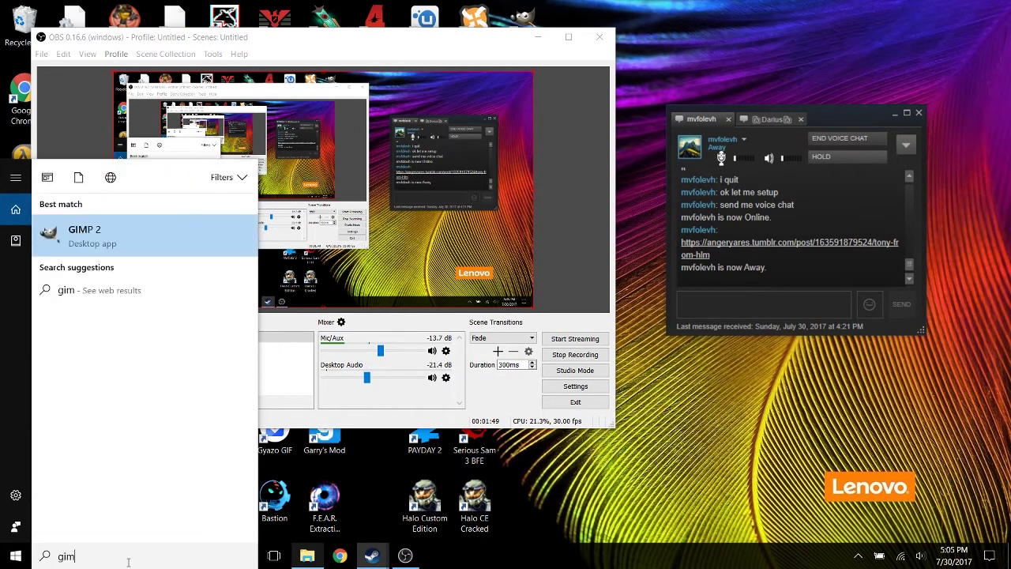
pyautogui.click(79, 251)
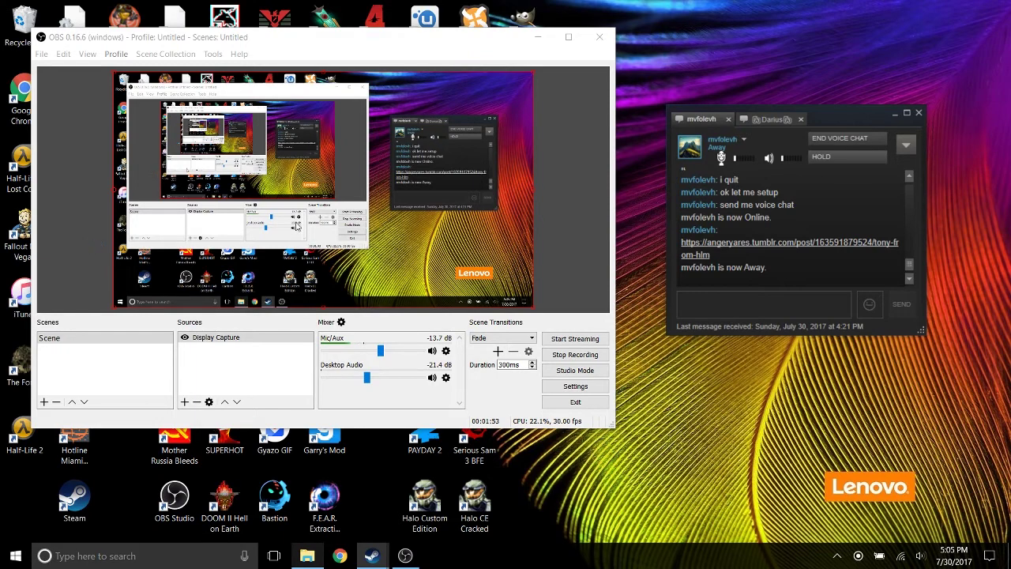
pyautogui.click(538, 38)
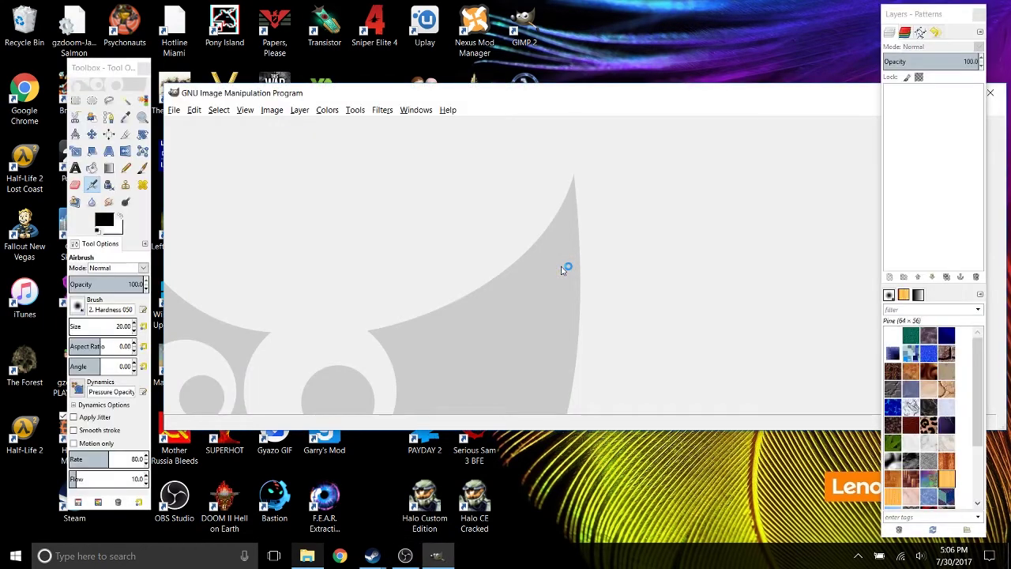
pyautogui.click(830, 95)
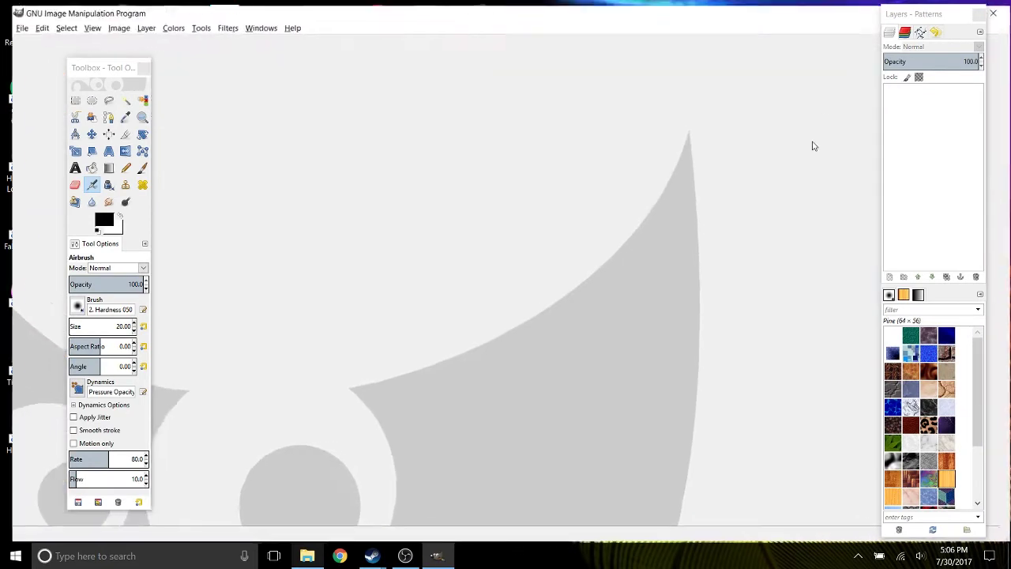
# Open the new-image settings in GIMP, and check the popular Workshop items' cover pictures in Steam.
pyautogui.click(10, 22)
pyautogui.click(24, 37)
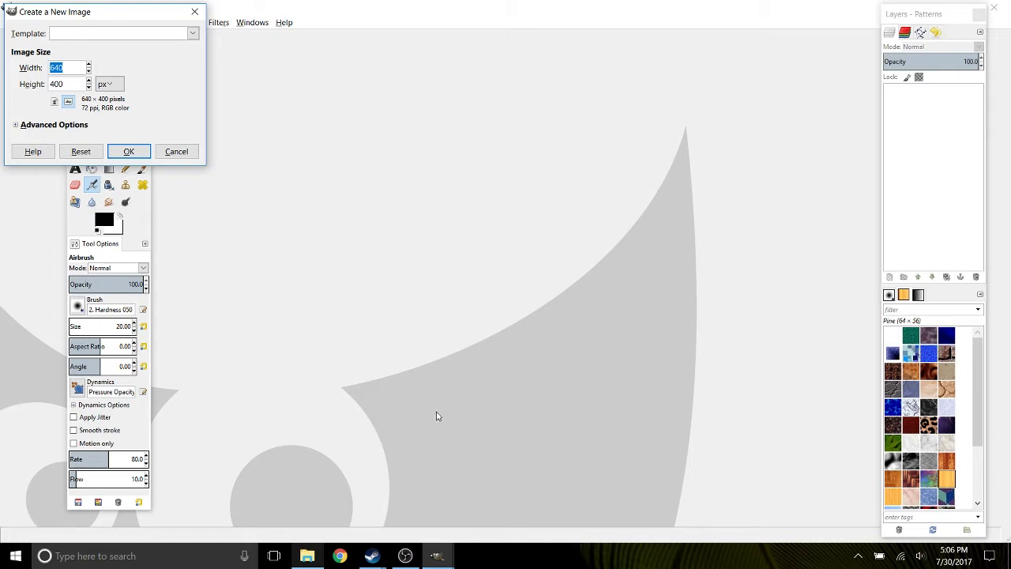
pyautogui.moveTo(372, 555)
pyautogui.moveTo(371, 526)
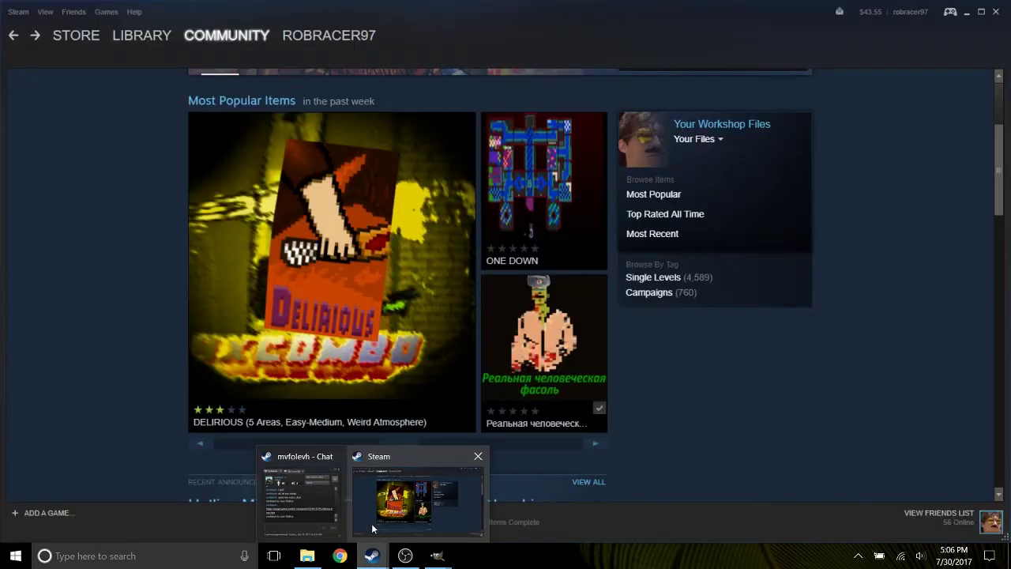
pyautogui.click(378, 517)
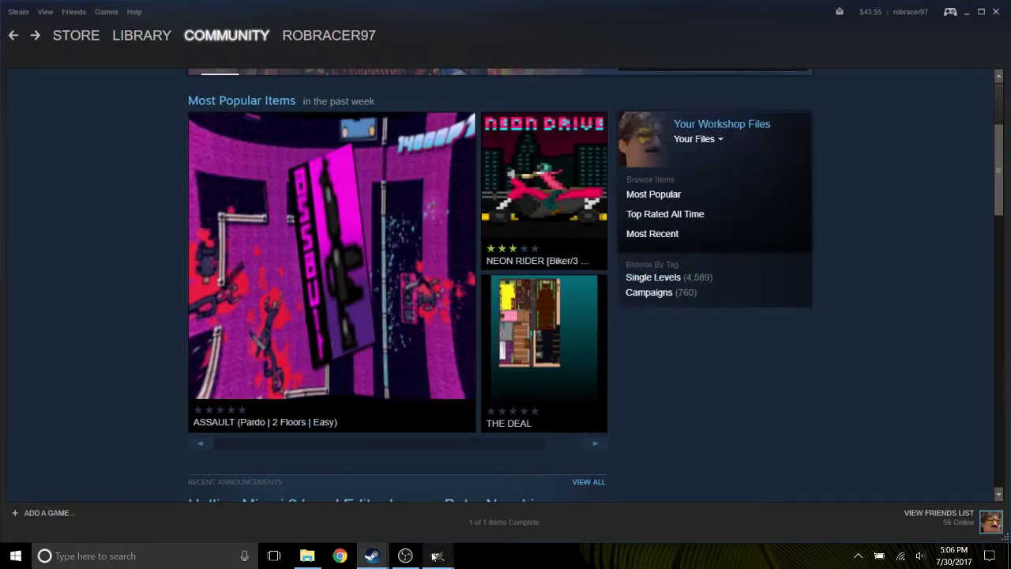
pyautogui.moveTo(439, 558)
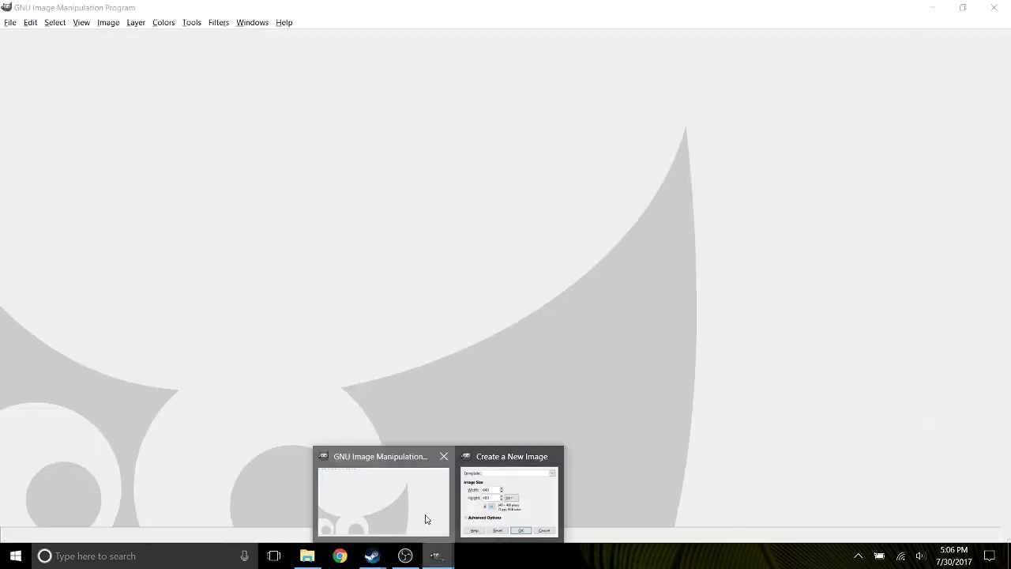
# Move GIMP's toolbox away from the new-image dialog, and browse more popular Workshop covers in Steam.
pyautogui.click(424, 516)
pyautogui.moveTo(99, 68); pyautogui.dragTo(395, 65)
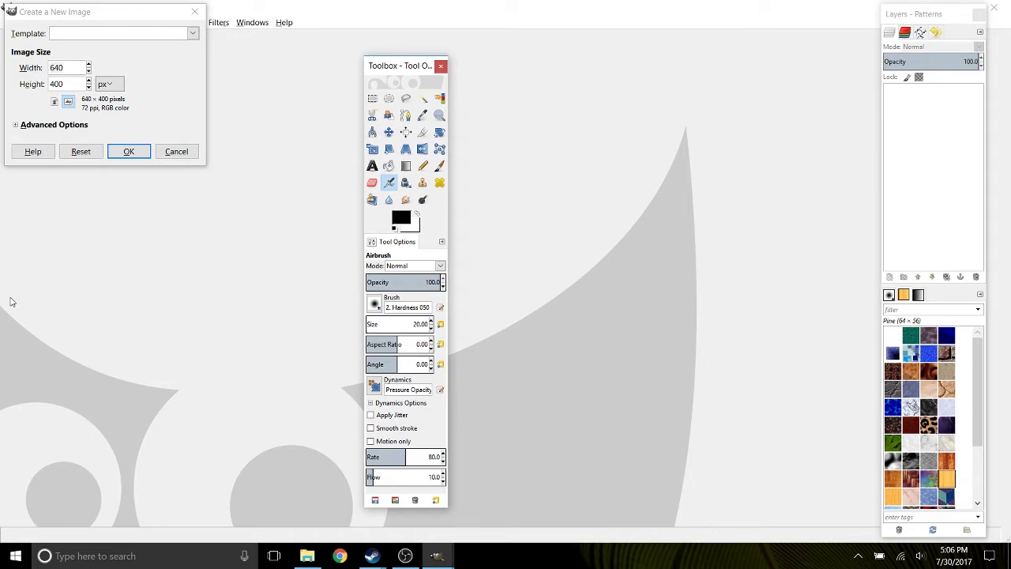
pyautogui.click(387, 545)
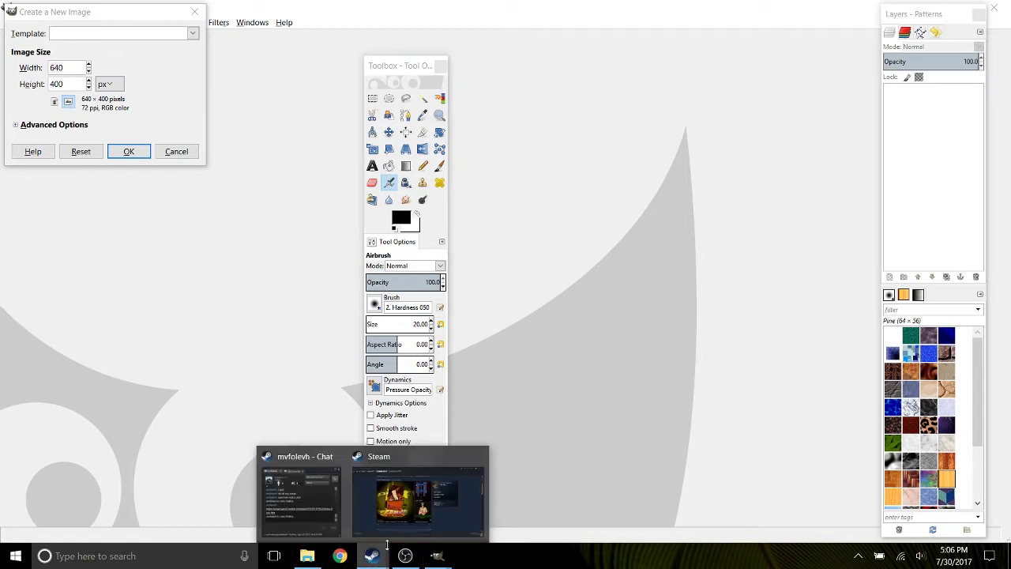
pyautogui.click(419, 494)
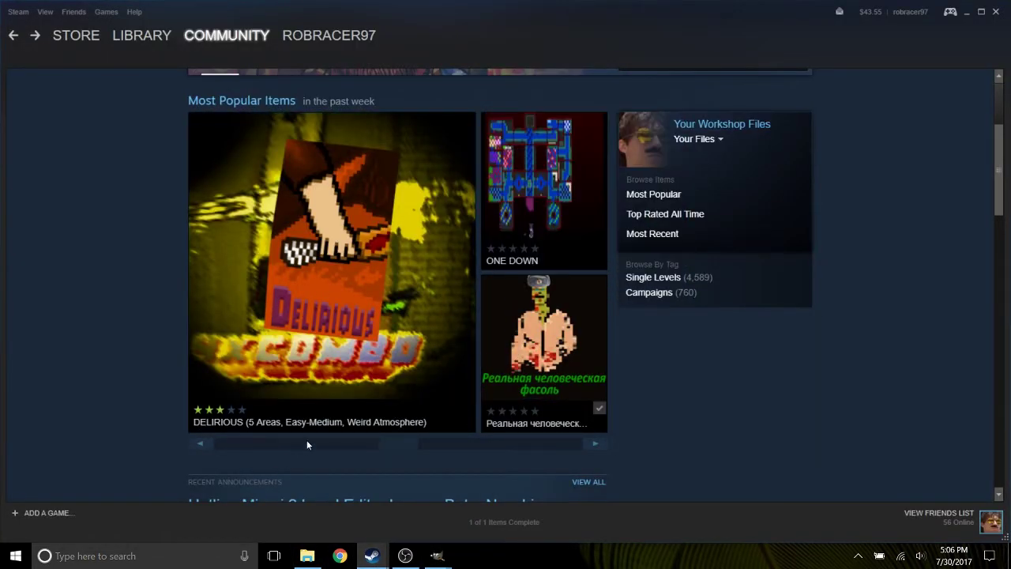
pyautogui.moveTo(342, 446); pyautogui.dragTo(546, 458)
# Switch to GIMP, create a new 512 × 512 px image and move the toolbox beside the canvas.
pyautogui.moveTo(436, 556)
pyautogui.click(413, 515)
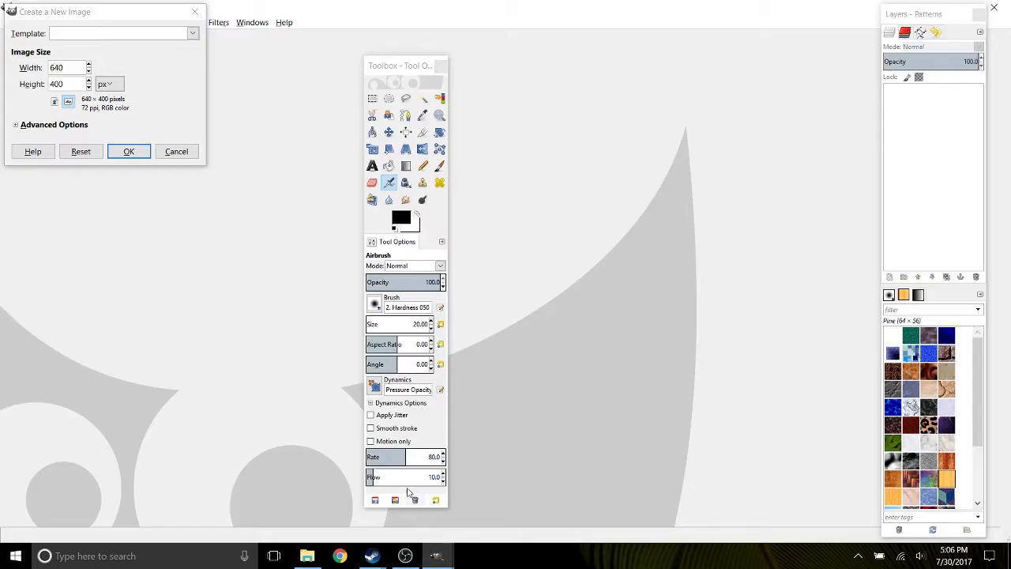
pyautogui.click(77, 65)
pyautogui.write('512')
pyautogui.press('Tab')
pyautogui.click(64, 84)
pyautogui.moveTo(64, 84); pyautogui.dragTo(17, 89)
pyautogui.write('512')
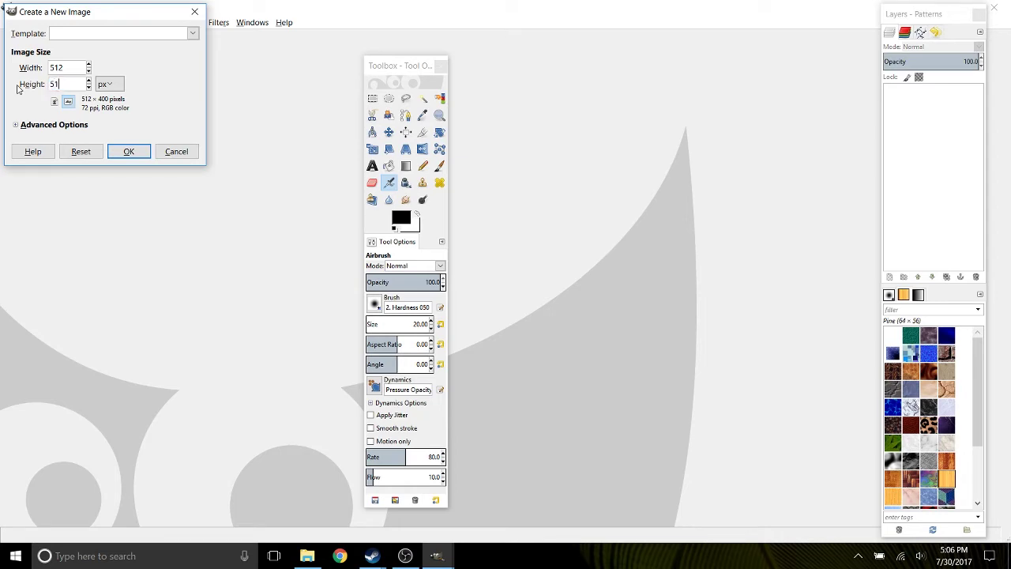
pyautogui.click(129, 151)
pyautogui.moveTo(387, 71); pyautogui.dragTo(243, 69)
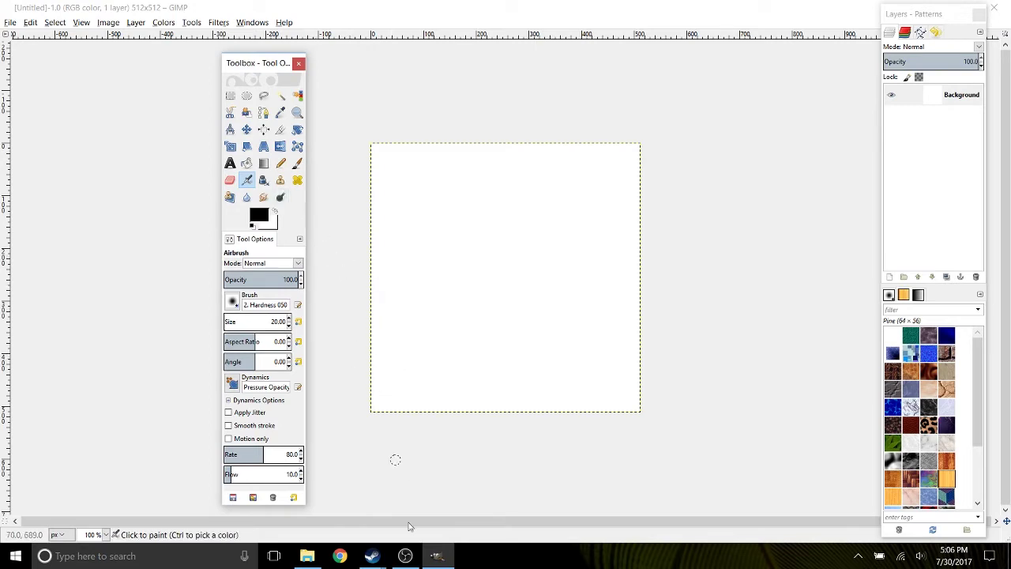
# Switch to OBS and stop the current recording.
pyautogui.moveTo(417, 559)
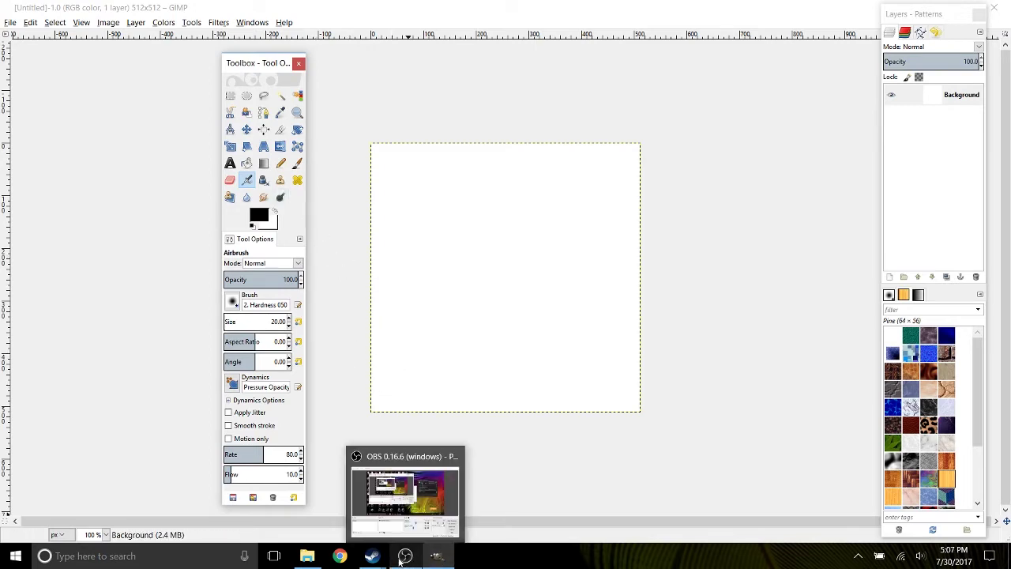
pyautogui.click(403, 561)
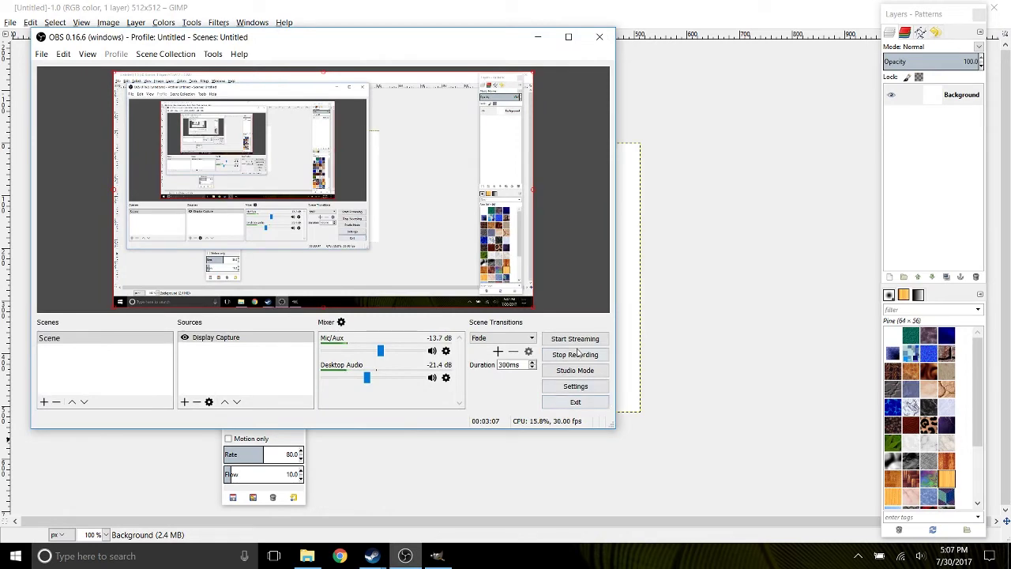
pyautogui.click(571, 355)
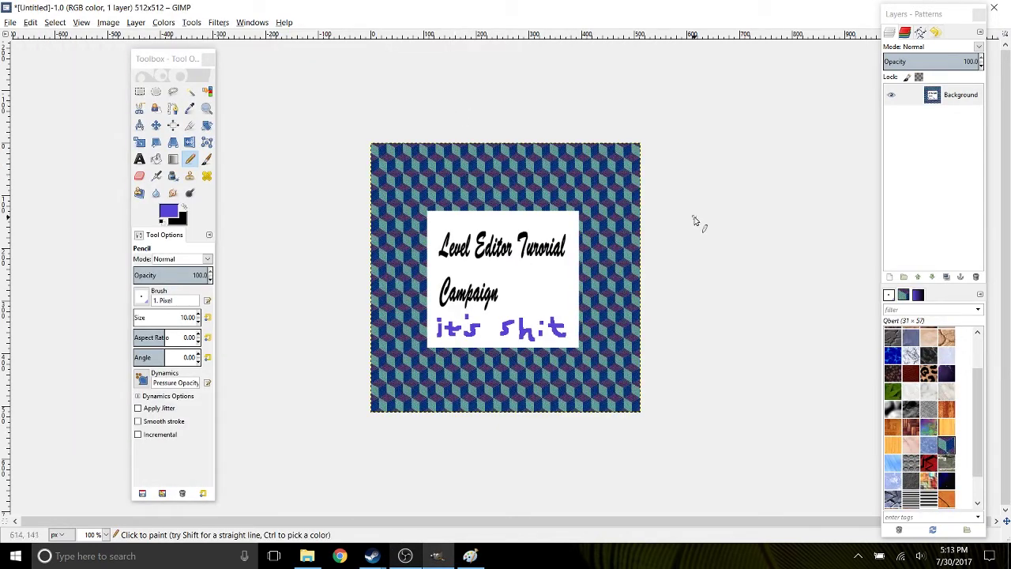
# Export the finished campaign cover from GIMP as a PNG file named cover in the Documents folder.
pyautogui.click(9, 22)
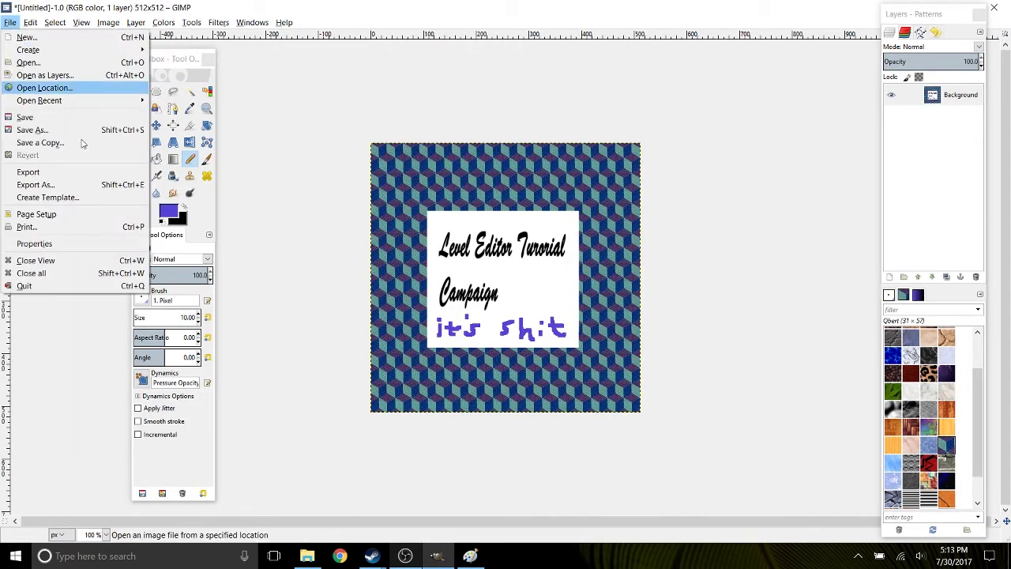
pyautogui.click(93, 192)
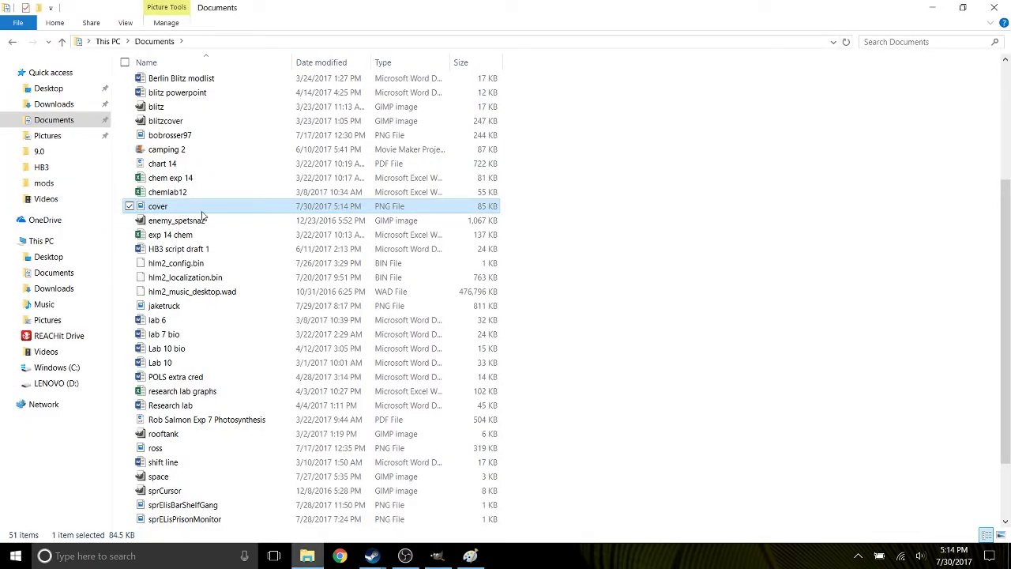
# In File Explorer, open the campaign folder whose name begins with 2f2a54e3 under HotlineMiami2\Levels\campaigns.
pyautogui.click(44, 183)
pyautogui.click(265, 41)
pyautogui.doubleClick(212, 100)
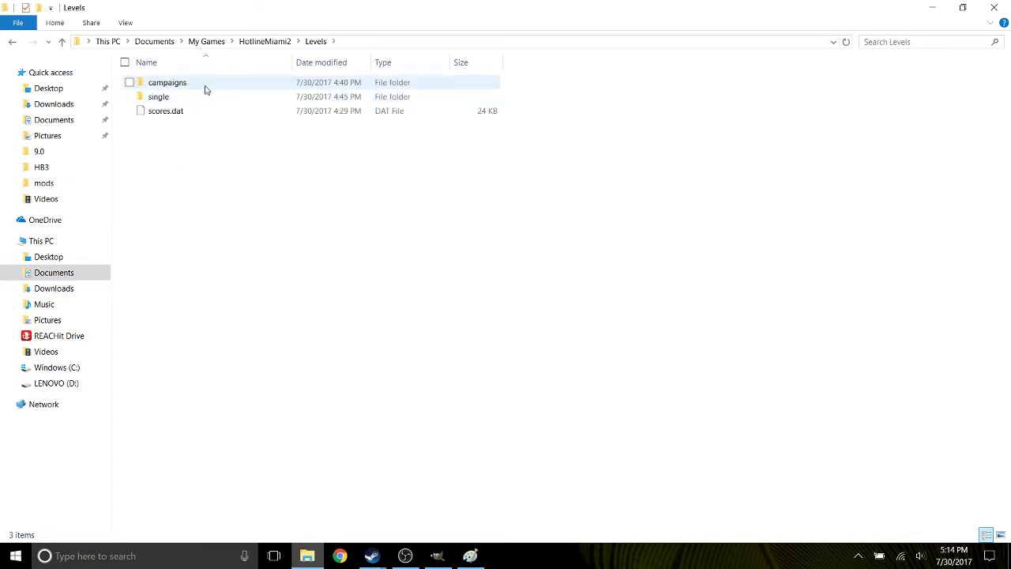
pyautogui.doubleClick(203, 87)
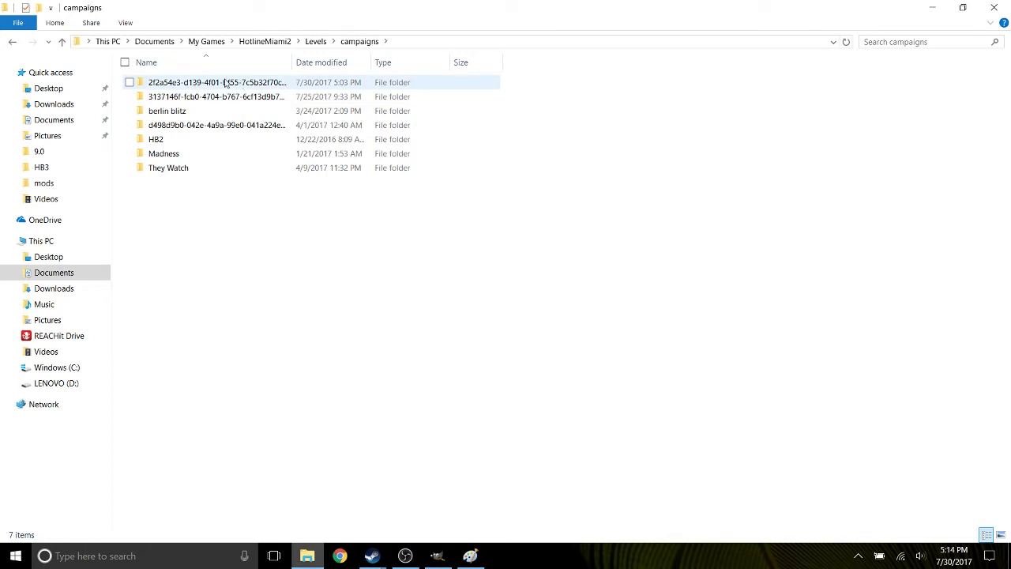
pyautogui.click(405, 555)
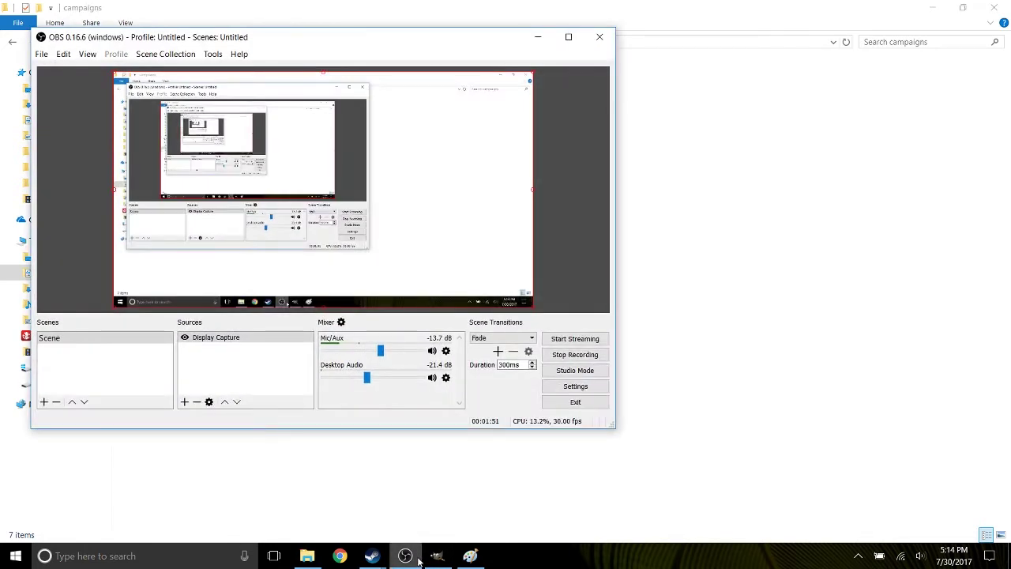
pyautogui.click(417, 560)
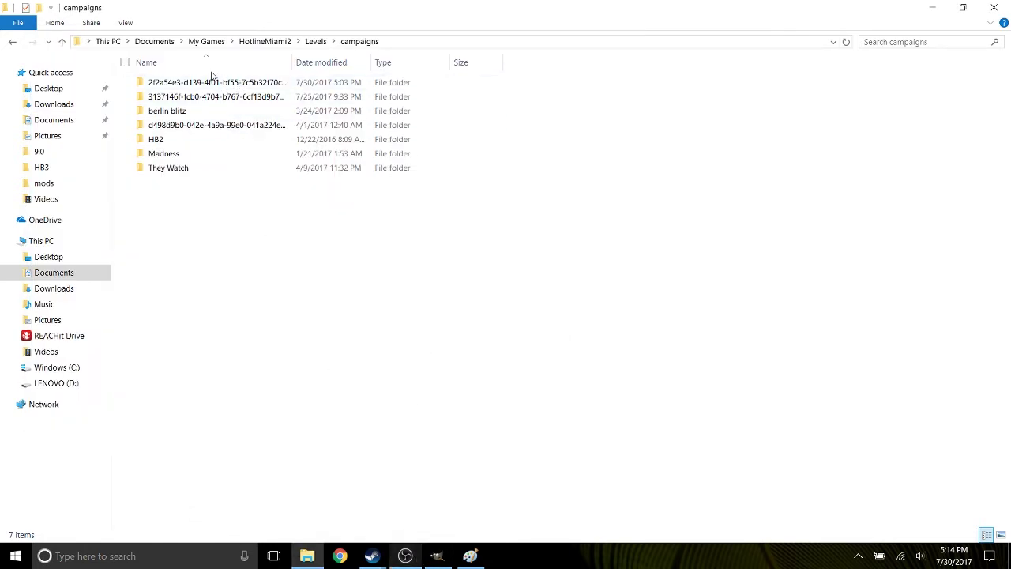
pyautogui.moveTo(199, 84)
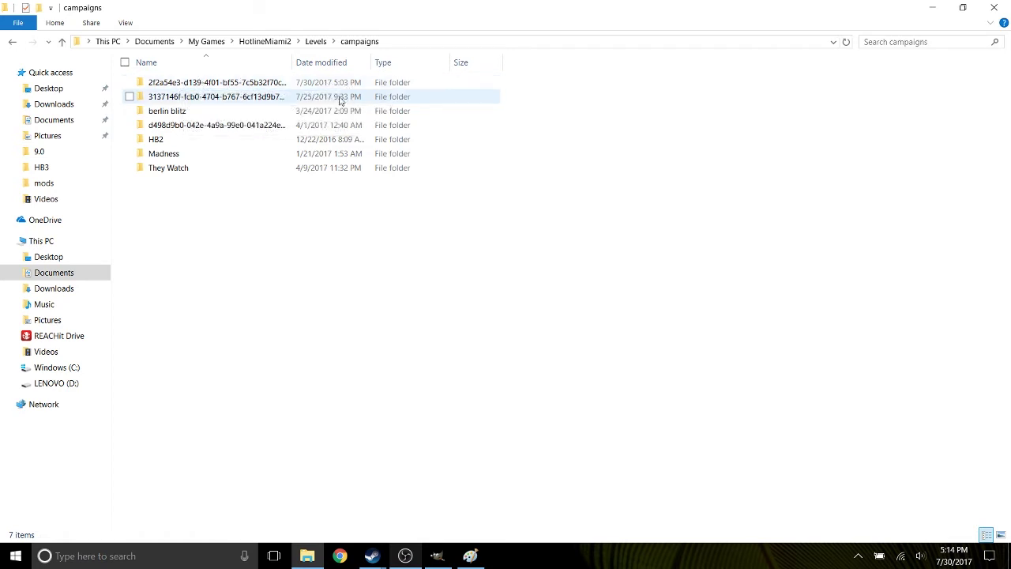
pyautogui.doubleClick(250, 84)
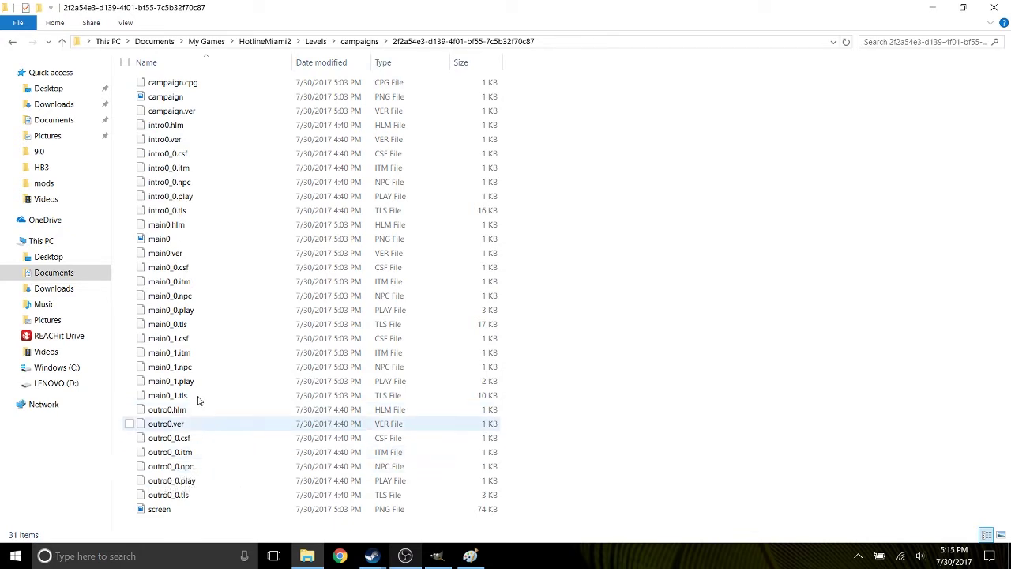
# Delete the existing screen PNG from the campaign folder and paste the copied cover image into it.
pyautogui.click(184, 512)
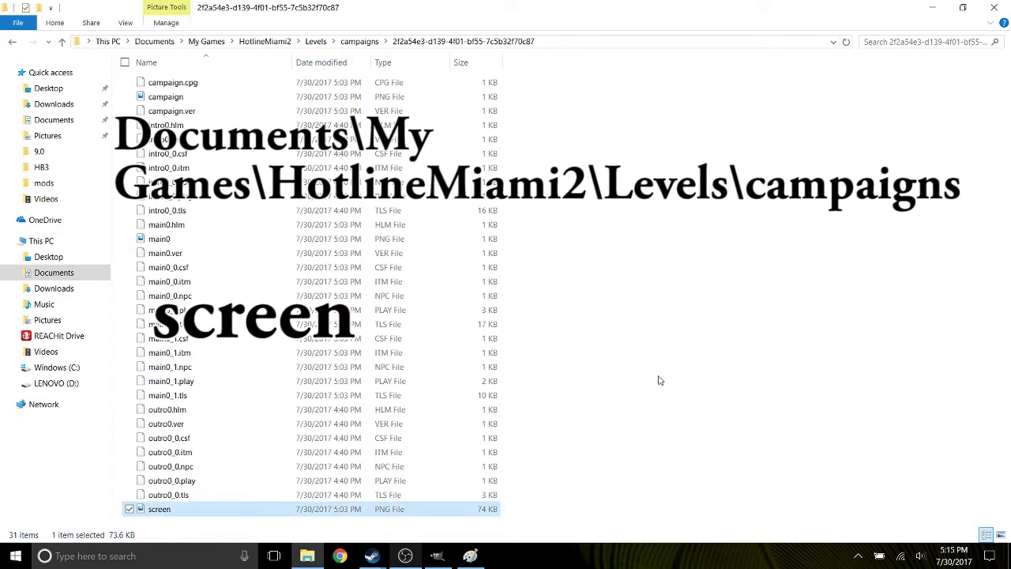
pyautogui.press('Delete')
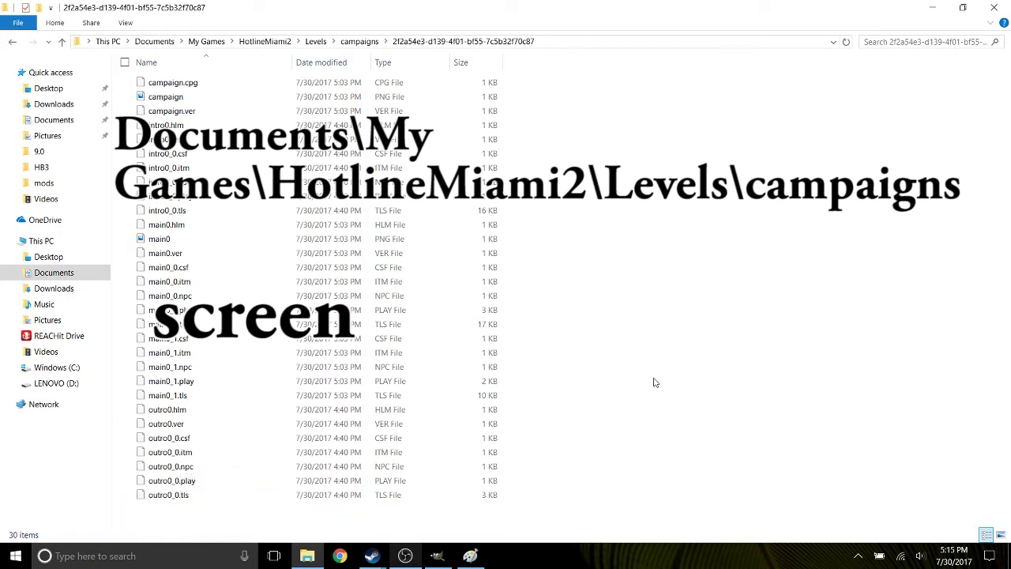
pyautogui.hotkey('ctrl', 'v')
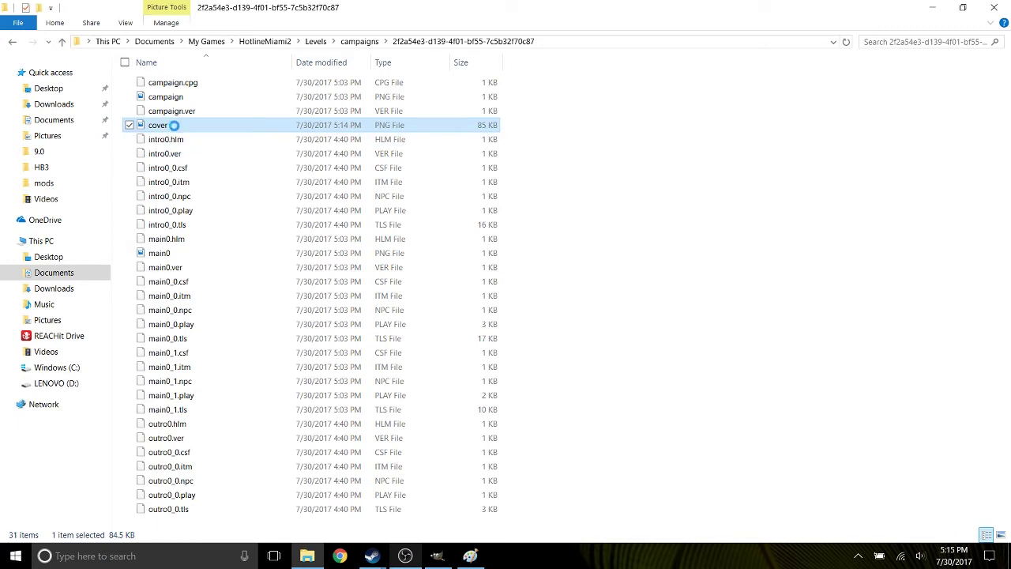
# Rename the pasted cover file as screen and check its image dimensions.
pyautogui.rightClick(174, 125)
pyautogui.click(95, 498)
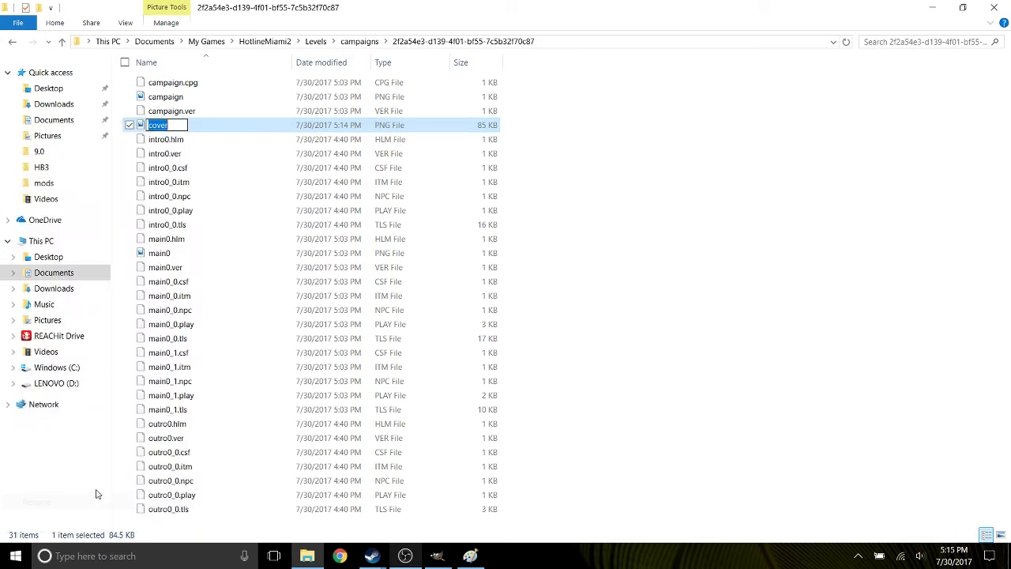
pyautogui.write('screen')
pyautogui.press('Return')
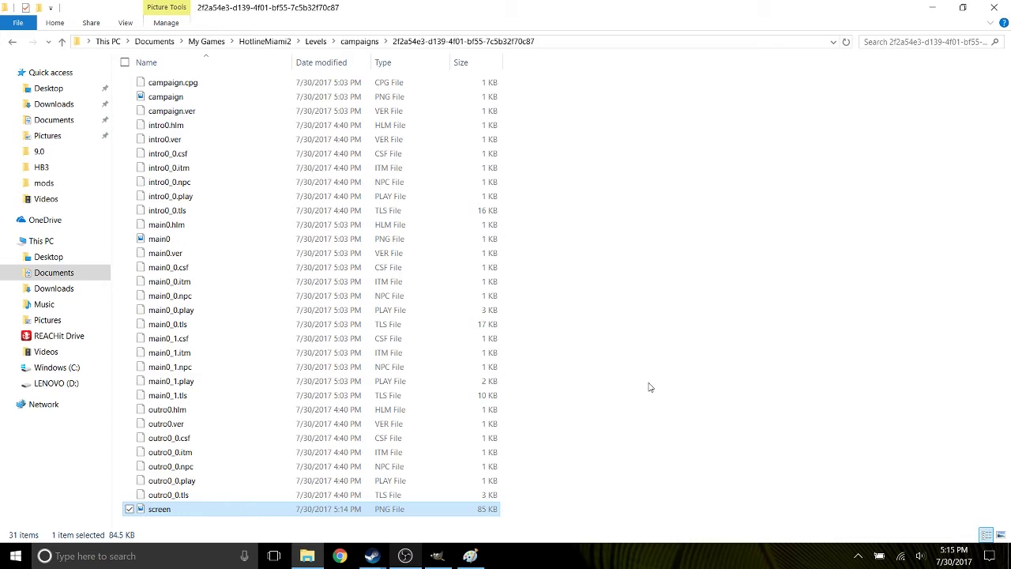
pyautogui.moveTo(182, 508); pyautogui.dragTo(186, 533)
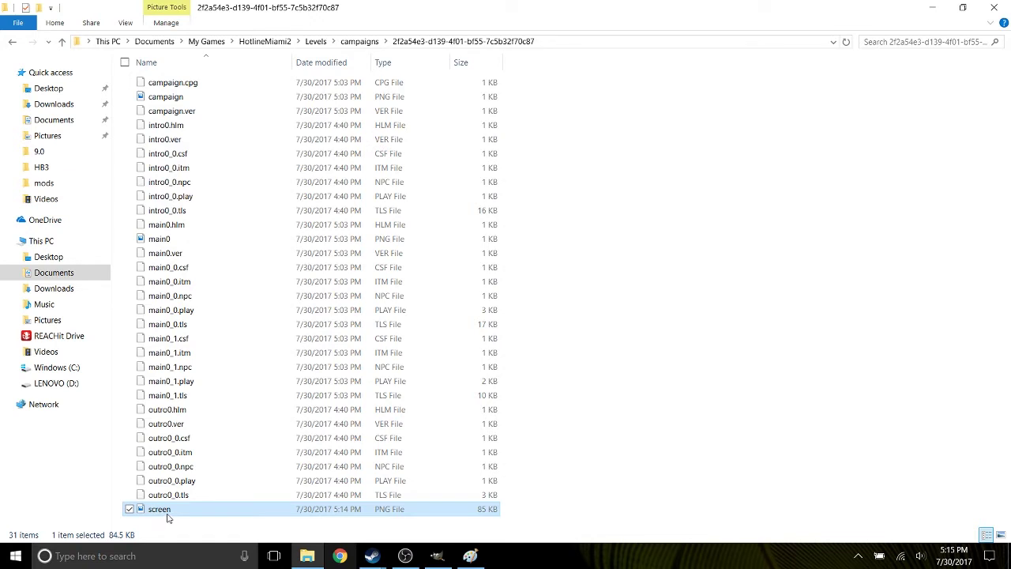
pyautogui.moveTo(167, 517)
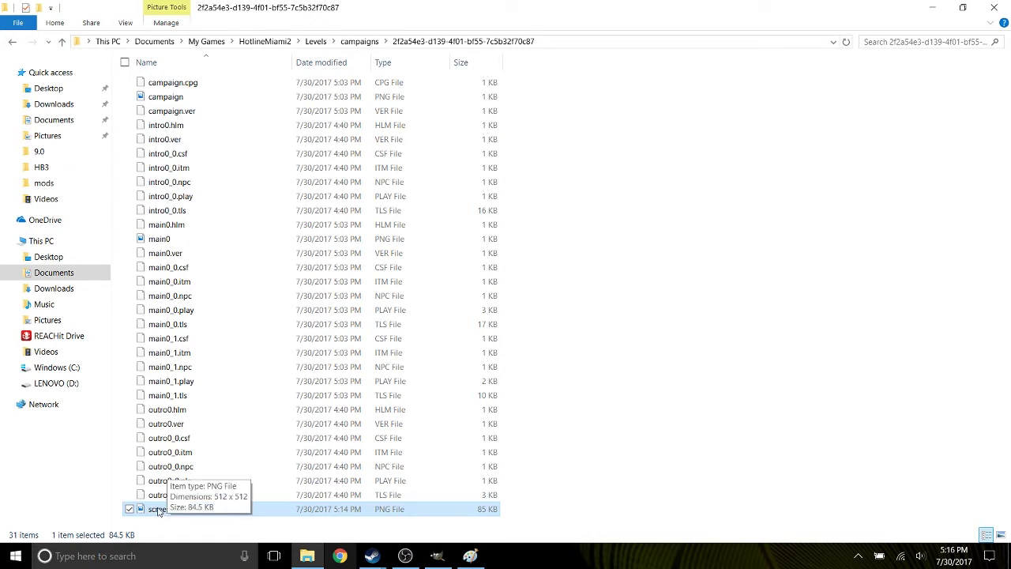
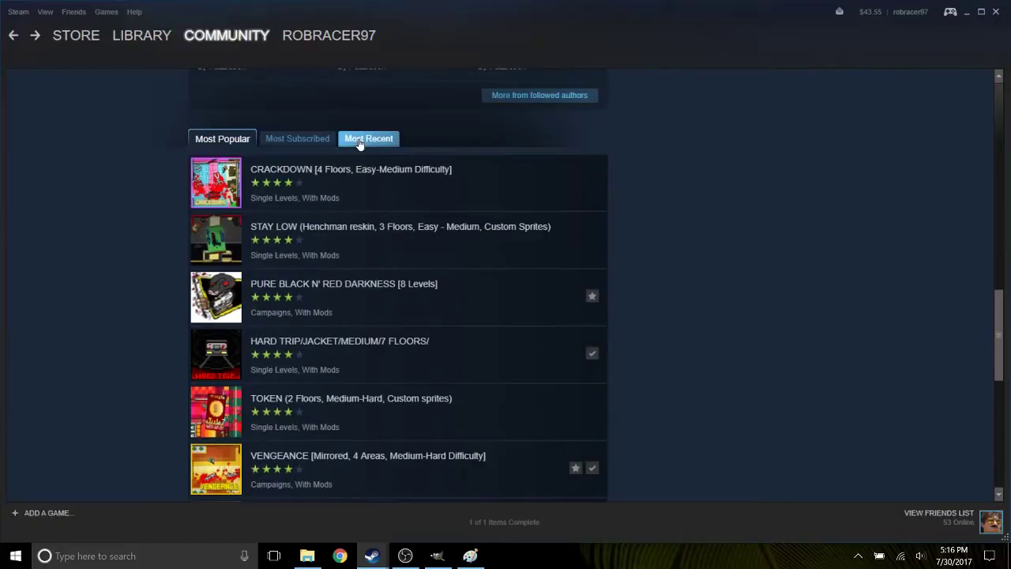
# In Steam, list the most recent Hotline Miami 2 Workshop items and look at the cover on the CONCURENCY level's page.
pyautogui.click(360, 141)
pyautogui.scroll(-3, 345, 348)
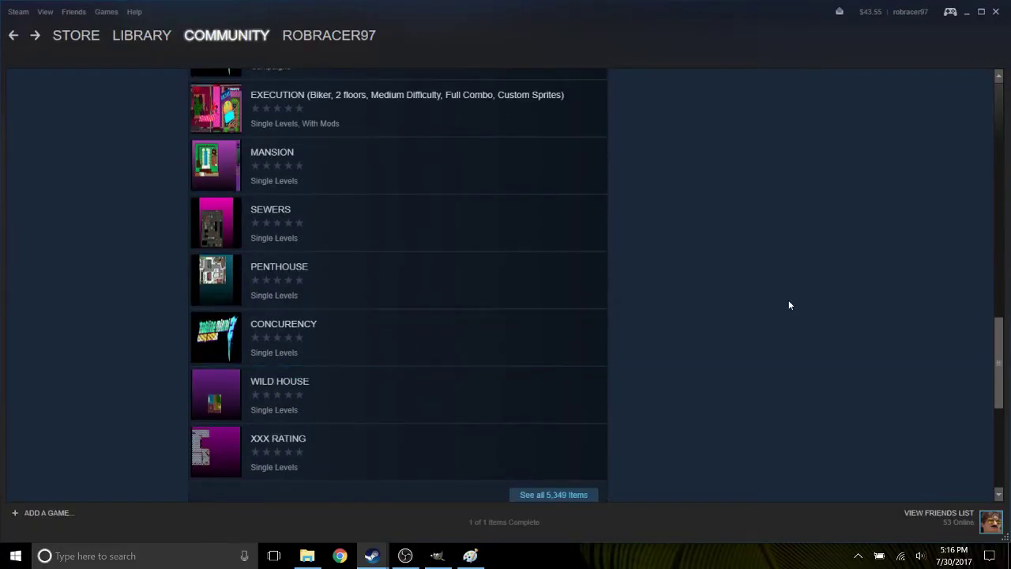
pyautogui.click(284, 332)
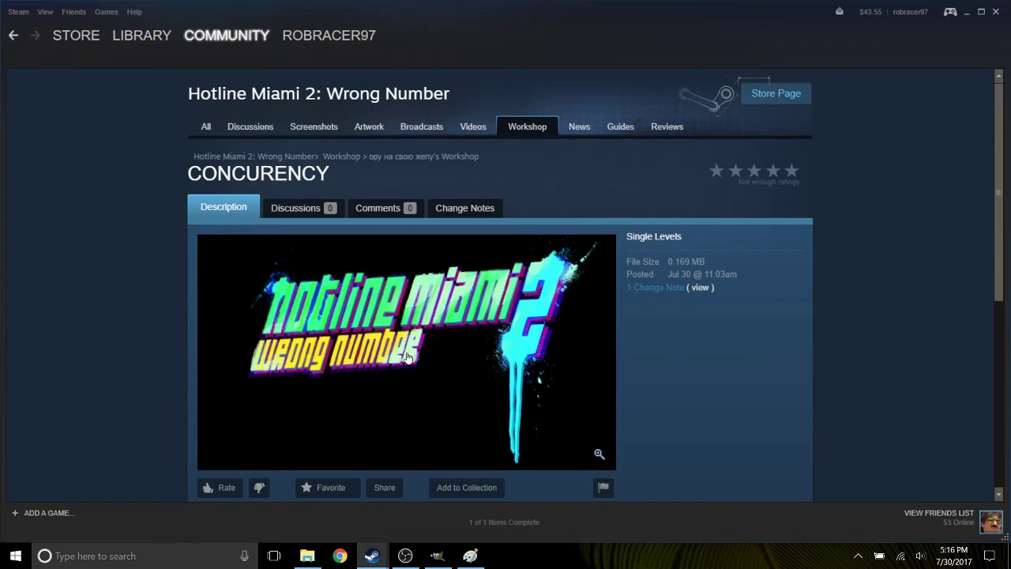
pyautogui.moveTo(471, 556)
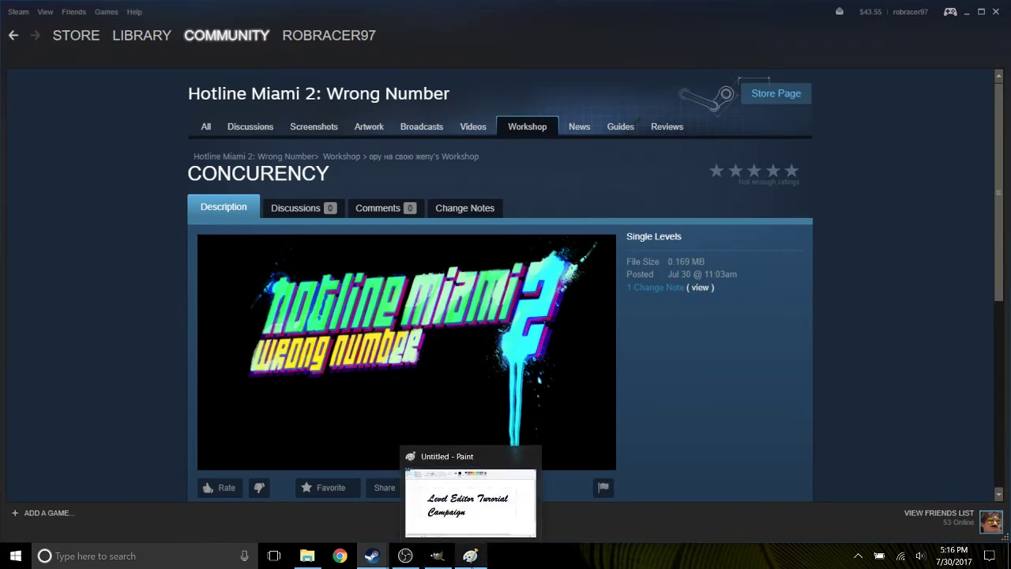
pyautogui.click(316, 558)
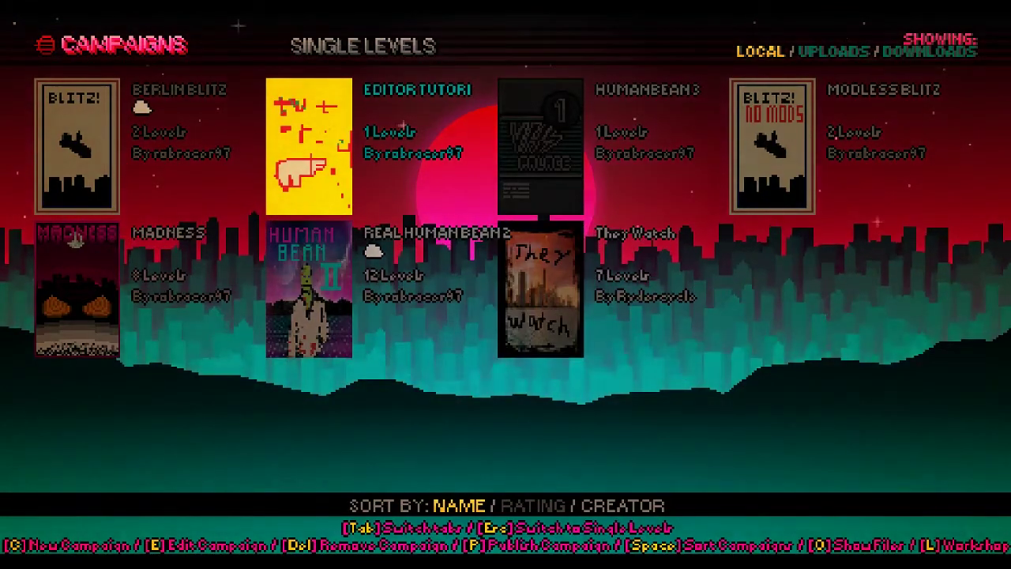
# In Hotline Miami 2, request publishing of the EDITOR TUTORI campaign to the Steam Workshop and start its EDITOR1 level.
pyautogui.press('Left')
pyautogui.press('Right')
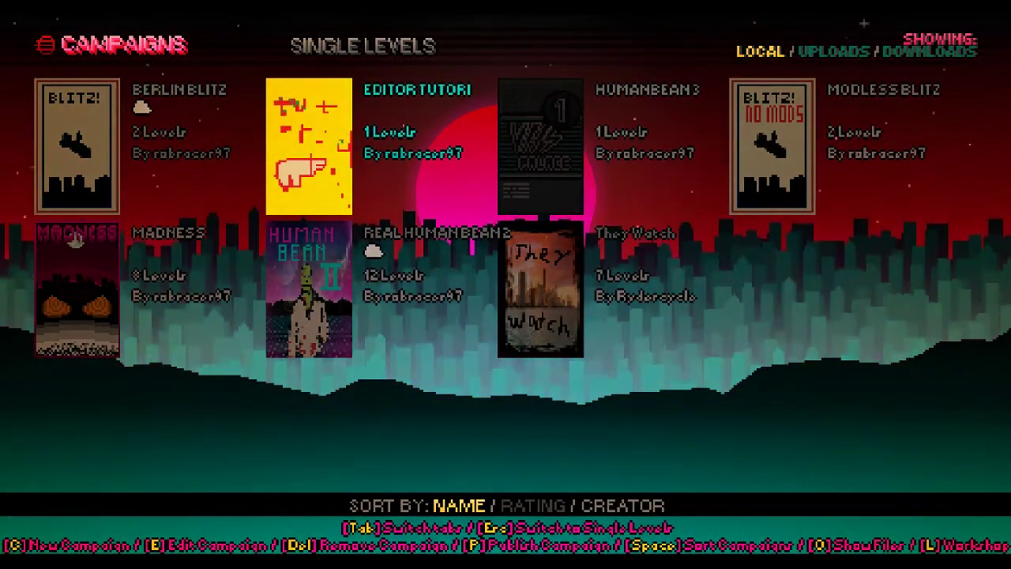
pyautogui.press('p')
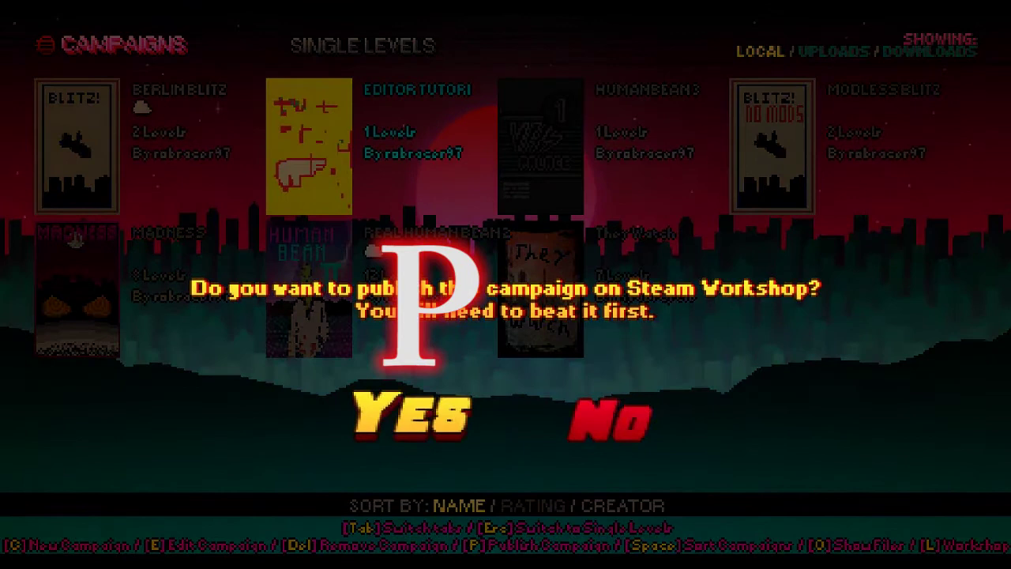
pyautogui.press('Right')
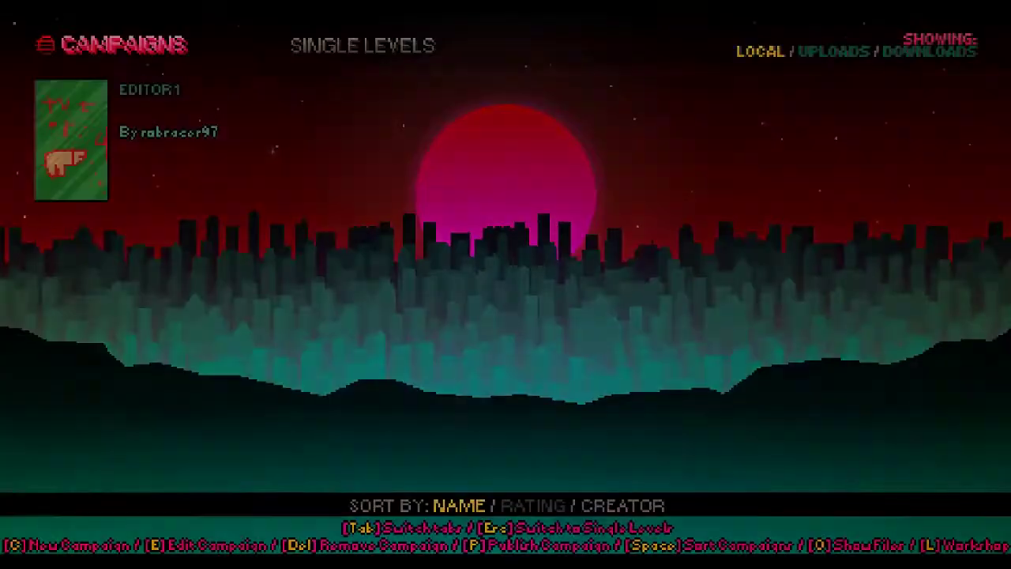
pyautogui.press('e')
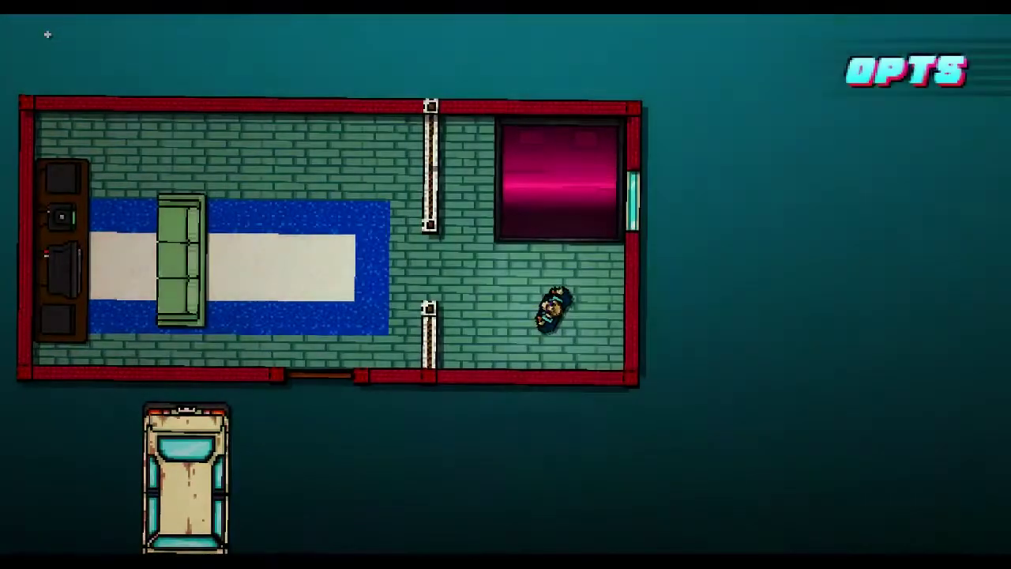
# Play the apartment intro by leaving the bedroom, advancing the dialogue and heading out towards the car.
pyautogui.press('a')
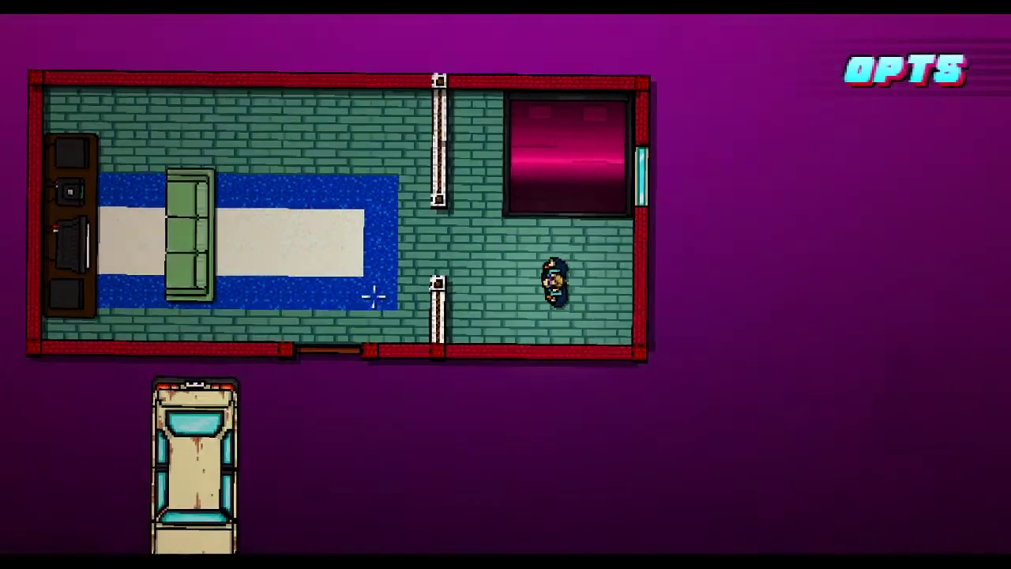
pyautogui.press('w')
pyautogui.press('a')
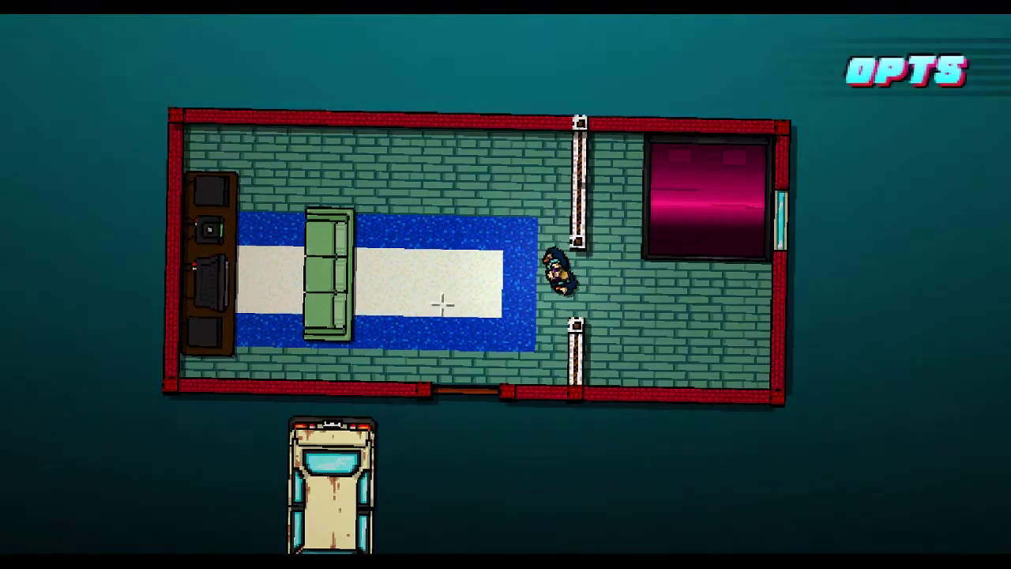
pyautogui.press('F12')
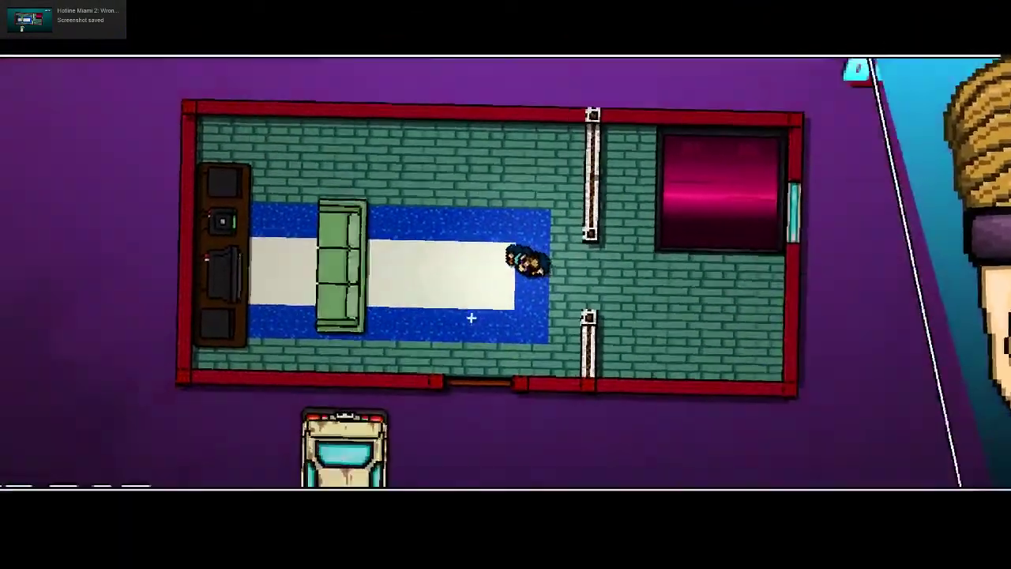
pyautogui.click(470, 318)
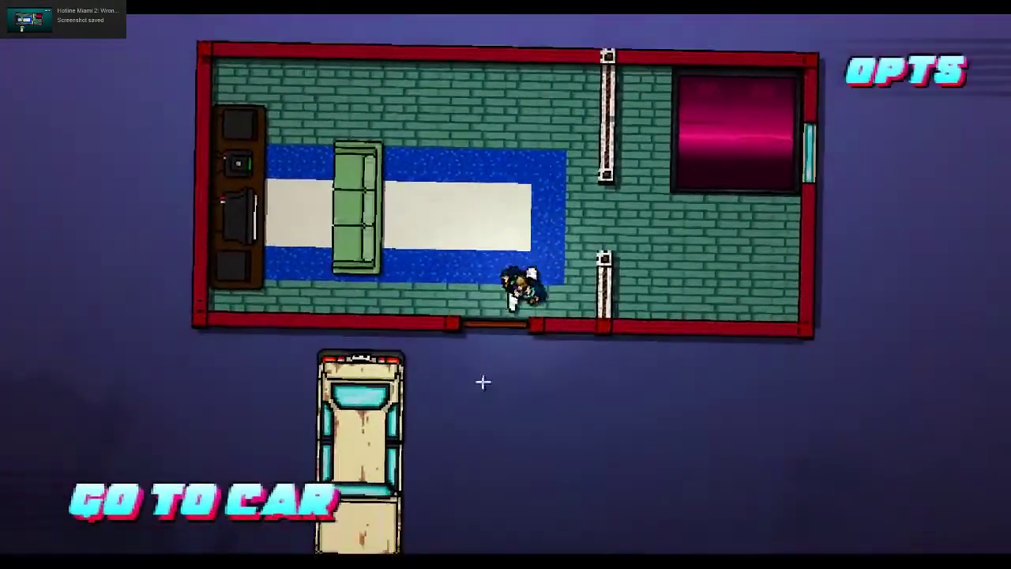
pyautogui.press('s')
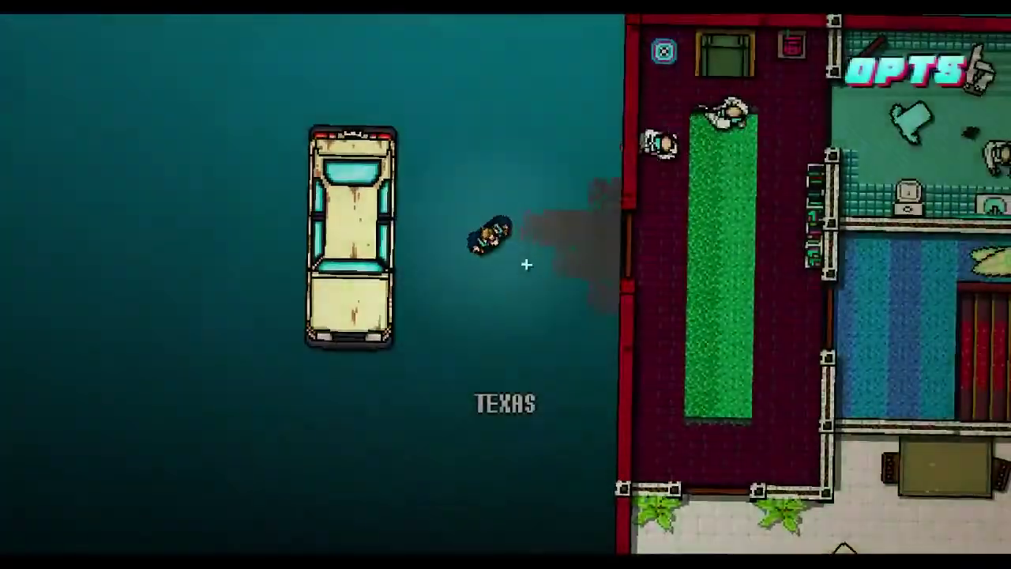
# Try to enter the Texas house and take down the guards in the entrance hall.
pyautogui.press('d')
pyautogui.press('d')
pyautogui.click(556, 282)
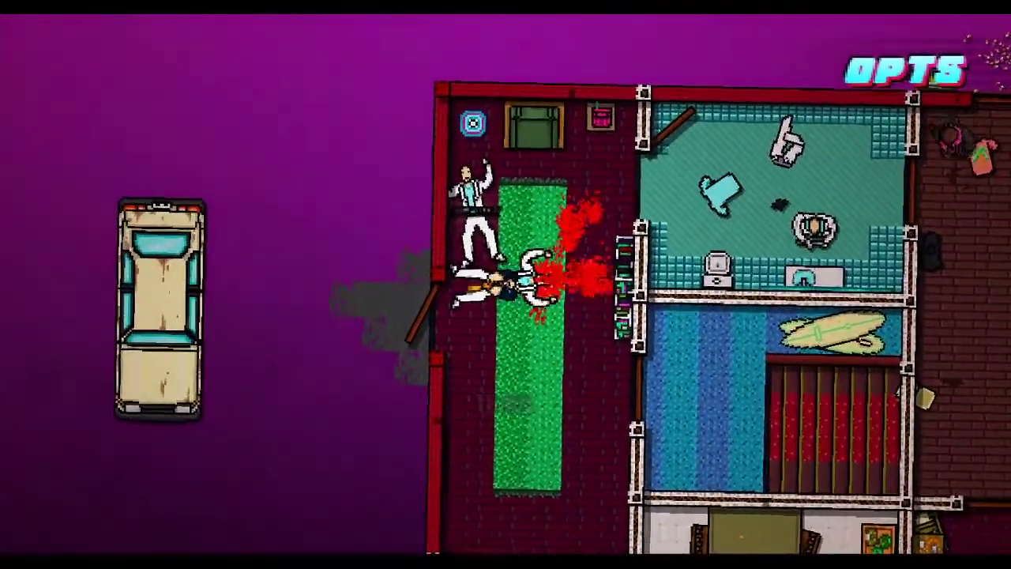
# Pause the game, lower the sound effects volume to one bar and resume play.
pyautogui.press('Escape')
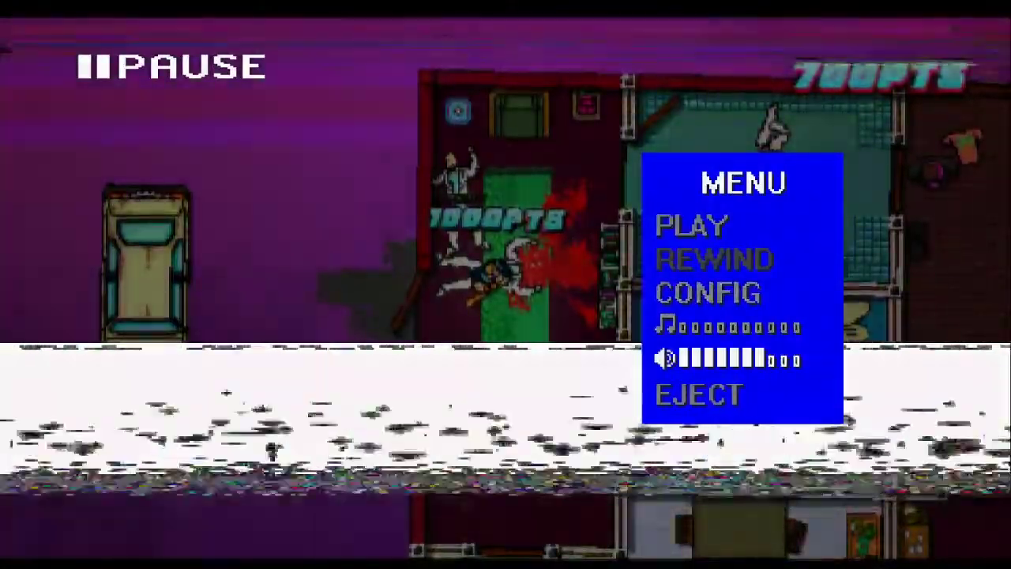
pyautogui.press('Left')
pyautogui.press('Left')
pyautogui.press('Left')
pyautogui.press('Left')
pyautogui.press('Left')
pyautogui.press('Left')
pyautogui.press('Left')
pyautogui.press('Up')
pyautogui.press('Up')
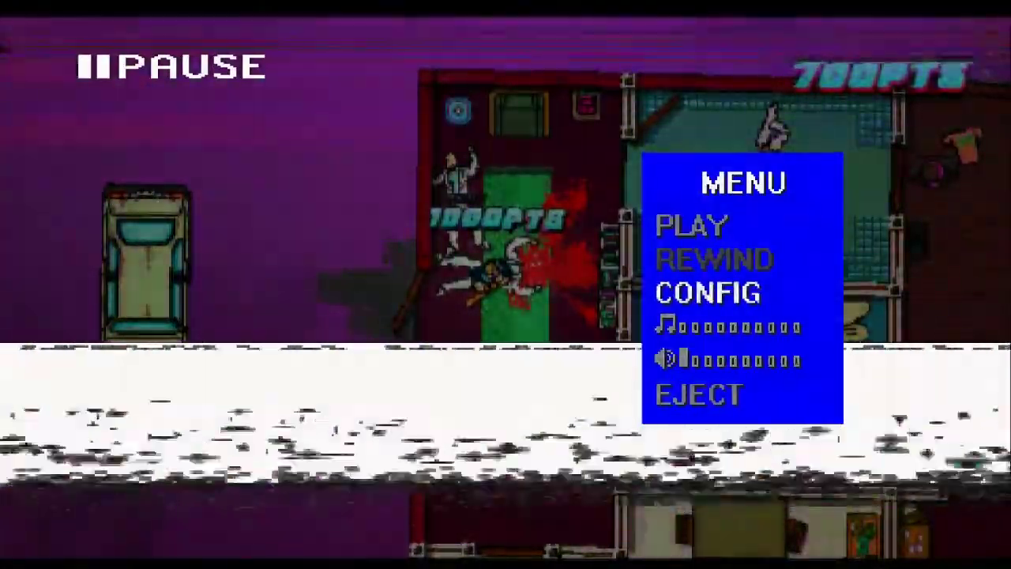
pyautogui.press('Escape')
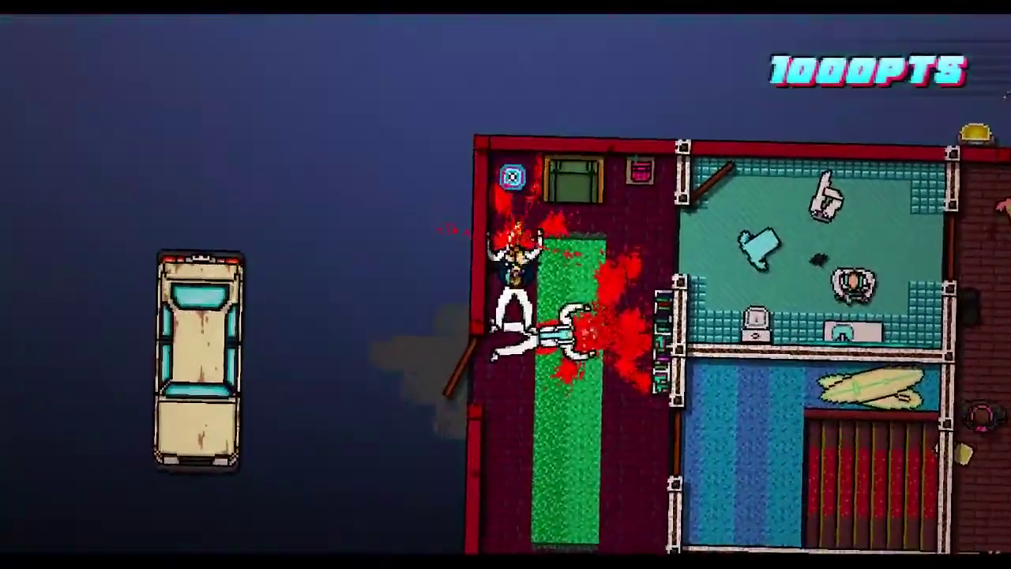
pyautogui.press('Escape')
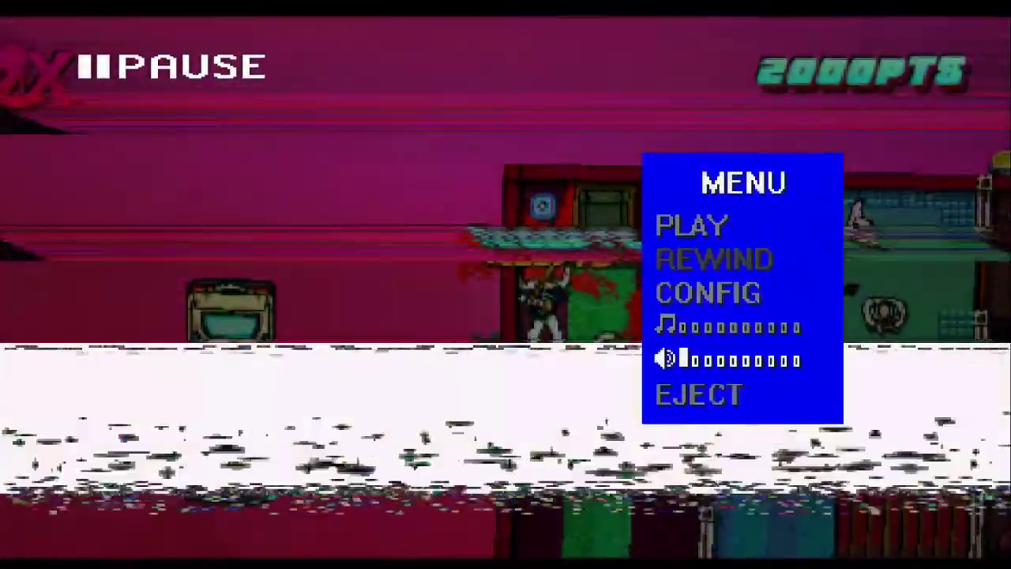
pyautogui.press('Escape')
# Restart the floor and take down the guards in the entrance hall and the kitchen.
pyautogui.press('s')
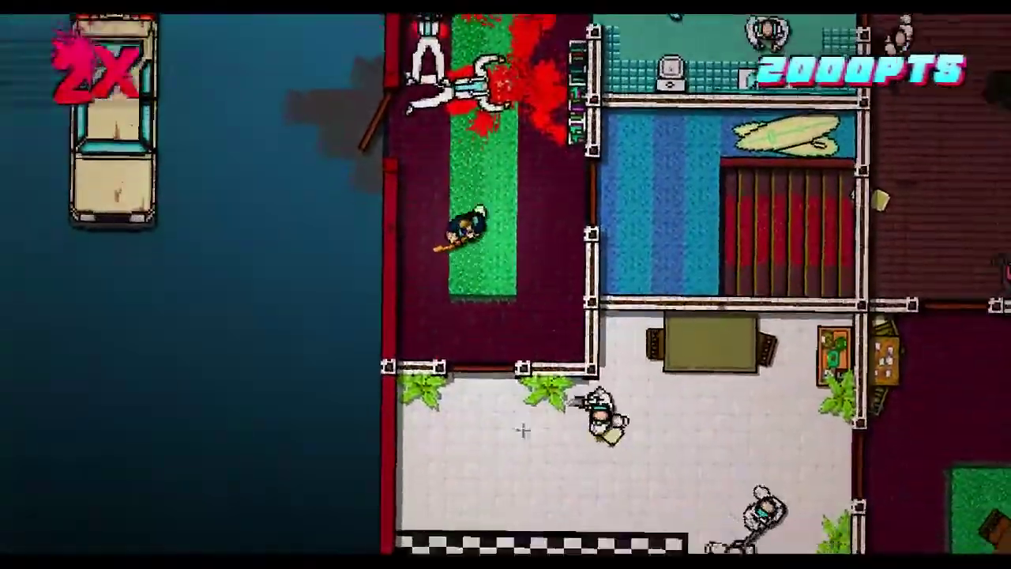
pyautogui.press('r')
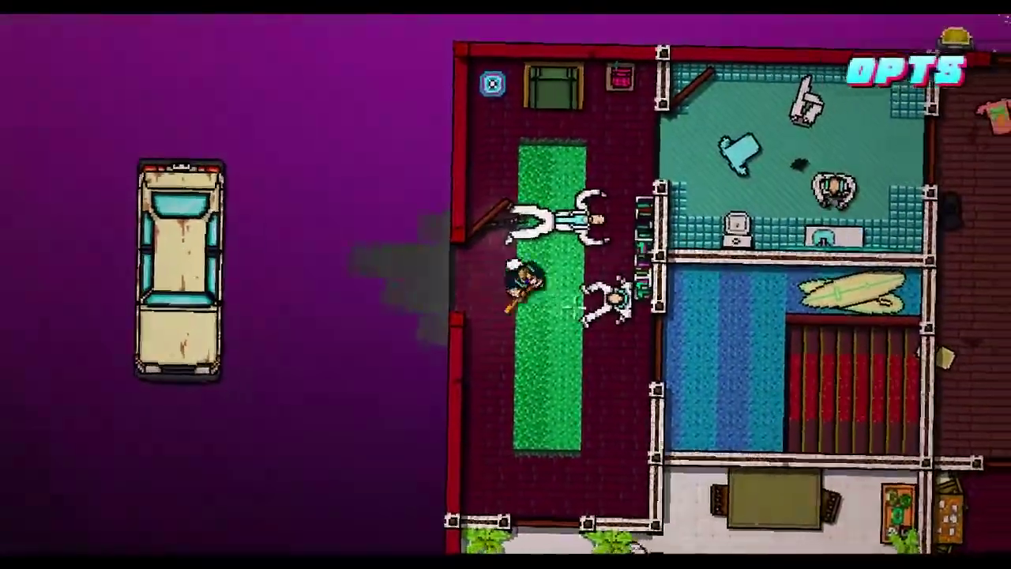
pyautogui.click(574, 312)
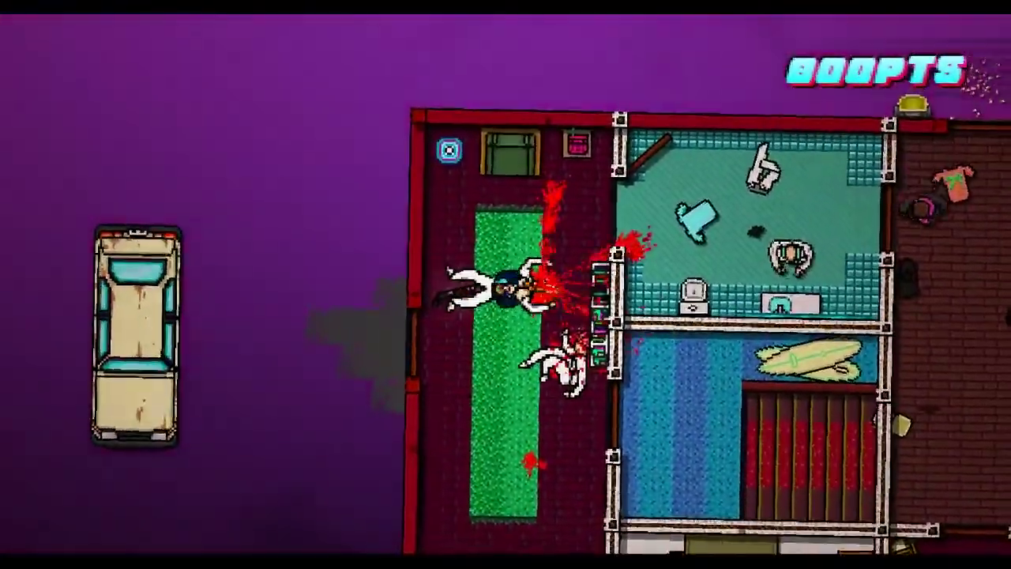
pyautogui.press('s')
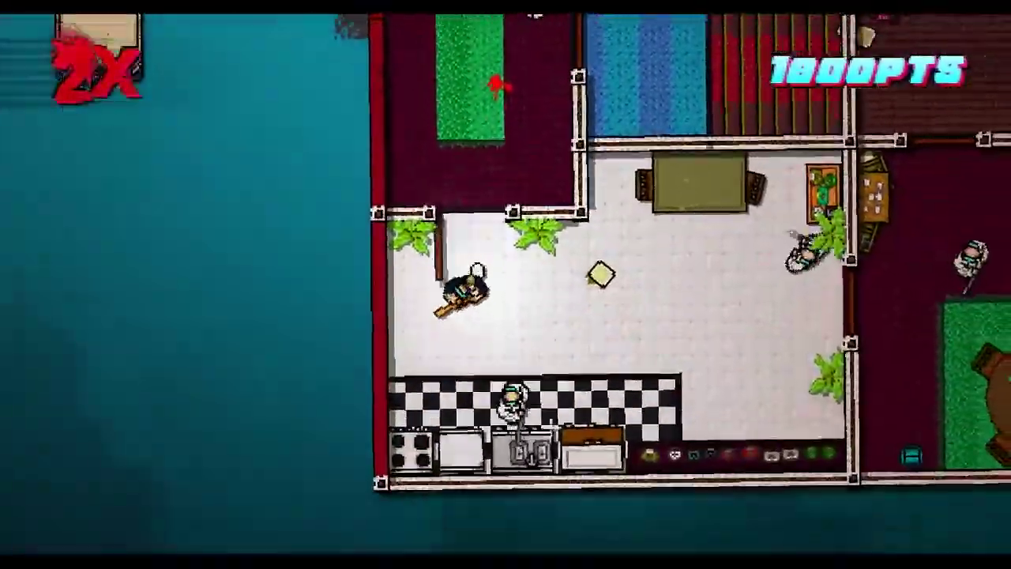
pyautogui.click(550, 298)
pyautogui.press('s')
pyautogui.click(553, 297)
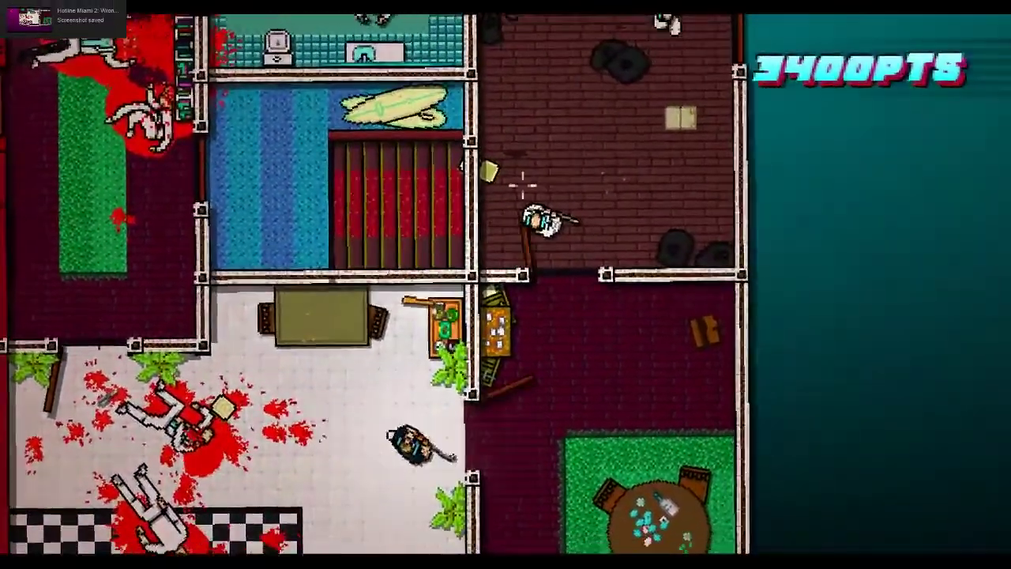
# Go back up the entrance hall and shoot the enemies in the bathroom and the brick-floored room beyond it.
pyautogui.press('a')
pyautogui.press('w')
pyautogui.press('w')
pyautogui.press('d')
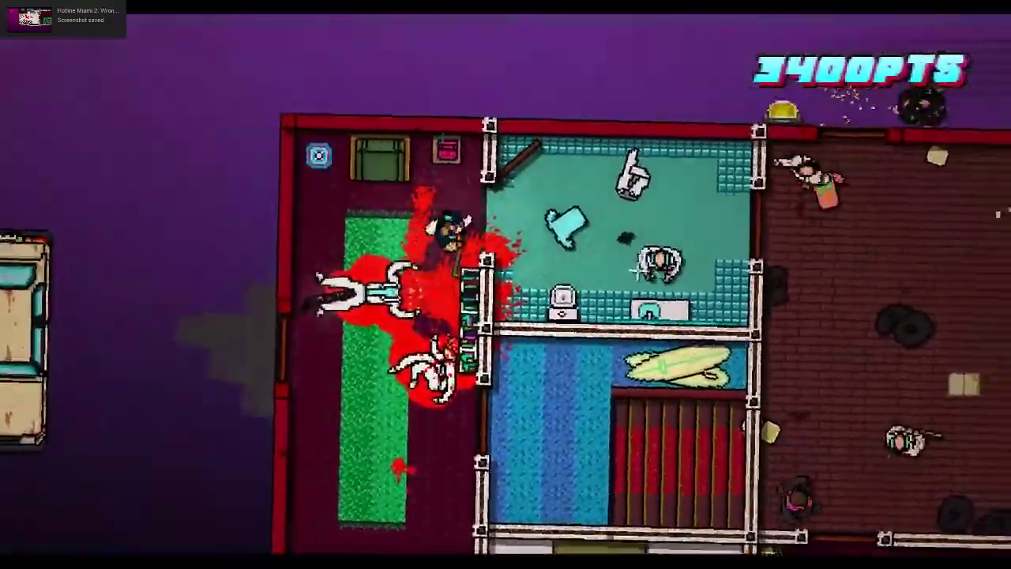
pyautogui.click(621, 320)
pyautogui.press('d')
pyautogui.click(558, 357)
pyautogui.click(653, 316)
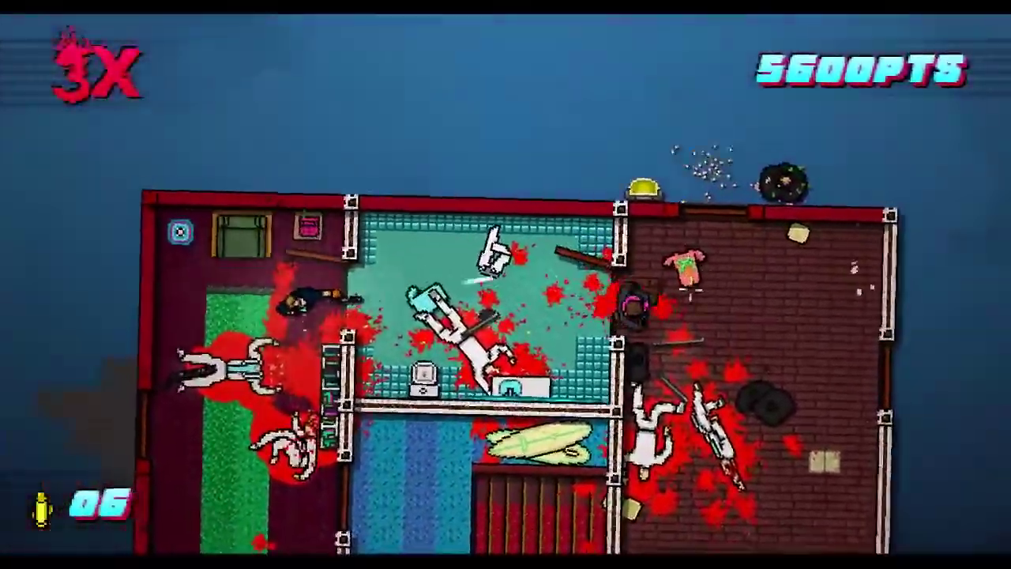
pyautogui.click(680, 301)
pyautogui.click(679, 300)
pyautogui.click(679, 300)
# Walk down the hall into the blue-carpeted room and take the stairs to the next floor.
pyautogui.press('s')
pyautogui.rightClick(679, 229)
pyautogui.press('d')
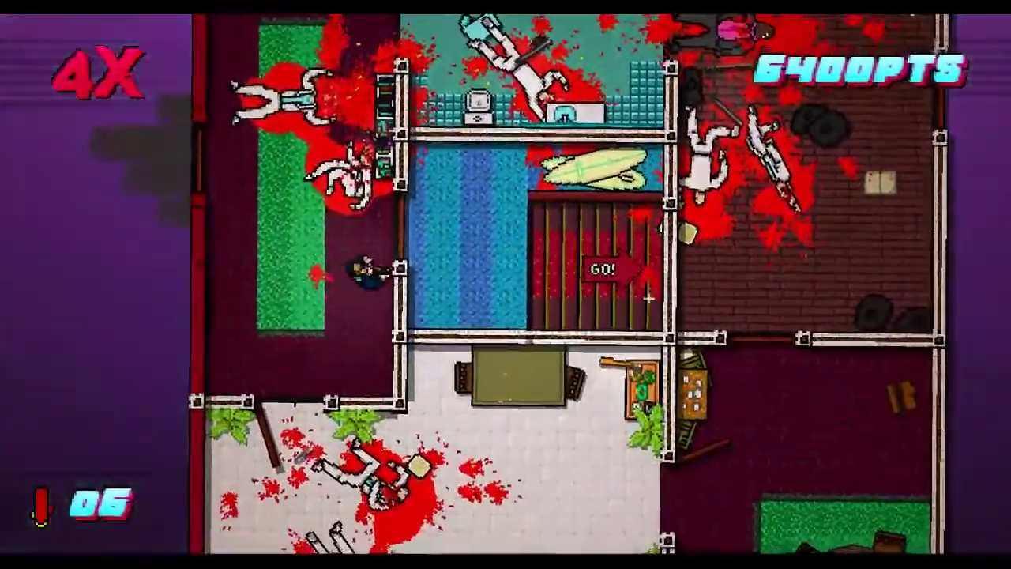
pyautogui.press('d')
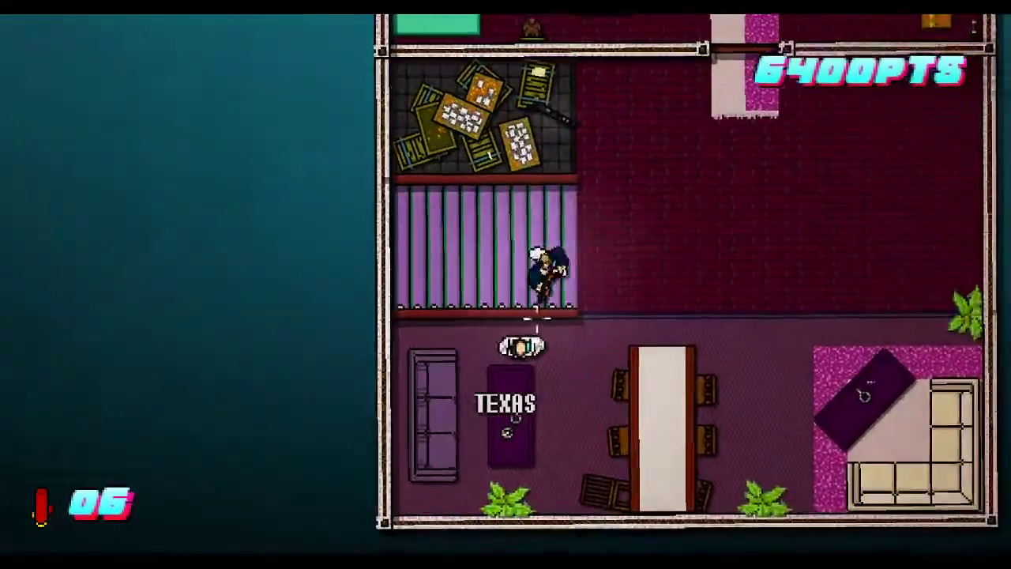
# Shoot the white-suited enemy below the stairs and go up through the door into the office with the tiger rug.
pyautogui.click(536, 323)
pyautogui.press('d')
pyautogui.press('w')
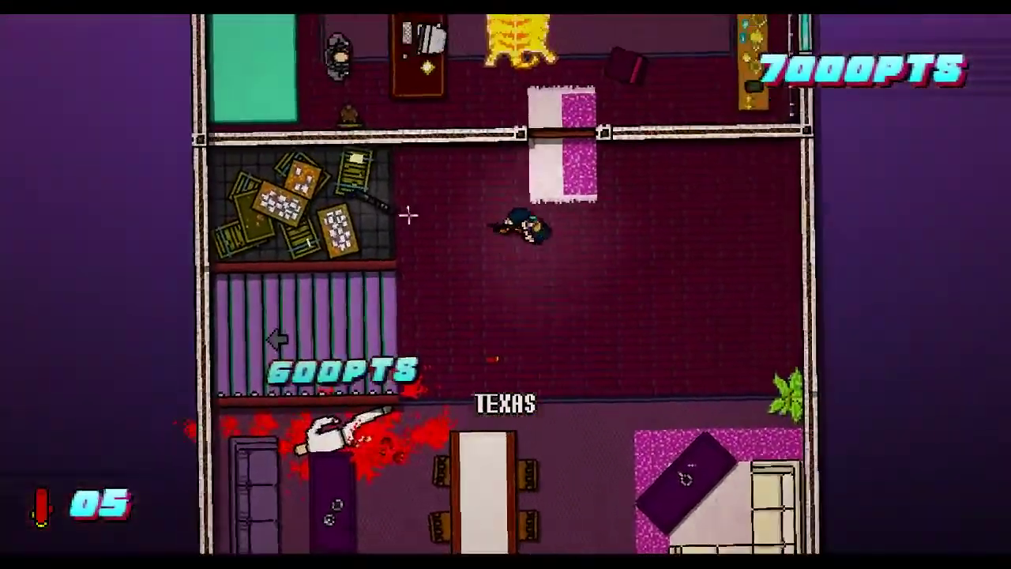
pyautogui.press('a')
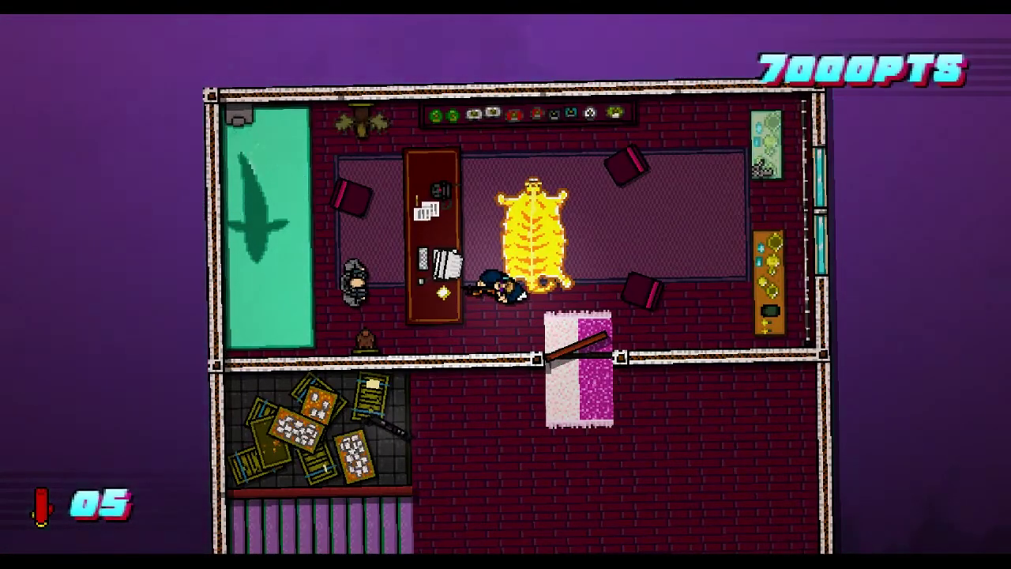
# Go through the conversation with the grey-suited man behind the office desk and head back out of the room.
pyautogui.press('space')
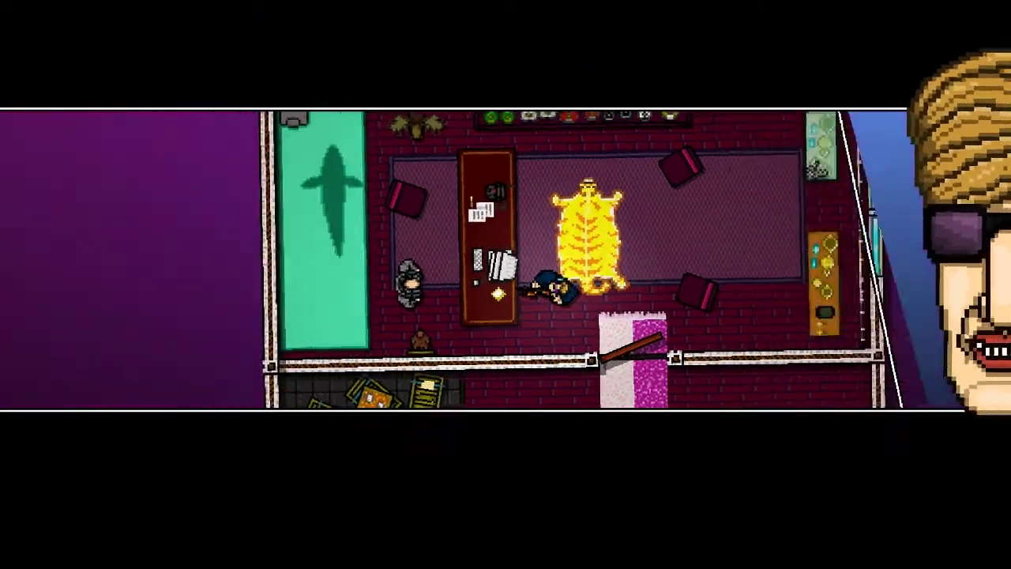
pyautogui.press('space')
pyautogui.press('space')
pyautogui.press('s')
pyautogui.press('a')
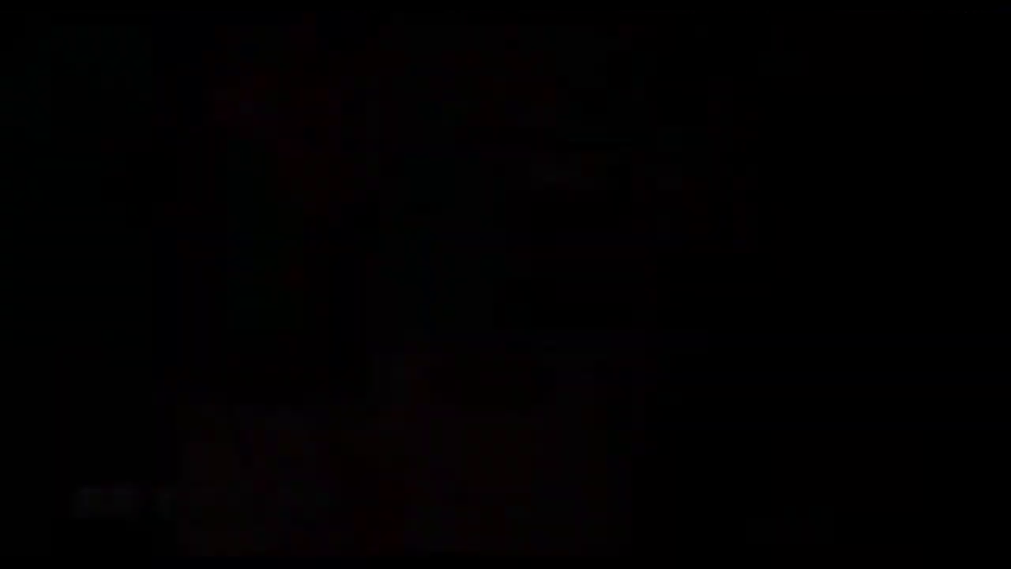
# Enter the pizza shop and go through the dialogue with the clerk at the counter.
pyautogui.press('a')
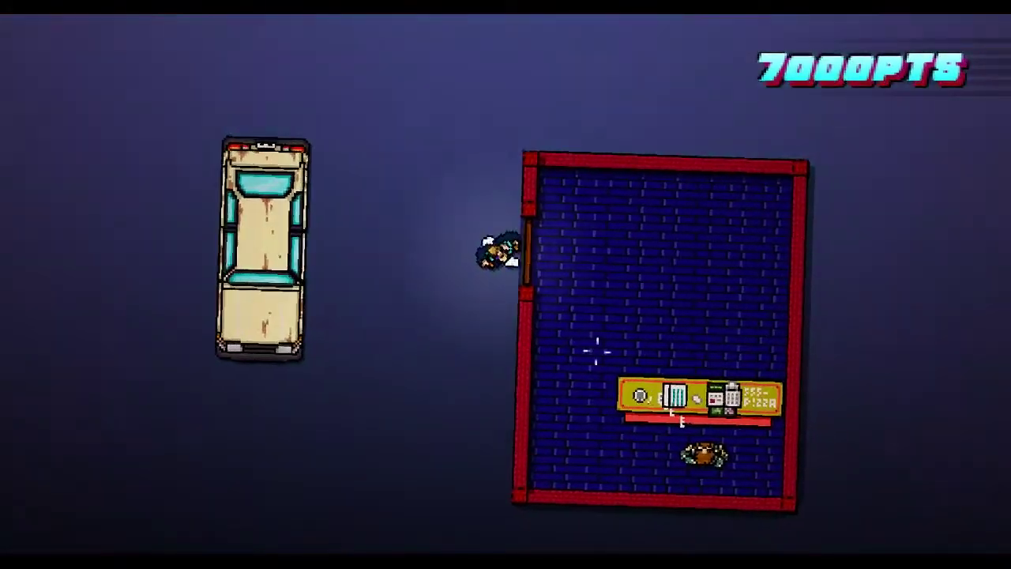
pyautogui.press('d')
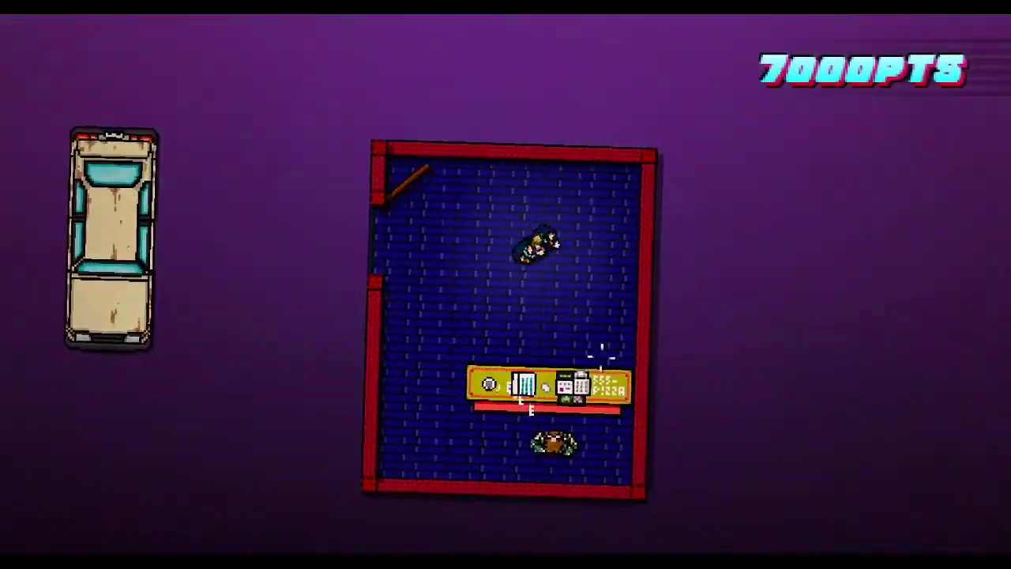
pyautogui.press('space')
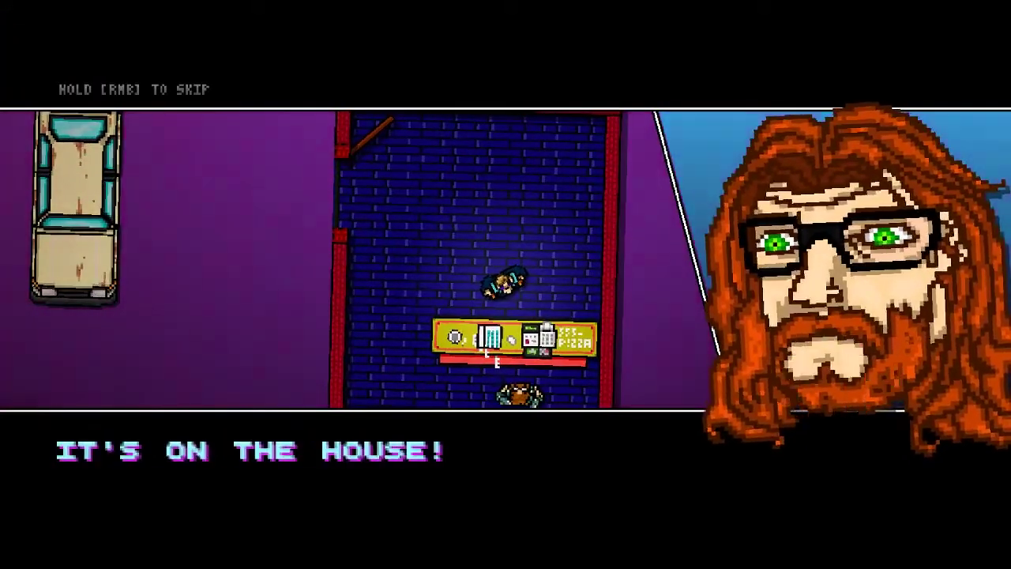
pyautogui.press('space')
# Leave the pizza shop and get into the parked car to finish the level.
pyautogui.press('a')
pyautogui.press('w')
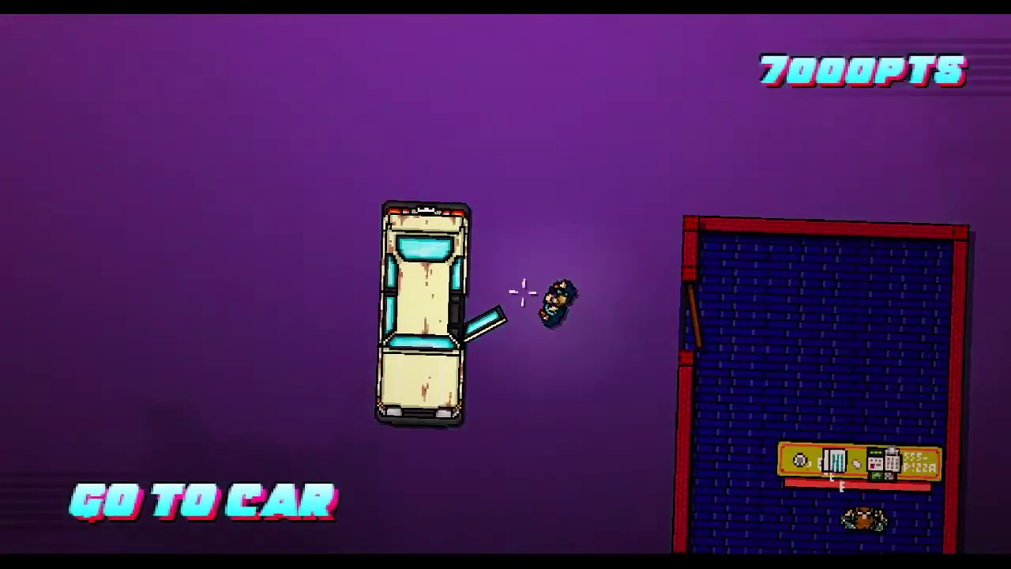
pyautogui.press('a')
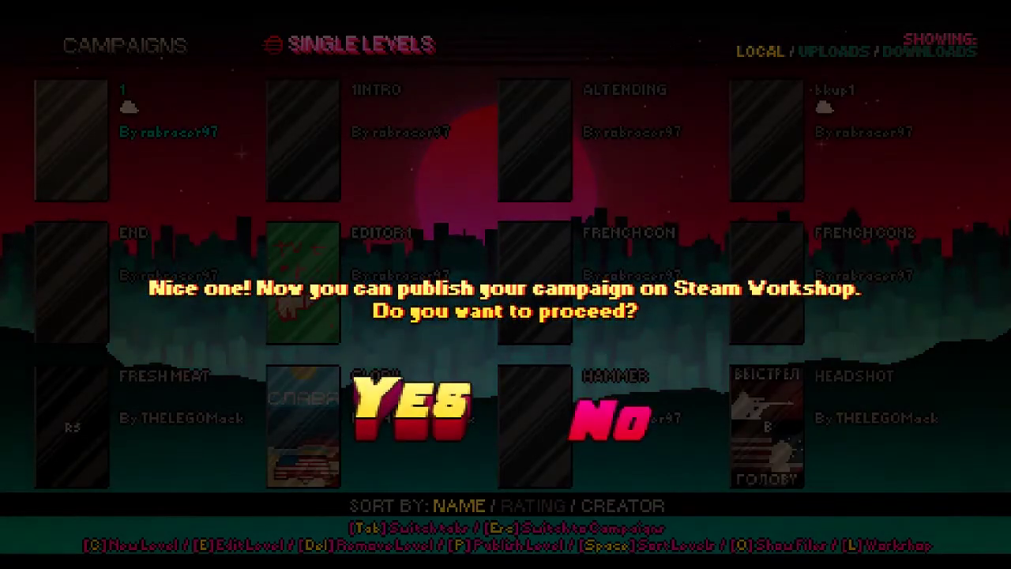
# Publish the beaten campaign on the Steam Workshop and look over its item page.
pyautogui.press('Return')
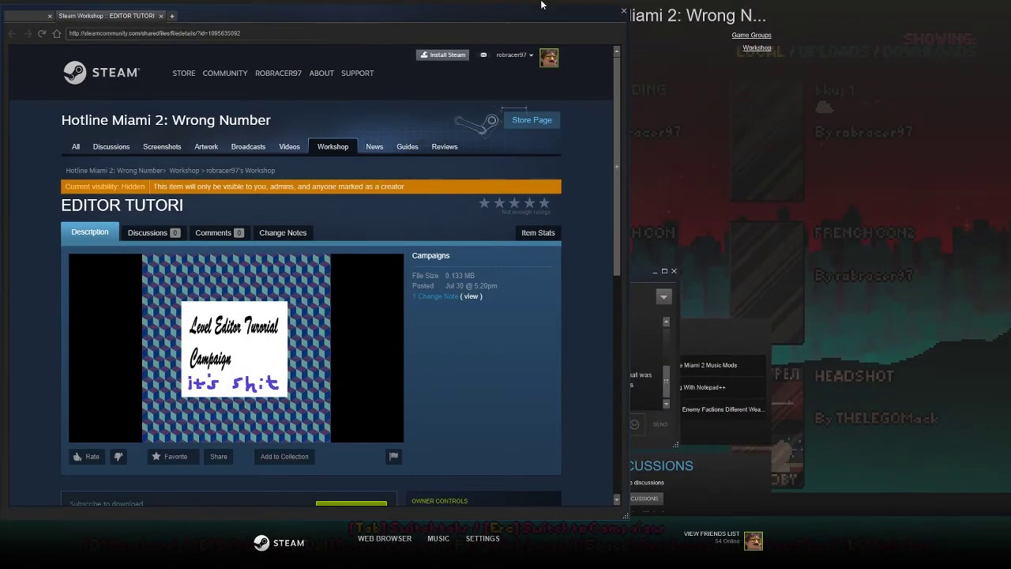
pyautogui.moveTo(433, 25); pyautogui.dragTo(634, 36)
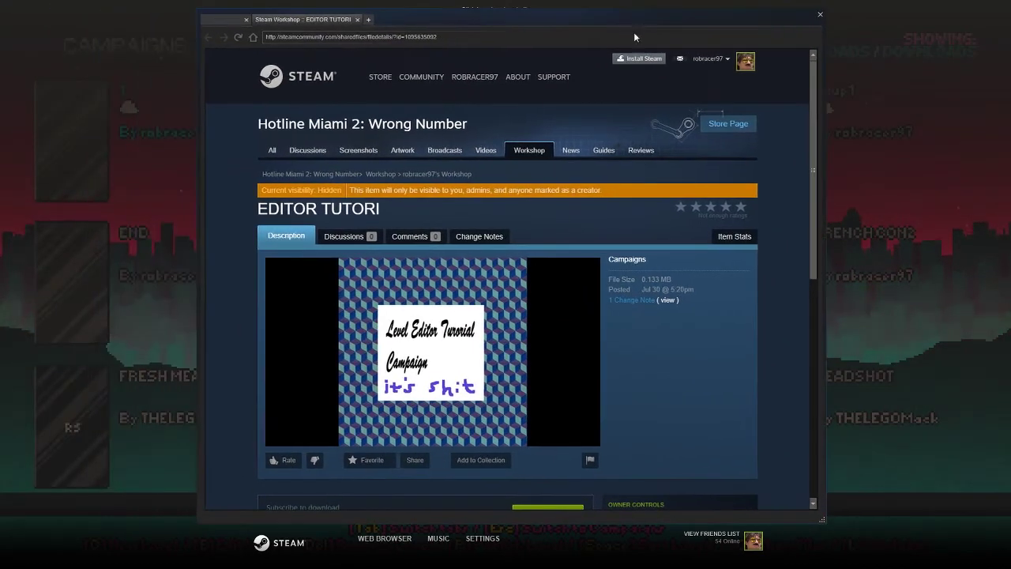
pyautogui.scroll(-3, 683, 375)
pyautogui.scroll(-3, 240, 287)
pyautogui.scroll(4, 231, 284)
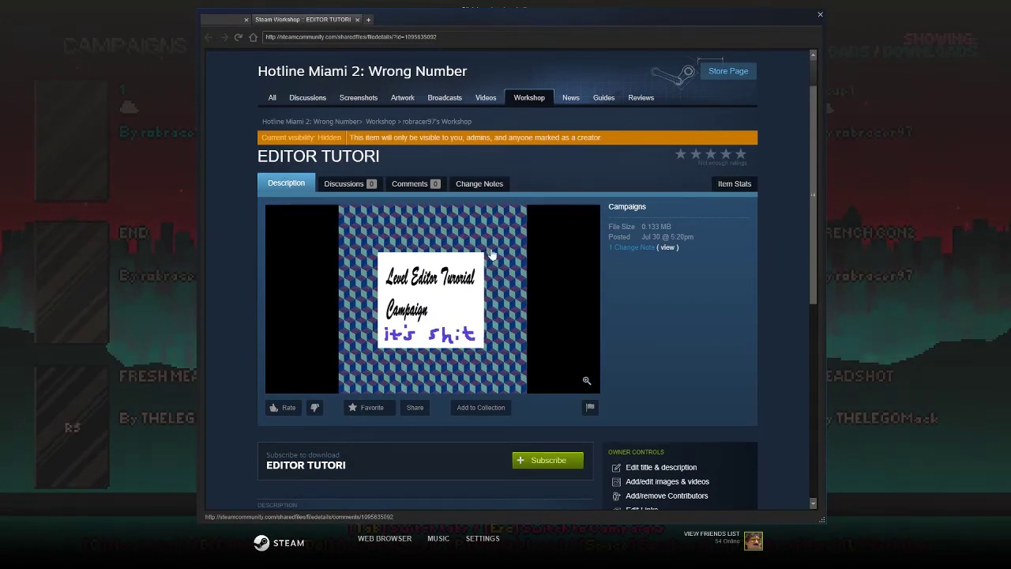
# Edit the Workshop item's title to "EDITOR TUTORIAL (hammer one level, easy)".
pyautogui.scroll(-3, 489, 251)
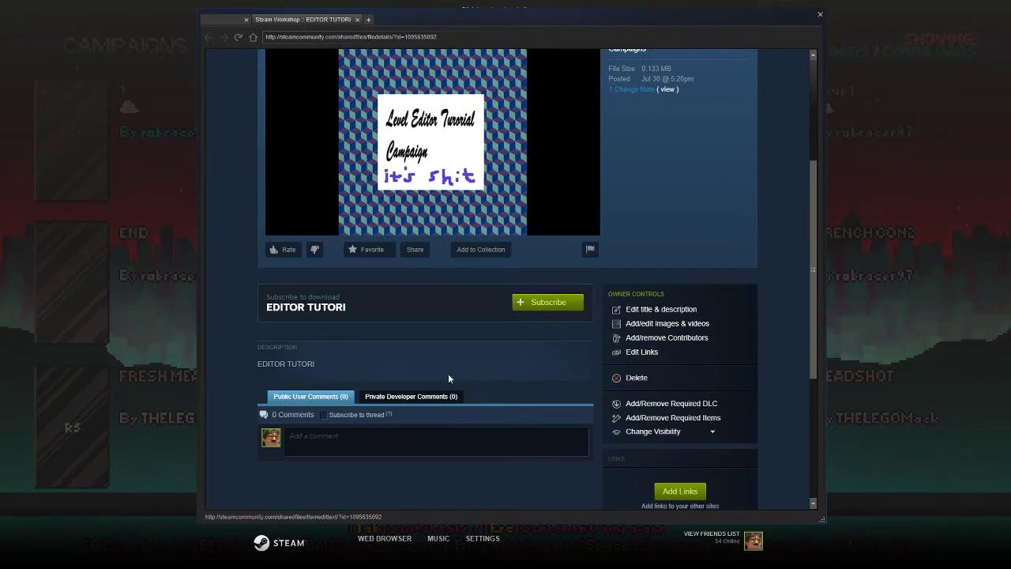
pyautogui.click(675, 309)
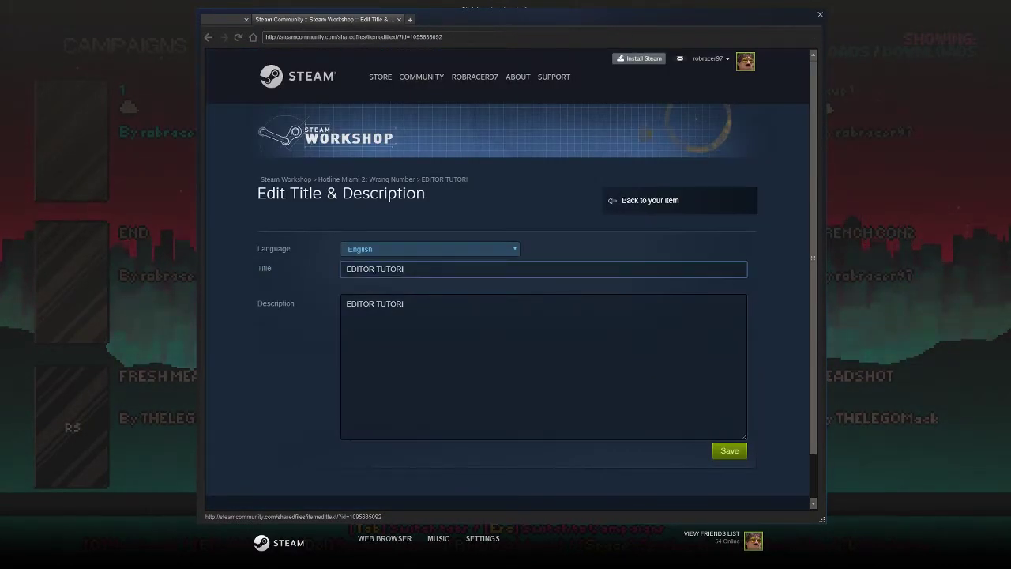
pyautogui.click(439, 269)
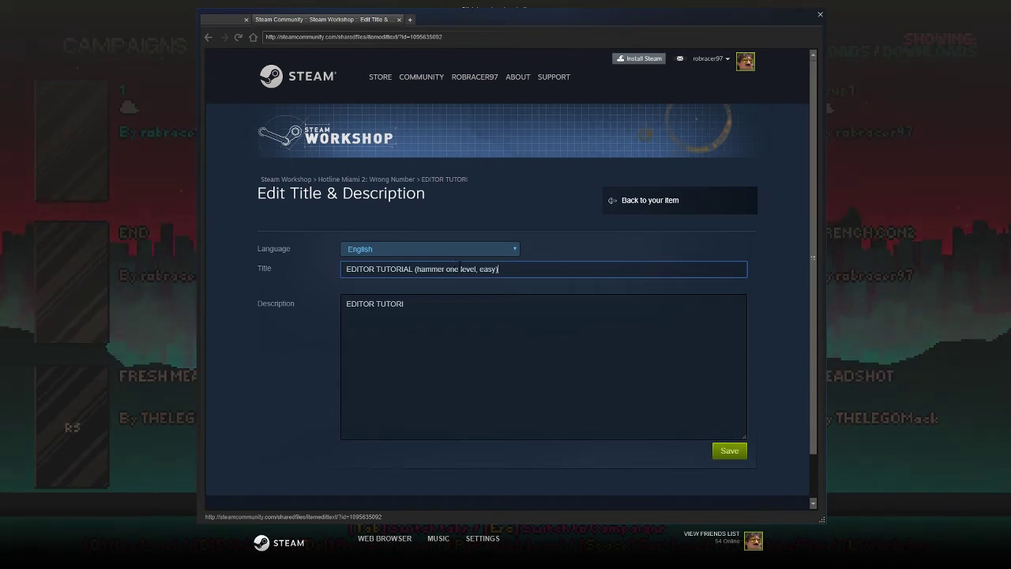
# Rewrite the item's description as "EDITOR TUTORIAL is a very bad level for the purposed of education".
pyautogui.scroll(-2, 496, 319)
pyautogui.moveTo(433, 256); pyautogui.dragTo(320, 260)
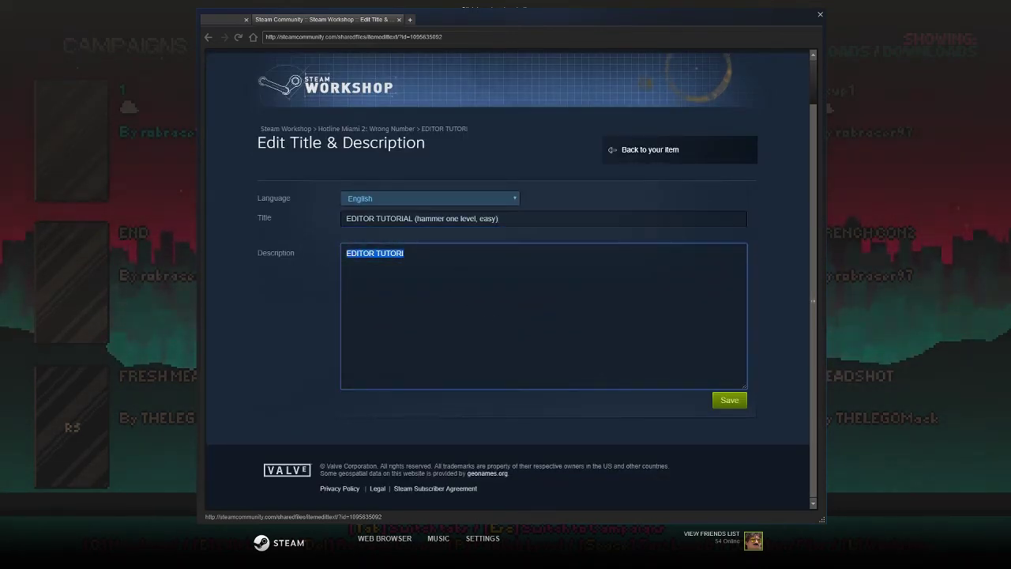
pyautogui.click(450, 259)
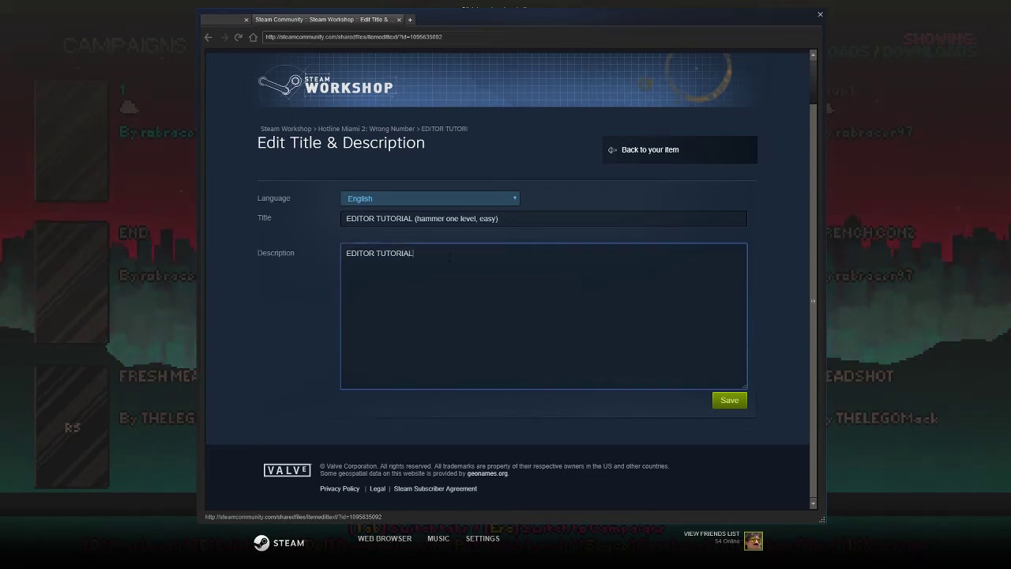
pyautogui.write('a')
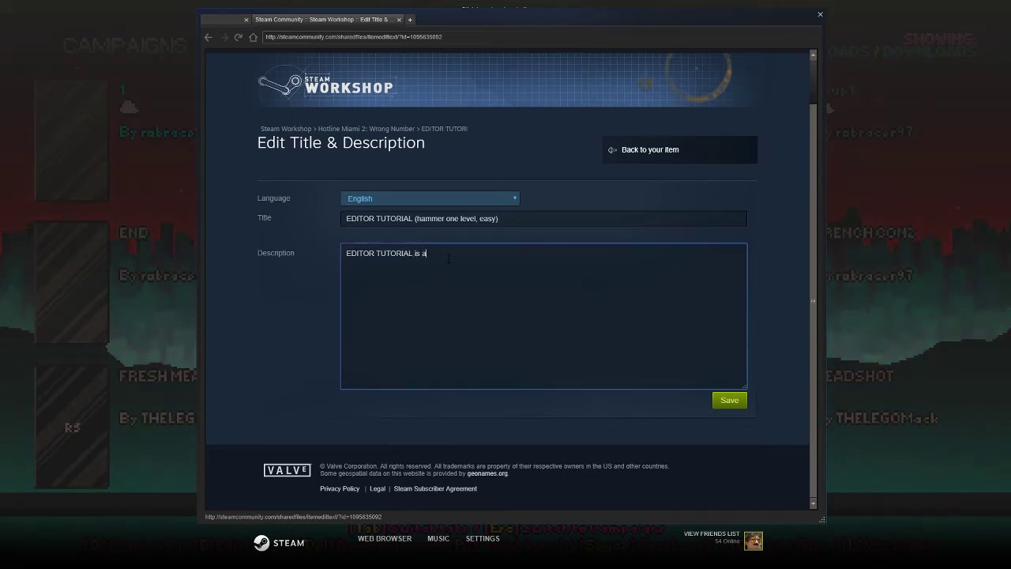
pyautogui.write(' very ba')
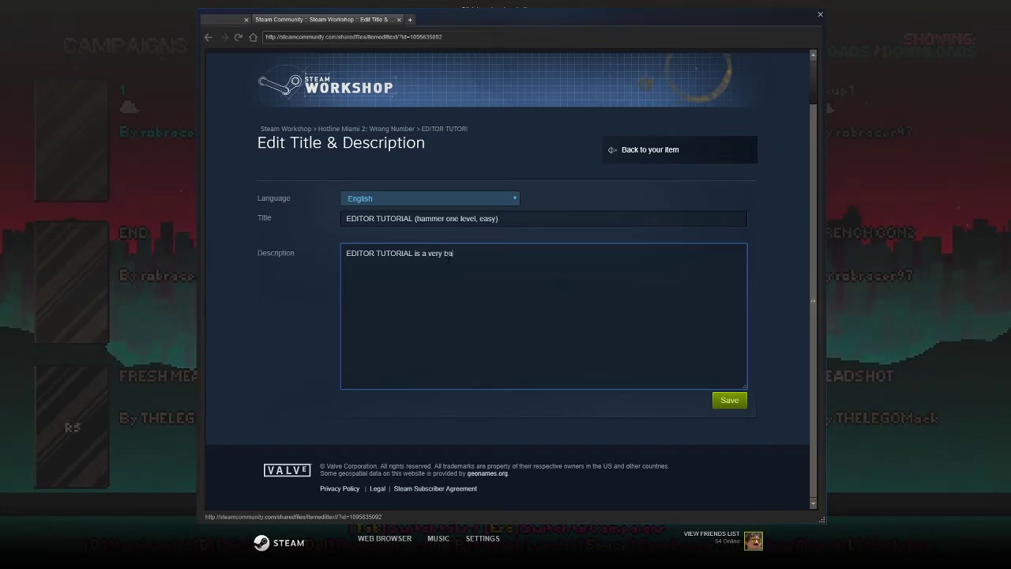
pyautogui.write('d level for th')
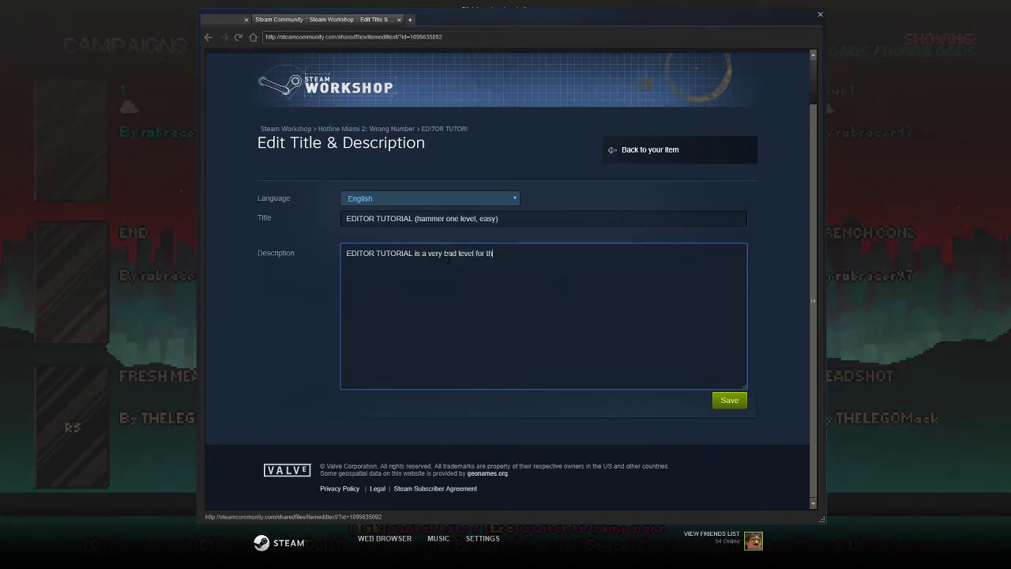
pyautogui.write('e purposed ')
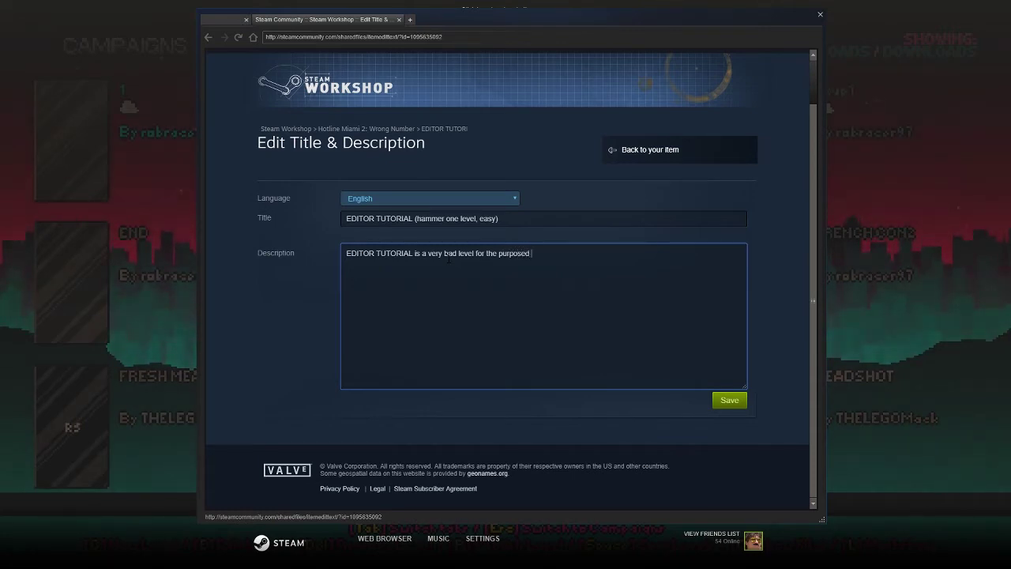
pyautogui.write('of education')
# Add a separate description line reading "Click here to see video:" and save the title and description.
pyautogui.press('Return')
pyautogui.write('Click')
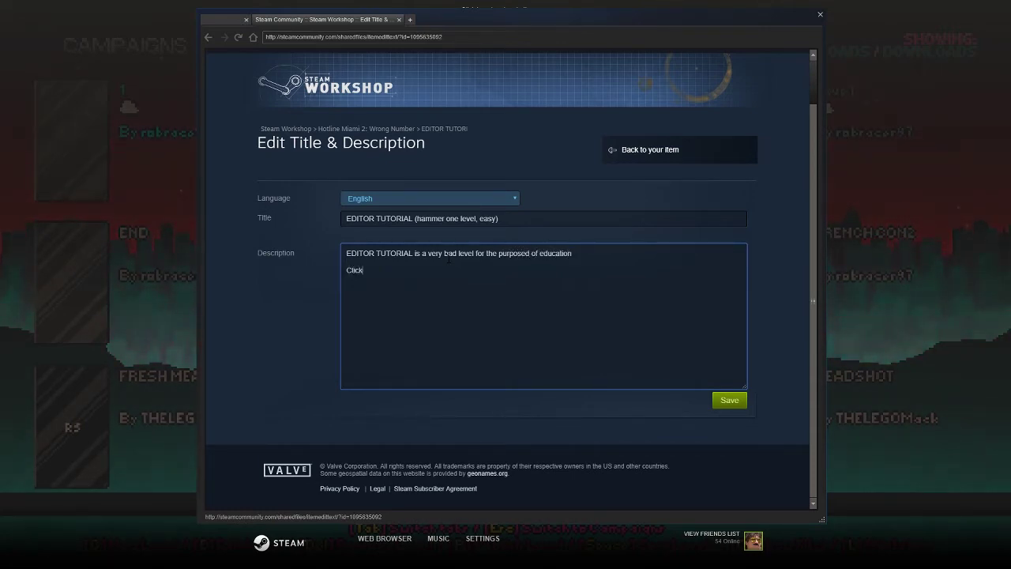
pyautogui.write(' here to s')
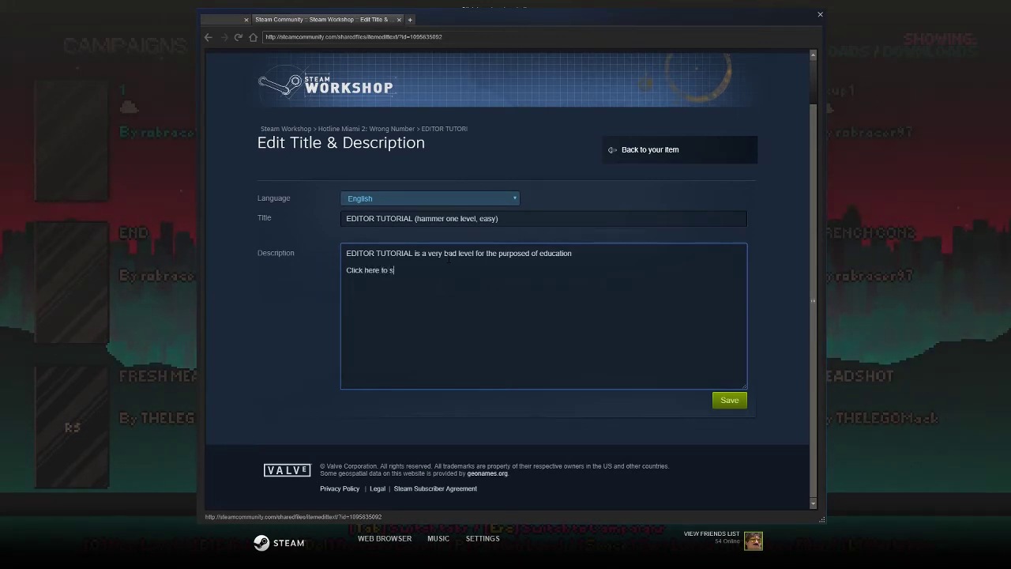
pyautogui.write('ee video:')
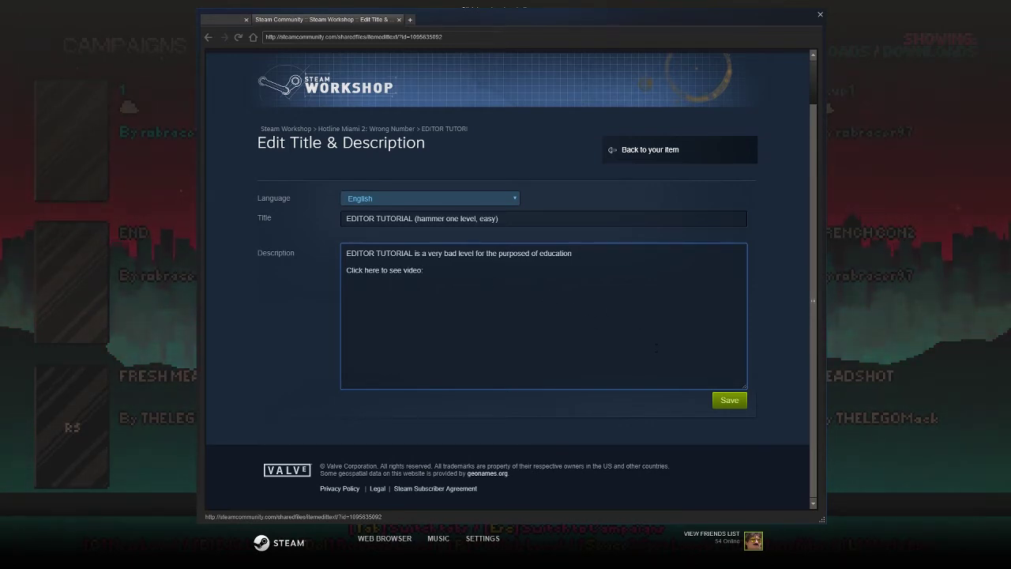
pyautogui.click(733, 404)
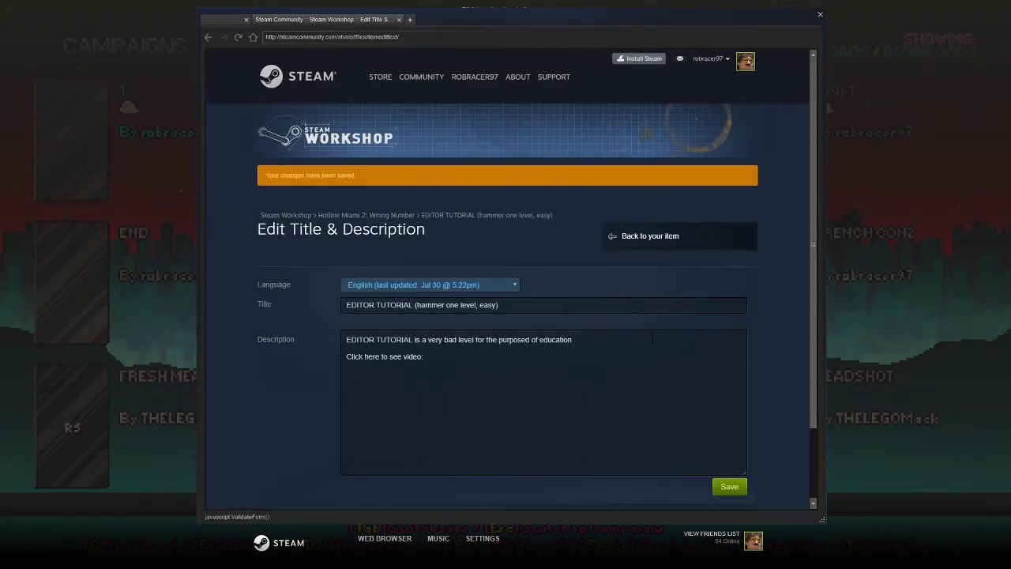
pyautogui.scroll(-2, 642, 336)
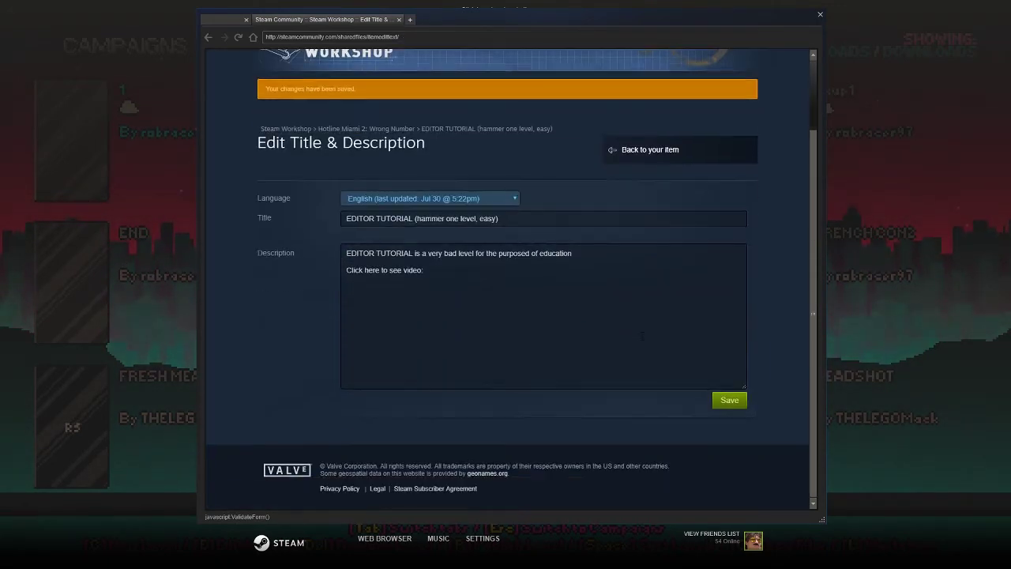
# Close the Workshop page and the Steam overlay, then quit the game from its main menu.
pyautogui.click(821, 16)
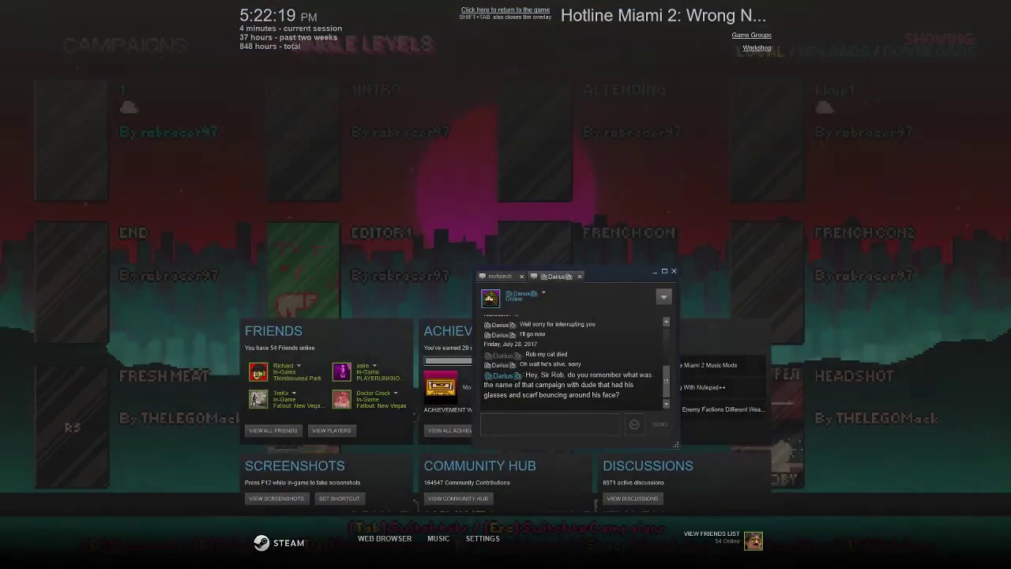
pyautogui.hotkey('shift', 'Tab')
pyautogui.press('Escape')
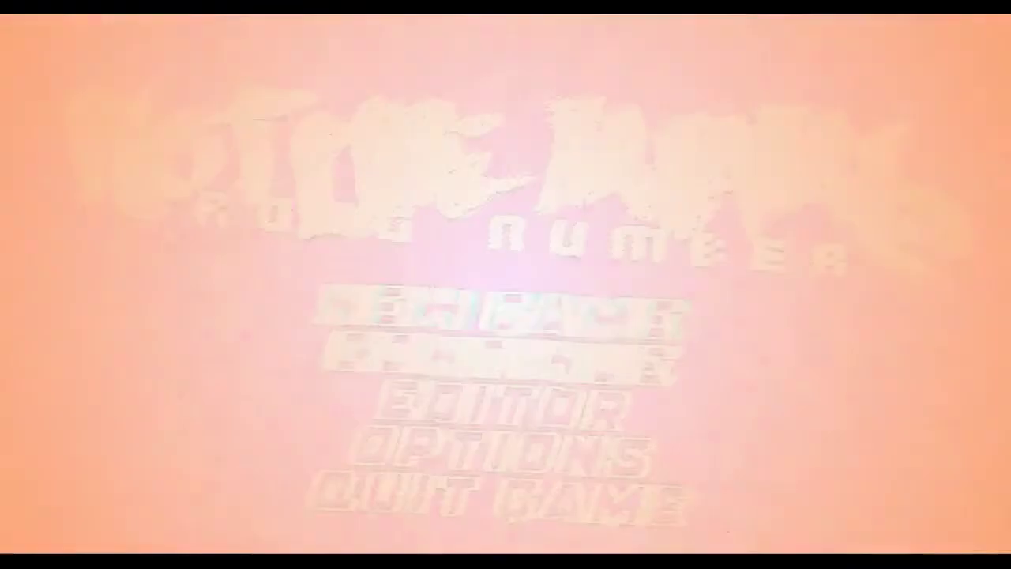
pyautogui.press('Return')
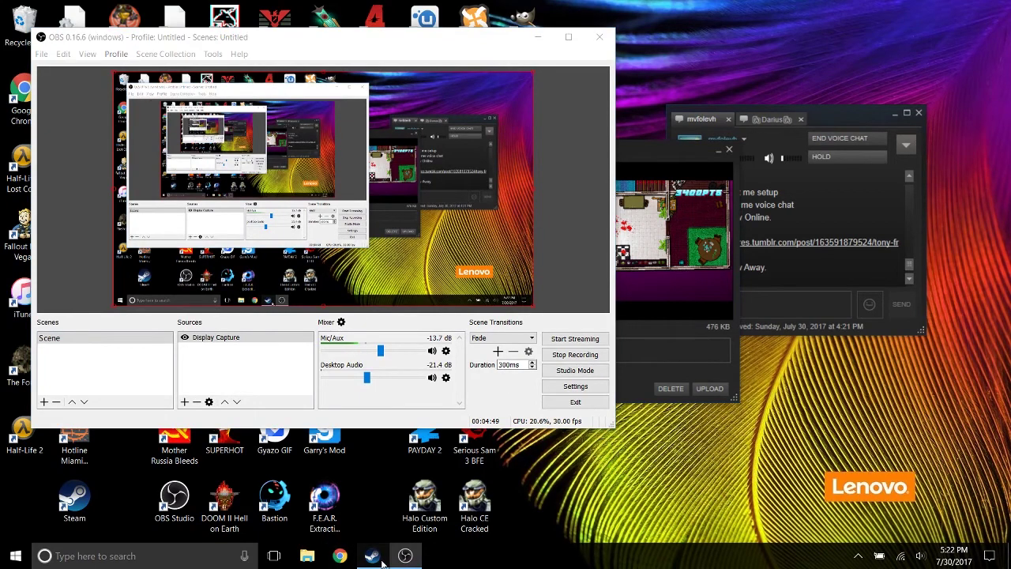
# Switch to the Steam client and open the account's own profile.
pyautogui.click(753, 151)
pyautogui.click(743, 140)
pyautogui.click(770, 147)
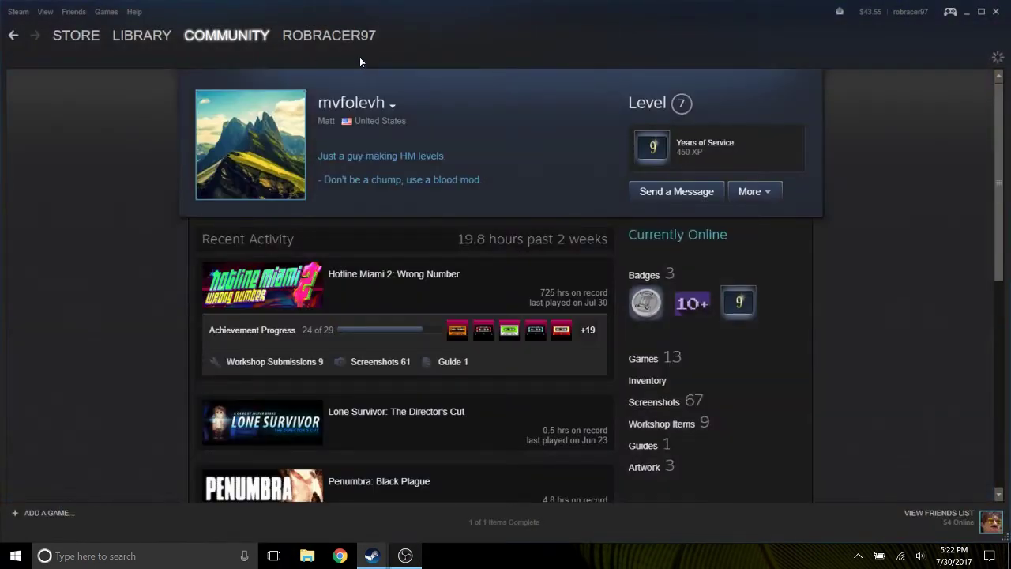
pyautogui.moveTo(327, 68)
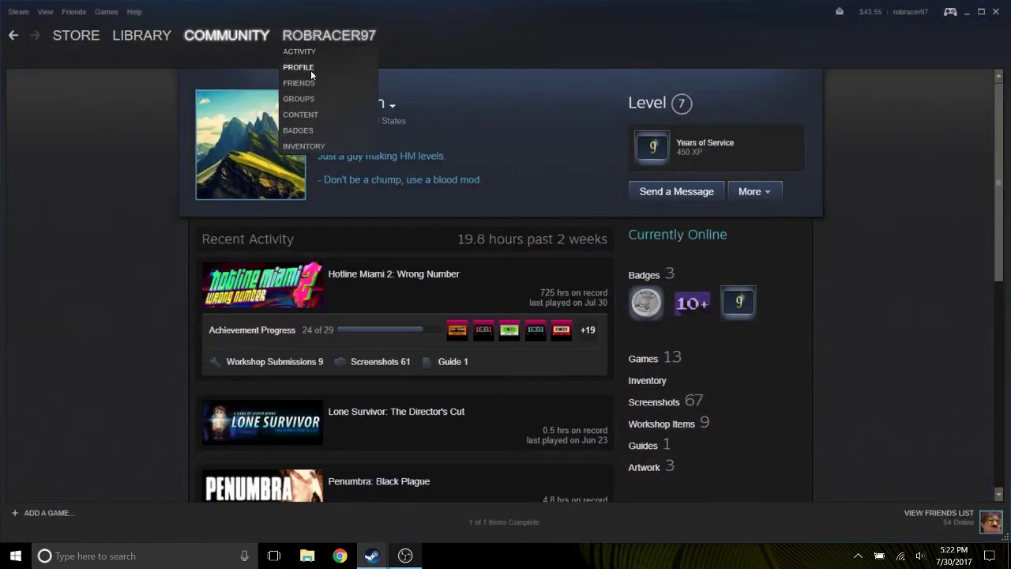
pyautogui.click(307, 68)
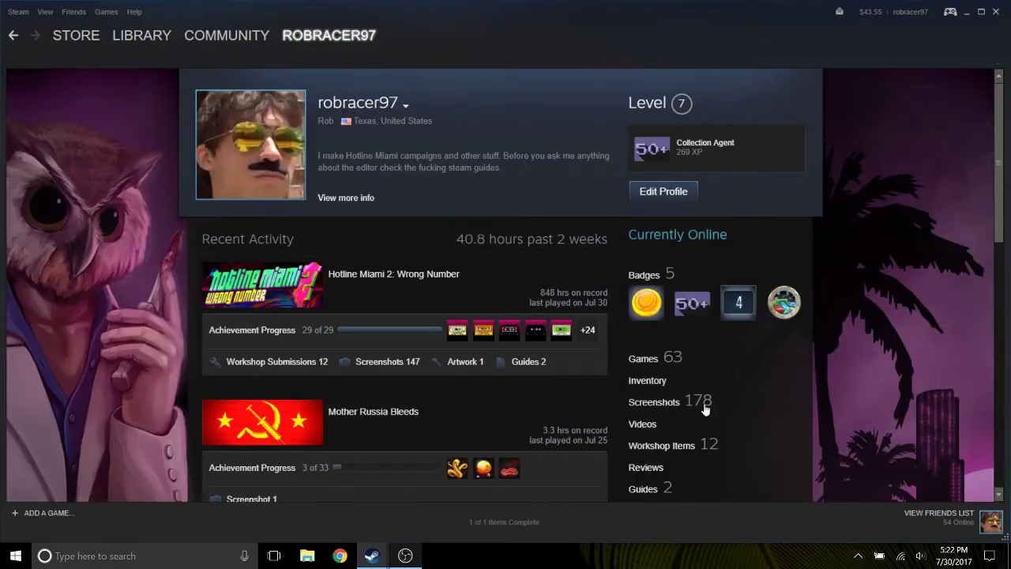
# Open the profile's Workshop items and view the page of EDITOR TUTORIAL (hammer one level, easy).
pyautogui.click(727, 443)
pyautogui.scroll(-3, 262, 233)
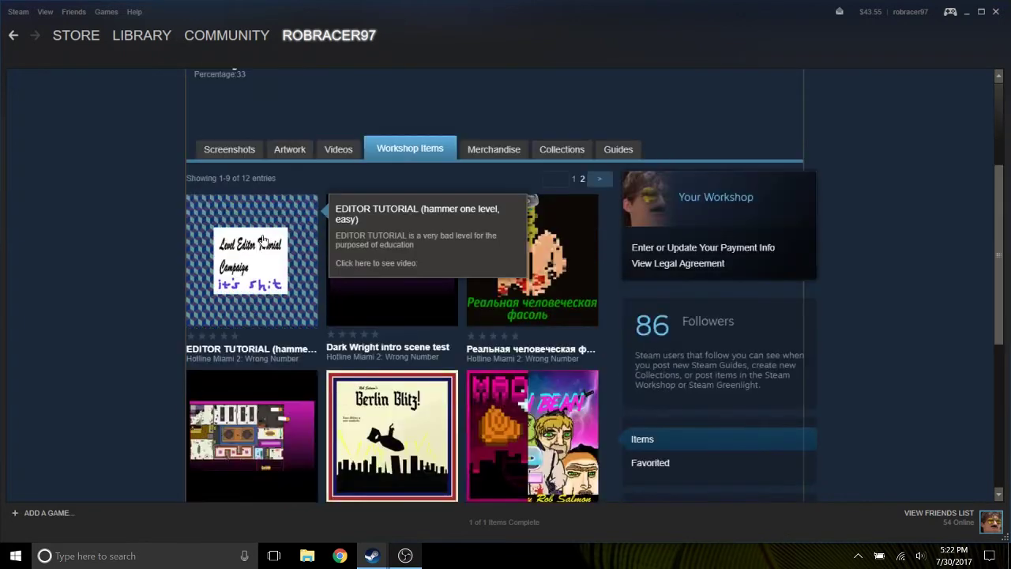
pyautogui.click(234, 270)
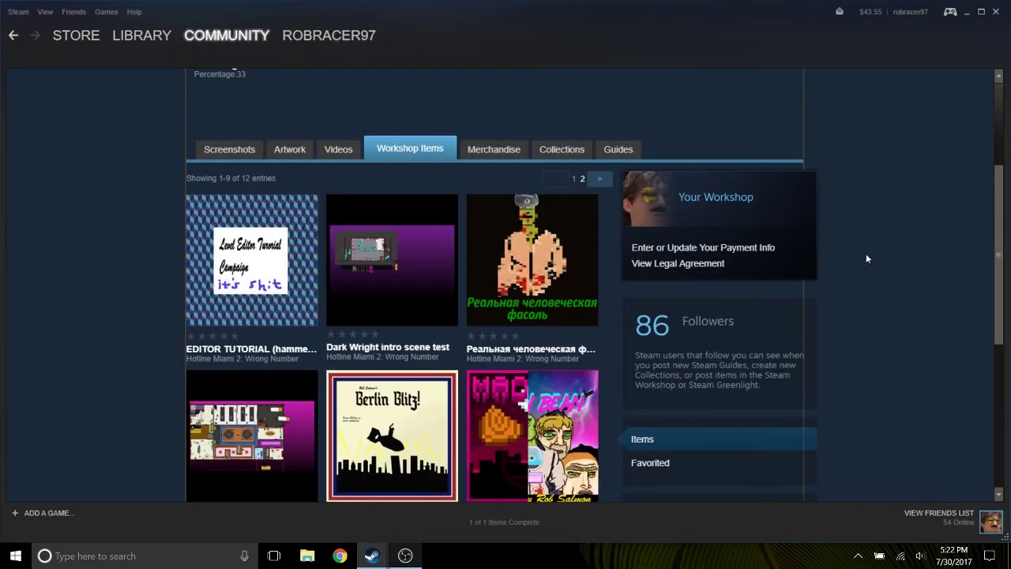
pyautogui.scroll(-3, 909, 261)
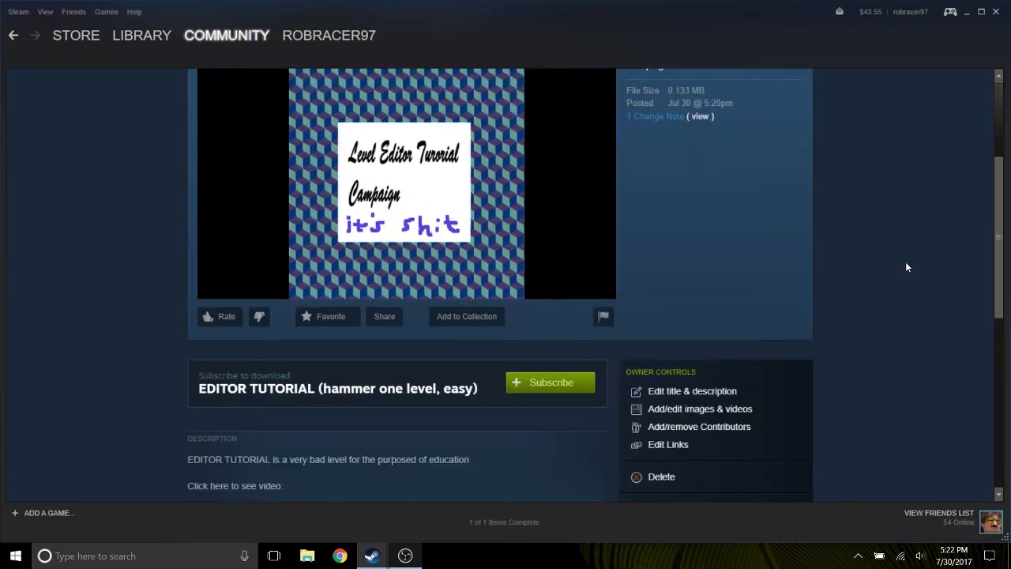
# Review the published item's Workshop page, including its description, comments, owner controls and current visibility notice.
pyautogui.scroll(-5, 901, 268)
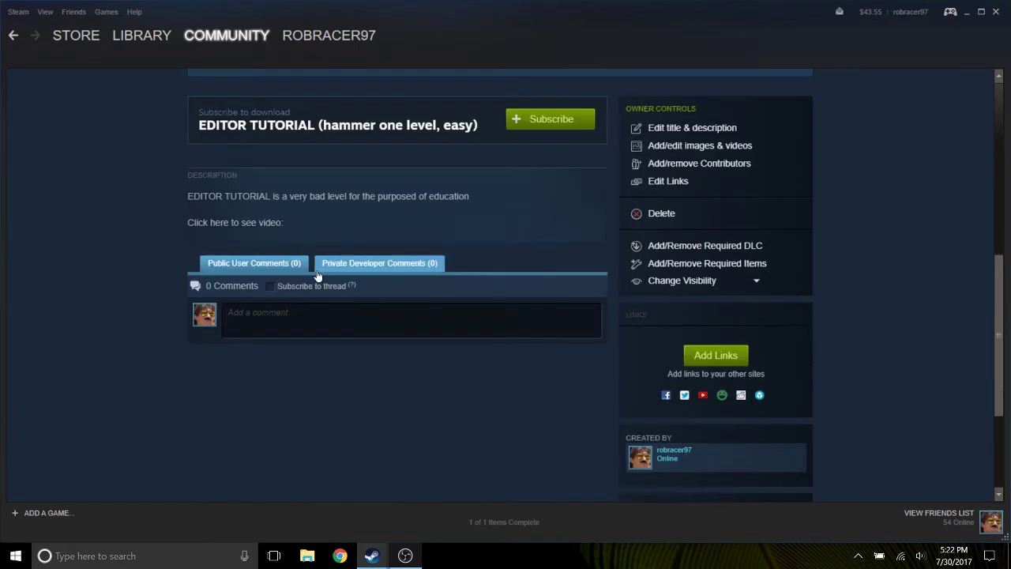
pyautogui.scroll(2, 499, 359)
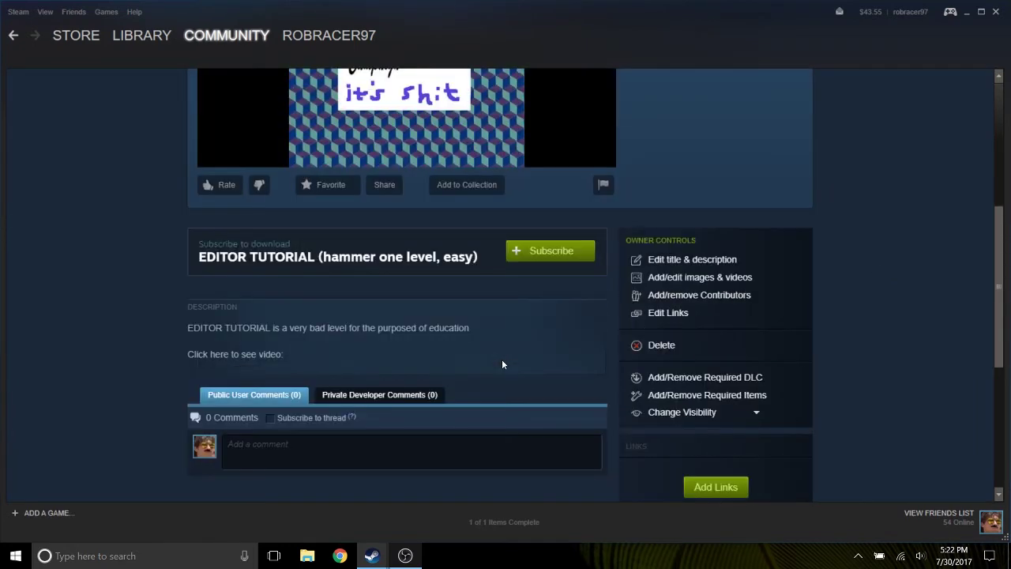
pyautogui.scroll(1, 501, 365)
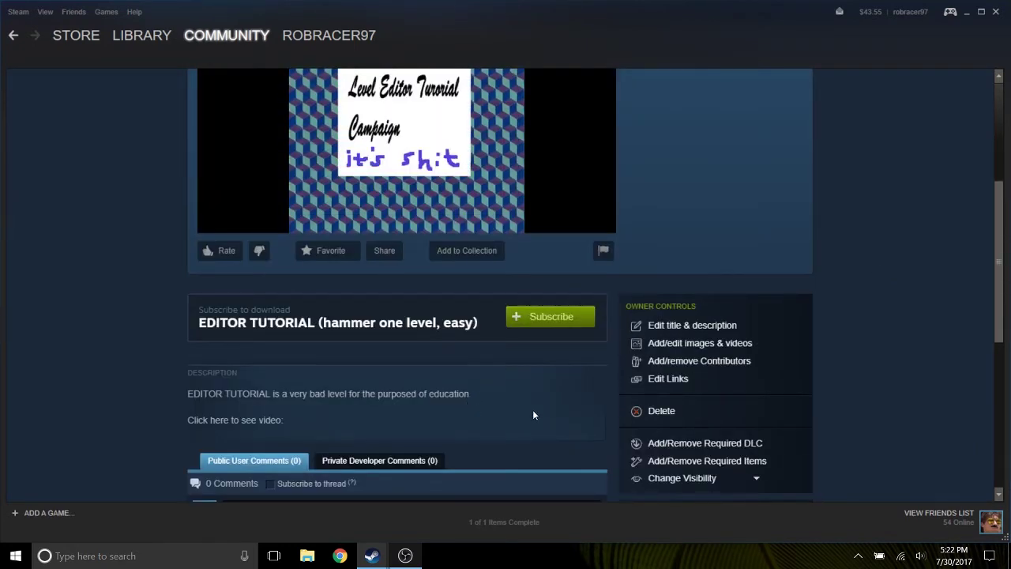
pyautogui.scroll(-3, 533, 415)
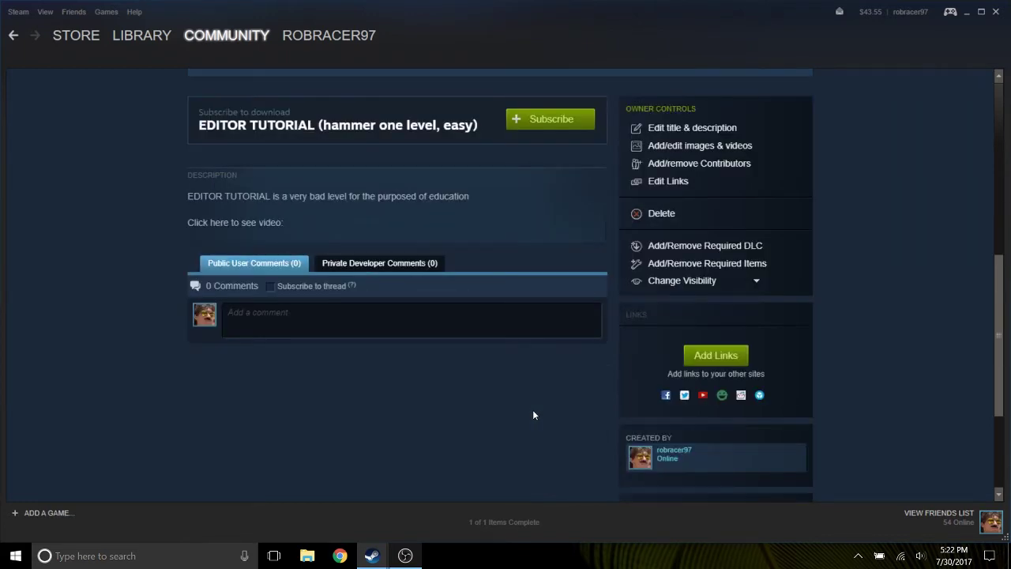
pyautogui.scroll(4, 534, 415)
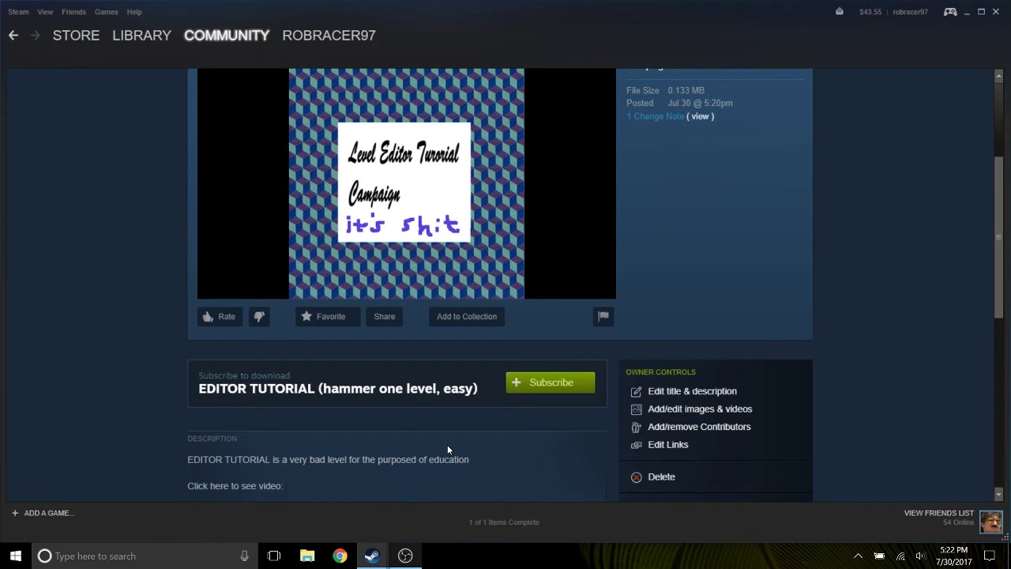
pyautogui.scroll(-1, 446, 449)
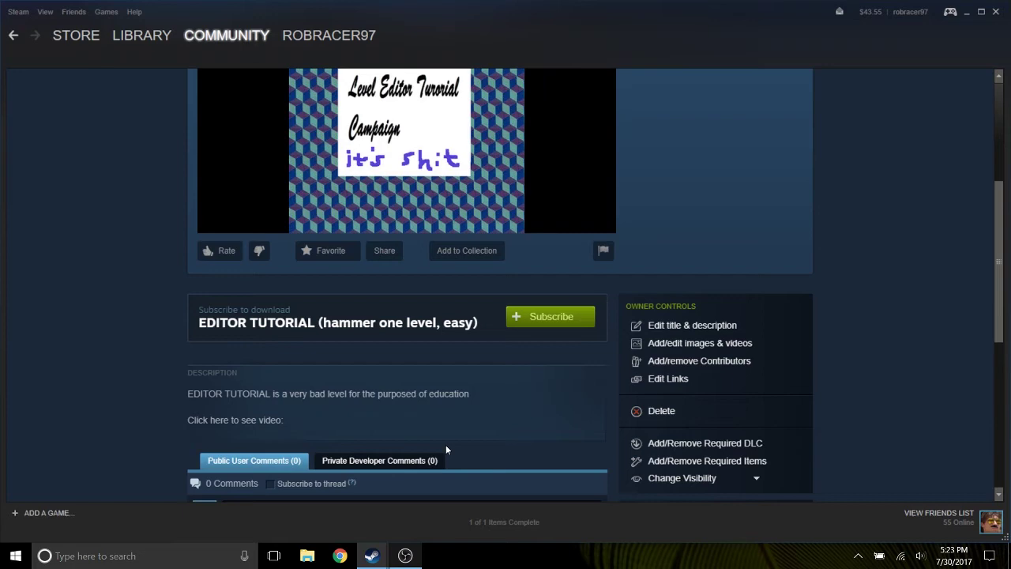
pyautogui.scroll(3, 445, 449)
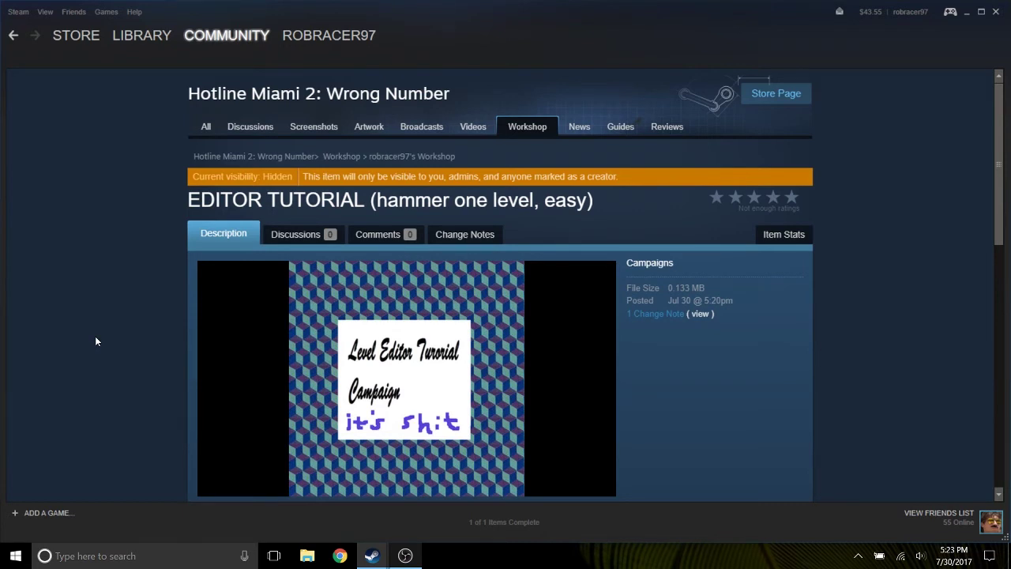
pyautogui.scroll(-1, 93, 335)
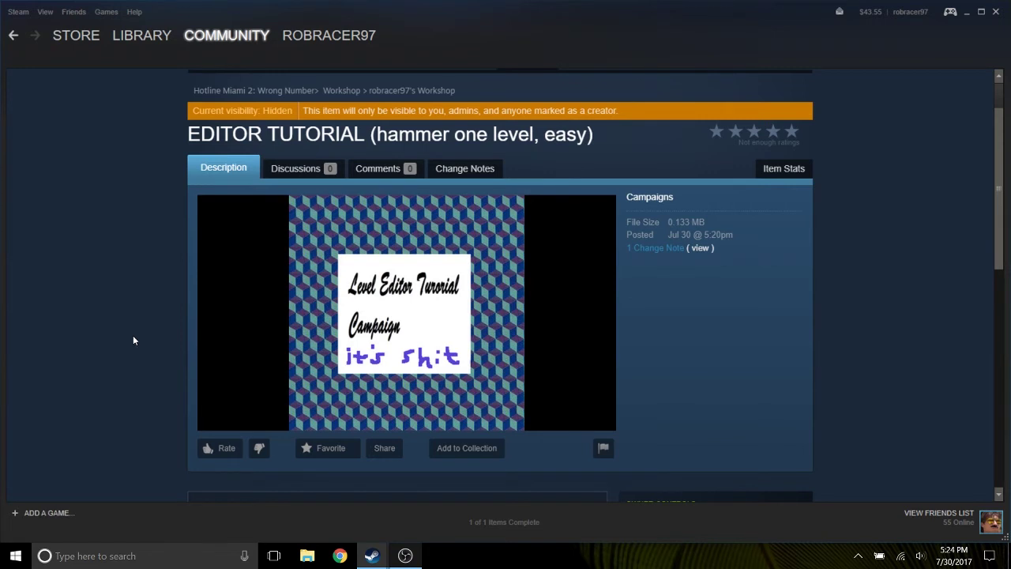
pyautogui.scroll(1, 125, 330)
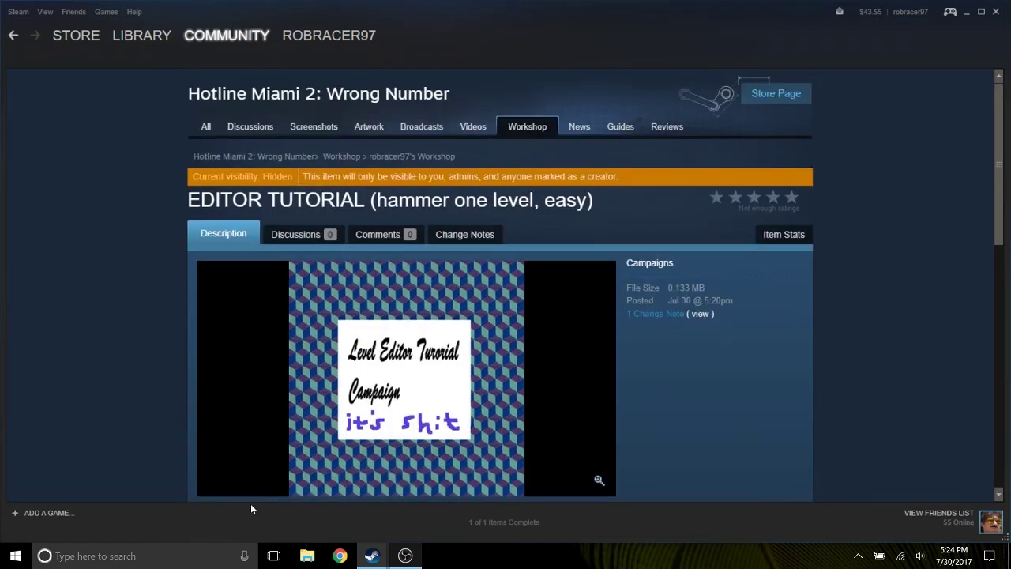
pyautogui.click(405, 555)
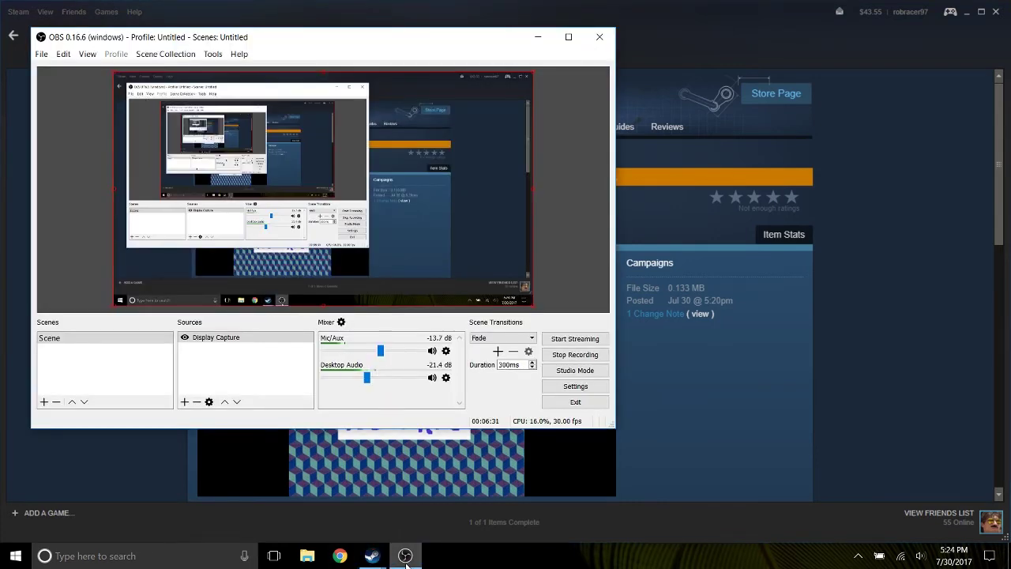
pyautogui.click(405, 556)
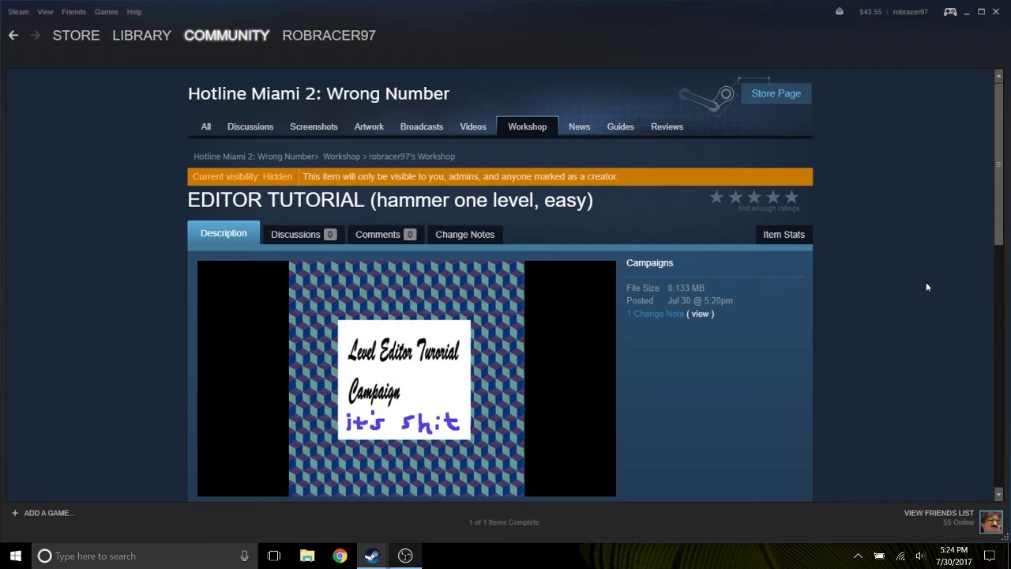
# Change the Workshop item's visibility from the owner controls so that it is public instead of hidden.
pyautogui.scroll(-4, 906, 253)
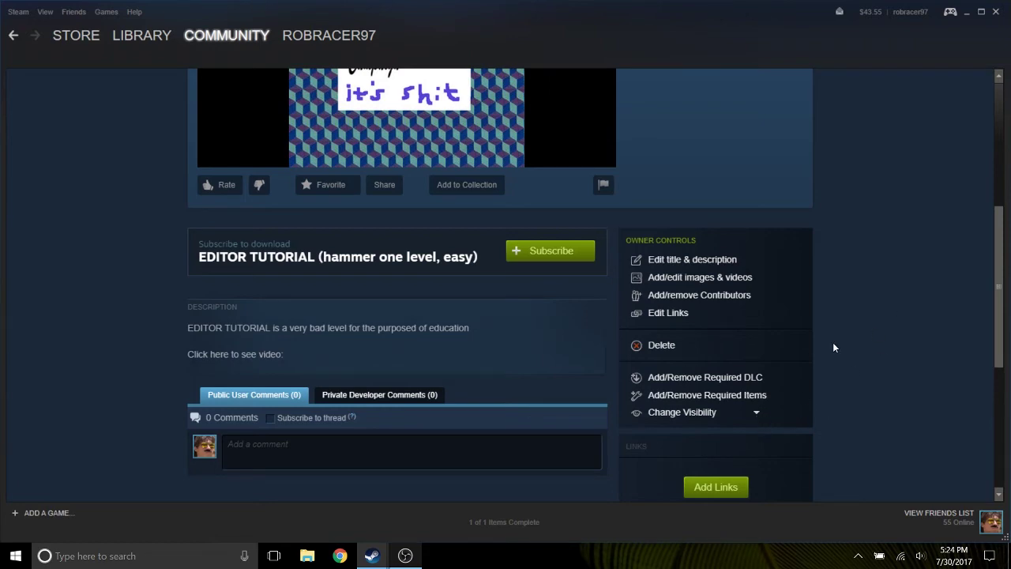
pyautogui.scroll(3, 833, 342)
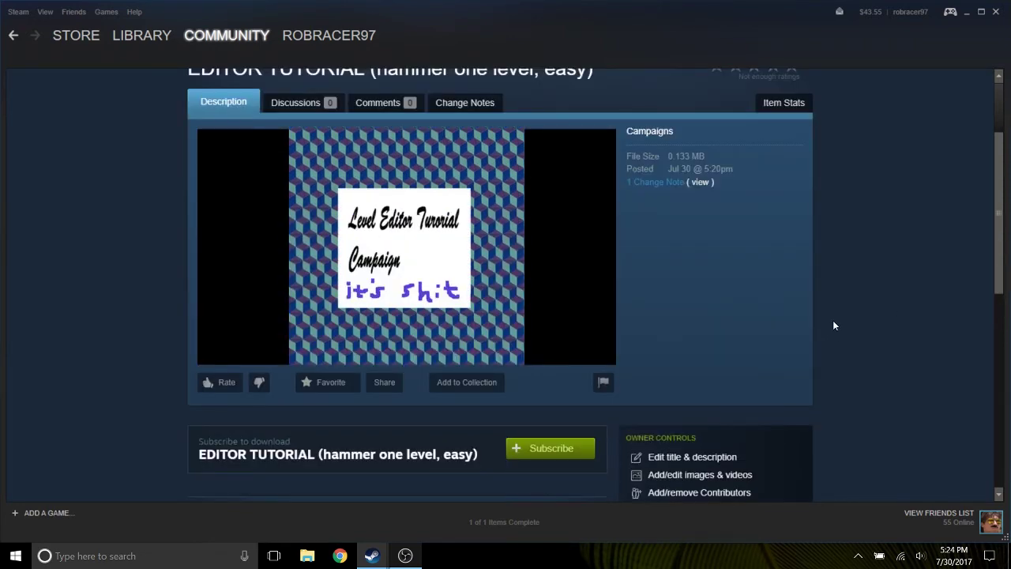
pyautogui.scroll(2, 837, 324)
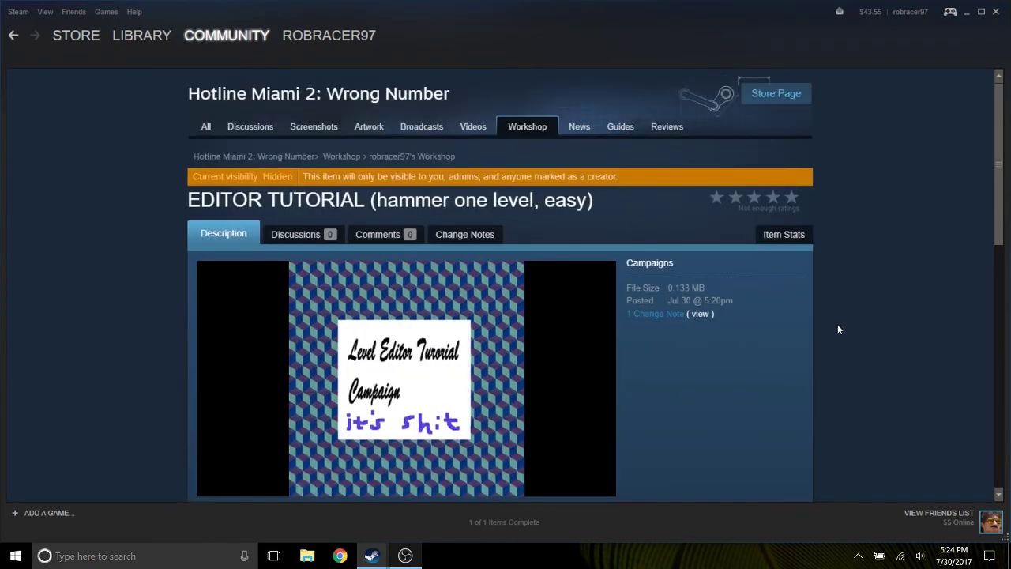
pyautogui.scroll(-8, 837, 324)
pyautogui.scroll(2, 857, 344)
pyautogui.click(757, 356)
pyautogui.click(685, 371)
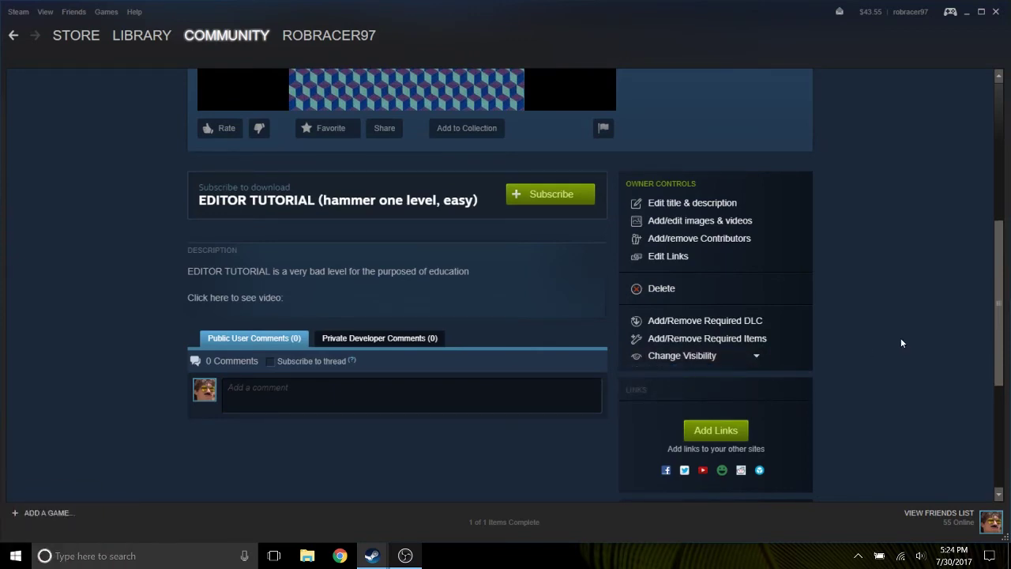
pyautogui.click(756, 356)
pyautogui.click(861, 342)
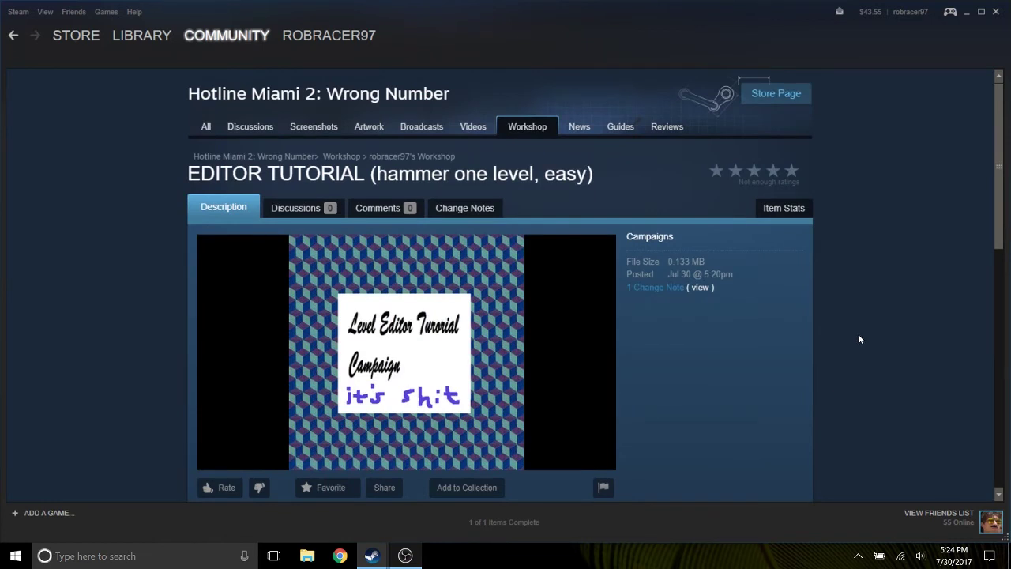
# Look over the item's page and owner controls, including the options for adding images, Sketchfab models and YouTube videos.
pyautogui.scroll(-4, 858, 333)
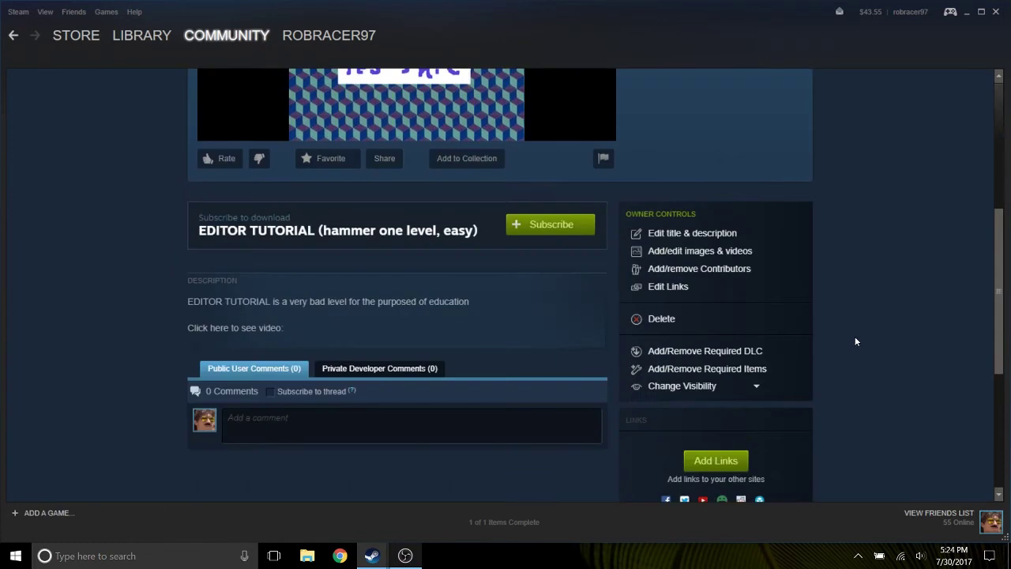
pyautogui.scroll(4, 837, 338)
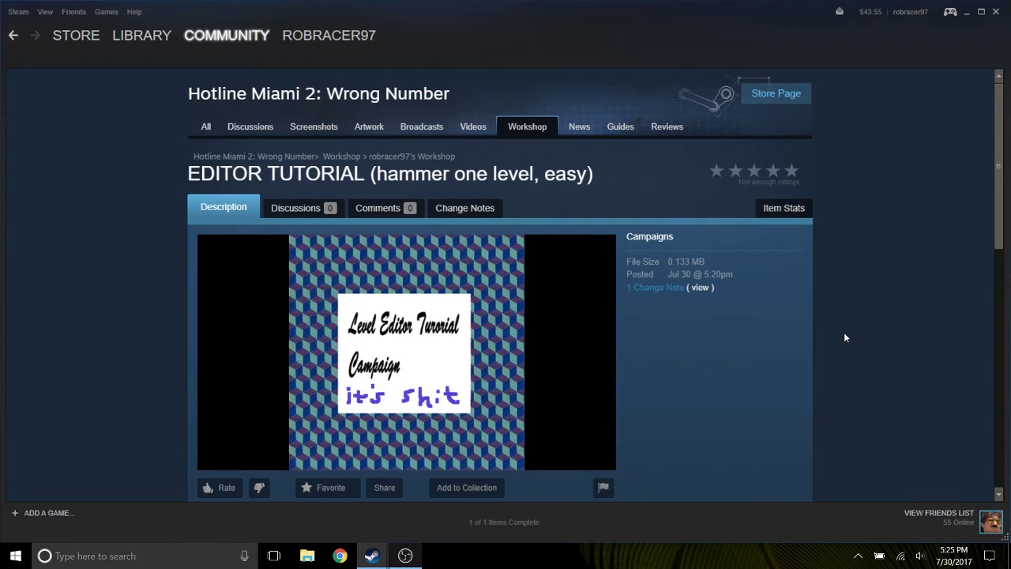
pyautogui.scroll(-5, 856, 332)
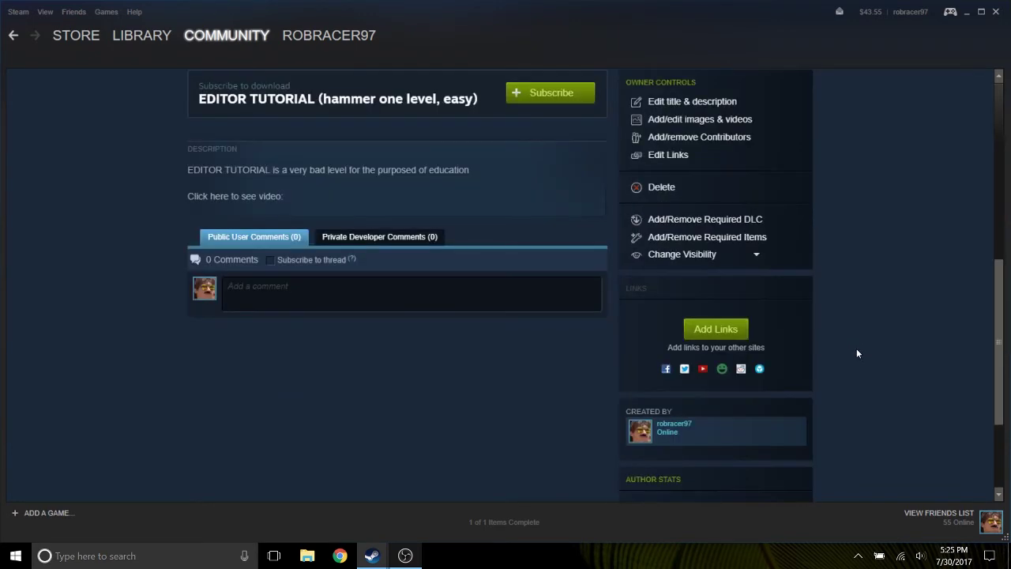
pyautogui.scroll(4, 897, 277)
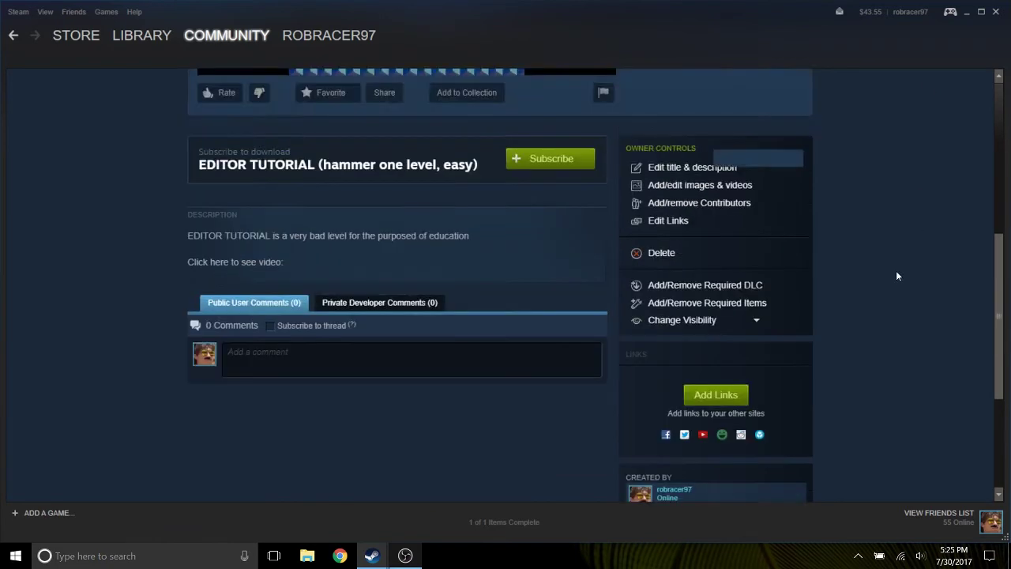
pyautogui.scroll(-2, 897, 270)
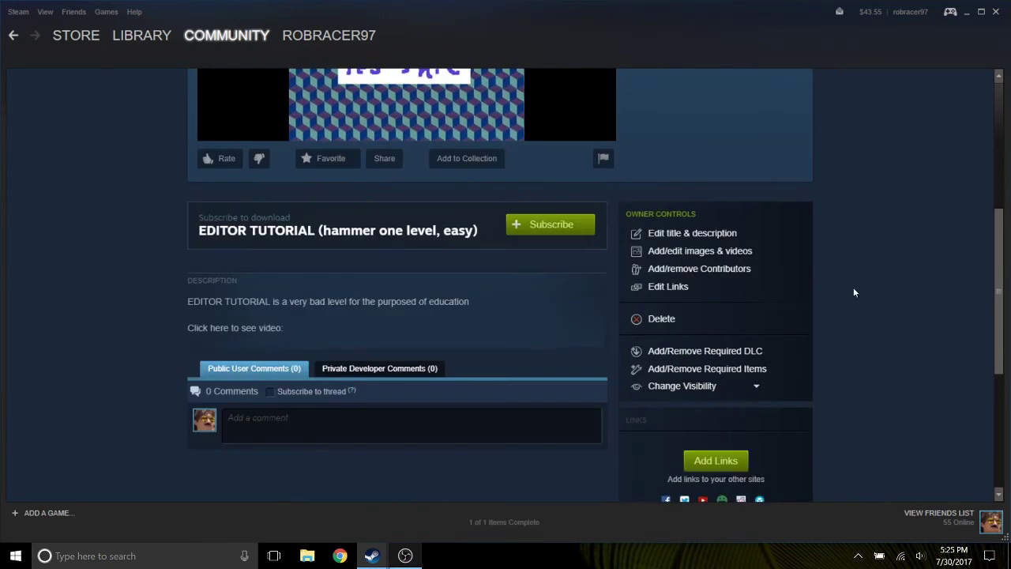
pyautogui.click(700, 252)
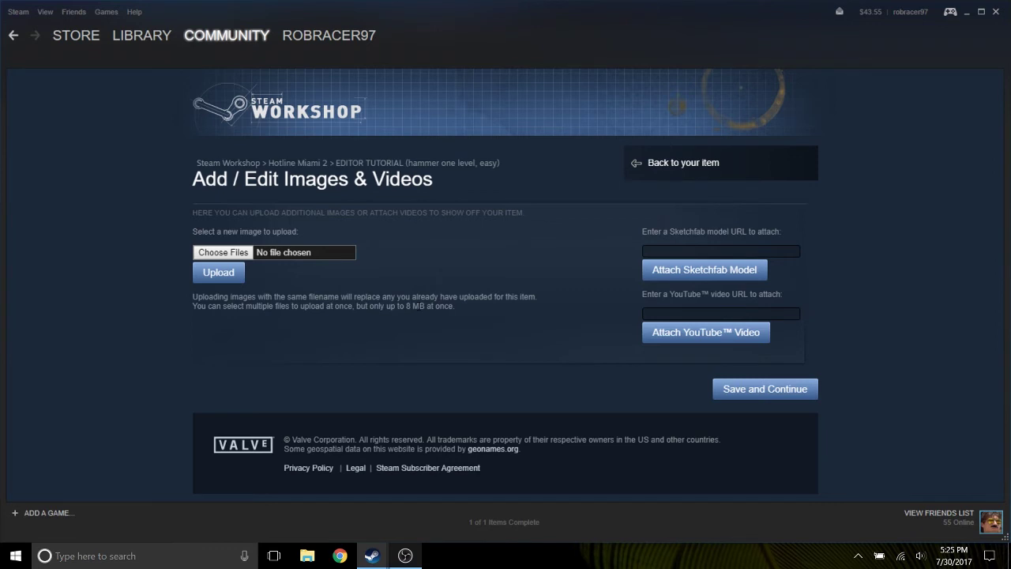
pyautogui.click(738, 388)
pyautogui.scroll(-5, 542, 378)
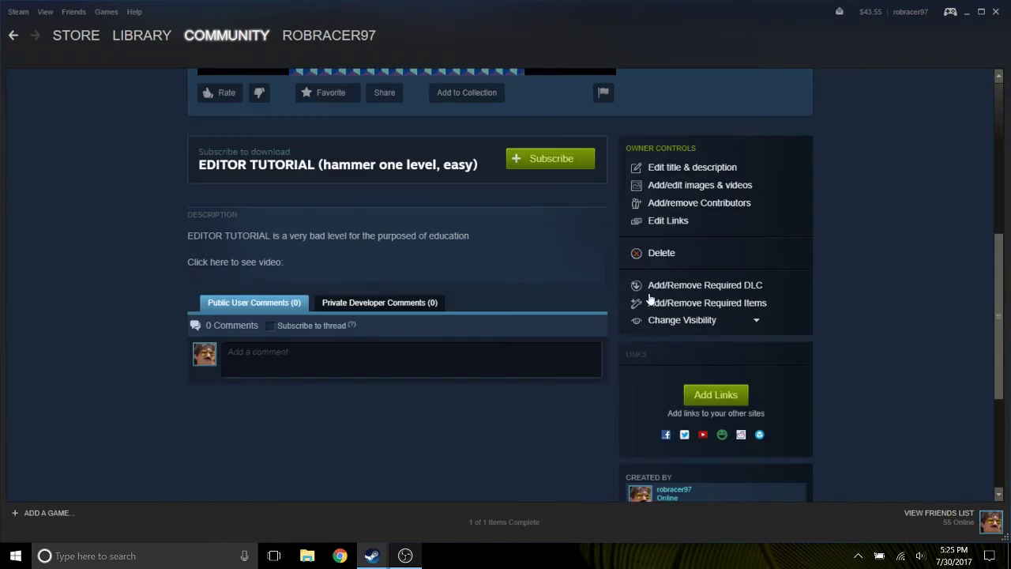
# Upload notch.jpg from the Pictures folder as an additional image for the Workshop item.
pyautogui.click(662, 186)
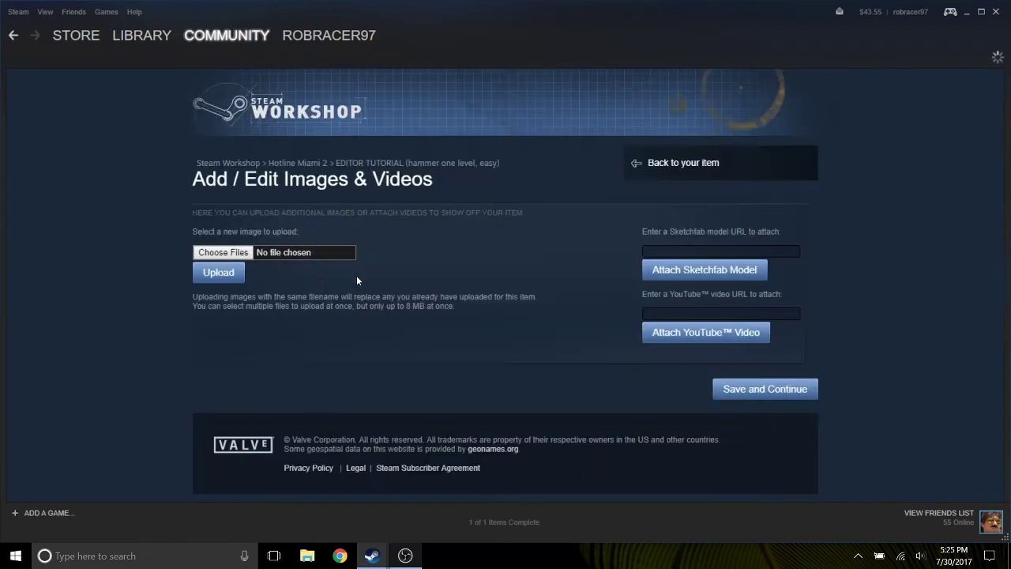
pyautogui.click(222, 275)
pyautogui.click(494, 290)
pyautogui.click(265, 252)
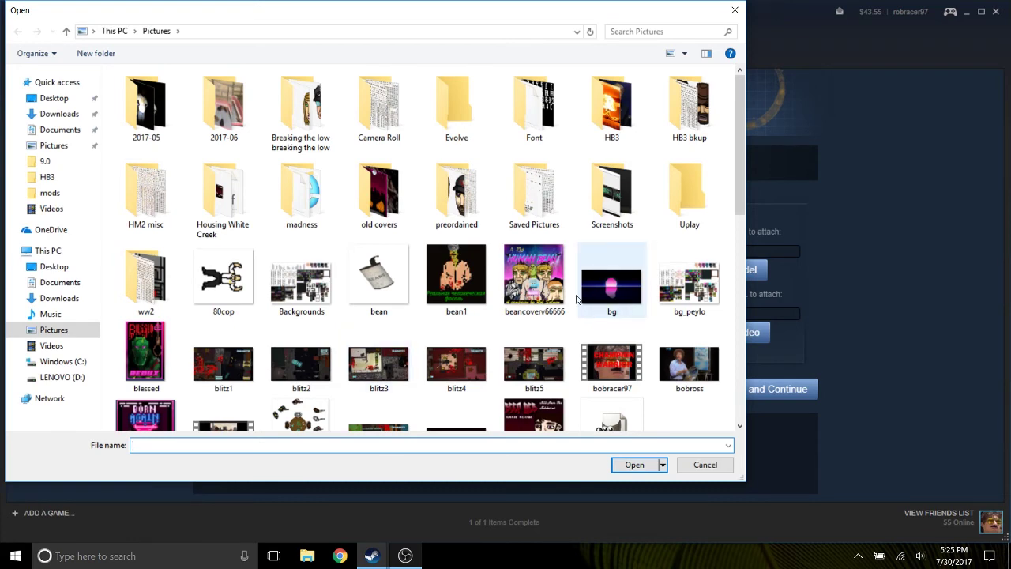
pyautogui.scroll(-6, 553, 296)
pyautogui.scroll(3, 527, 275)
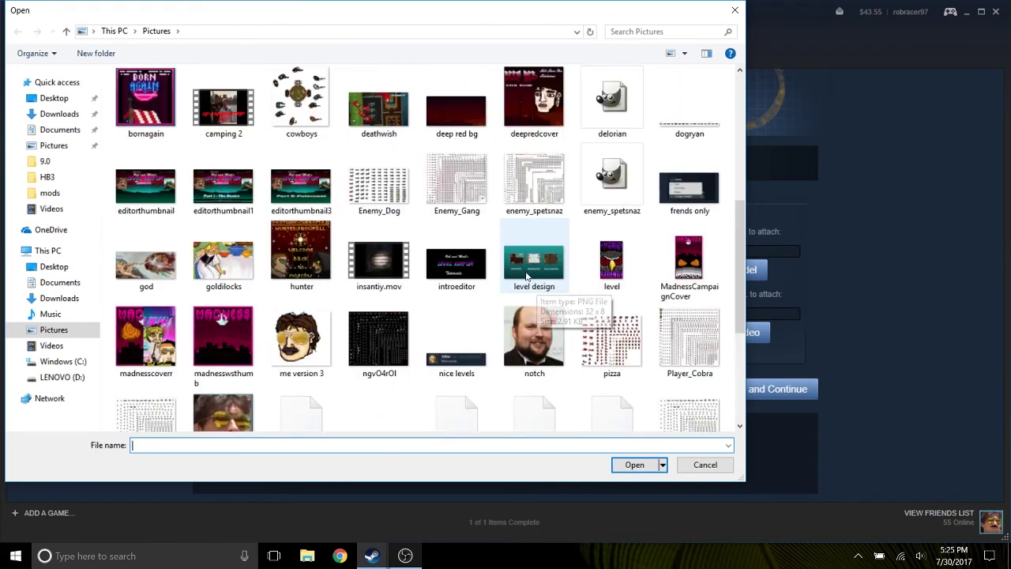
pyautogui.click(534, 340)
pyautogui.scroll(-3, 415, 347)
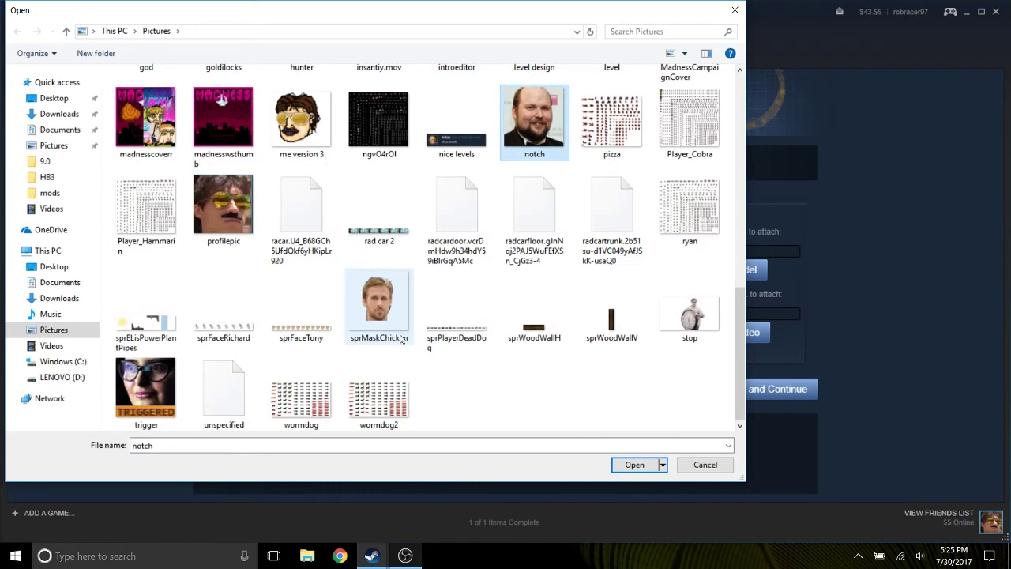
pyautogui.click(145, 387)
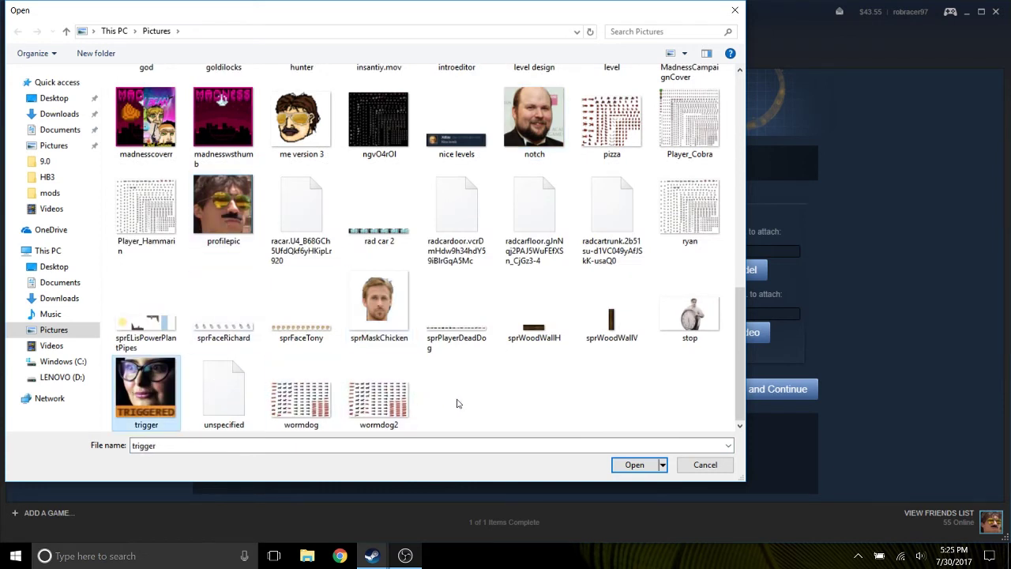
pyautogui.click(510, 93)
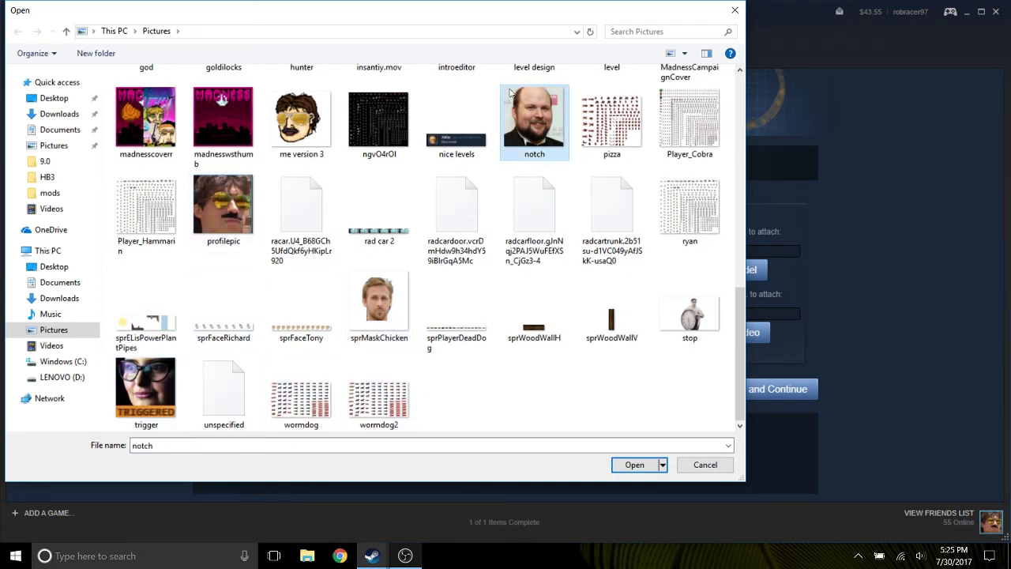
pyautogui.click(638, 464)
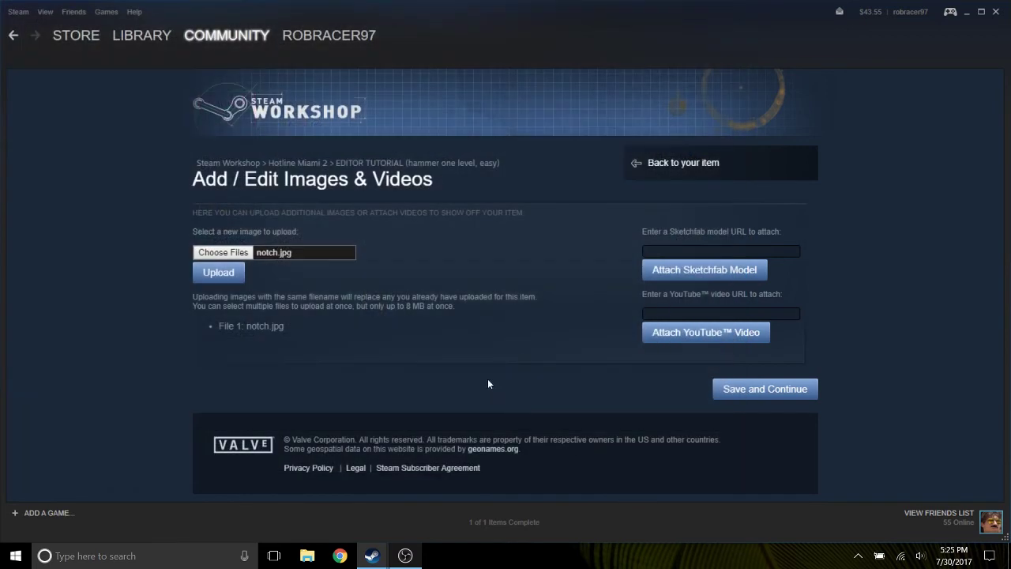
pyautogui.click(211, 270)
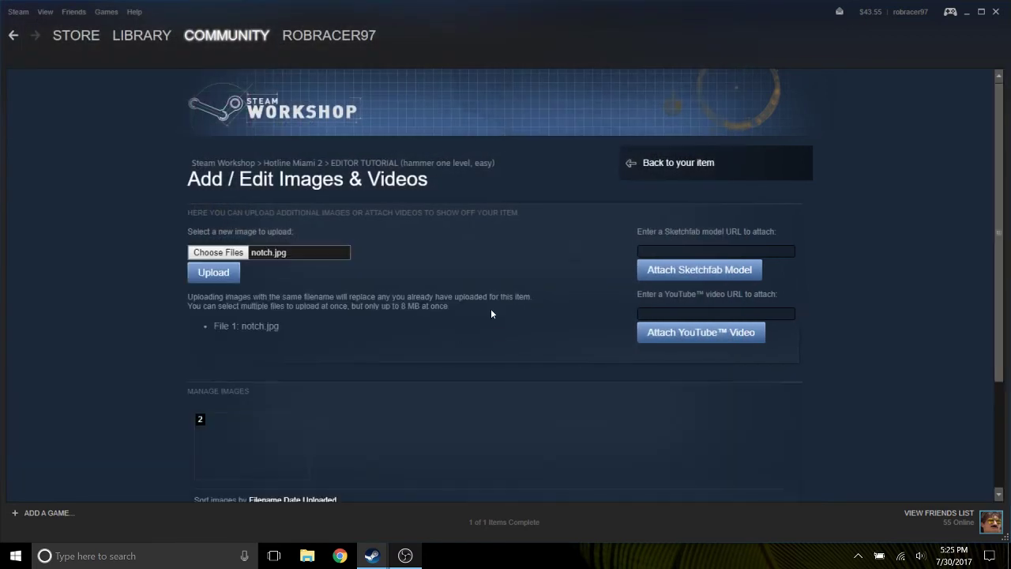
# Upload trigger.jpg as another image for the item and try to move it ahead of notch.jpg.
pyautogui.click(218, 252)
pyautogui.scroll(-10, 337, 270)
pyautogui.click(146, 391)
pyautogui.click(634, 466)
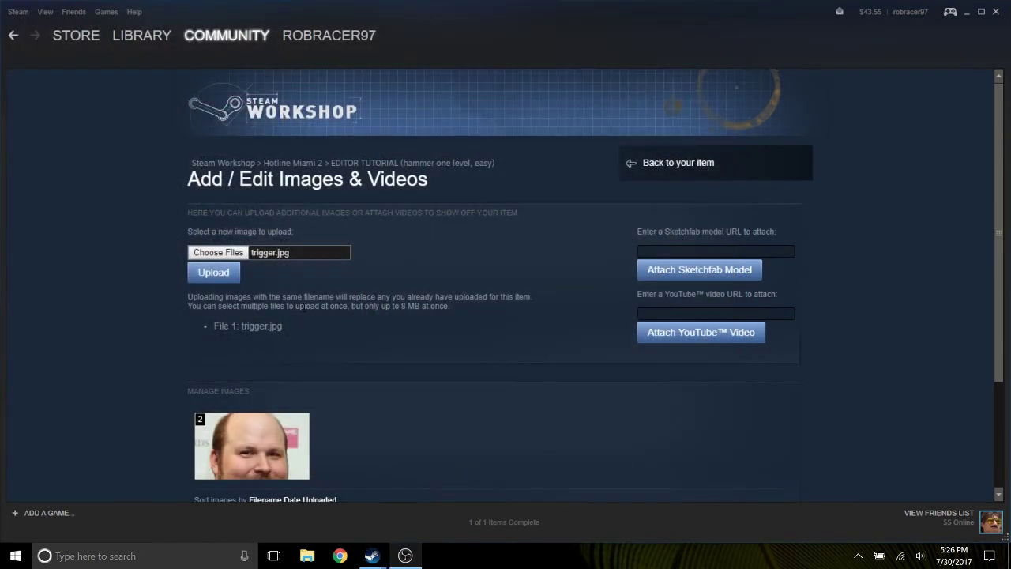
pyautogui.scroll(-1, 214, 237)
pyautogui.click(213, 207)
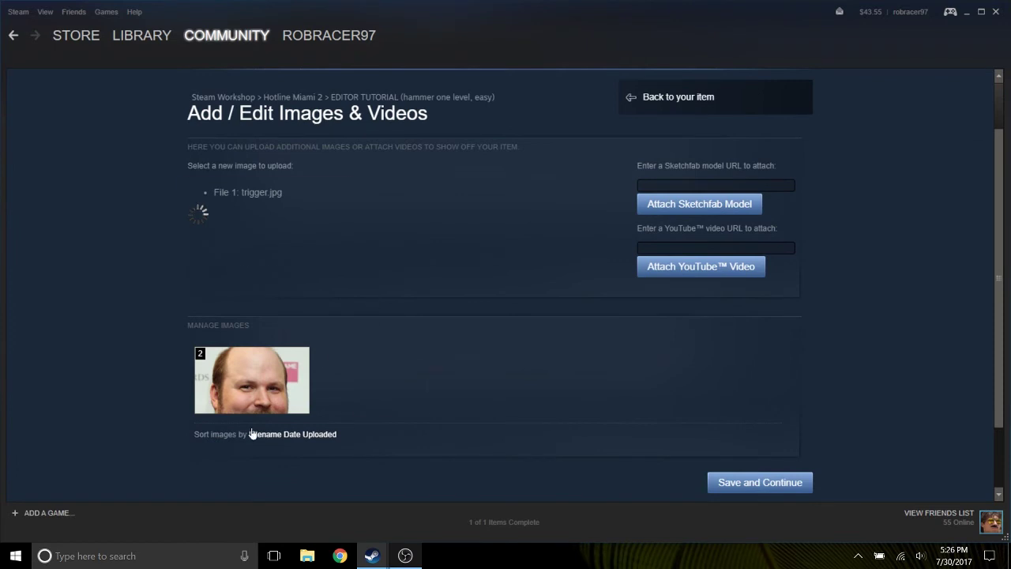
pyautogui.moveTo(381, 402); pyautogui.dragTo(237, 378)
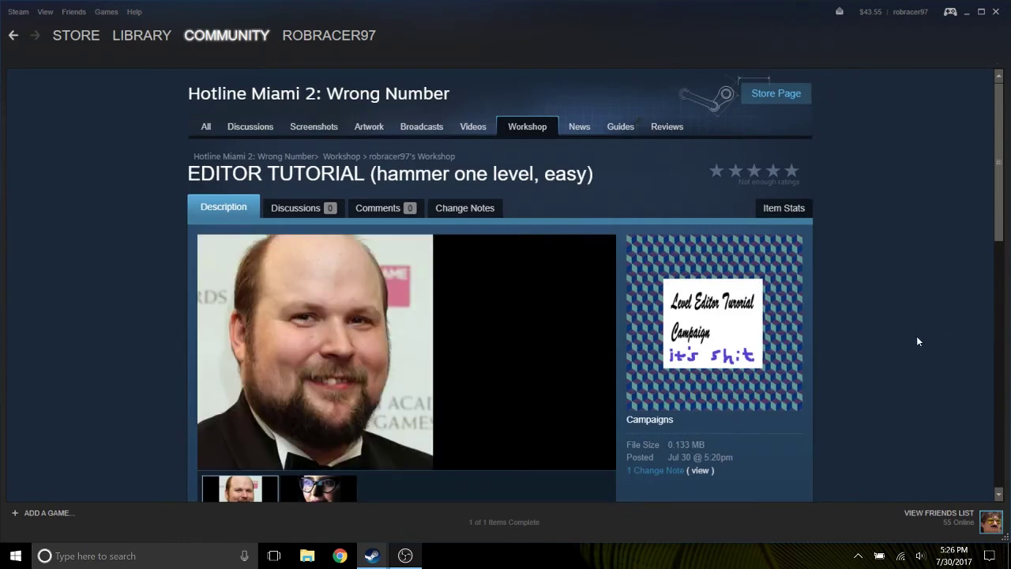
# Check the added images on the item's page and open the Hotline Miami 2 Workshop home page.
pyautogui.scroll(-1, 843, 339)
pyautogui.scroll(-2, 901, 354)
pyautogui.scroll(3, 900, 355)
pyautogui.click(341, 156)
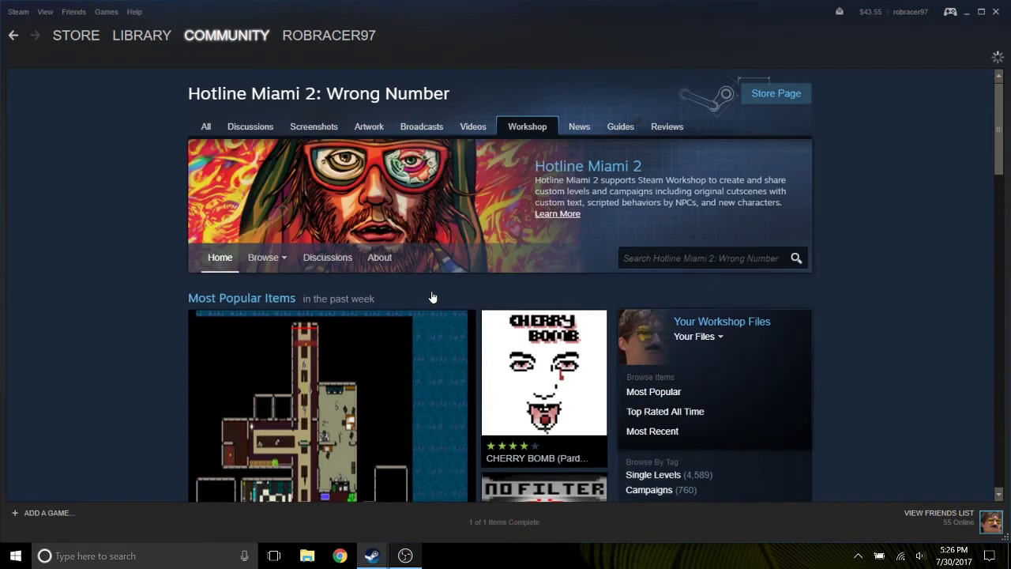
# Look through the most recent items on the Hotline Miami 2 Workshop home page.
pyautogui.scroll(-12, 432, 297)
pyautogui.click(374, 204)
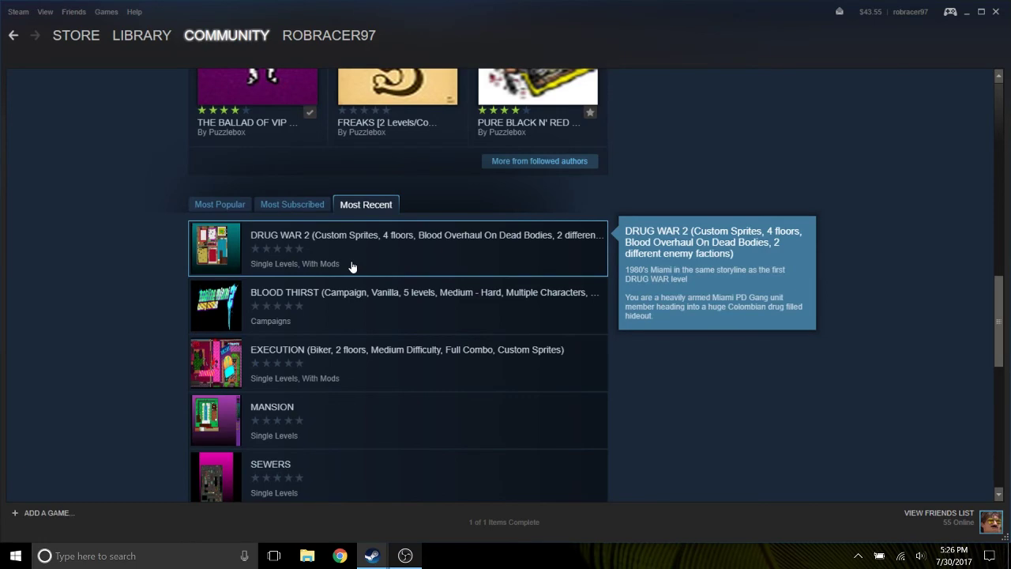
pyautogui.scroll(10, 352, 266)
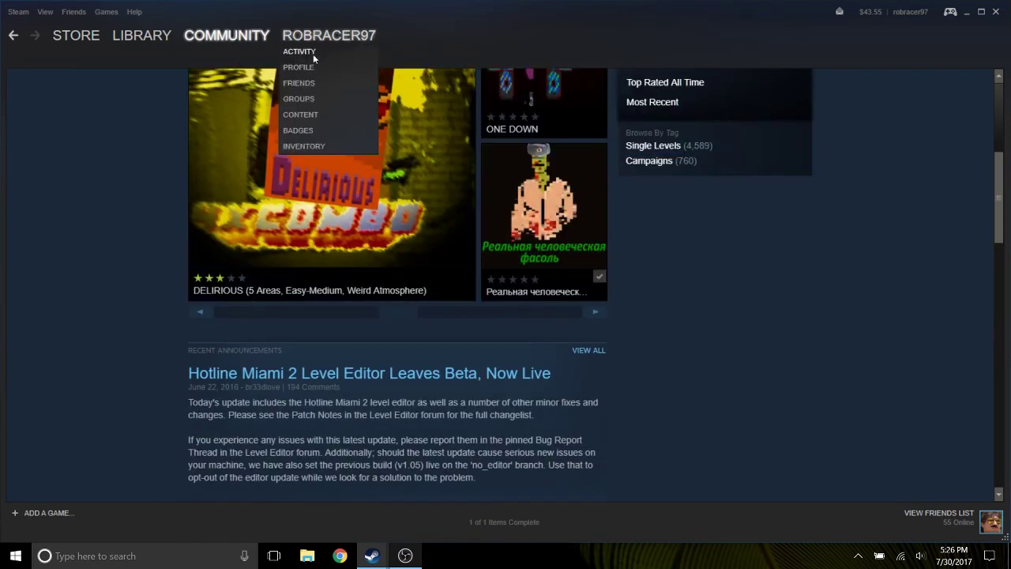
# View the published campaign's entry in the friend activity feed and return to the Hotline Miami 2 Workshop home page.
pyautogui.click(313, 54)
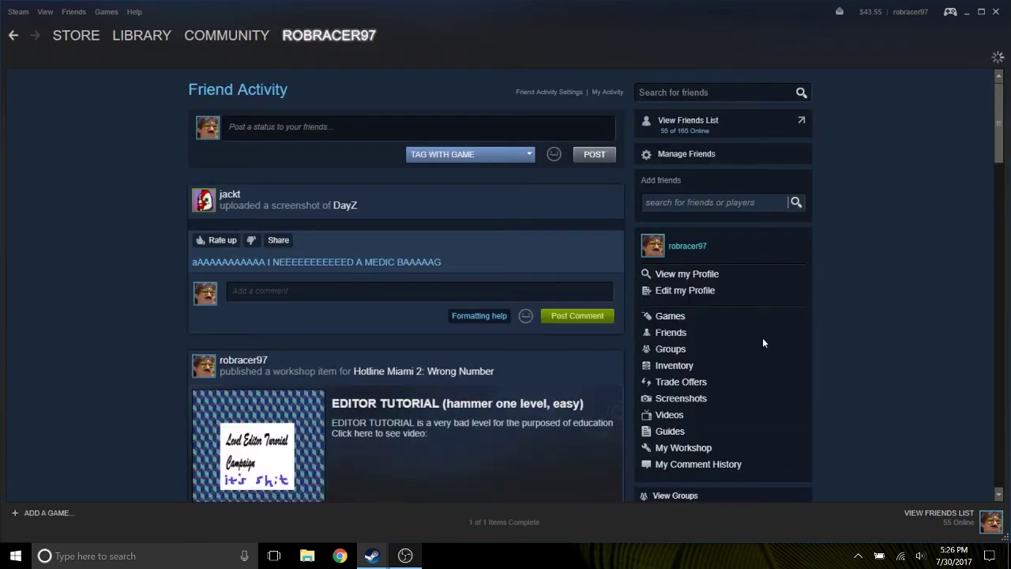
pyautogui.scroll(-6, 985, 382)
pyautogui.scroll(2, 972, 380)
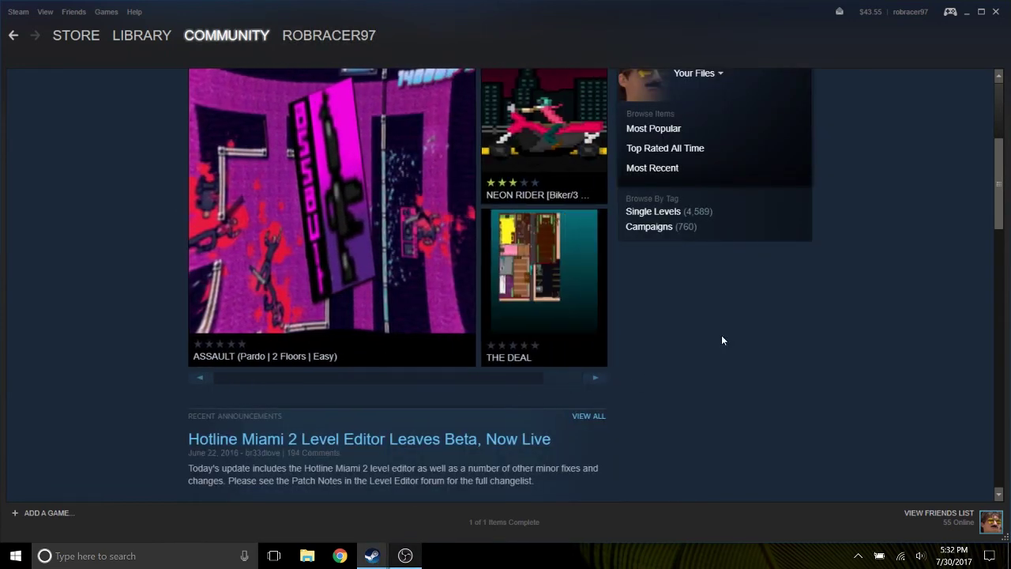
pyautogui.scroll(1, 714, 385)
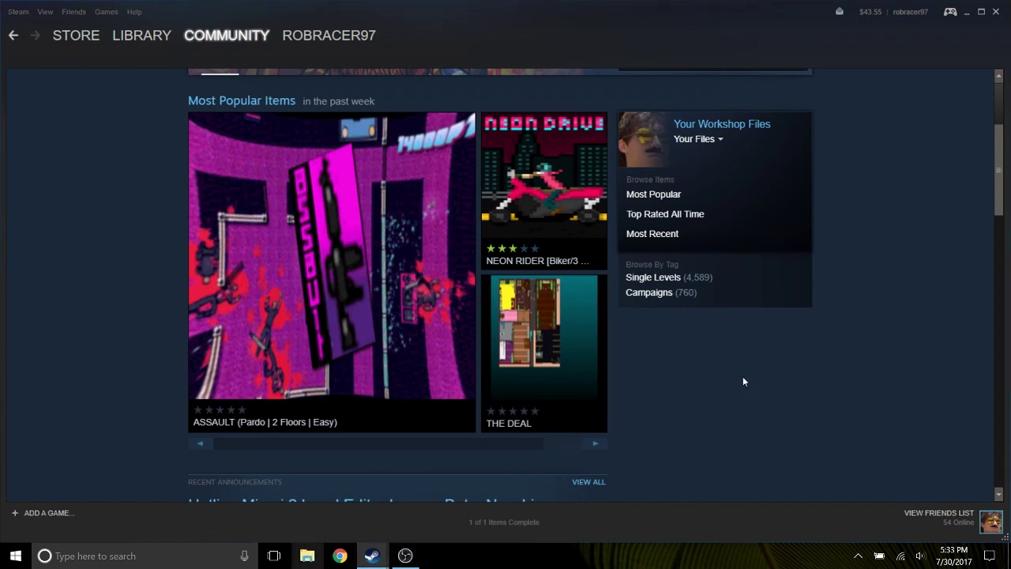
# Switch to File Explorer and open the Documents\My Games\HotlineMiami2\Levels\single folder to examine the saved level folders.
pyautogui.press('super+e')
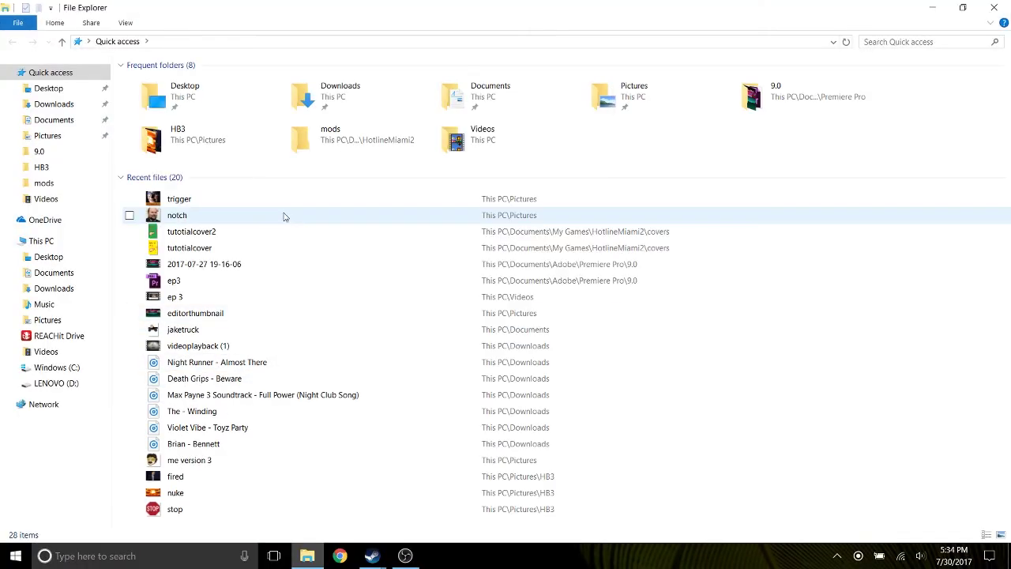
pyautogui.click(44, 183)
pyautogui.click(225, 42)
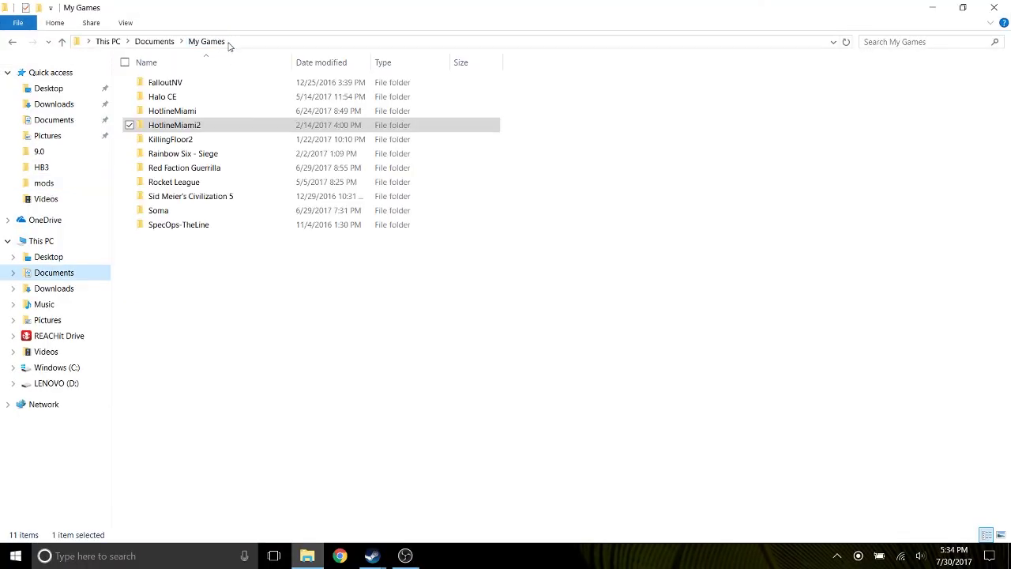
pyautogui.click(234, 126)
pyautogui.doubleClick(228, 127)
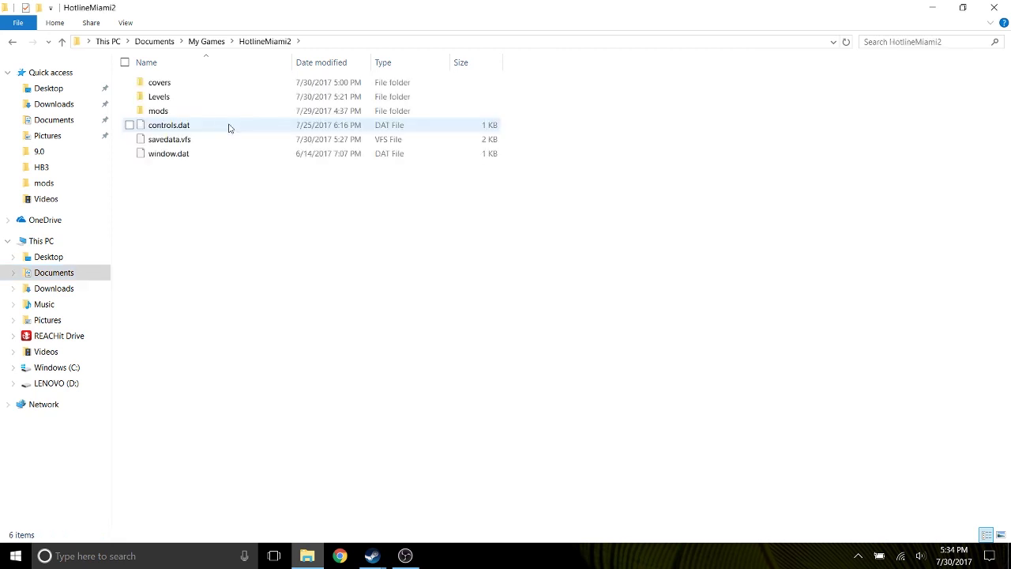
pyautogui.doubleClick(200, 97)
pyautogui.doubleClick(199, 96)
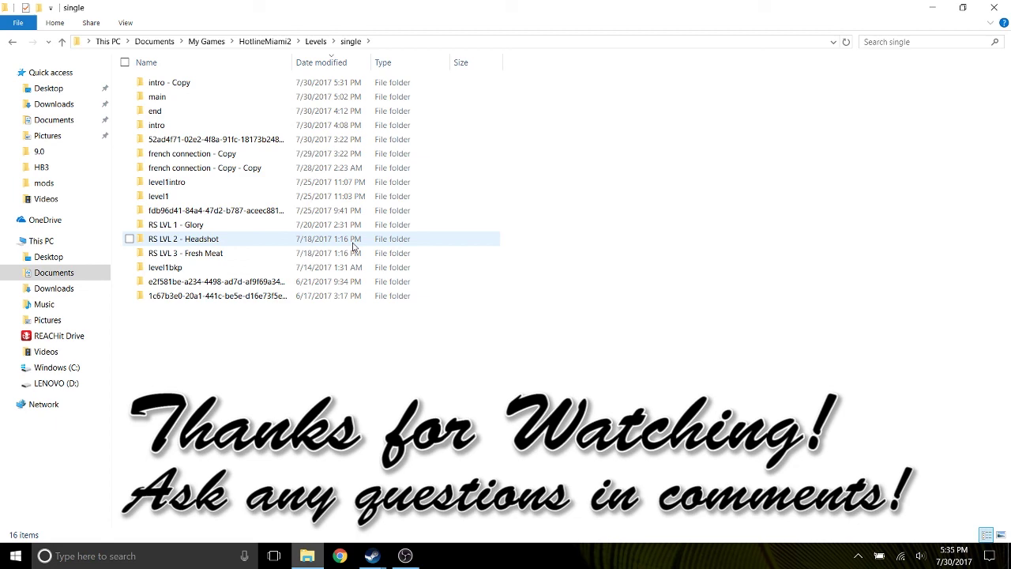
pyautogui.click(403, 554)
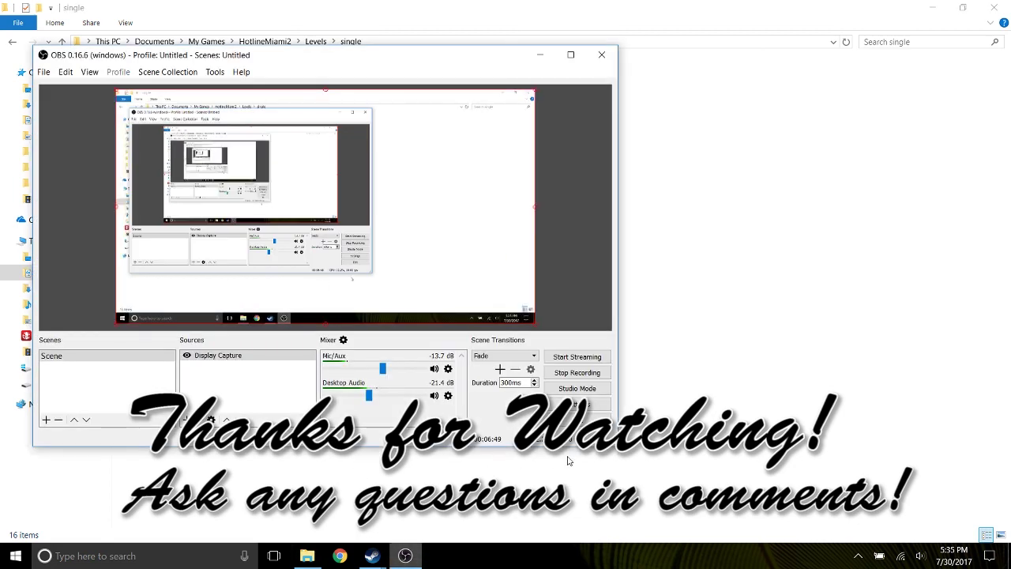